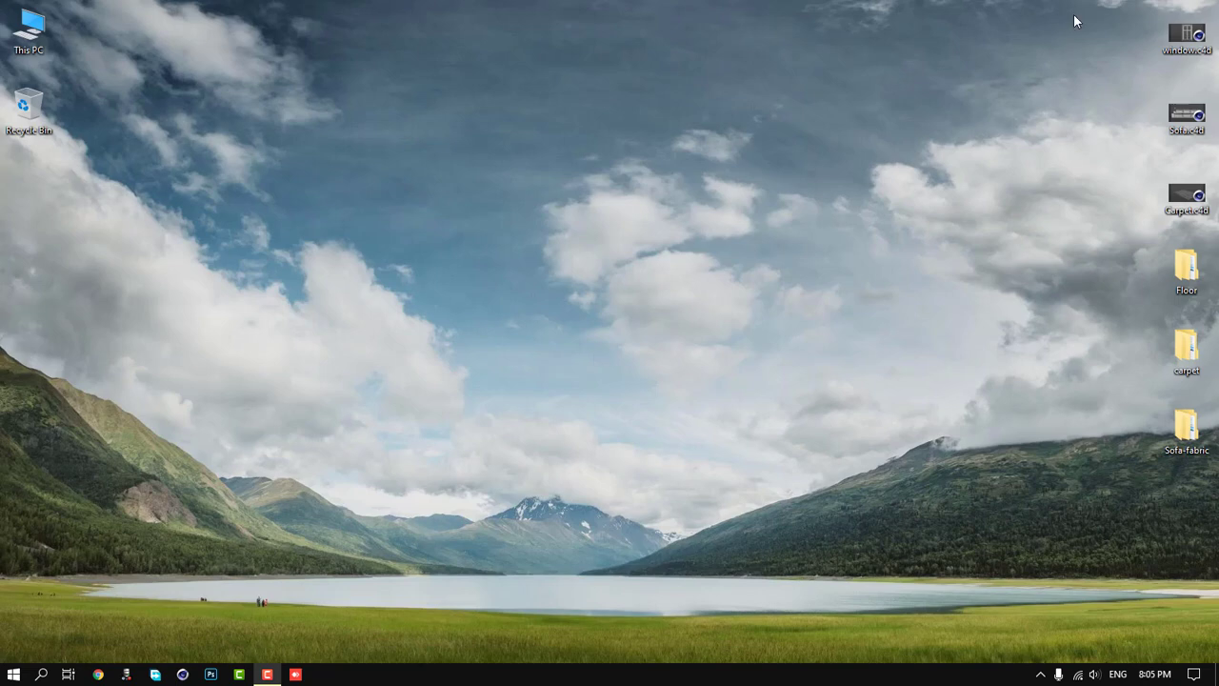
- Clear the desktop icon selection and launch Cinema 4D from the taskbar
{"action": "left_click_drag", "start_coordinate": [1074, 13], "coordinate": [1215, 231]}
{"action": "left_click_drag", "start_coordinate": [1110, 252], "coordinate": [1215, 456]}
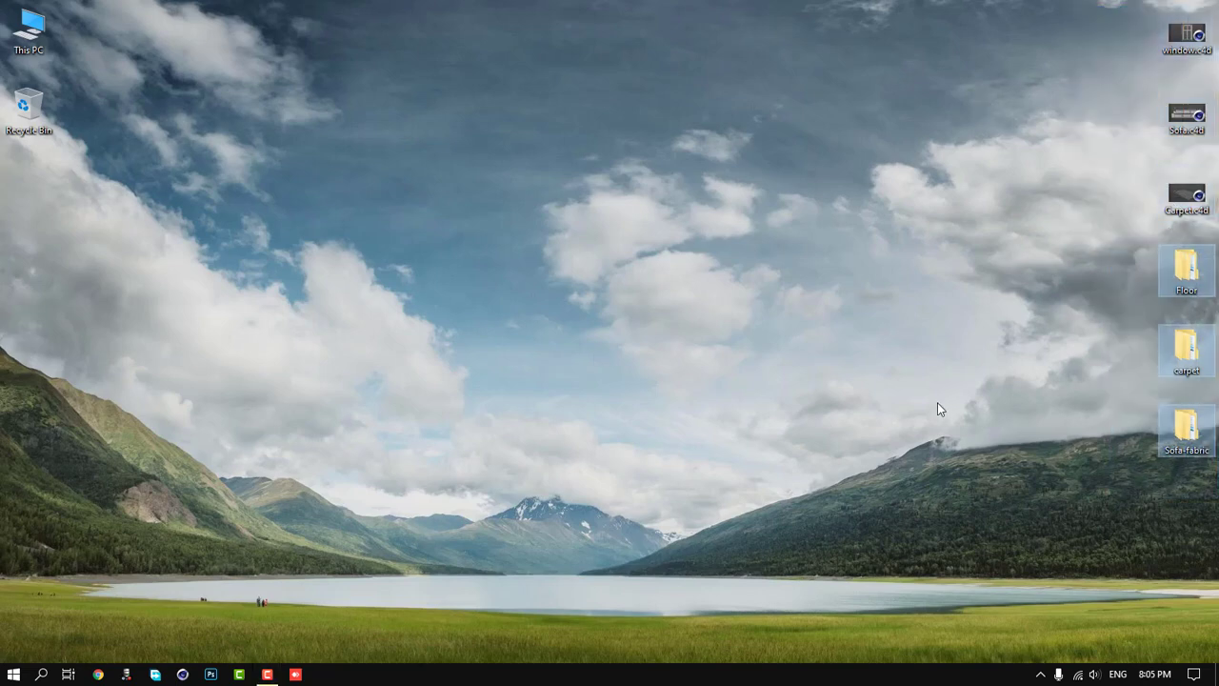
{"action": "left_click", "coordinate": [594, 330]}
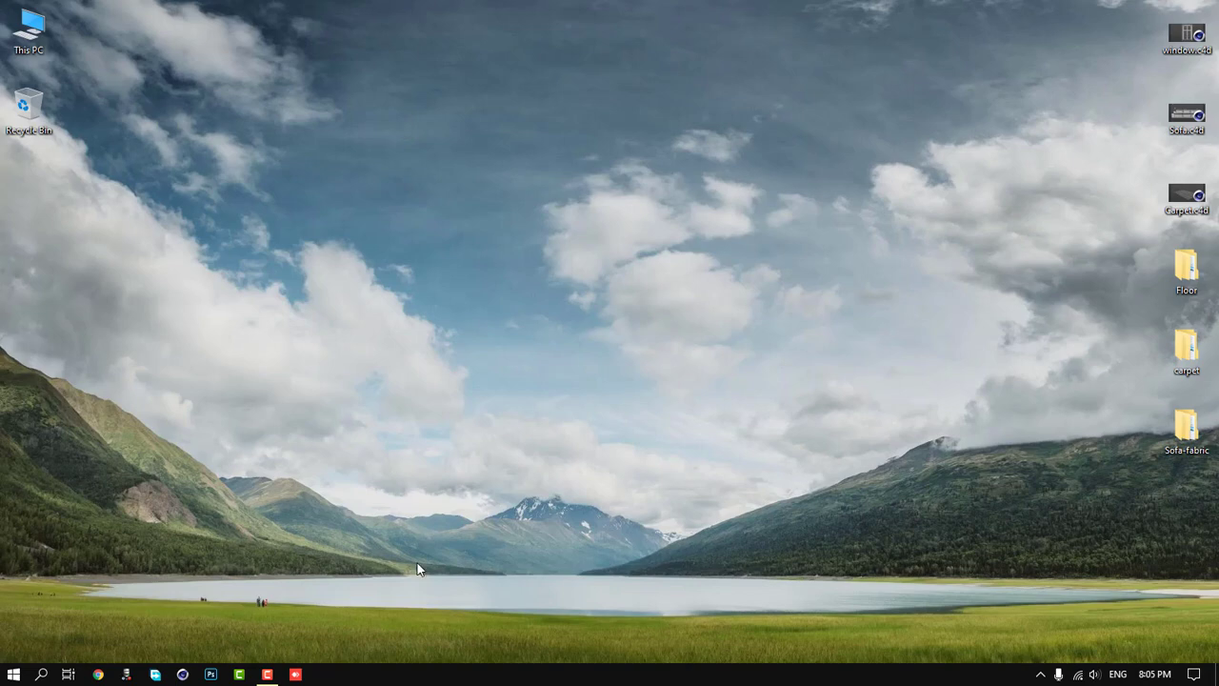
{"action": "left_click", "coordinate": [183, 673]}
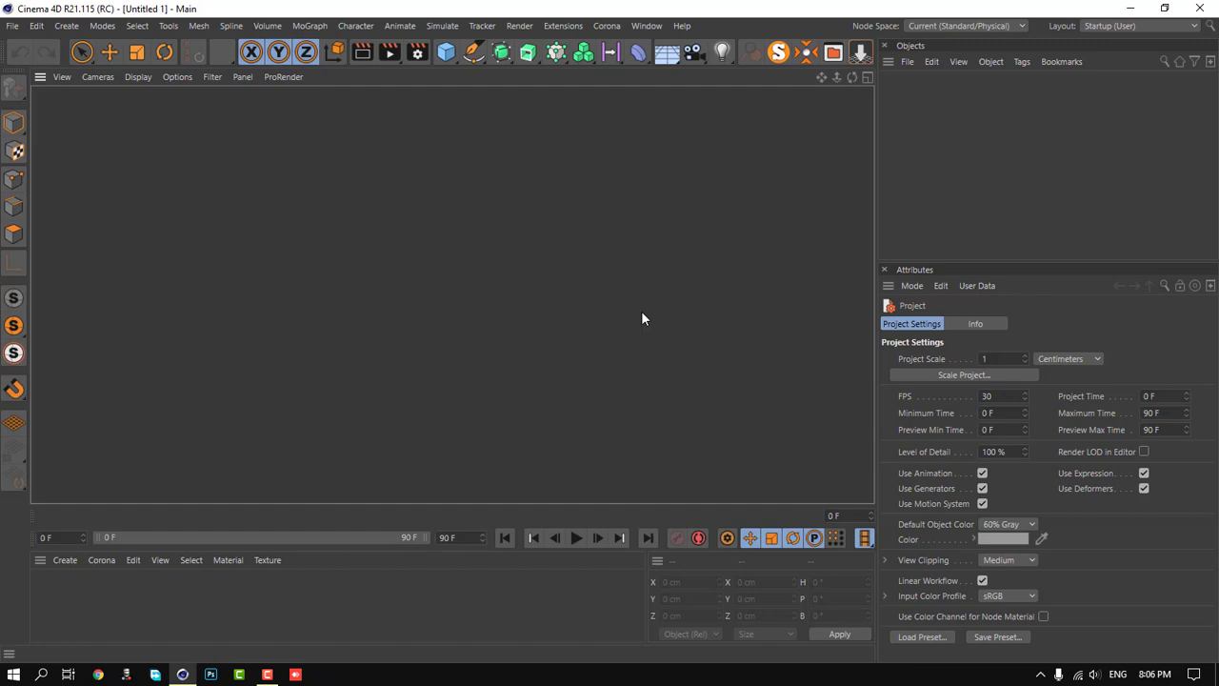
- Add a cube and orbit the view to a three-quarter angle on it
{"action": "left_click", "coordinate": [445, 51]}
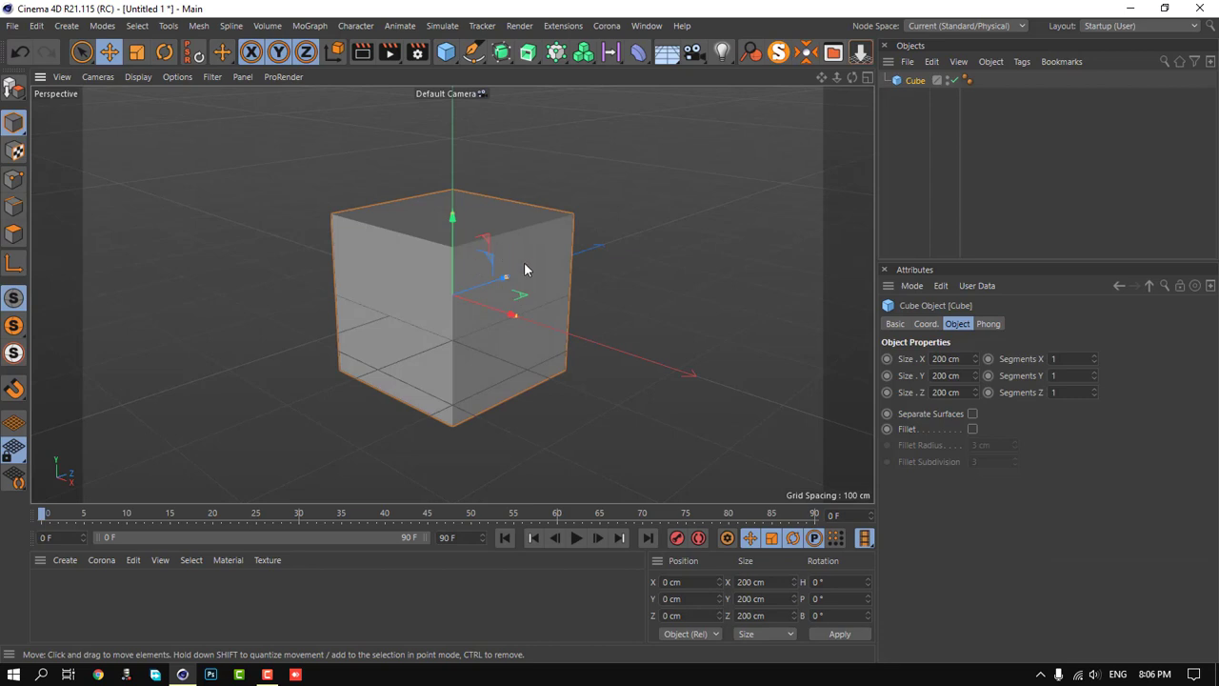
{"action": "mouse_move", "coordinate": [548, 262]}
{"action": "left_mouse_down", "text": "alt"}
{"action": "mouse_move", "coordinate": [537, 268]}
{"action": "mouse_move", "coordinate": [582, 250]}
{"action": "mouse_move", "coordinate": [553, 264]}
{"action": "mouse_move", "coordinate": [570, 272]}
{"action": "left_mouse_up", "text": "alt"}
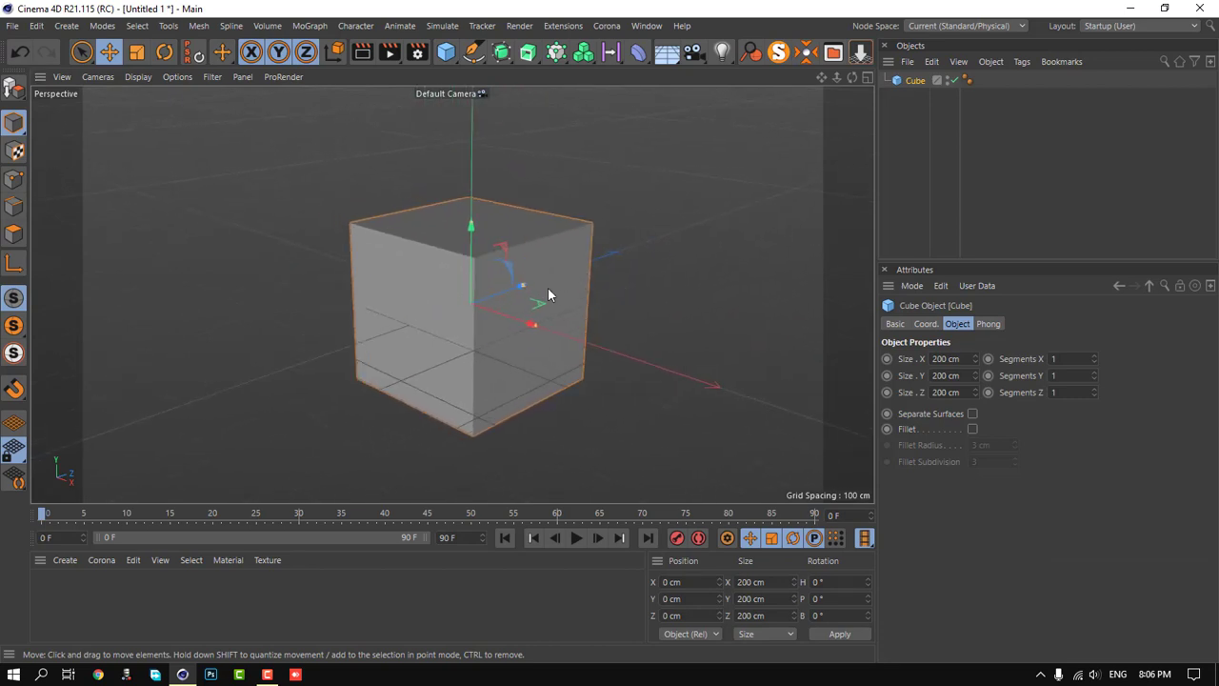
{"action": "mouse_move", "coordinate": [547, 294]}
{"action": "right_mouse_down", "text": "alt"}
{"action": "mouse_move", "coordinate": [645, 275]}
{"action": "mouse_move", "coordinate": [536, 283]}
{"action": "mouse_move", "coordinate": [620, 280]}
{"action": "mouse_move", "coordinate": [557, 288]}
{"action": "right_mouse_up", "text": "alt"}
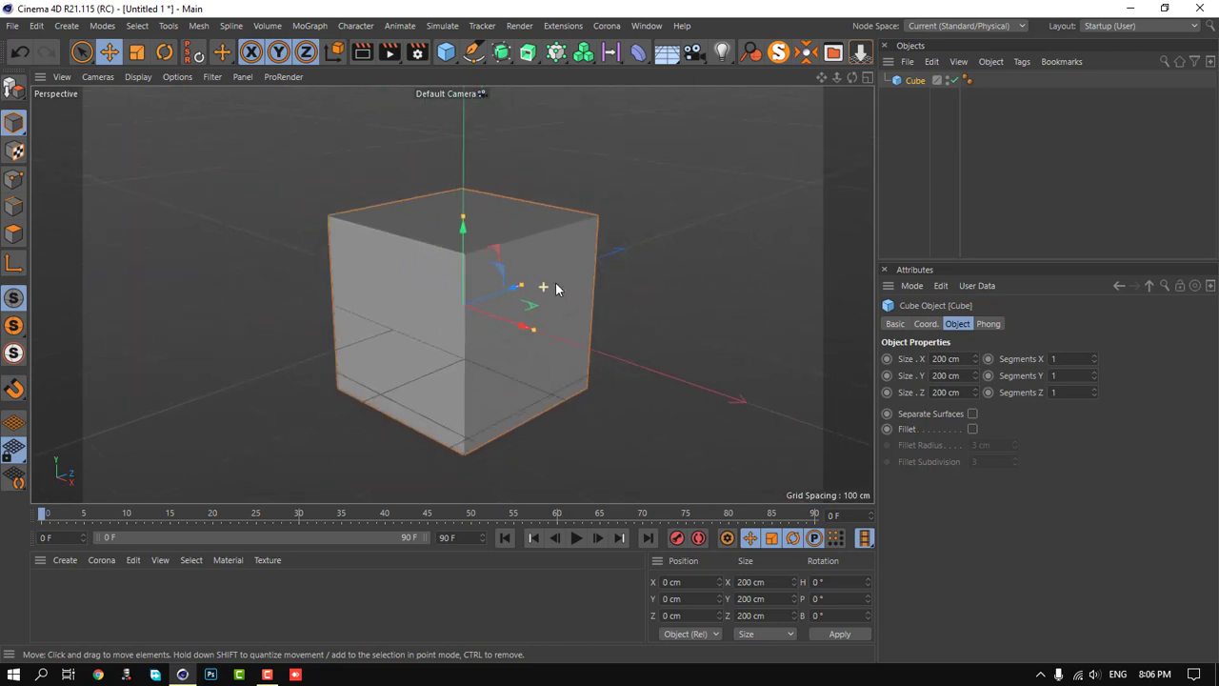
{"action": "left_click_drag", "start_coordinate": [555, 282], "coordinate": [623, 278], "text": "alt"}
{"action": "mouse_move", "coordinate": [581, 289]}
{"action": "right_mouse_down", "text": "alt"}
{"action": "mouse_move", "coordinate": [453, 289]}
{"action": "mouse_move", "coordinate": [683, 270]}
{"action": "right_mouse_up", "text": "alt"}
{"action": "mouse_move", "coordinate": [683, 269]}
{"action": "left_mouse_down", "text": "alt"}
{"action": "mouse_move", "coordinate": [552, 286]}
{"action": "mouse_move", "coordinate": [584, 283]}
{"action": "left_mouse_up", "text": "alt"}
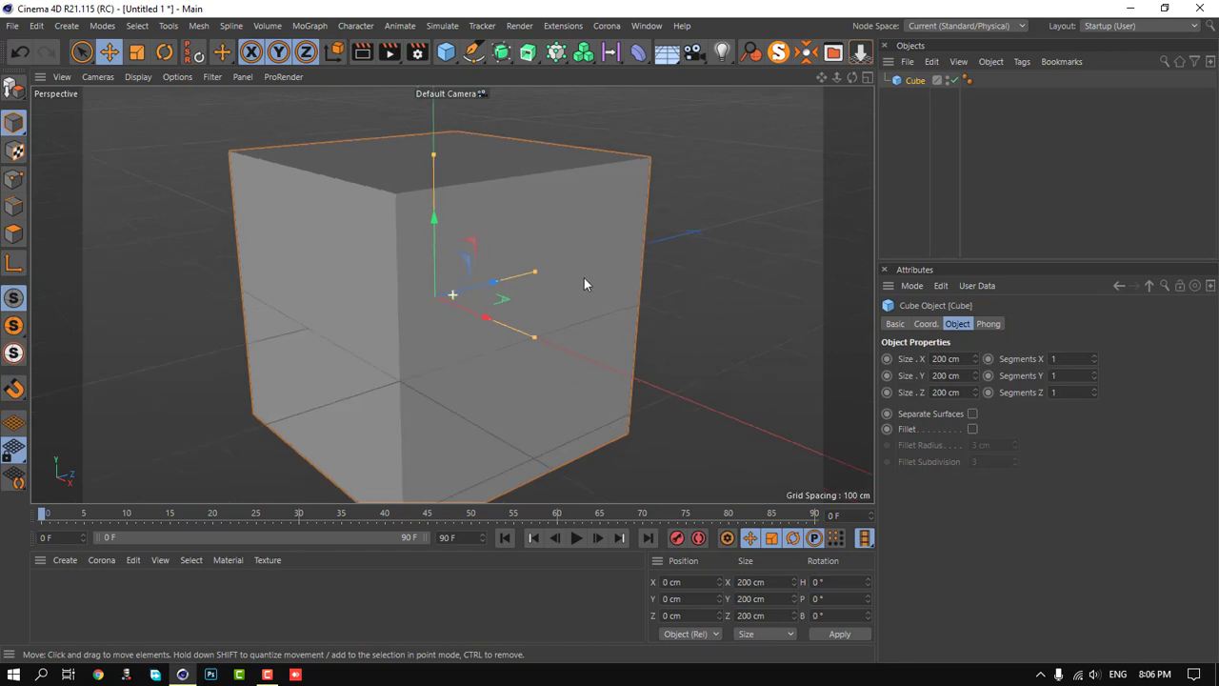
- Slide the cube along X, turn it slightly, and scale it to 140.4 cm
{"action": "key", "text": "e"}
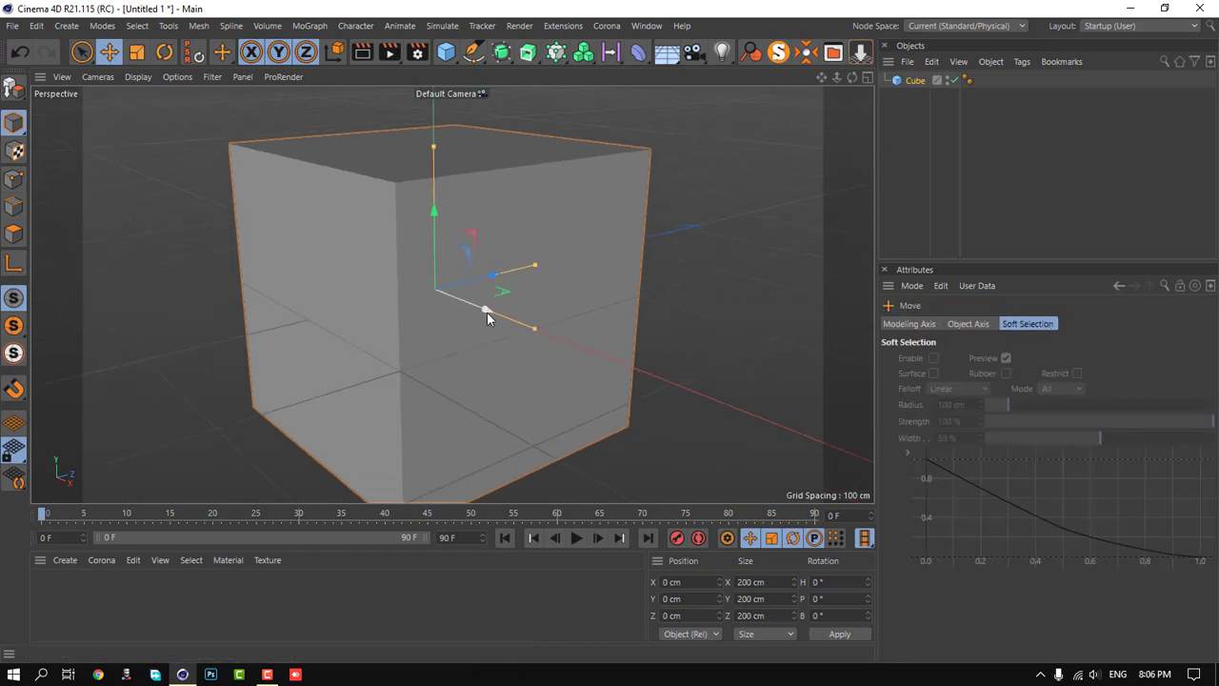
{"action": "mouse_move", "coordinate": [487, 312]}
{"action": "left_mouse_down"}
{"action": "mouse_move", "coordinate": [505, 315]}
{"action": "mouse_move", "coordinate": [487, 297]}
{"action": "mouse_move", "coordinate": [425, 296]}
{"action": "left_mouse_up"}
{"action": "key", "text": "r"}
{"action": "key", "text": "t"}
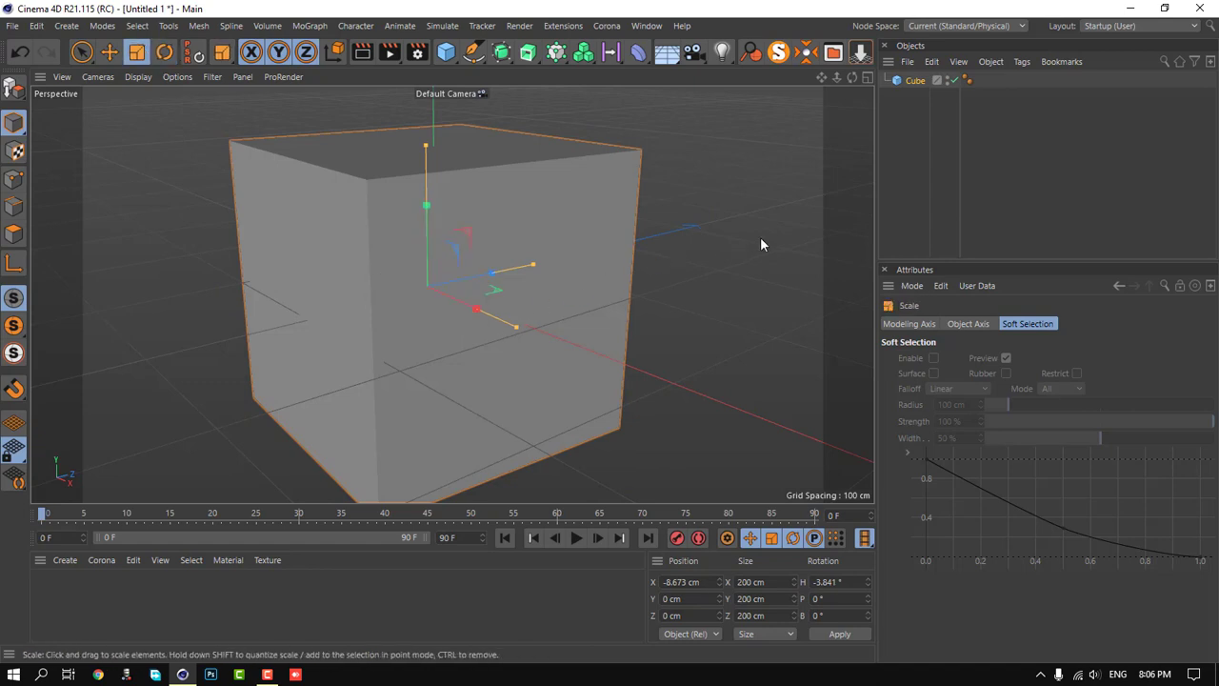
{"action": "left_click_drag", "start_coordinate": [760, 244], "coordinate": [669, 260]}
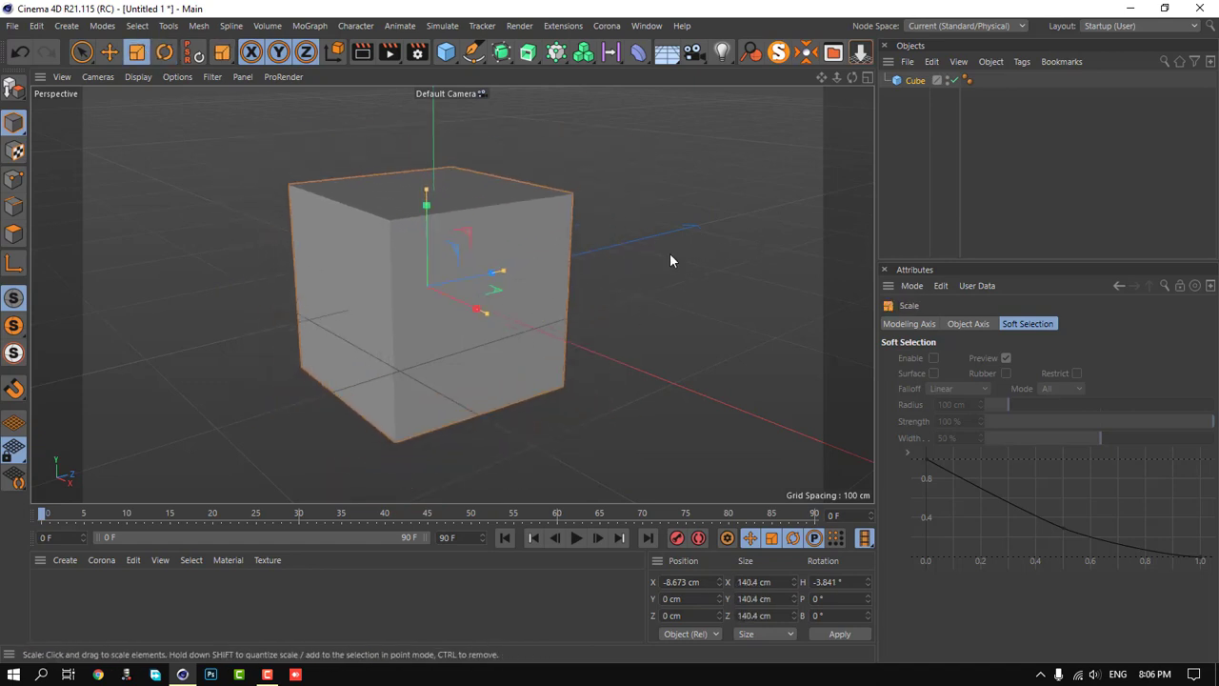
{"action": "scroll", "coordinate": [450, 223], "scroll_direction": "down", "scroll_amount": 3}
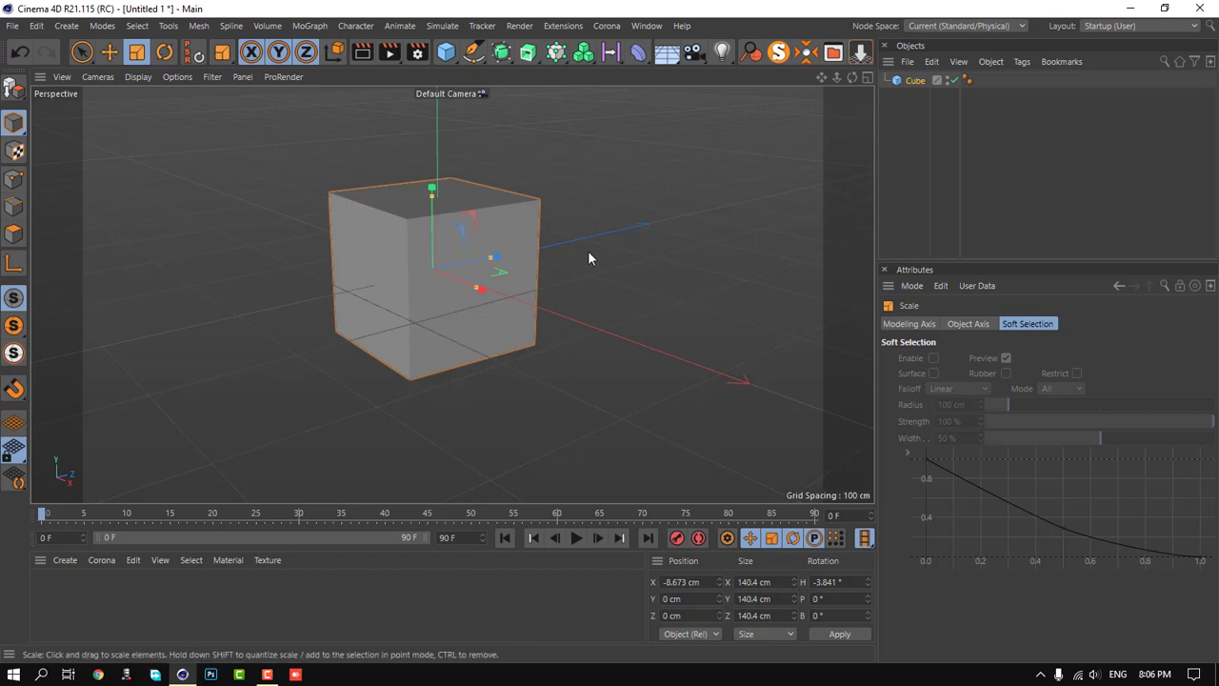
- View the scene from top, right and front, then show all four views
{"action": "key", "text": "F2"}
{"action": "key", "text": "F3"}
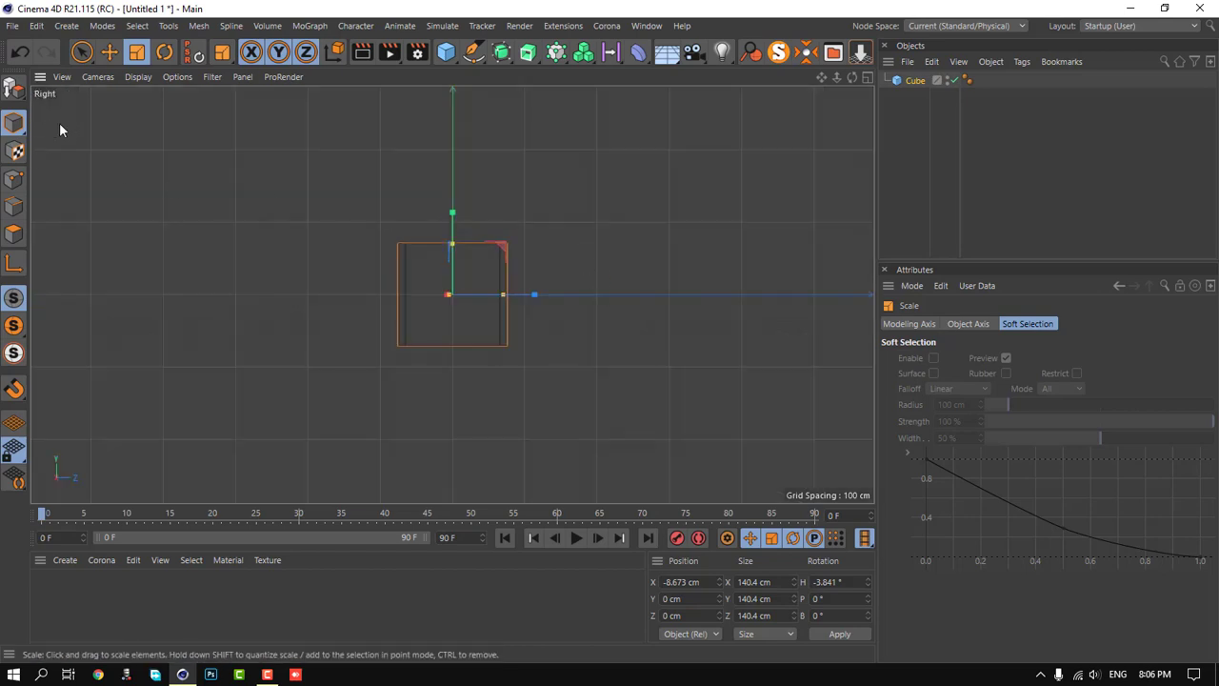
{"action": "key", "text": "F4"}
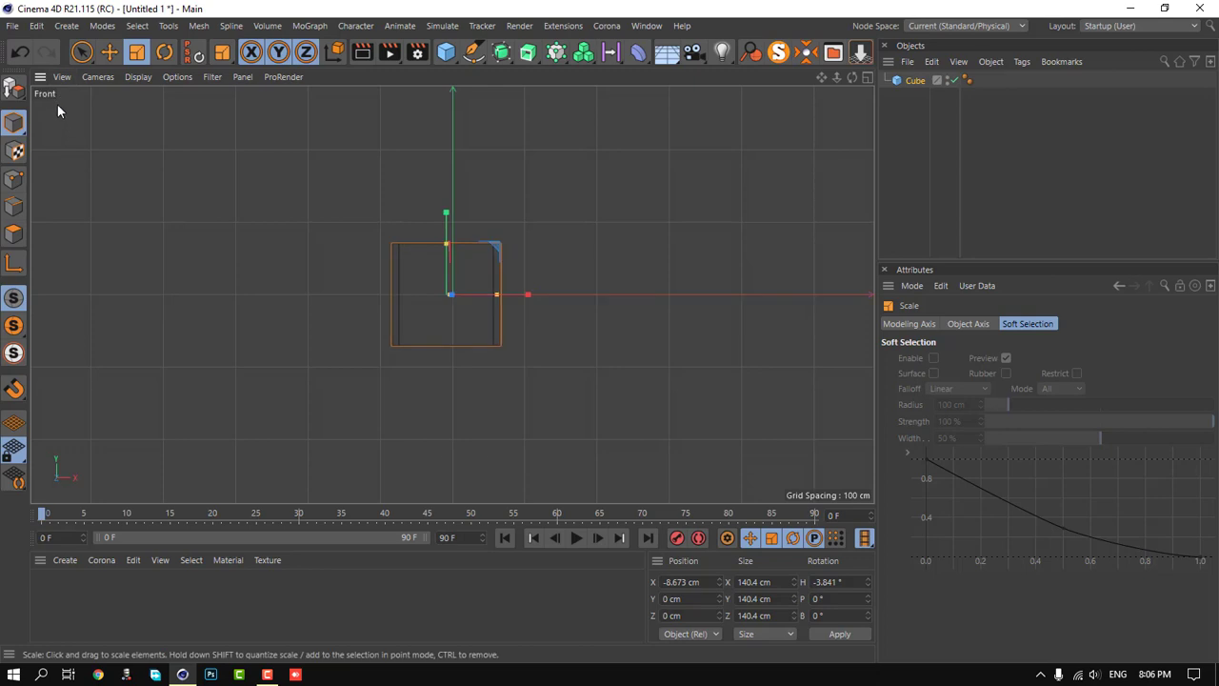
{"action": "key", "text": "F5"}
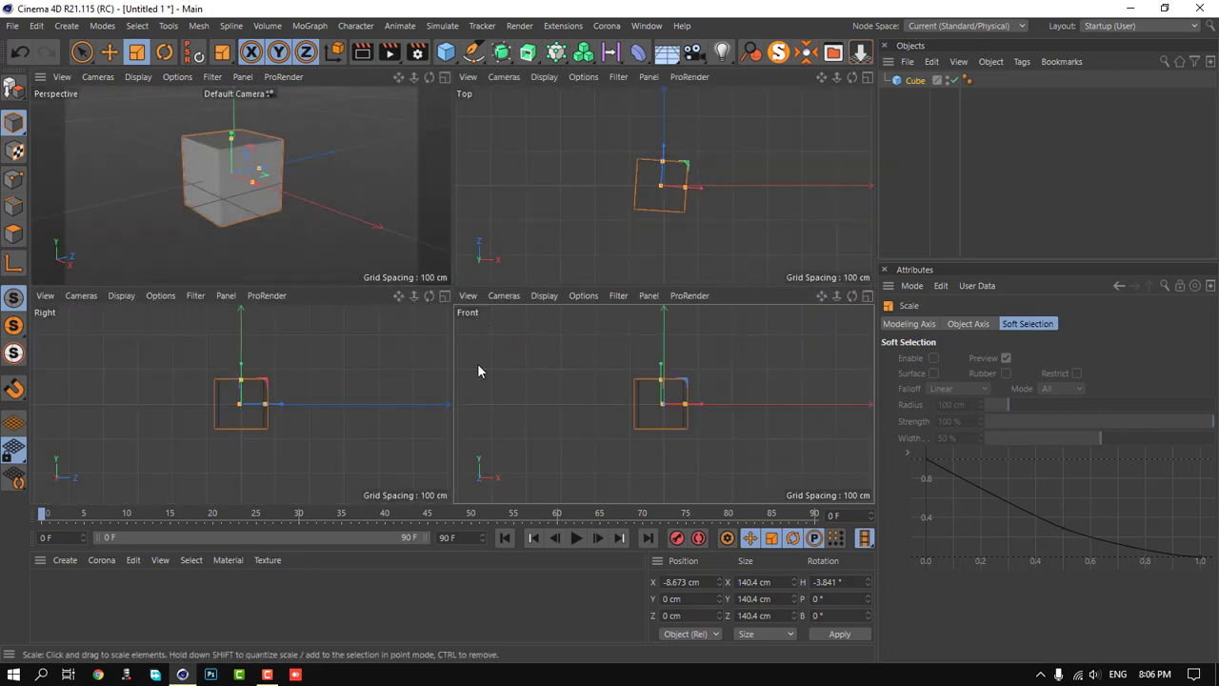
{"action": "left_click", "coordinate": [133, 560]}
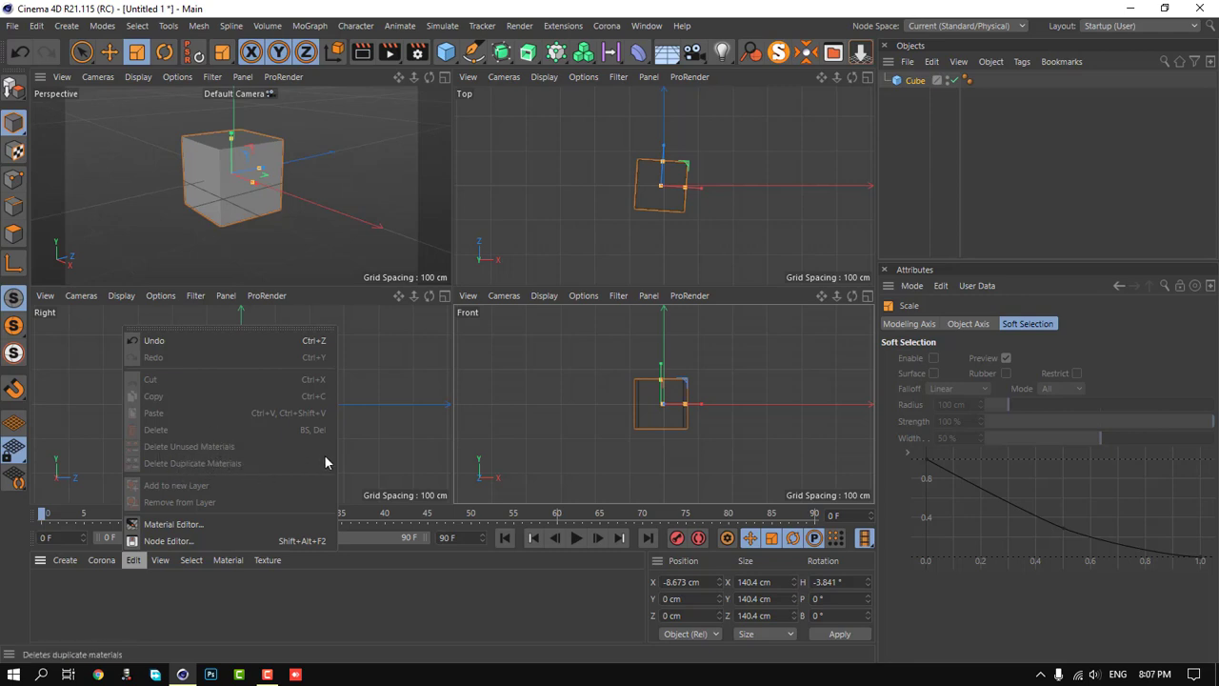
{"action": "left_click", "coordinate": [383, 430]}
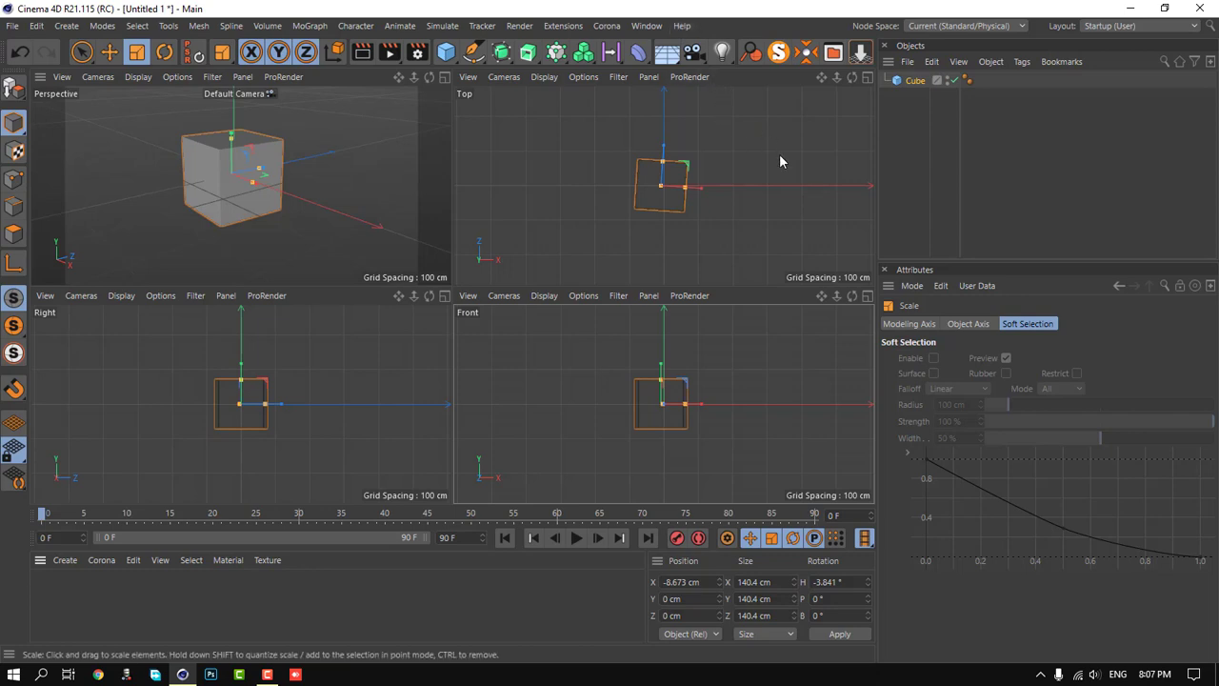
{"action": "left_click", "coordinate": [685, 26]}
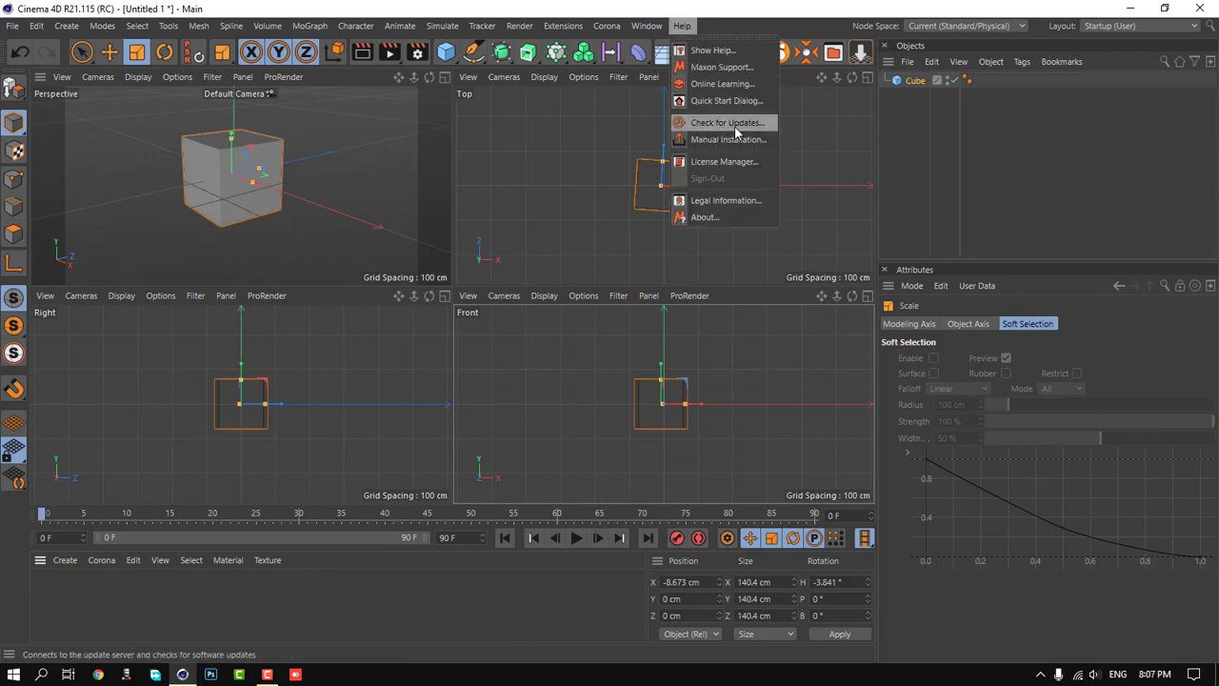
{"action": "left_click", "coordinate": [614, 119]}
{"action": "left_click", "coordinate": [647, 27]}
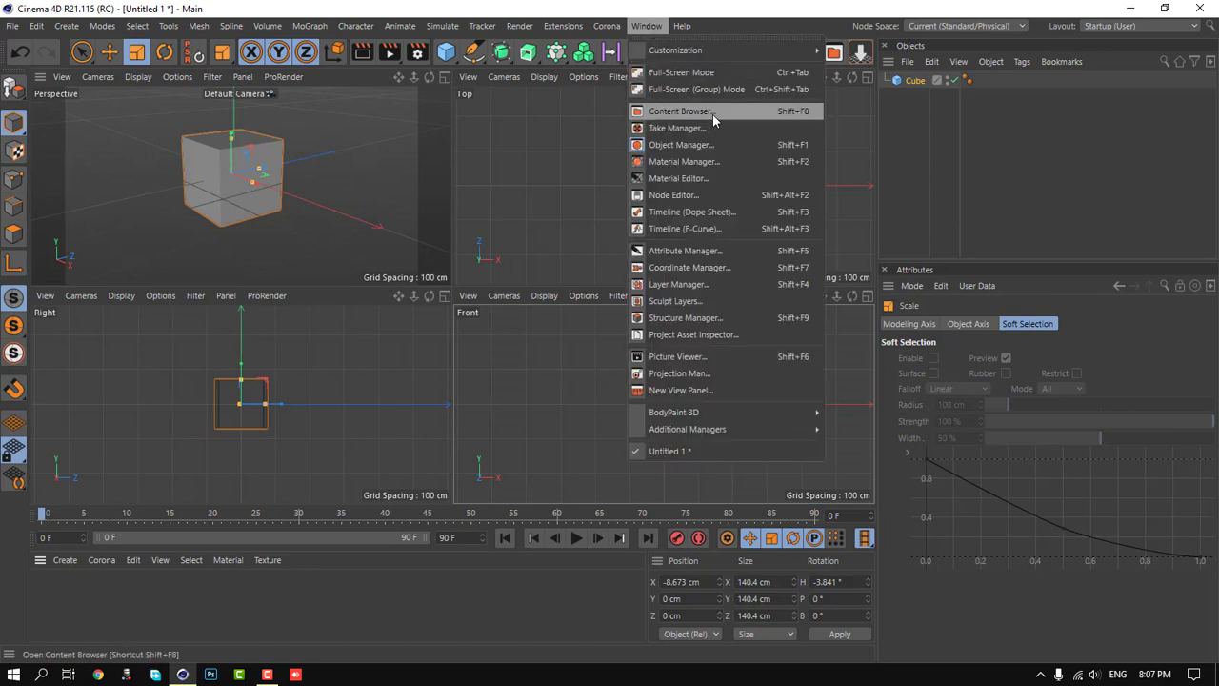
{"action": "left_click", "coordinate": [559, 109]}
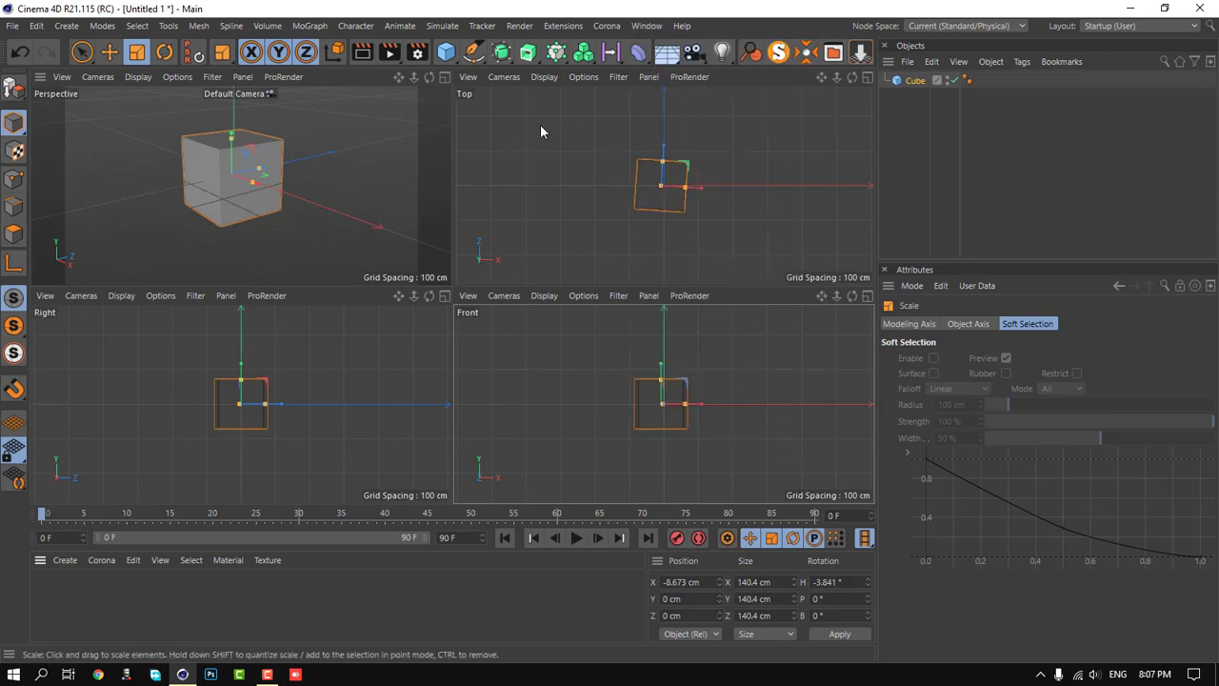
{"action": "left_click", "coordinate": [912, 81]}
- Delete the old cube and add a new cube named Room
{"action": "key", "text": "Delete"}
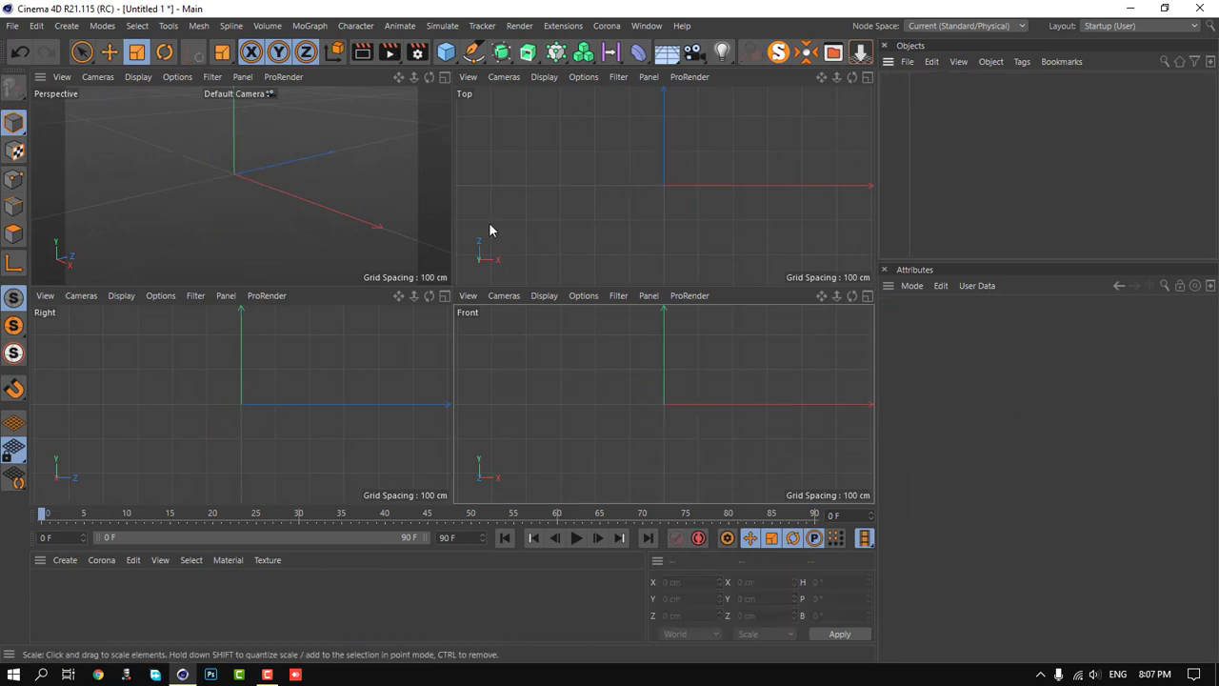
{"action": "left_click", "coordinate": [447, 53]}
{"action": "double_click", "coordinate": [915, 81]}
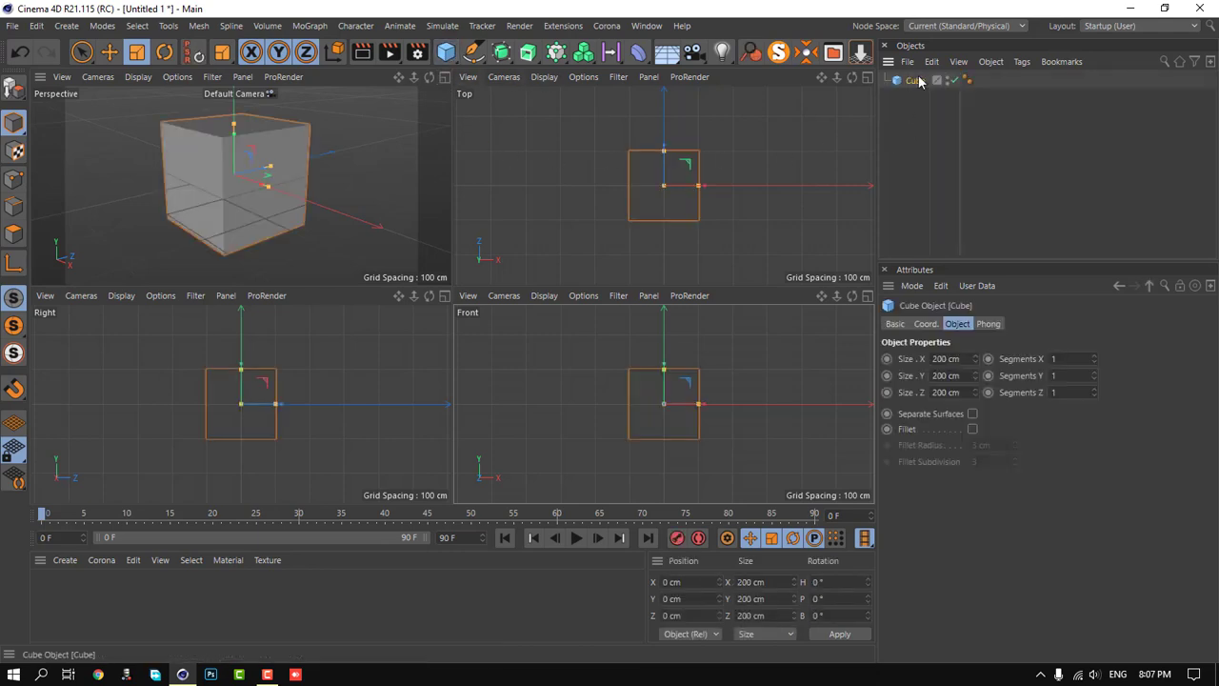
{"action": "type", "text": "Room"}
{"action": "key", "text": "Return"}
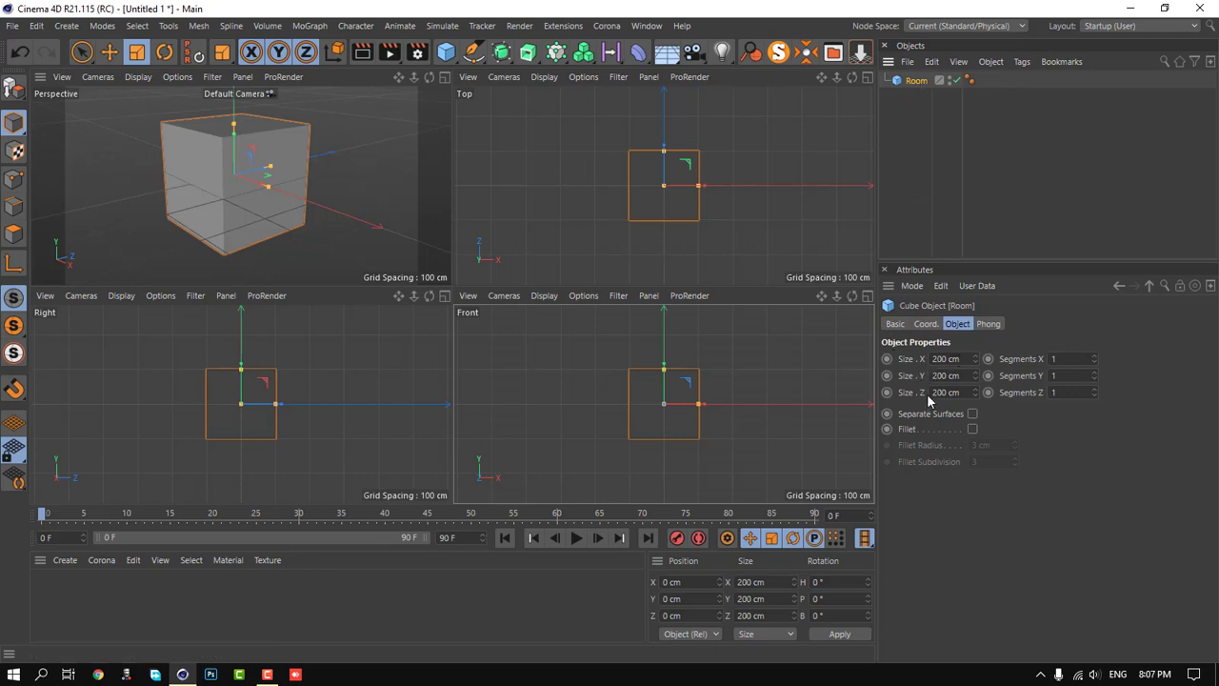
- Set Room's size to X 350, Y 270 and Z 600 cm
{"action": "left_click", "coordinate": [933, 359]}
{"action": "type", "text": "350"}
{"action": "key", "text": "Return"}
{"action": "key", "text": "Tab"}
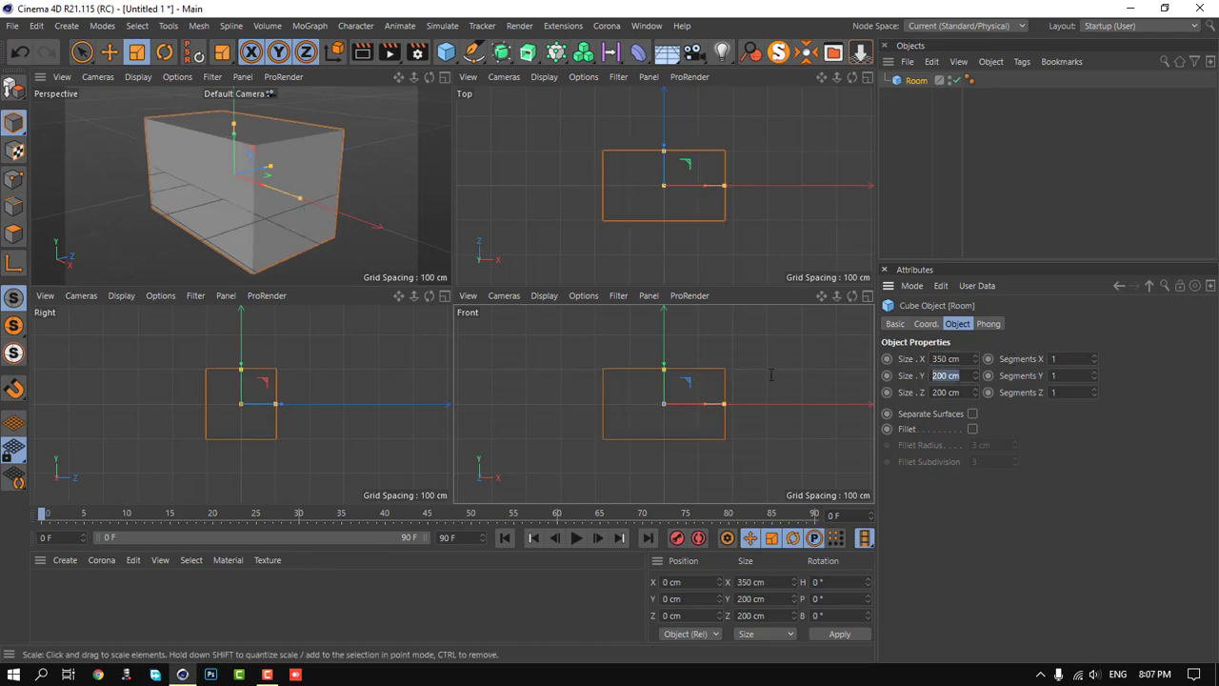
{"action": "type", "text": "270"}
{"action": "key", "text": "Return"}
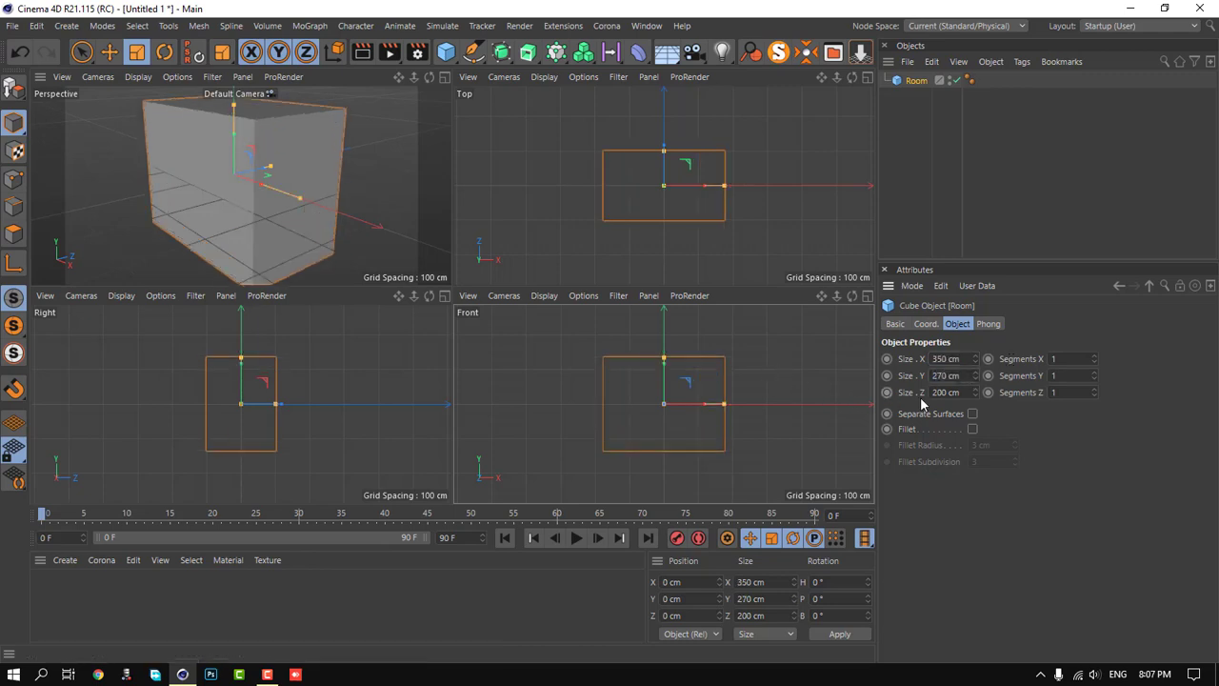
{"action": "left_click", "coordinate": [952, 392]}
{"action": "type", "text": "600"}
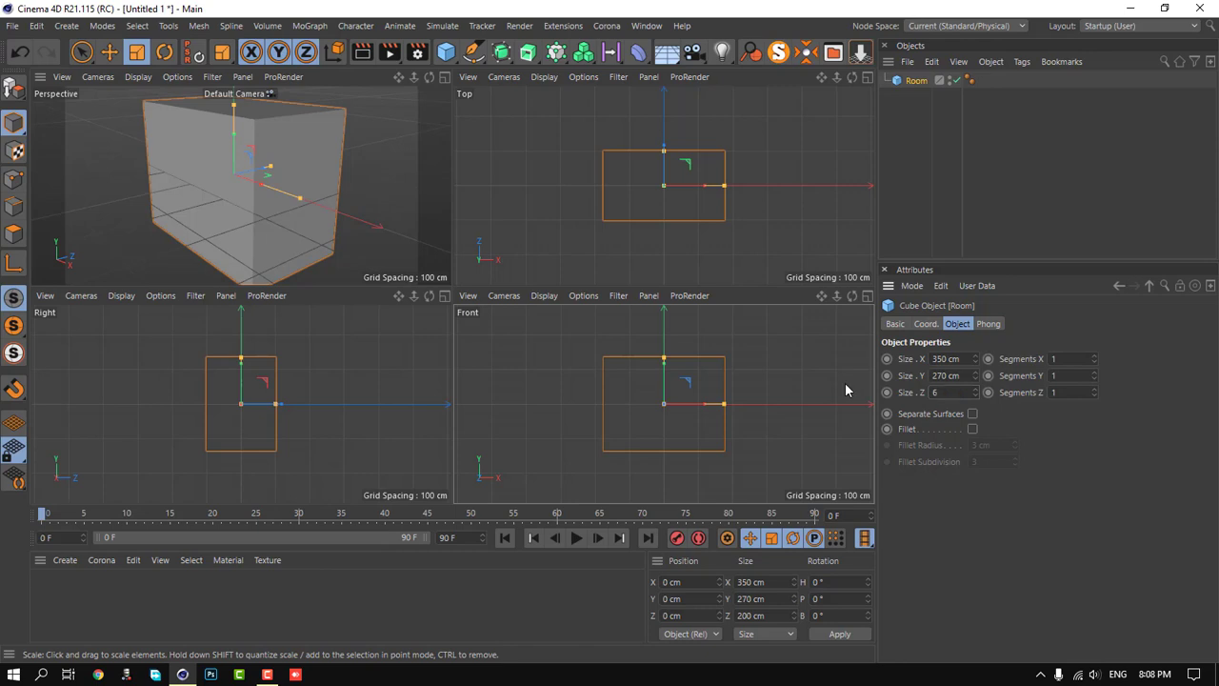
{"action": "key", "text": "Return"}
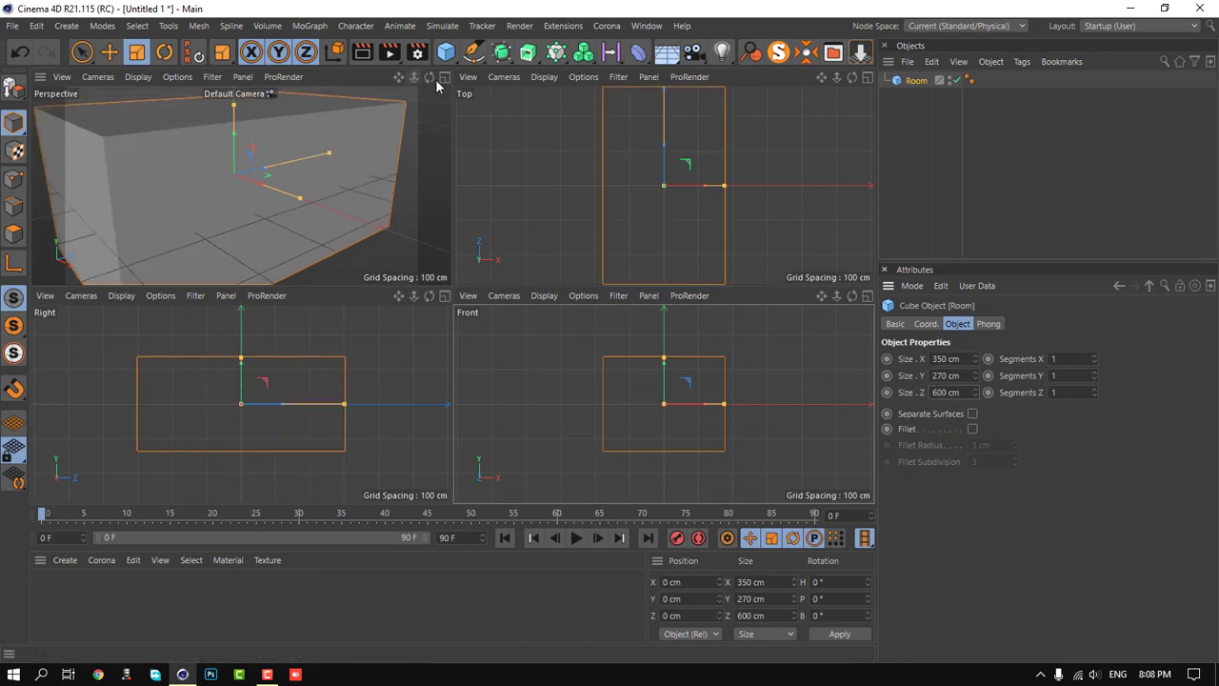
- Maximize the perspective view, orbit above the box, and make Room editable
{"action": "left_click", "coordinate": [444, 76]}
{"action": "scroll", "coordinate": [721, 189], "scroll_direction": "down", "scroll_amount": 5}
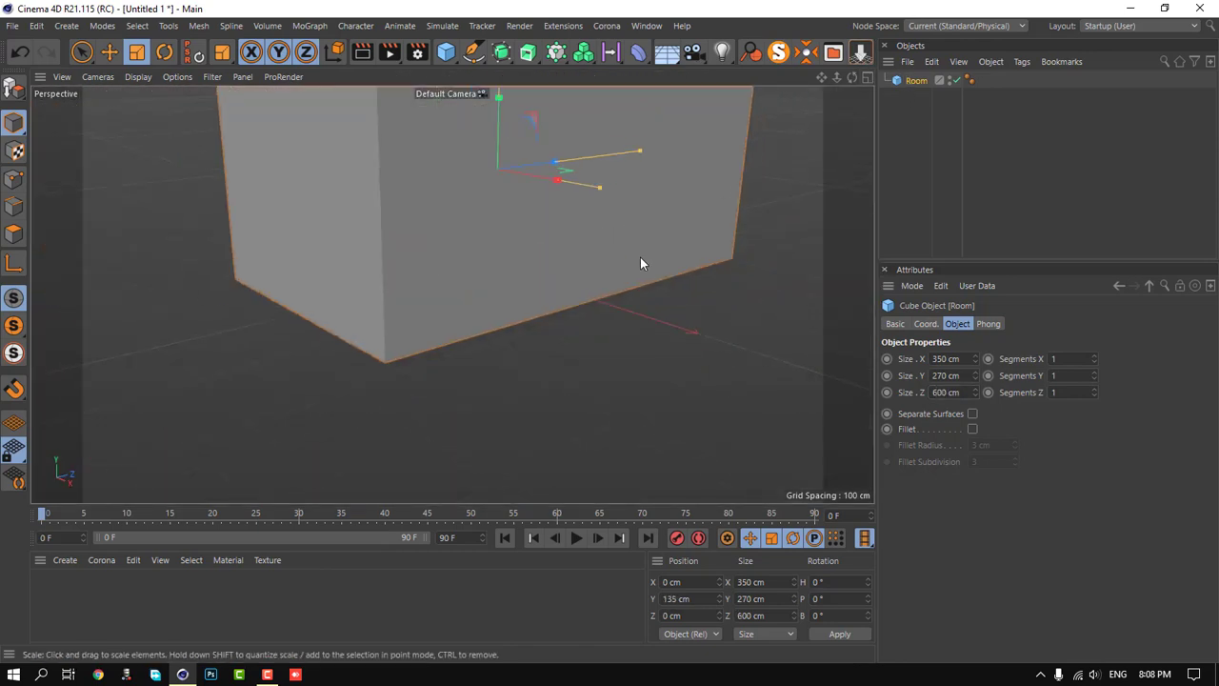
{"action": "scroll", "coordinate": [640, 257], "scroll_direction": "down", "scroll_amount": 3}
{"action": "mouse_move", "coordinate": [448, 242]}
{"action": "left_mouse_down", "text": "alt"}
{"action": "mouse_move", "coordinate": [451, 290]}
{"action": "mouse_move", "coordinate": [533, 276]}
{"action": "mouse_move", "coordinate": [447, 248]}
{"action": "mouse_move", "coordinate": [542, 248]}
{"action": "mouse_move", "coordinate": [552, 210]}
{"action": "mouse_move", "coordinate": [581, 205]}
{"action": "left_mouse_up", "text": "alt"}
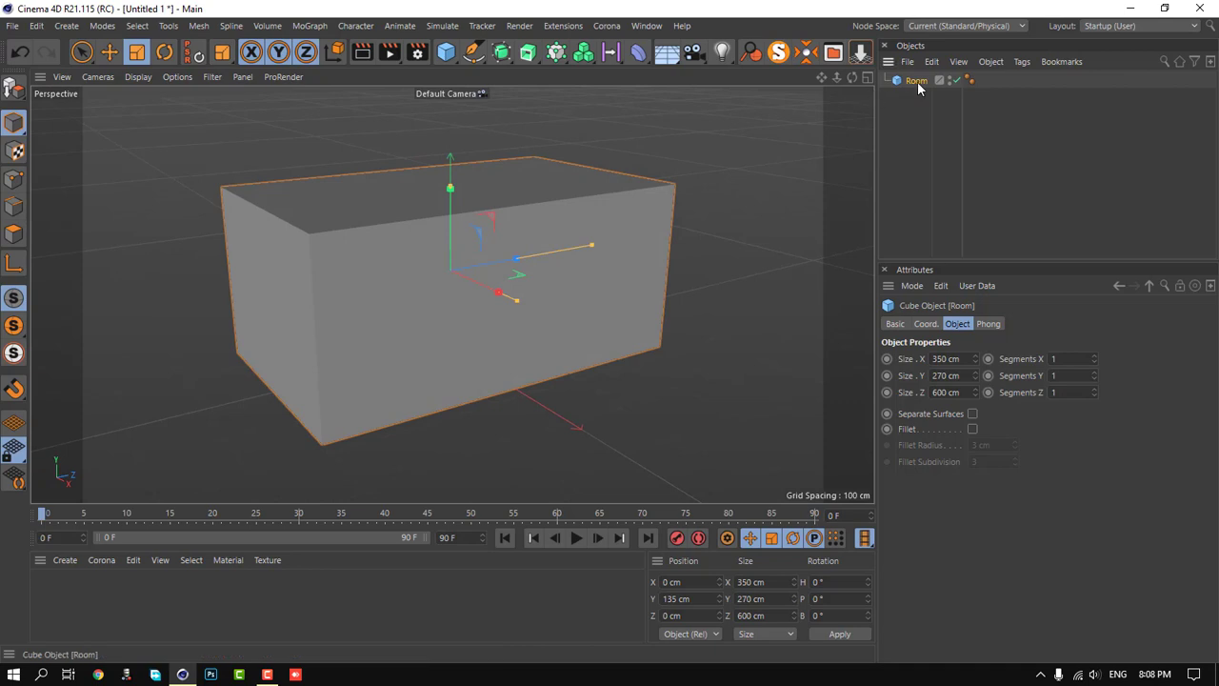
{"action": "key", "text": "c"}
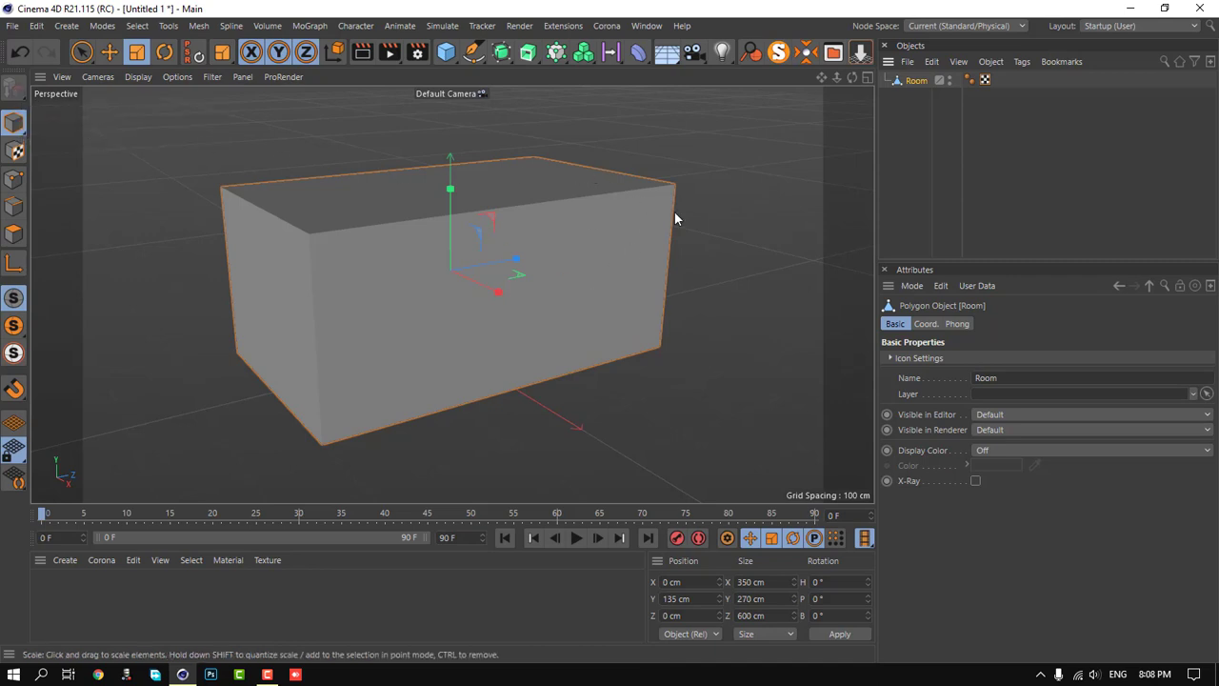
- In polygon mode, select the room's long side wall face
{"action": "middle_click_drag", "start_coordinate": [618, 202], "coordinate": [588, 204], "text": "alt"}
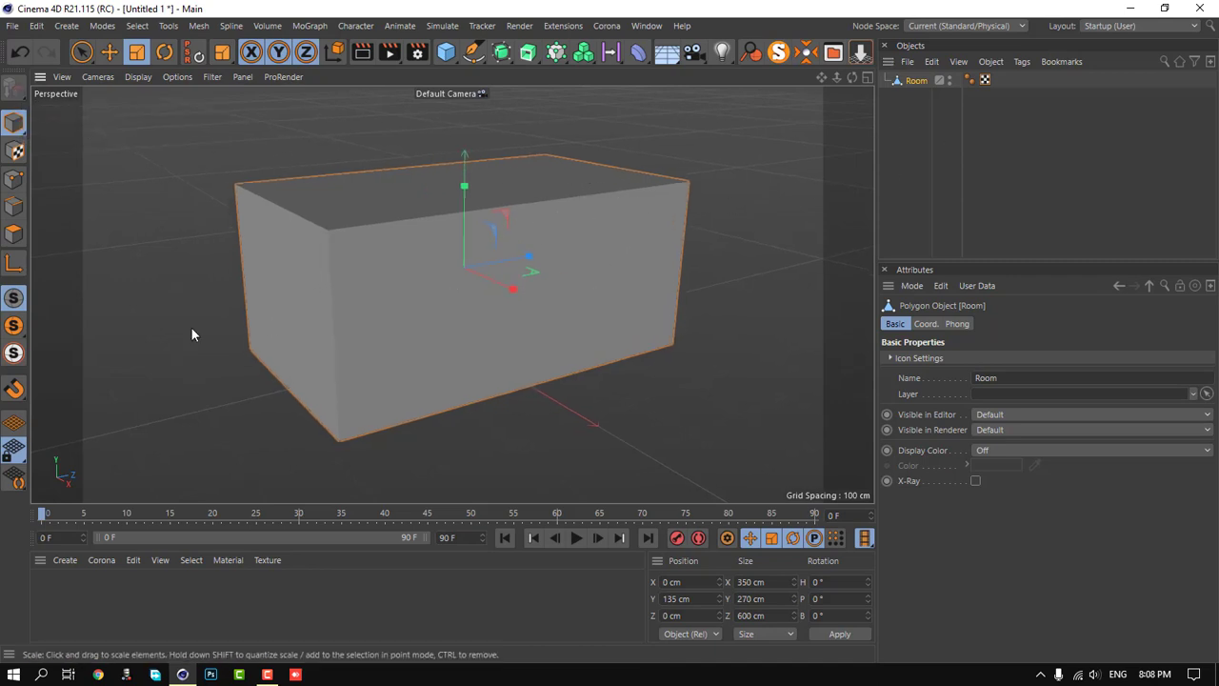
{"action": "left_click", "coordinate": [14, 236]}
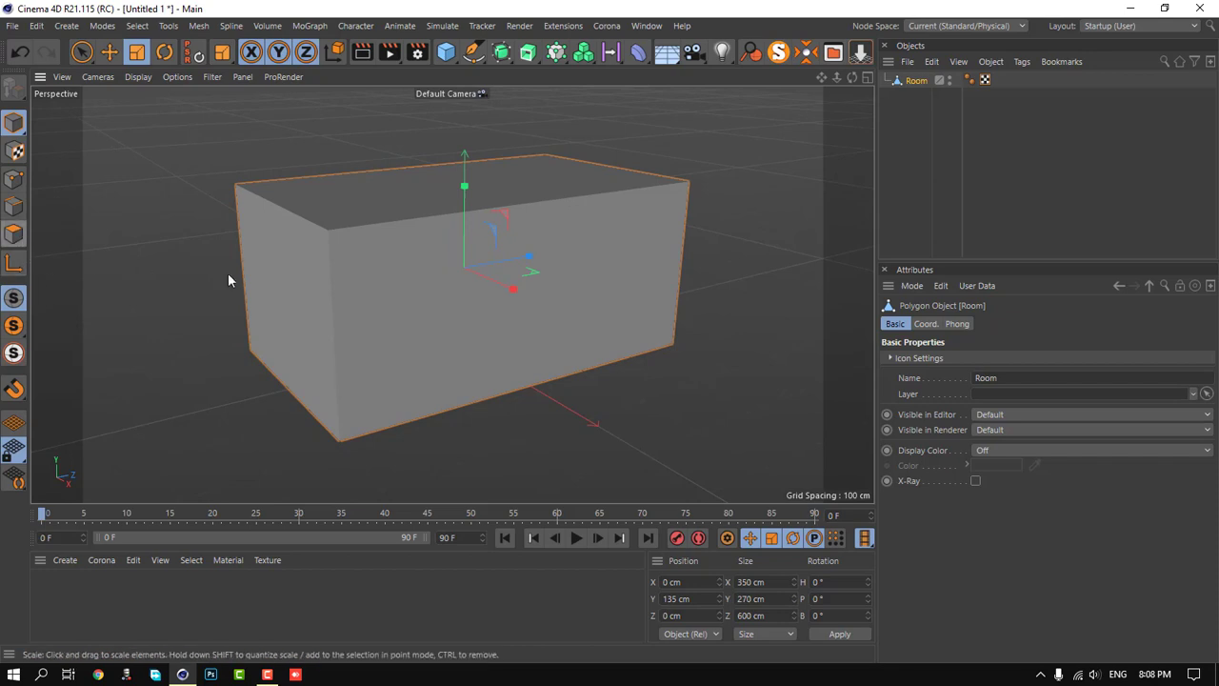
{"action": "left_click", "coordinate": [301, 289]}
{"action": "left_click", "coordinate": [536, 318]}
{"action": "left_click_drag", "start_coordinate": [536, 318], "coordinate": [470, 295], "text": "alt"}
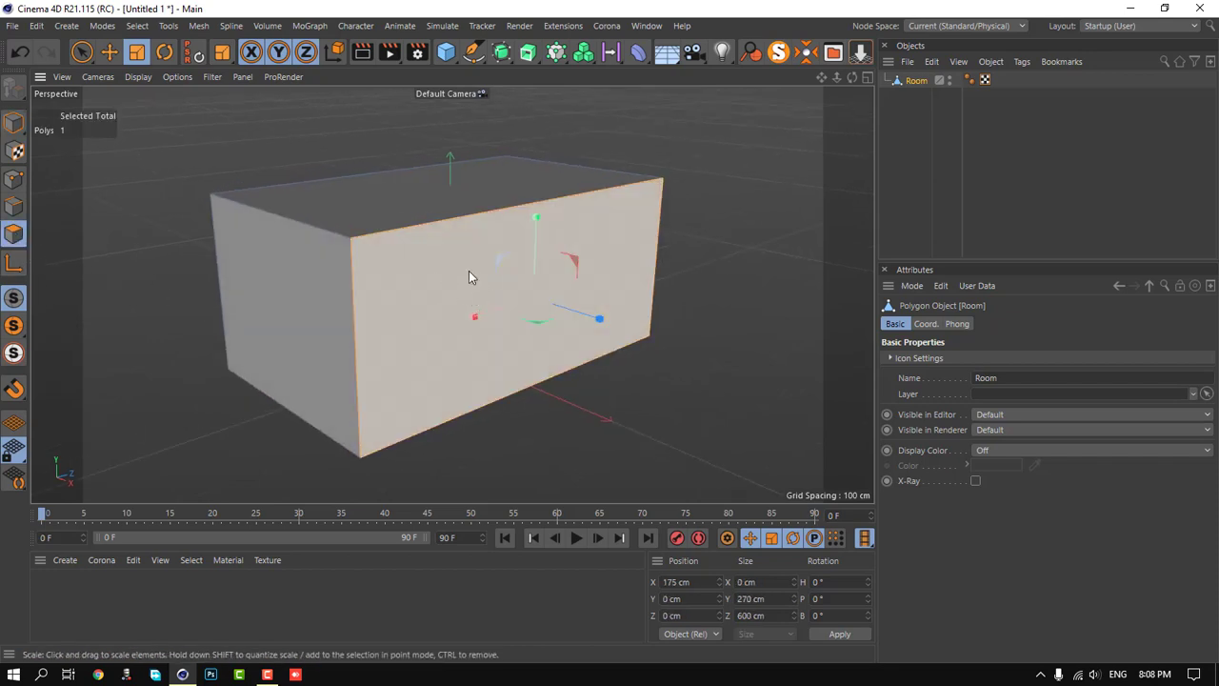
- Open window.c4d, select its Window object, and return to the Untitled 1 scene
{"action": "key", "text": "e"}
{"action": "left_click", "coordinate": [13, 25]}
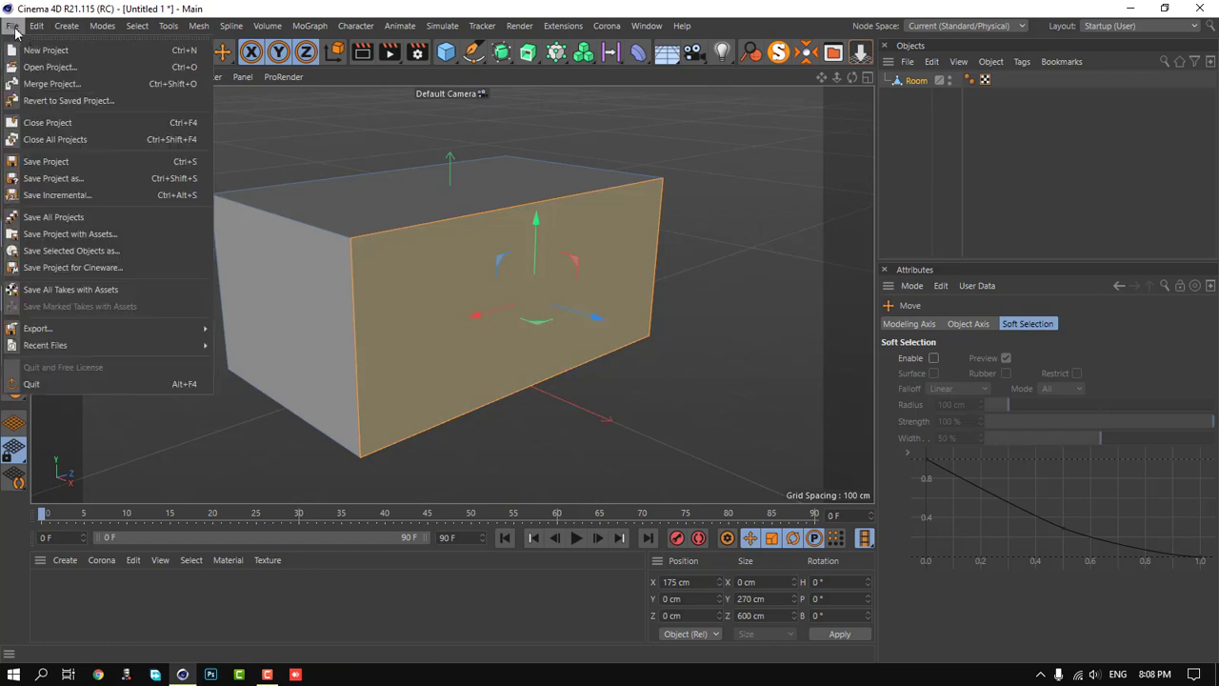
{"action": "left_click", "coordinate": [56, 69]}
{"action": "left_click", "coordinate": [205, 249]}
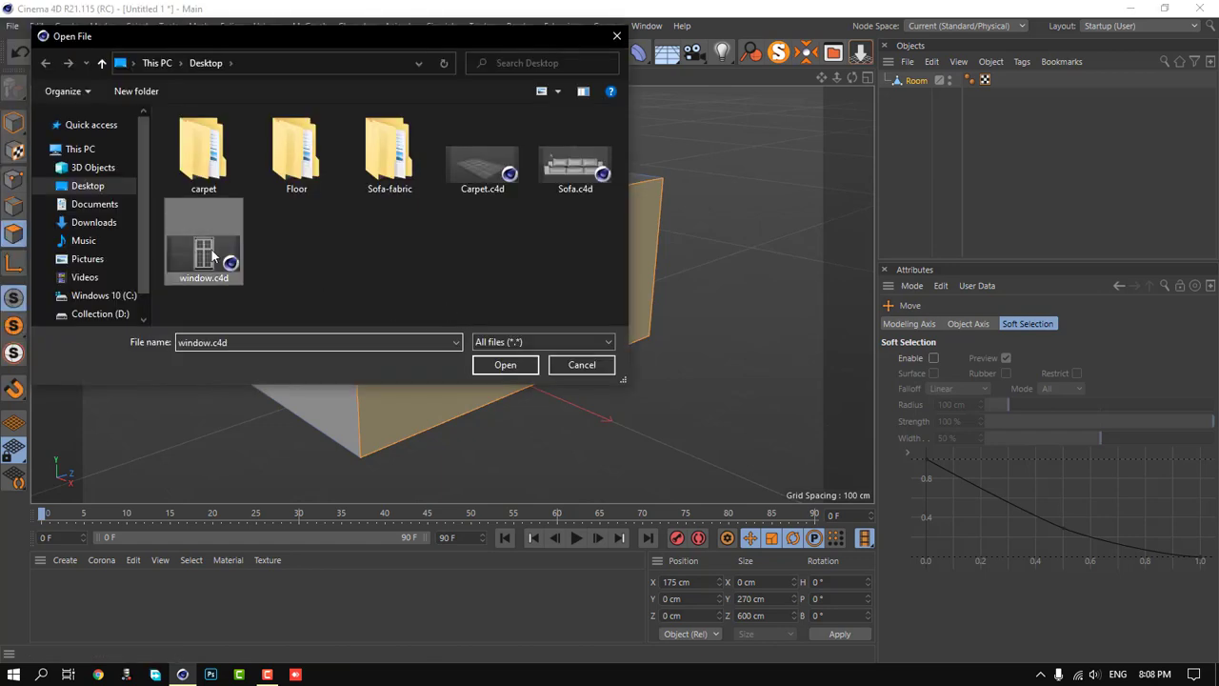
{"action": "left_click", "coordinate": [510, 372]}
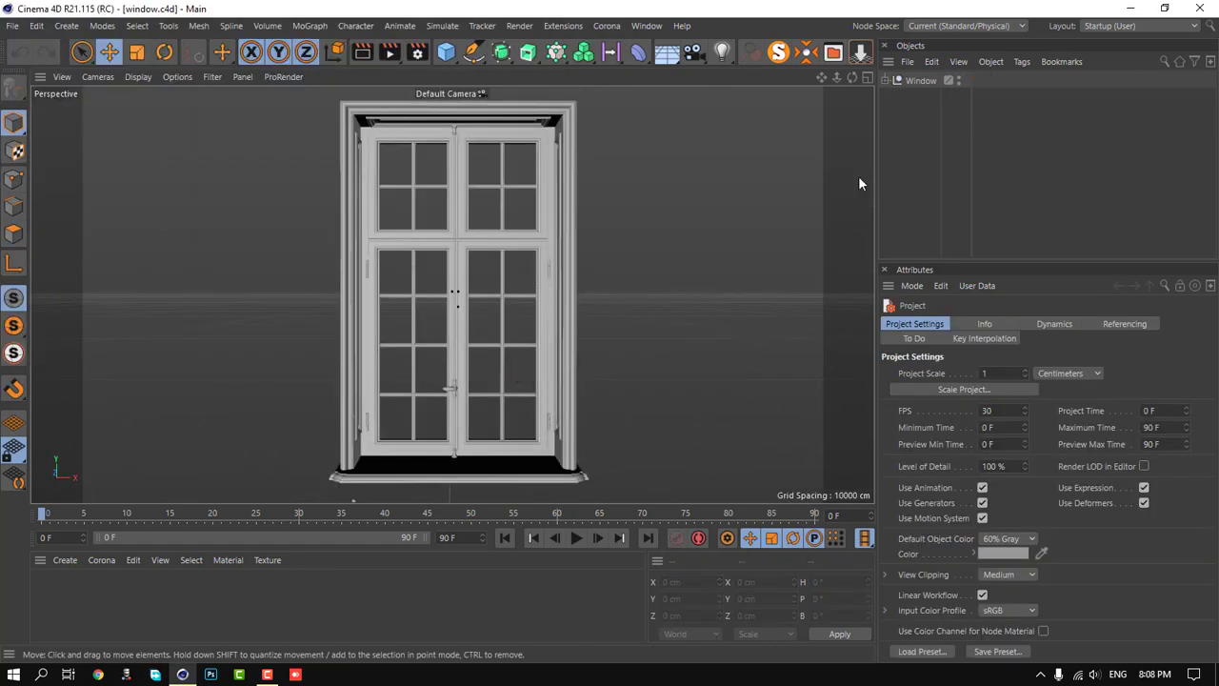
{"action": "left_click", "coordinate": [920, 81]}
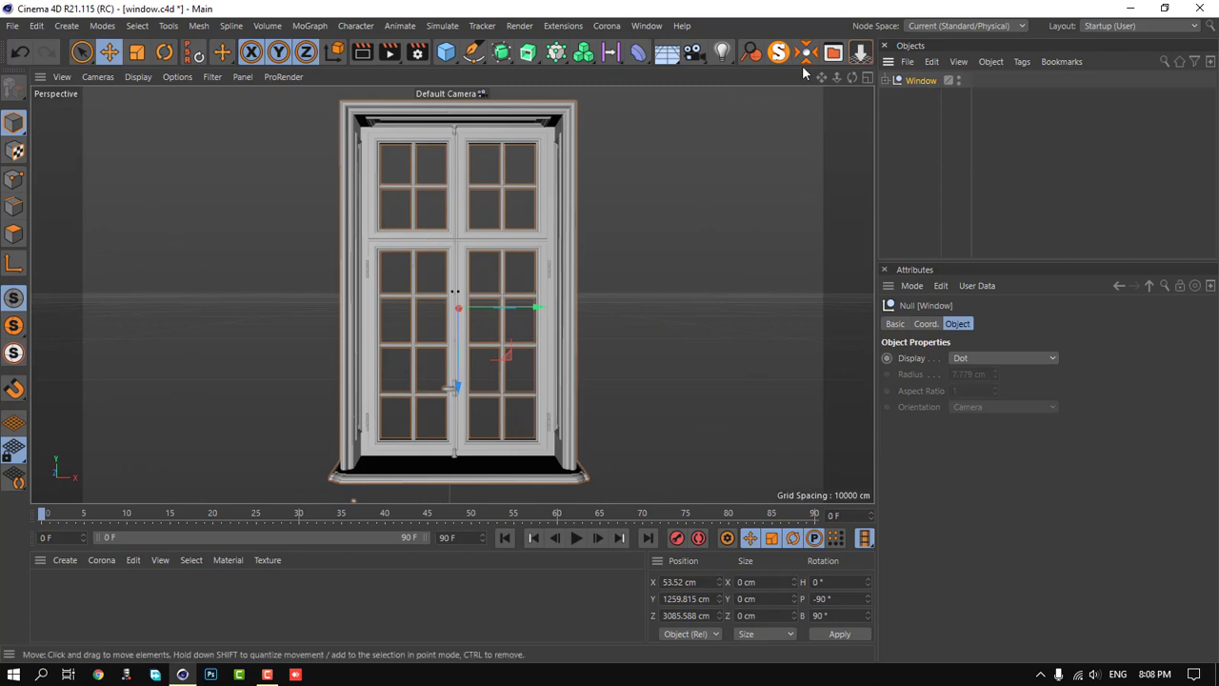
{"action": "left_click", "coordinate": [647, 25]}
{"action": "left_click", "coordinate": [700, 468]}
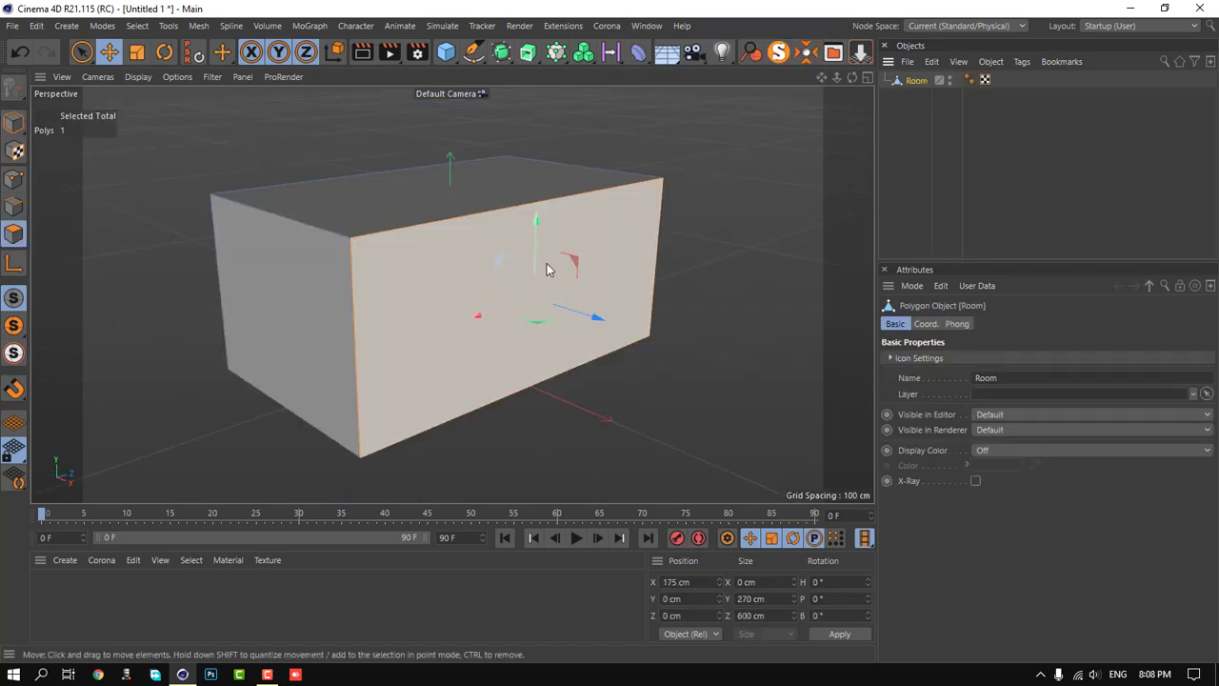
- In the Top view, shrink the window model and move it toward the room
{"action": "left_click", "coordinate": [867, 77]}
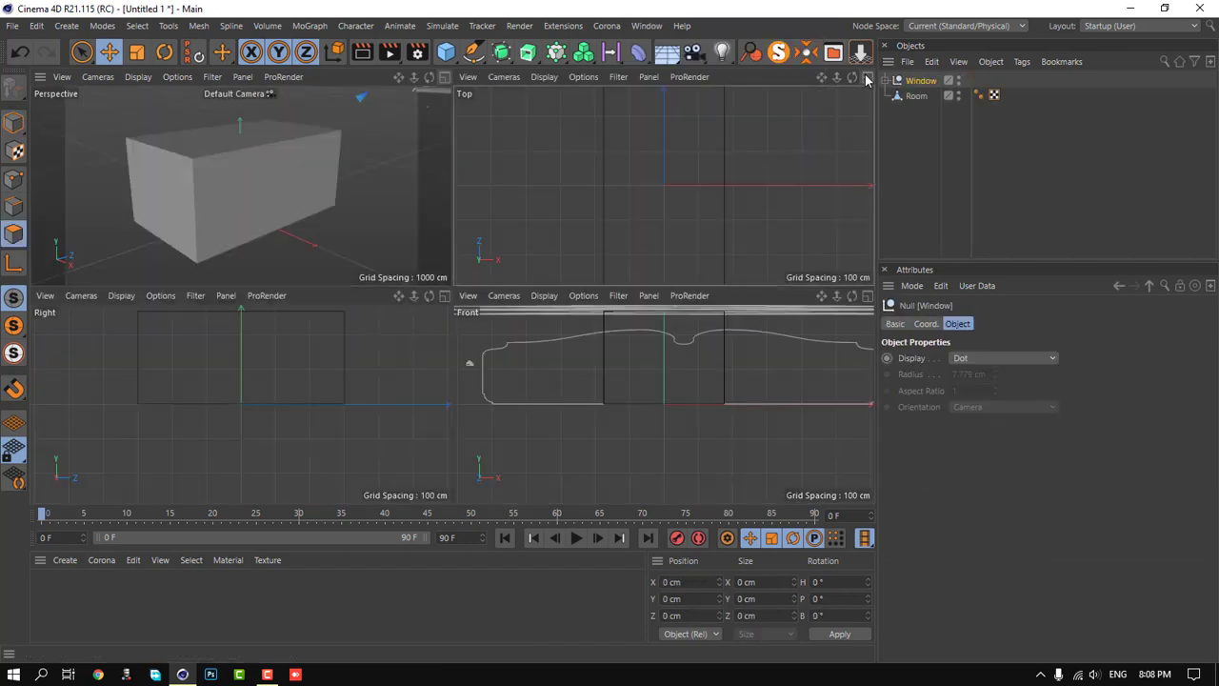
{"action": "middle_click", "coordinate": [580, 221]}
{"action": "scroll", "coordinate": [580, 221], "scroll_direction": "down", "scroll_amount": 3}
{"action": "middle_click_drag", "start_coordinate": [649, 207], "coordinate": [552, 197], "text": "alt"}
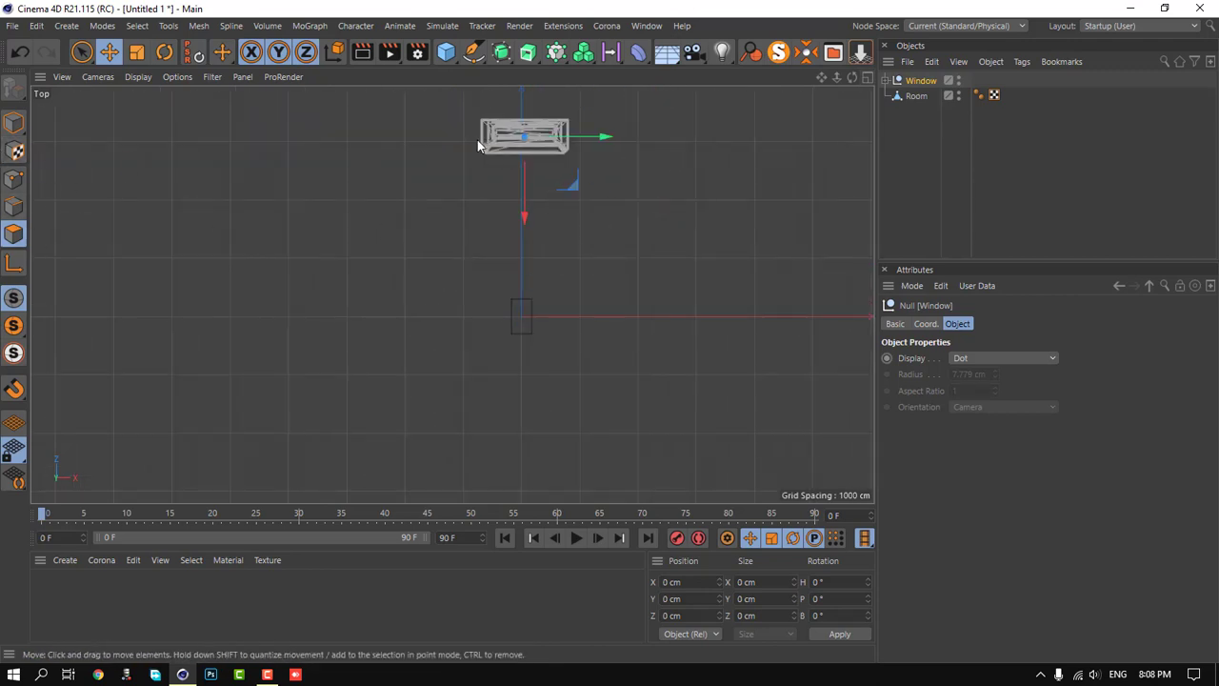
{"action": "left_click", "coordinate": [14, 124]}
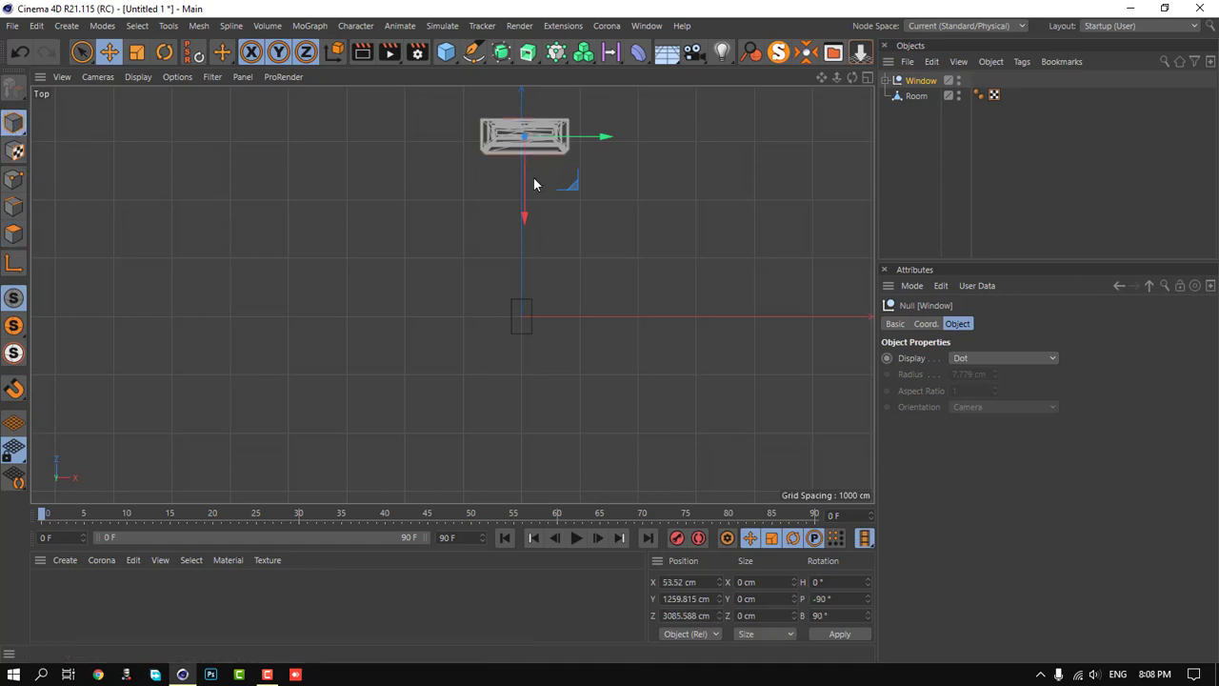
{"action": "left_click_drag", "start_coordinate": [821, 77], "coordinate": [579, 199]}
{"action": "key", "text": "t"}
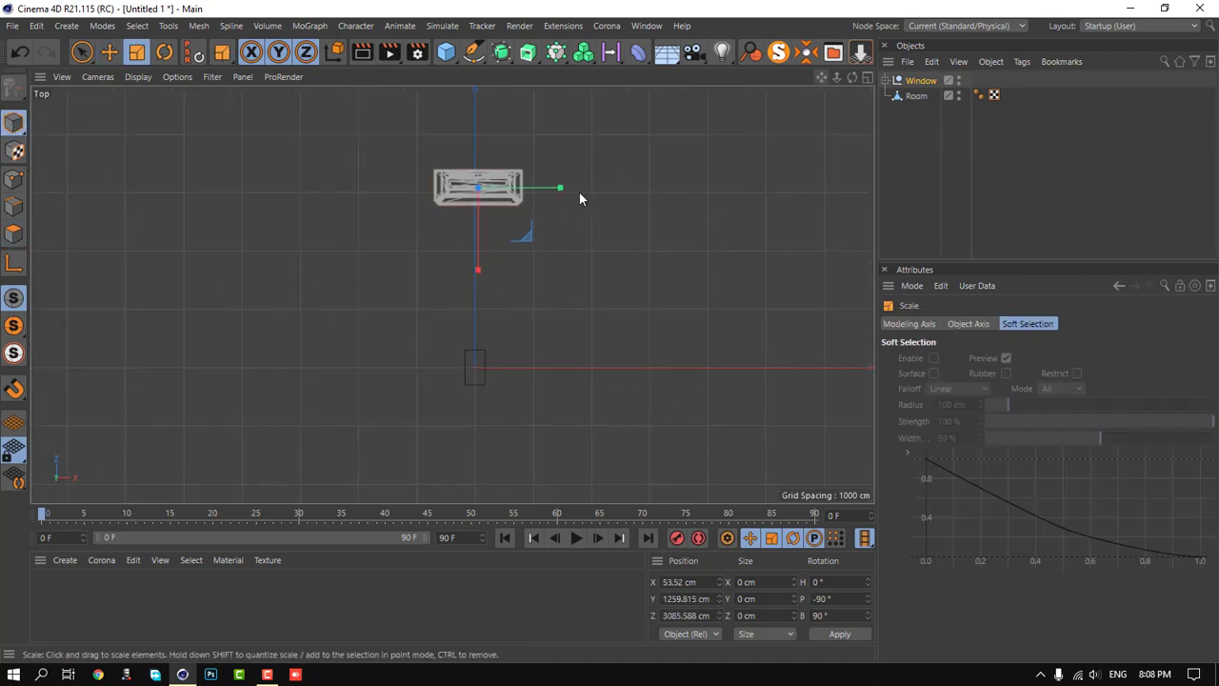
{"action": "left_click_drag", "start_coordinate": [715, 187], "coordinate": [275, 403]}
{"action": "key", "text": "e"}
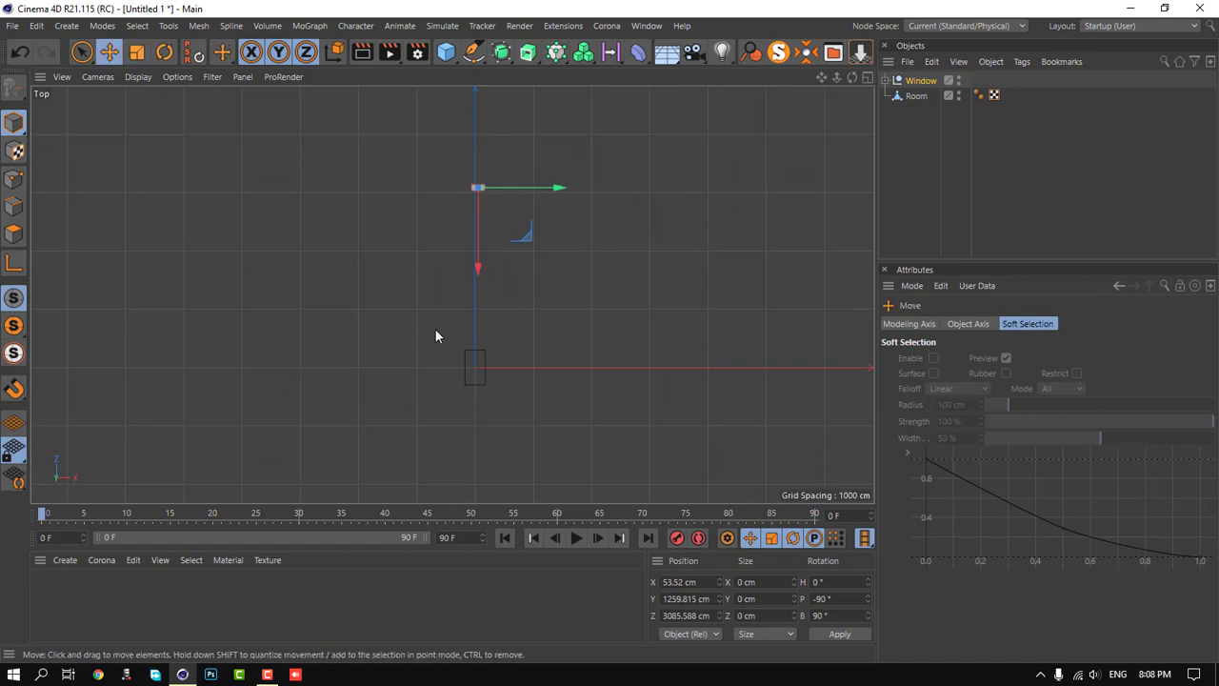
{"action": "left_click_drag", "start_coordinate": [436, 332], "coordinate": [520, 432]}
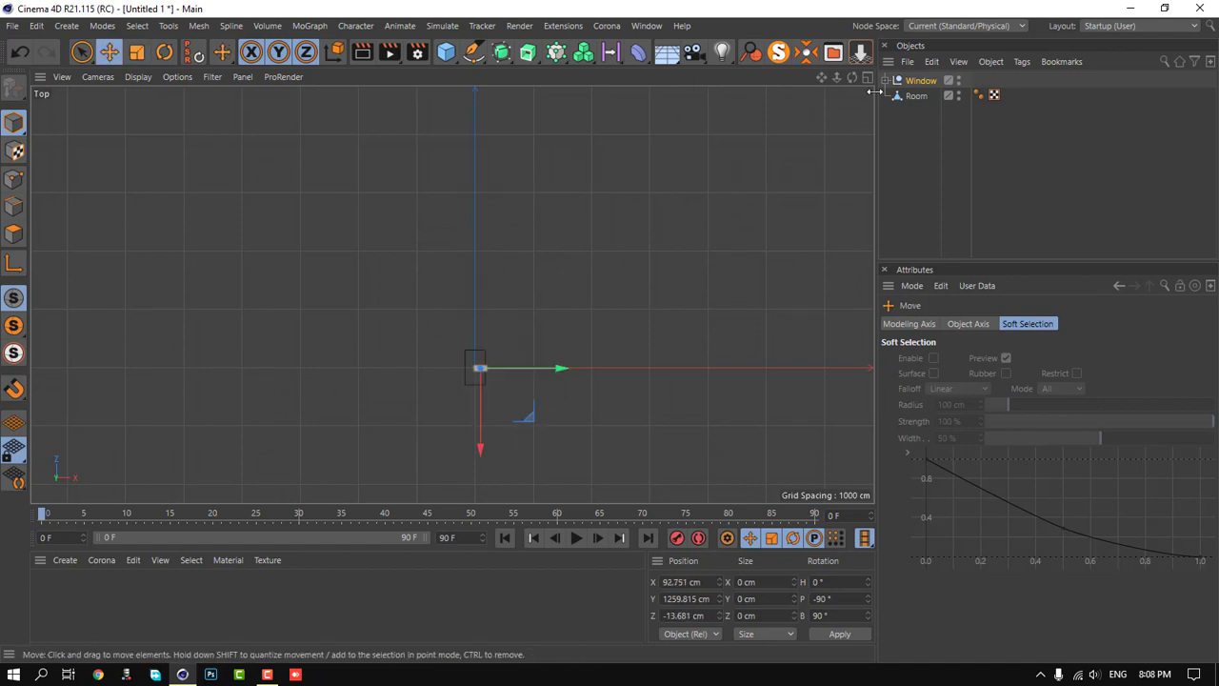
- In the Front view, lower the window to room level and shrink it further
{"action": "key", "text": "F5"}
{"action": "left_click", "coordinate": [867, 296]}
{"action": "scroll", "coordinate": [646, 303], "scroll_direction": "down", "scroll_amount": 5}
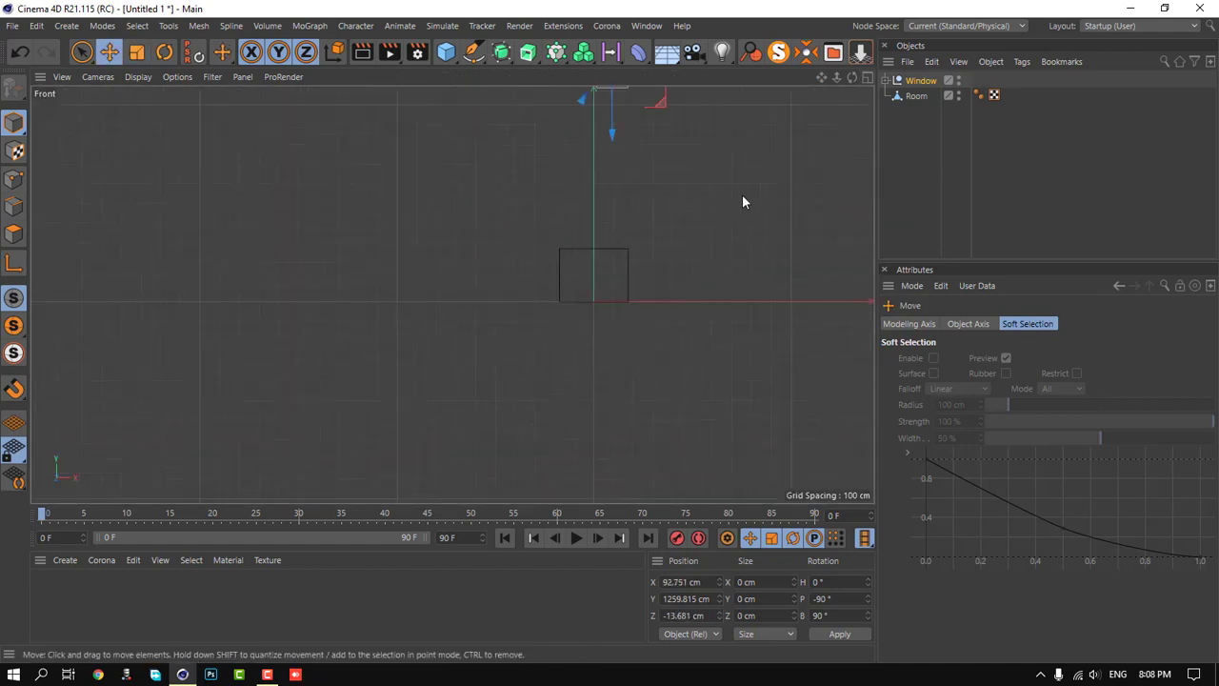
{"action": "mouse_move", "coordinate": [742, 194]}
{"action": "left_mouse_down"}
{"action": "mouse_move", "coordinate": [759, 370]}
{"action": "mouse_move", "coordinate": [749, 388]}
{"action": "left_mouse_up"}
{"action": "key", "text": "t"}
{"action": "left_click_drag", "start_coordinate": [729, 329], "coordinate": [595, 400]}
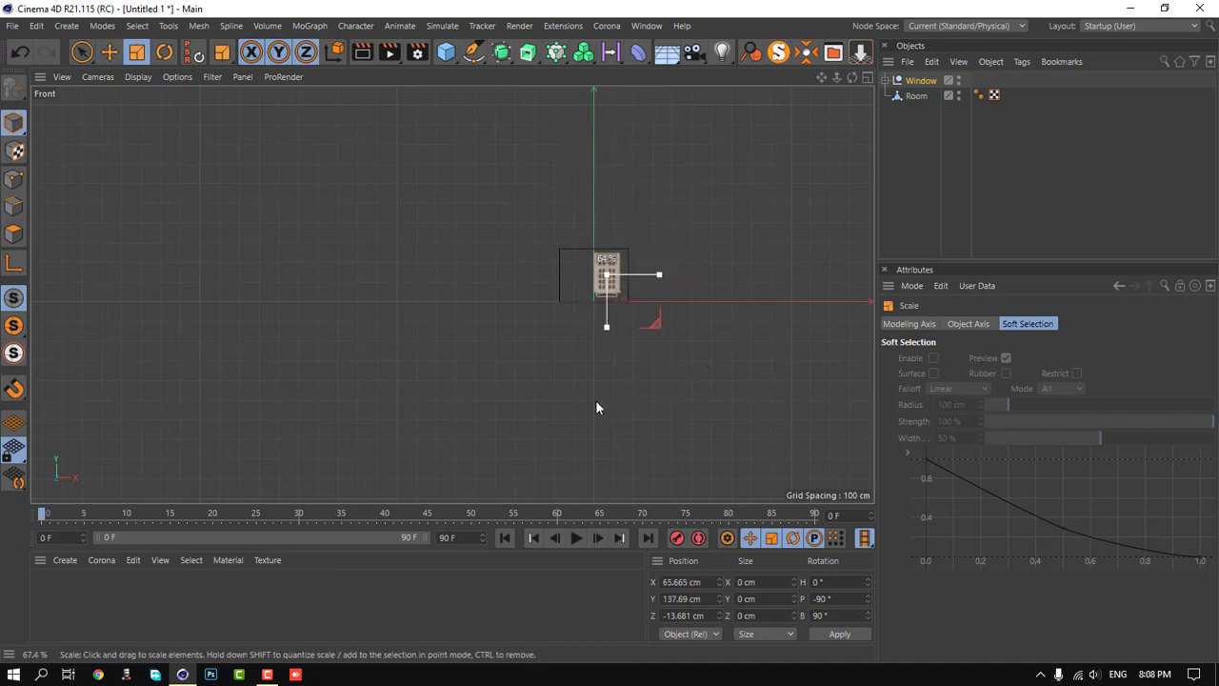
{"action": "left_click", "coordinate": [866, 77]}
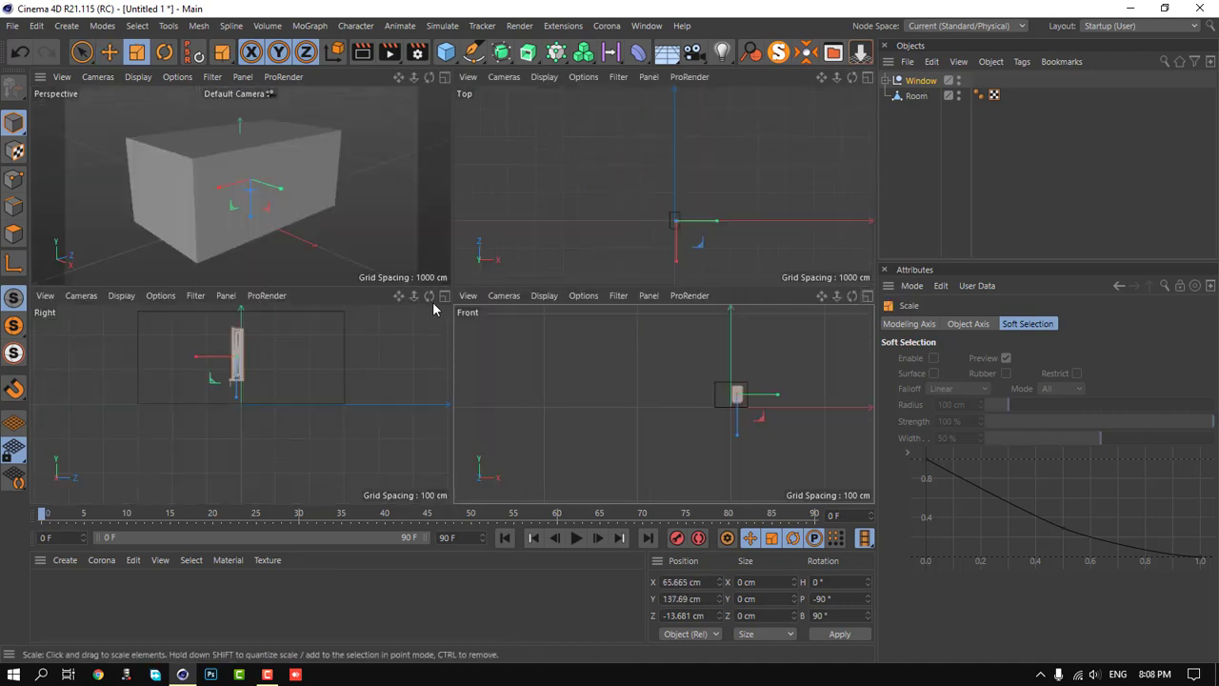
- Rotate the window 180° and slide it onto the long wall near its end
{"action": "left_click", "coordinate": [443, 77]}
{"action": "key", "text": "e"}
{"action": "left_click_drag", "start_coordinate": [498, 292], "coordinate": [572, 313]}
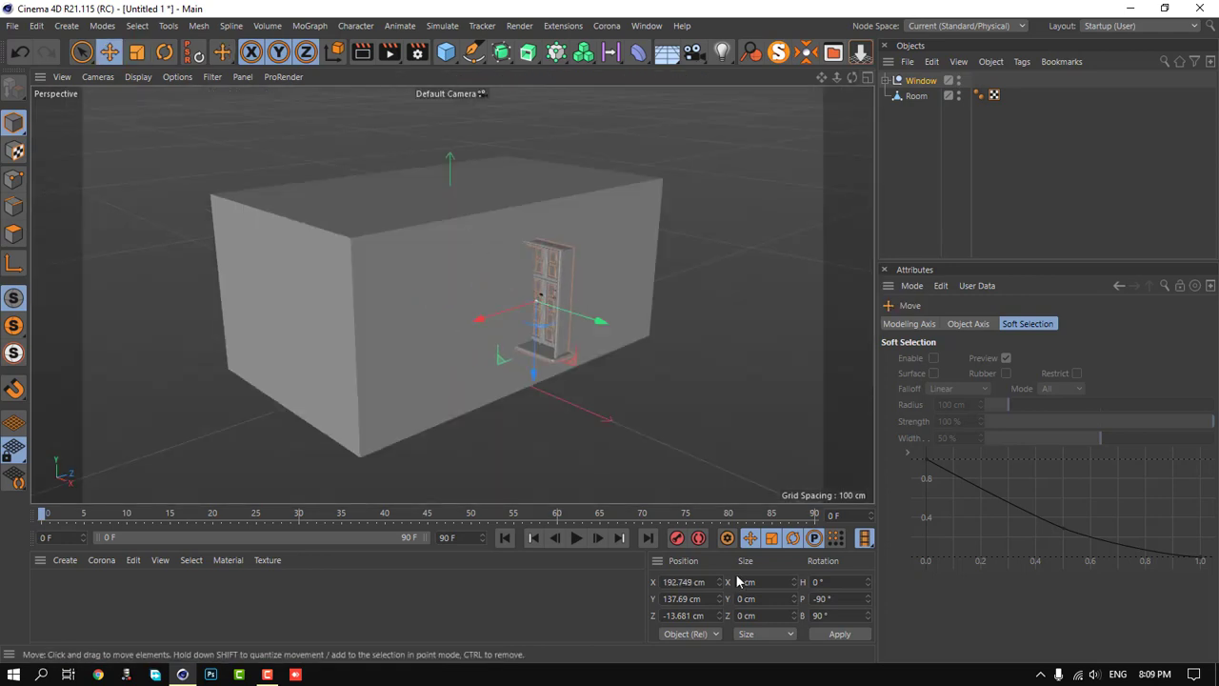
{"action": "type", "text": "180"}
{"action": "key", "text": "Return"}
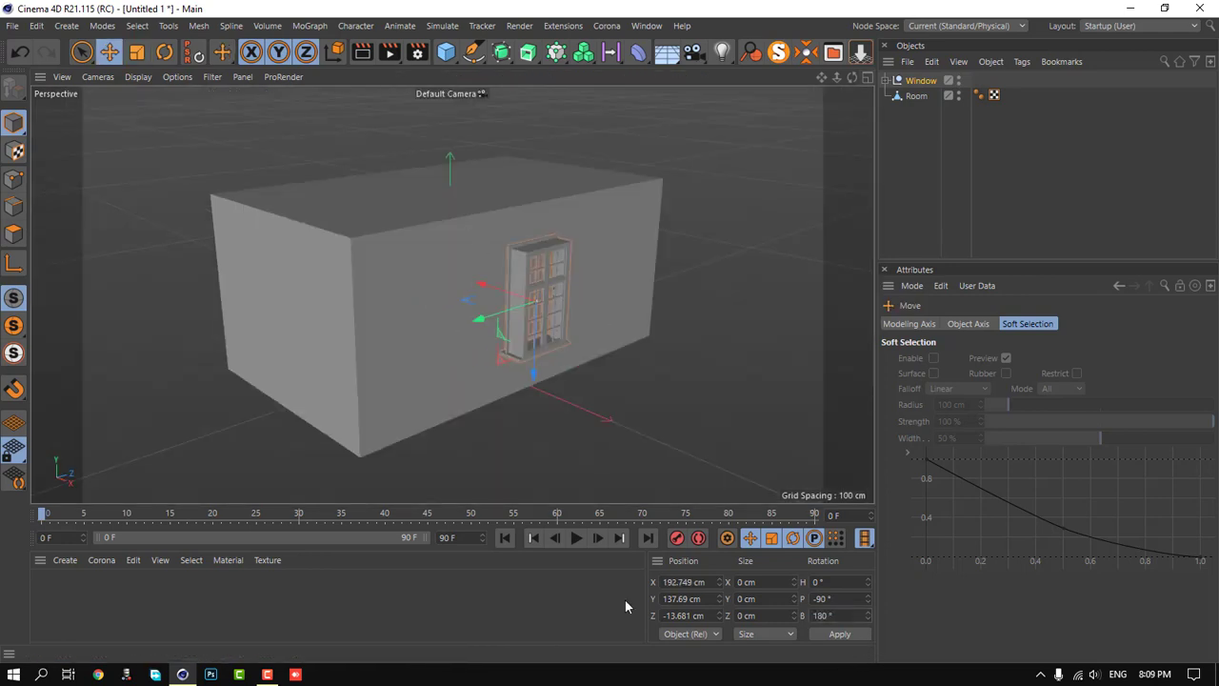
{"action": "left_click_drag", "start_coordinate": [485, 283], "coordinate": [468, 279]}
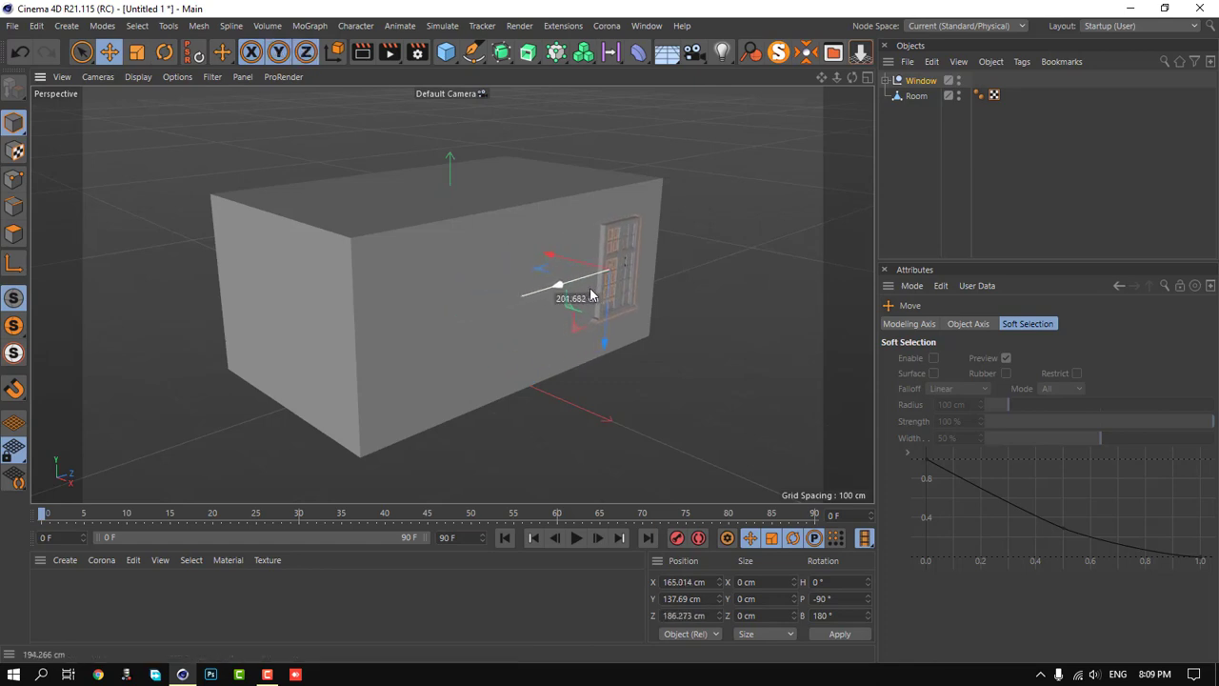
{"action": "mouse_move", "coordinate": [501, 319]}
{"action": "left_mouse_down"}
{"action": "mouse_move", "coordinate": [617, 330]}
{"action": "mouse_move", "coordinate": [636, 316]}
{"action": "left_mouse_up"}
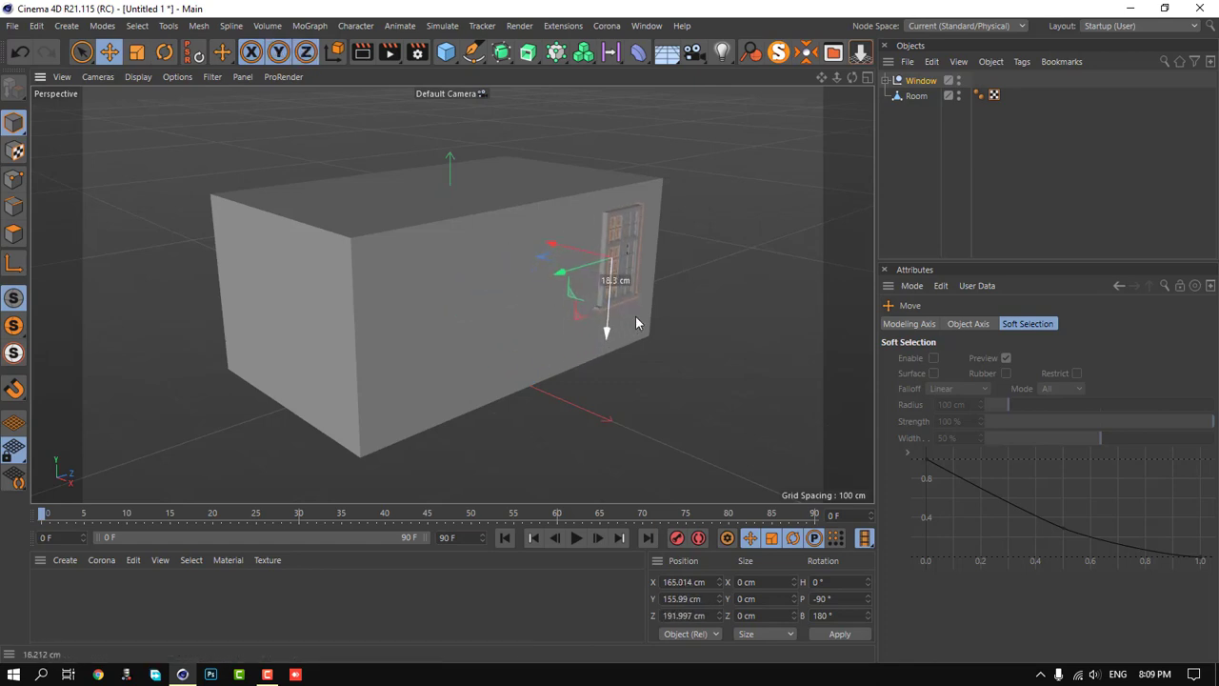
- Adjust the window's height and sideways position to 165, 149.7, 204.6 cm, then select Room
{"action": "left_click", "coordinate": [866, 77]}
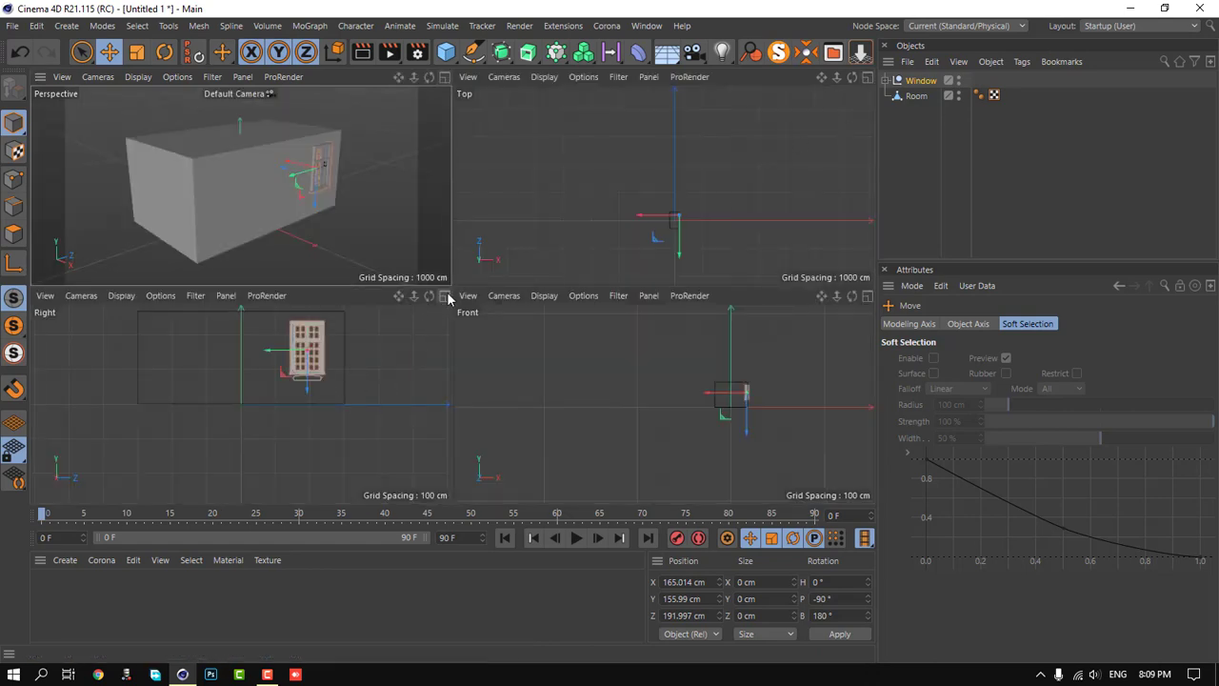
{"action": "left_click", "coordinate": [444, 291]}
{"action": "left_click_drag", "start_coordinate": [601, 244], "coordinate": [591, 250]}
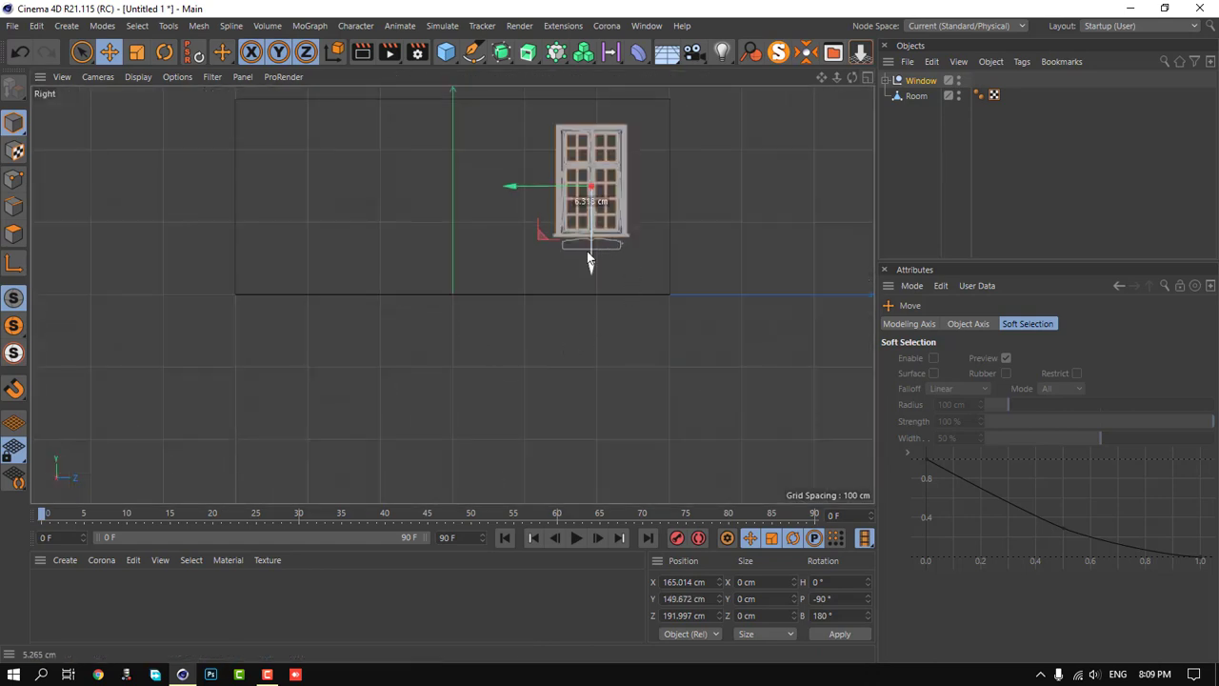
{"action": "left_click_drag", "start_coordinate": [534, 196], "coordinate": [545, 190]}
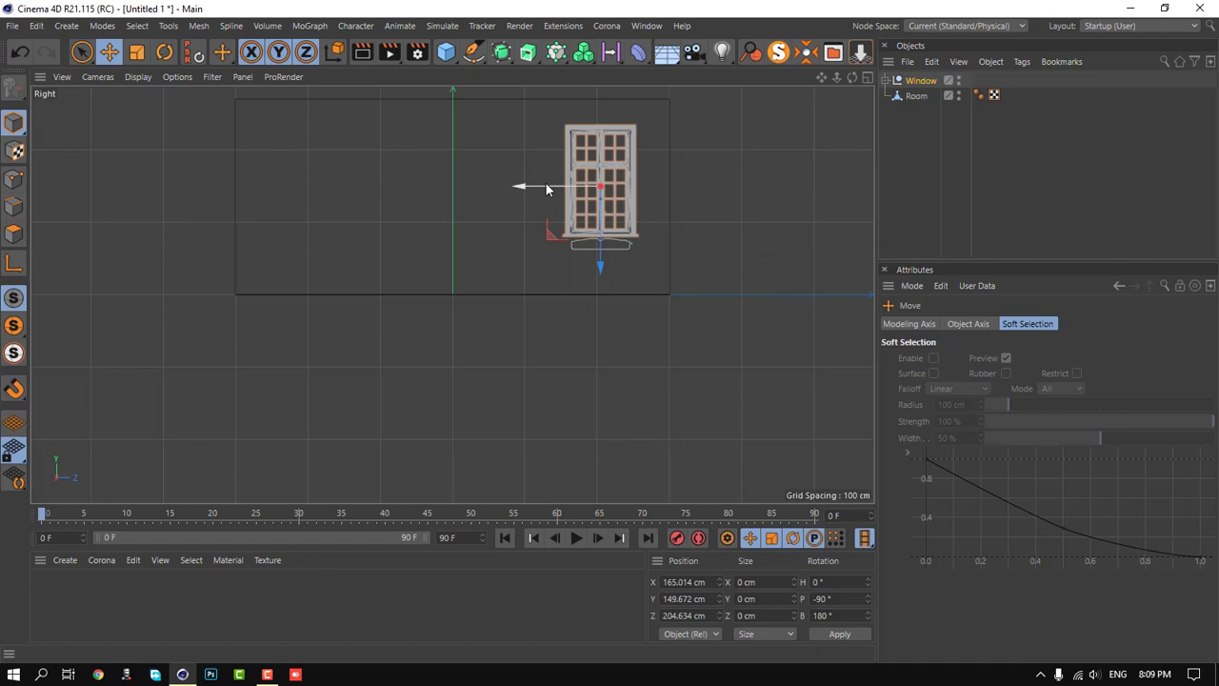
{"action": "scroll", "coordinate": [649, 211], "scroll_direction": "up", "scroll_amount": 1}
{"action": "scroll", "coordinate": [648, 211], "scroll_direction": "up", "scroll_amount": 2}
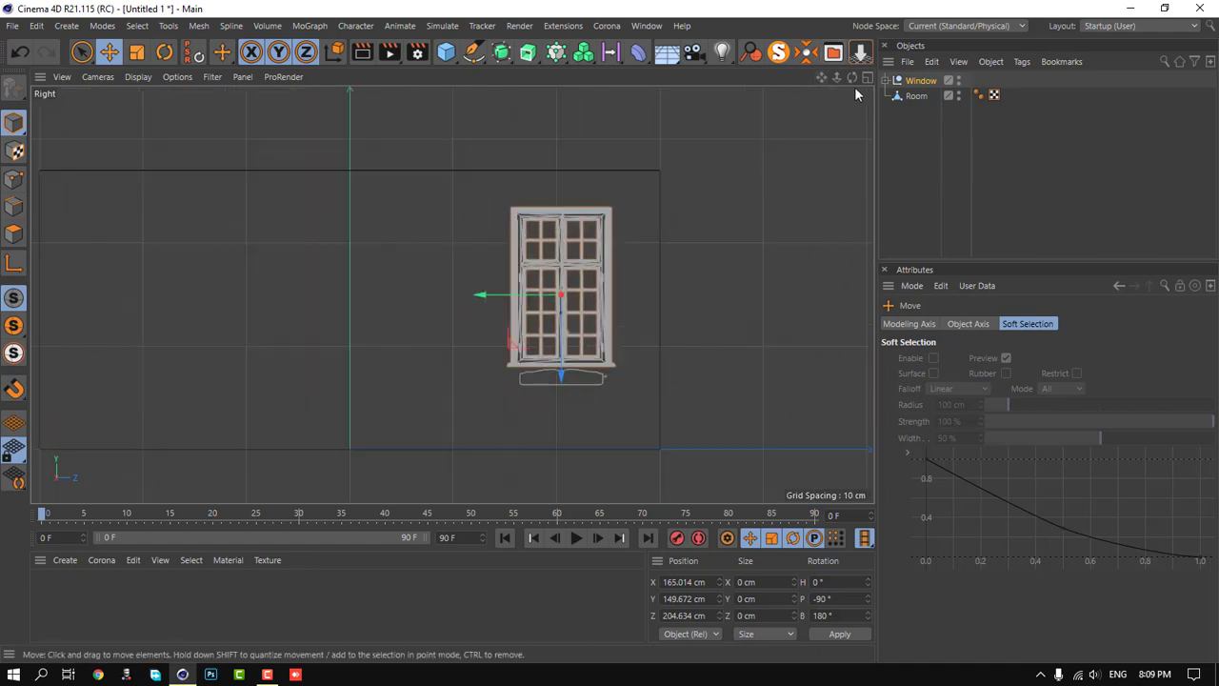
{"action": "key", "text": "F1"}
{"action": "left_click", "coordinate": [504, 254]}
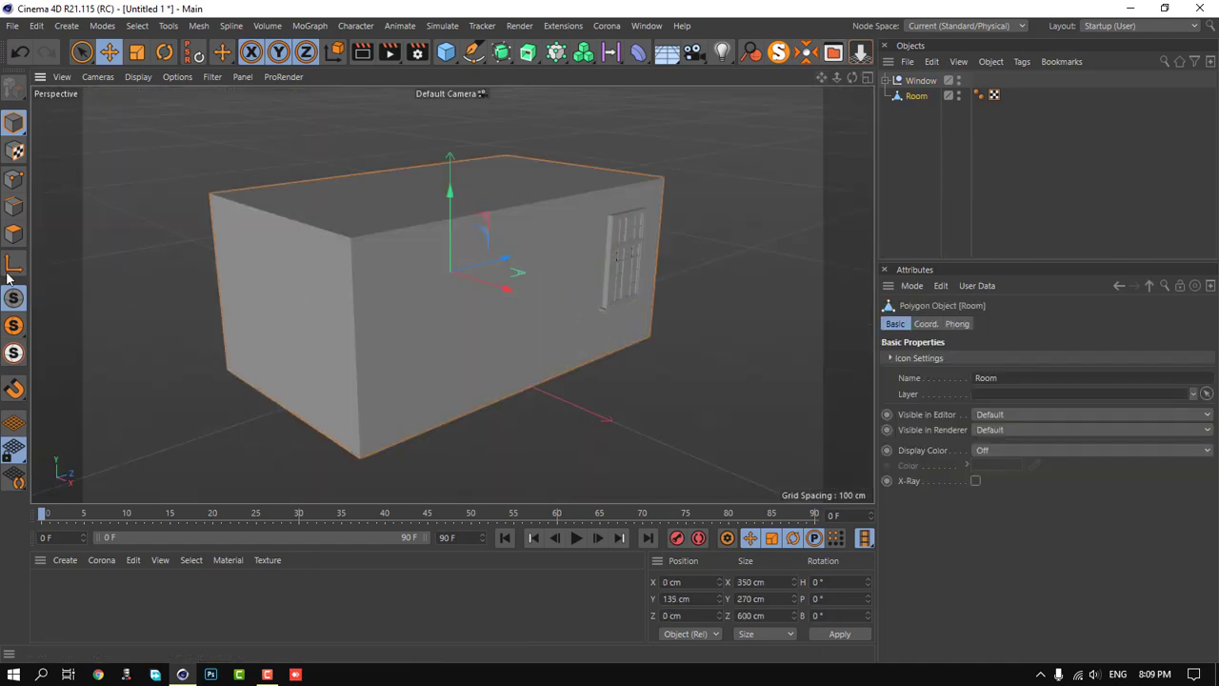
- Select Room's long side wall polygon and maximize the Right view
{"action": "left_click", "coordinate": [13, 233]}
{"action": "left_click", "coordinate": [403, 309]}
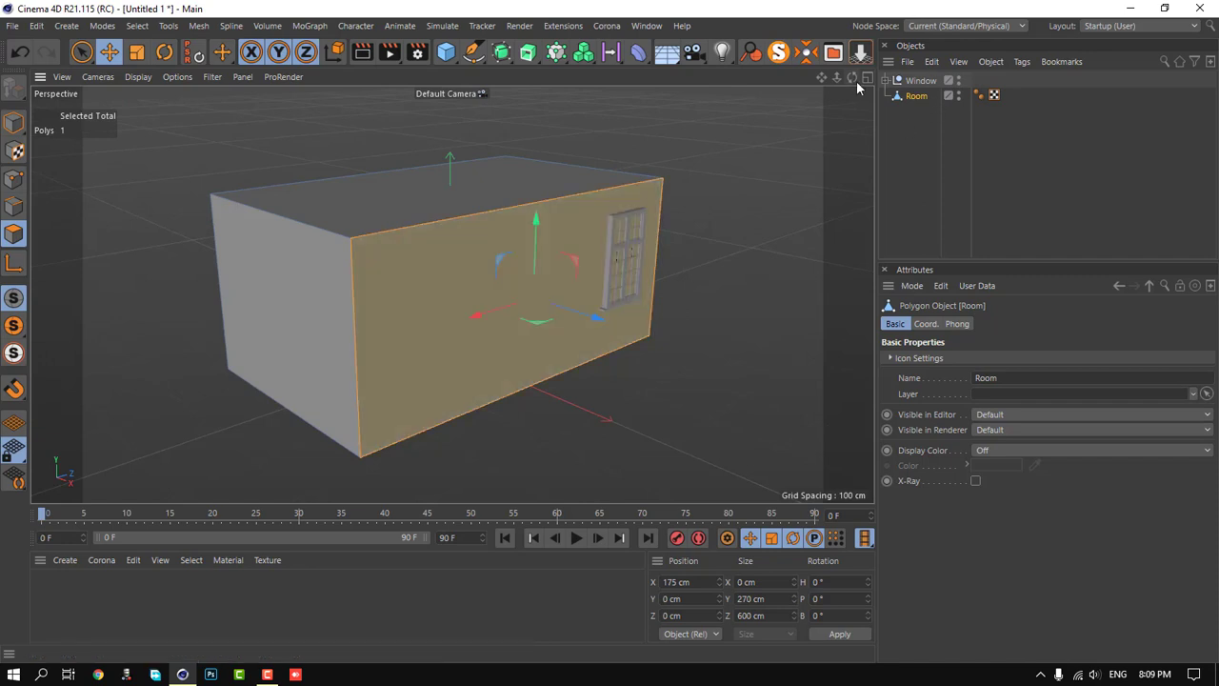
{"action": "left_click", "coordinate": [866, 78]}
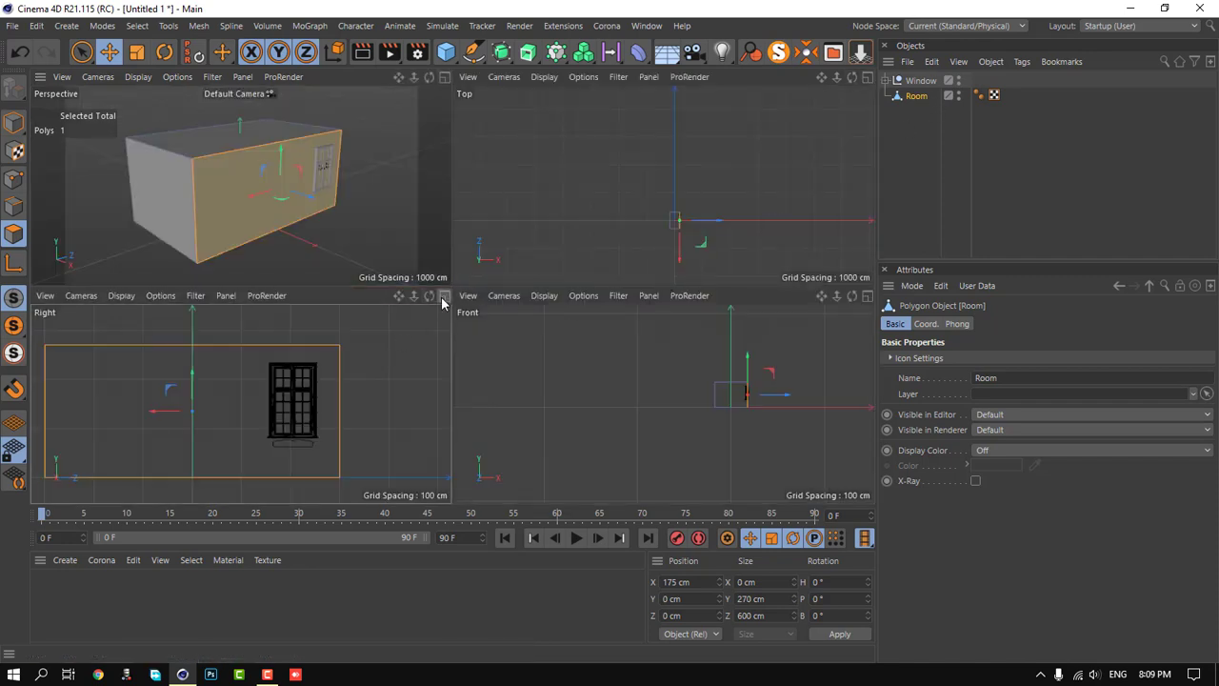
{"action": "left_click", "coordinate": [443, 296]}
- Loop-cut the wall beside and above and below the window at 64.719%, outlining a 151.089 × 92.128 cm face
{"action": "right_click", "coordinate": [454, 243]}
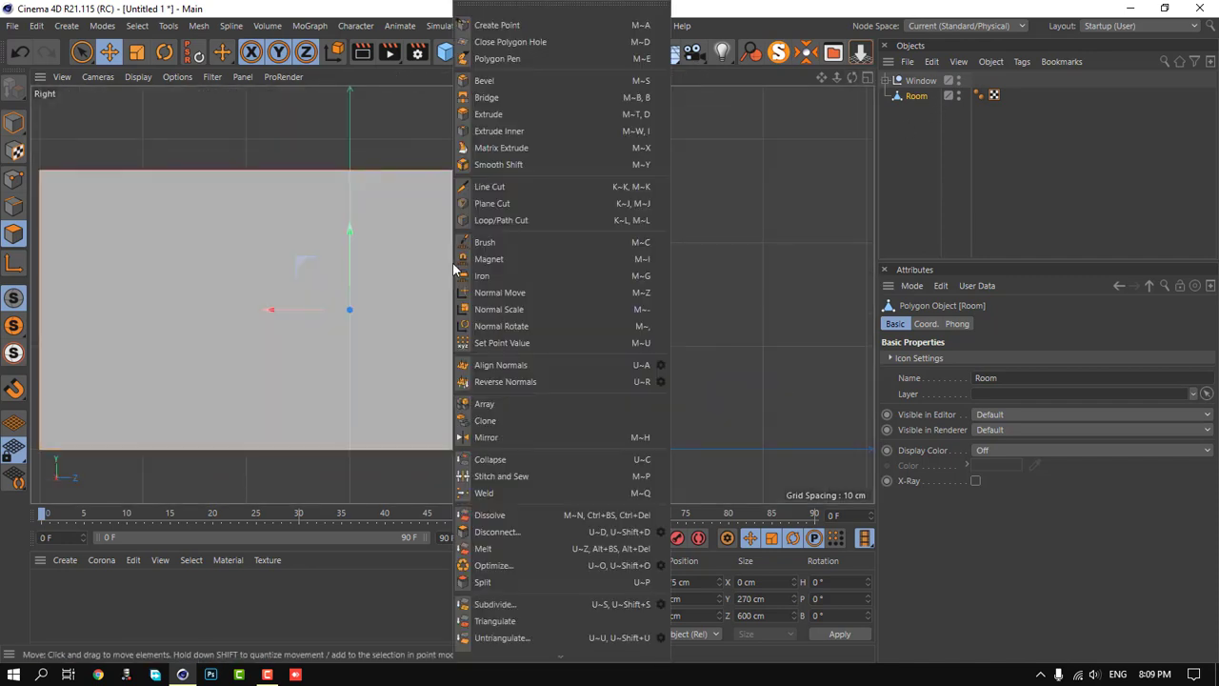
{"action": "left_click", "coordinate": [533, 225]}
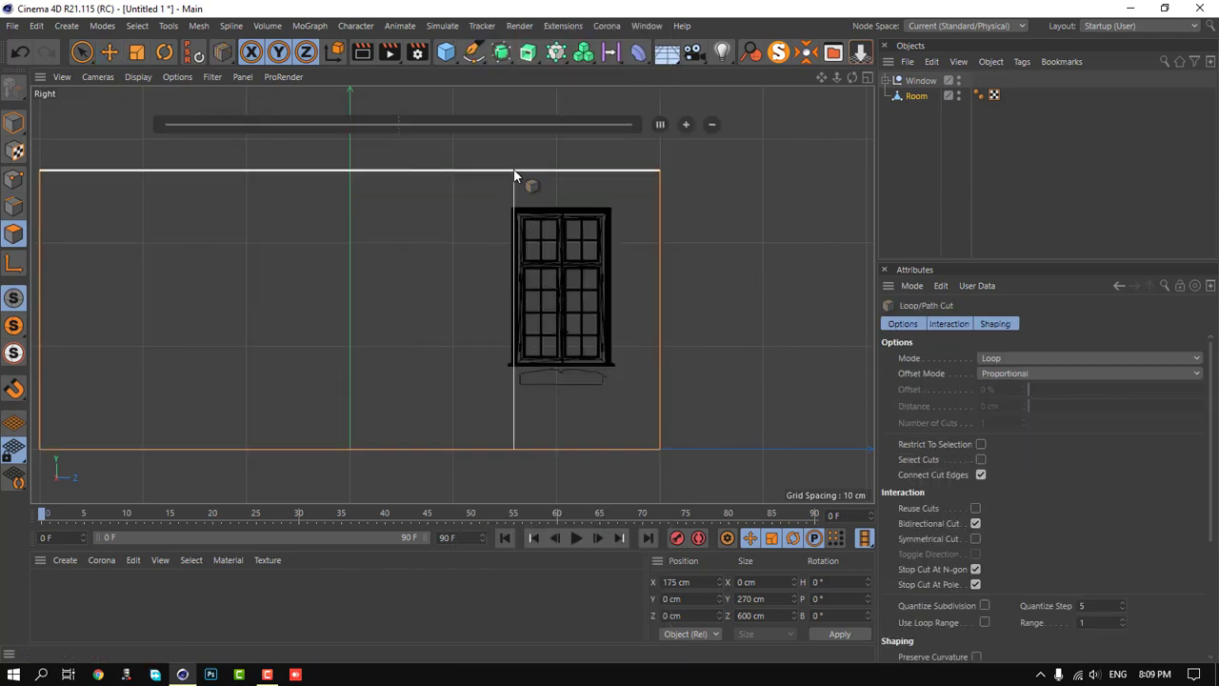
{"action": "left_click", "coordinate": [608, 163]}
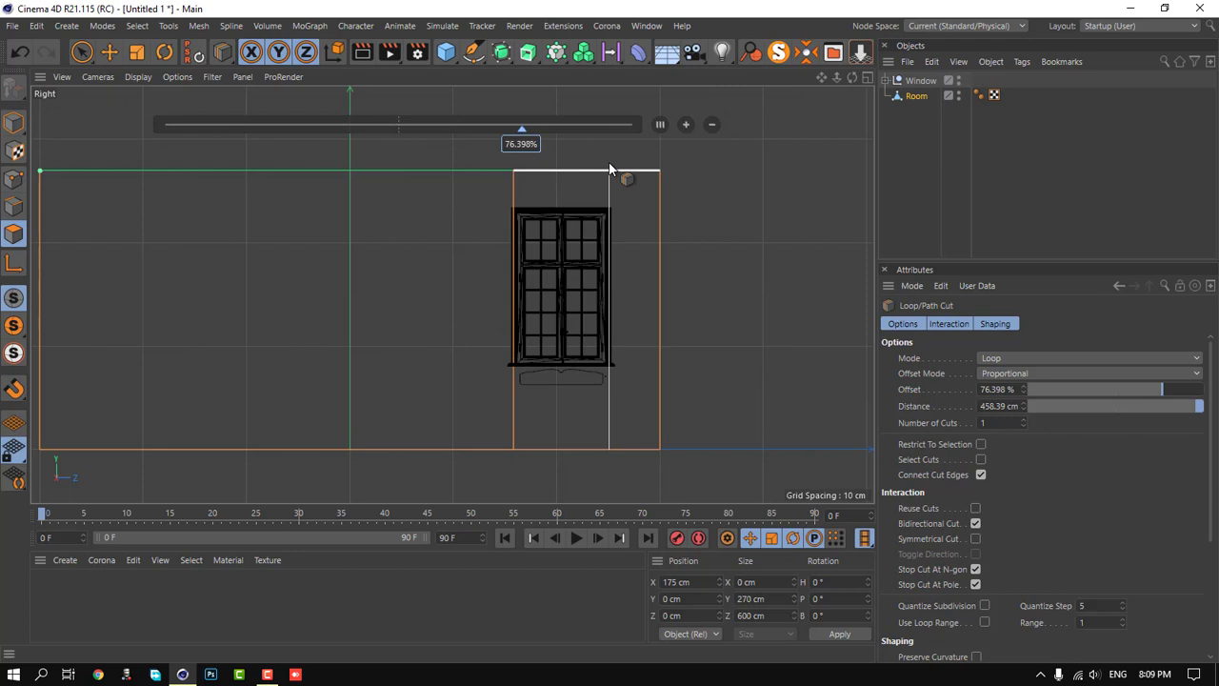
{"action": "left_click", "coordinate": [657, 217]}
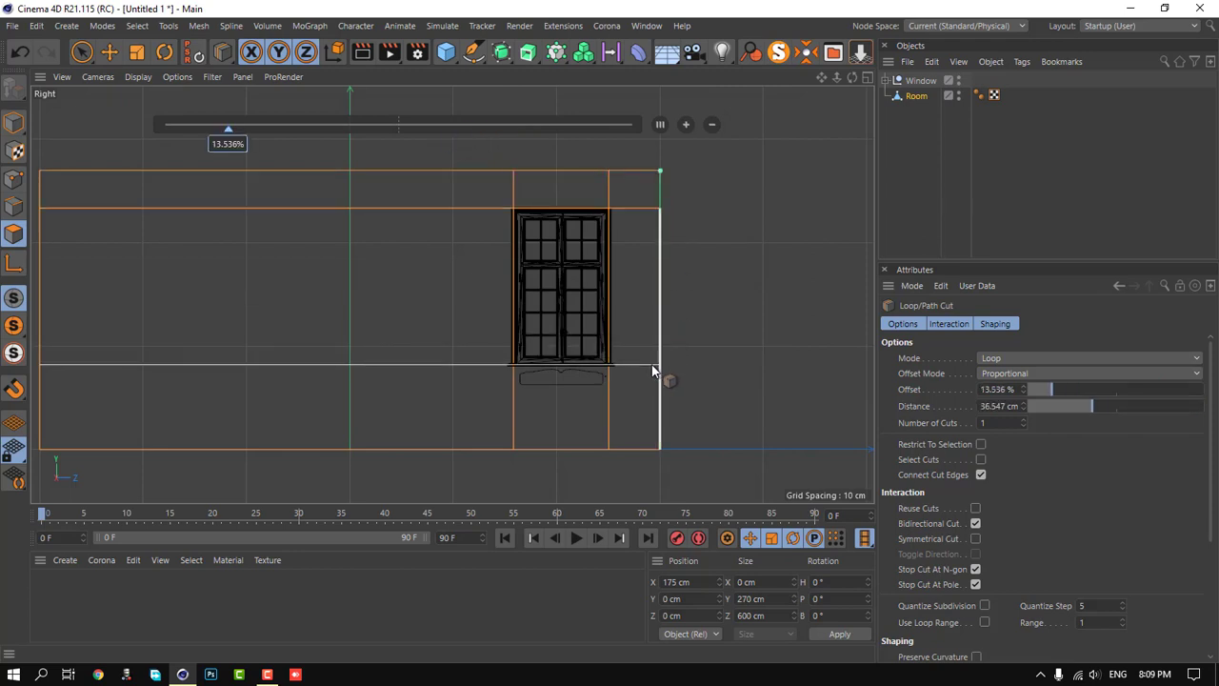
{"action": "scroll", "coordinate": [655, 372], "scroll_direction": "up", "scroll_amount": 5}
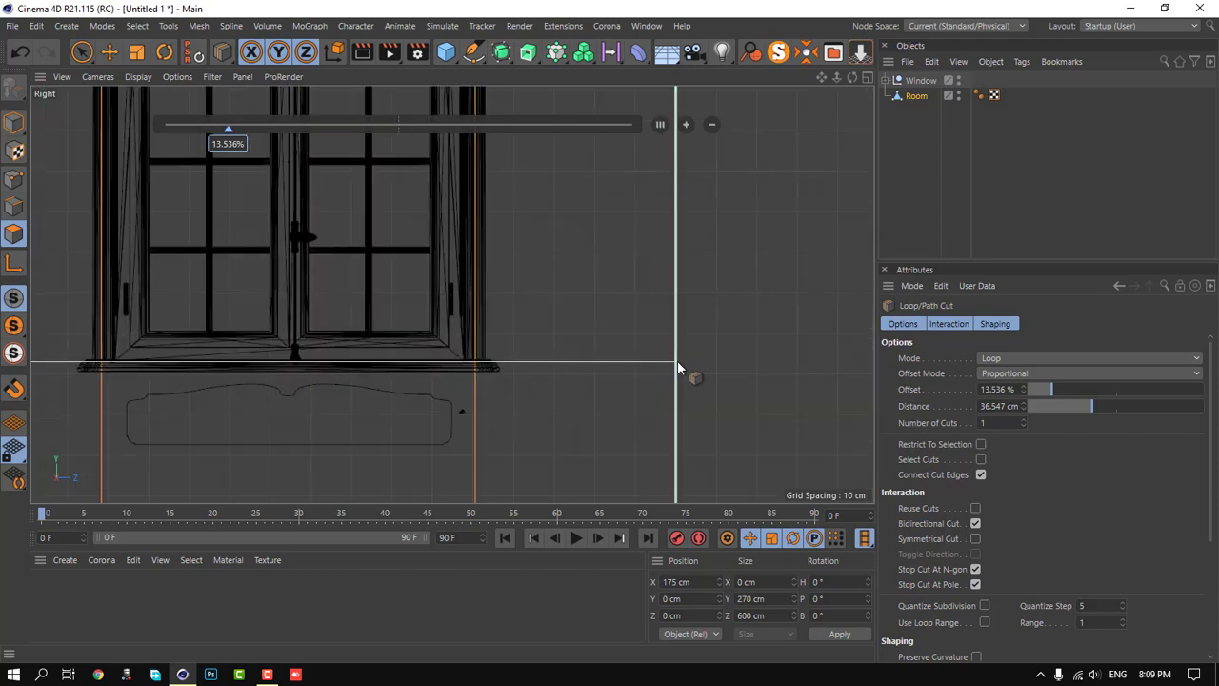
{"action": "left_click", "coordinate": [678, 363]}
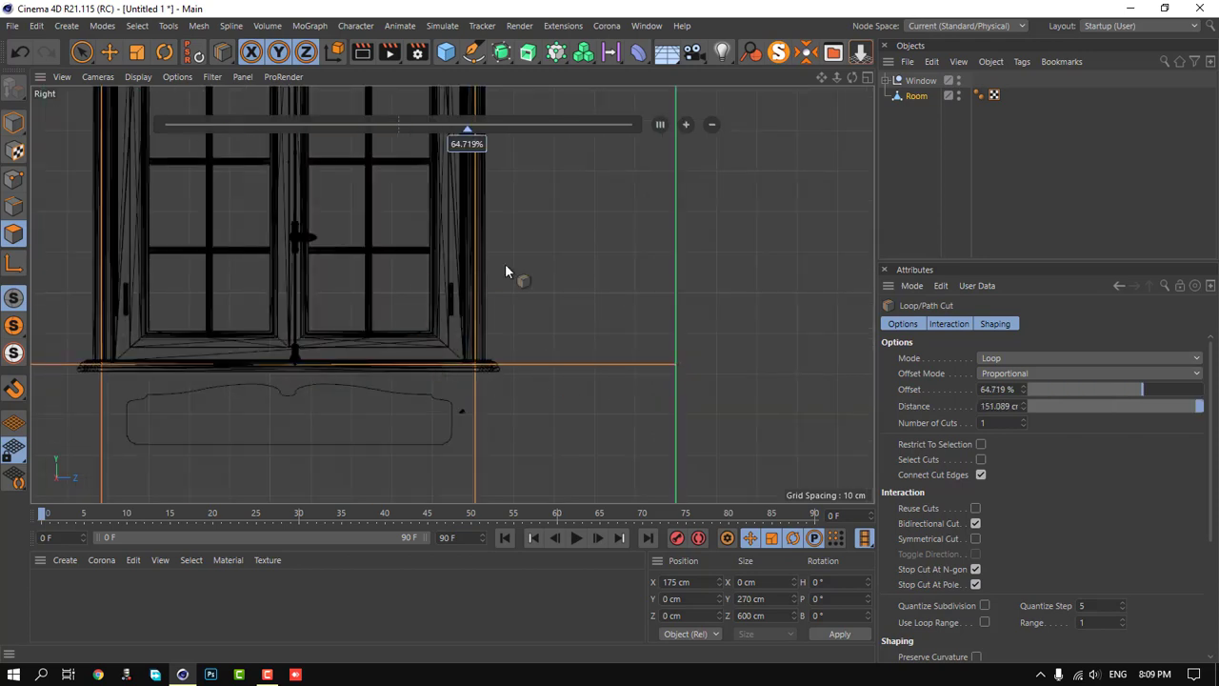
{"action": "scroll", "coordinate": [453, 295], "scroll_direction": "down", "scroll_amount": 4}
{"action": "scroll", "coordinate": [861, 147], "scroll_direction": "down", "scroll_amount": 3}
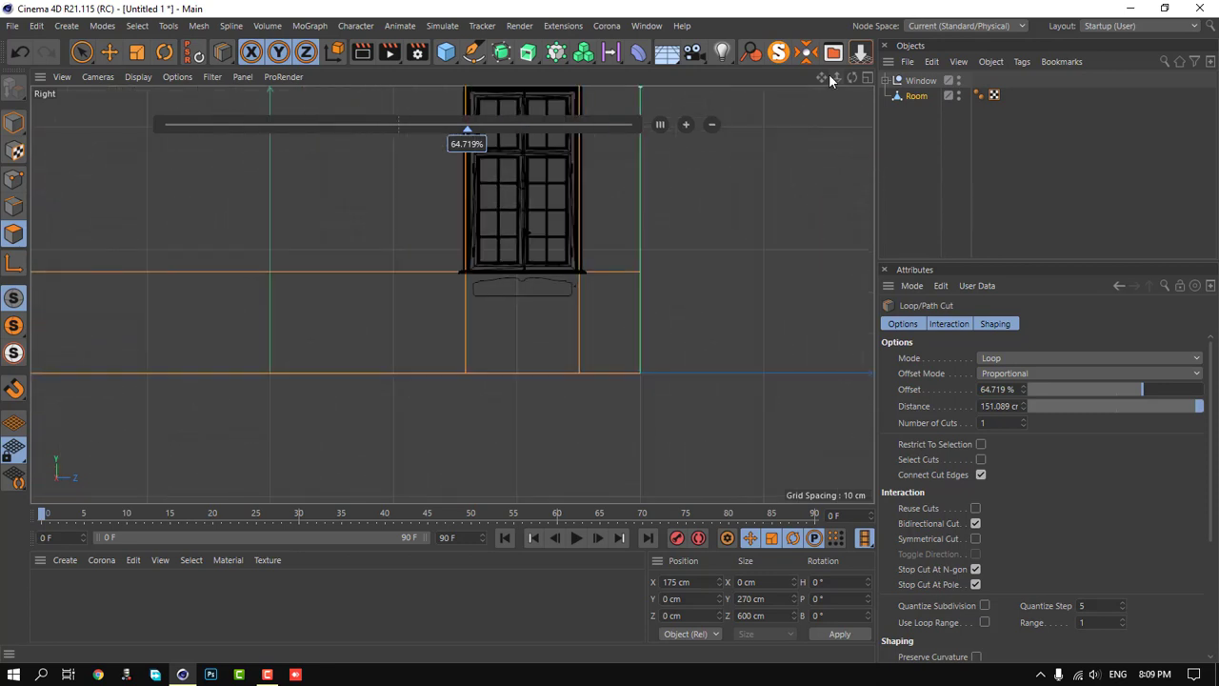
{"action": "key", "text": "F1"}
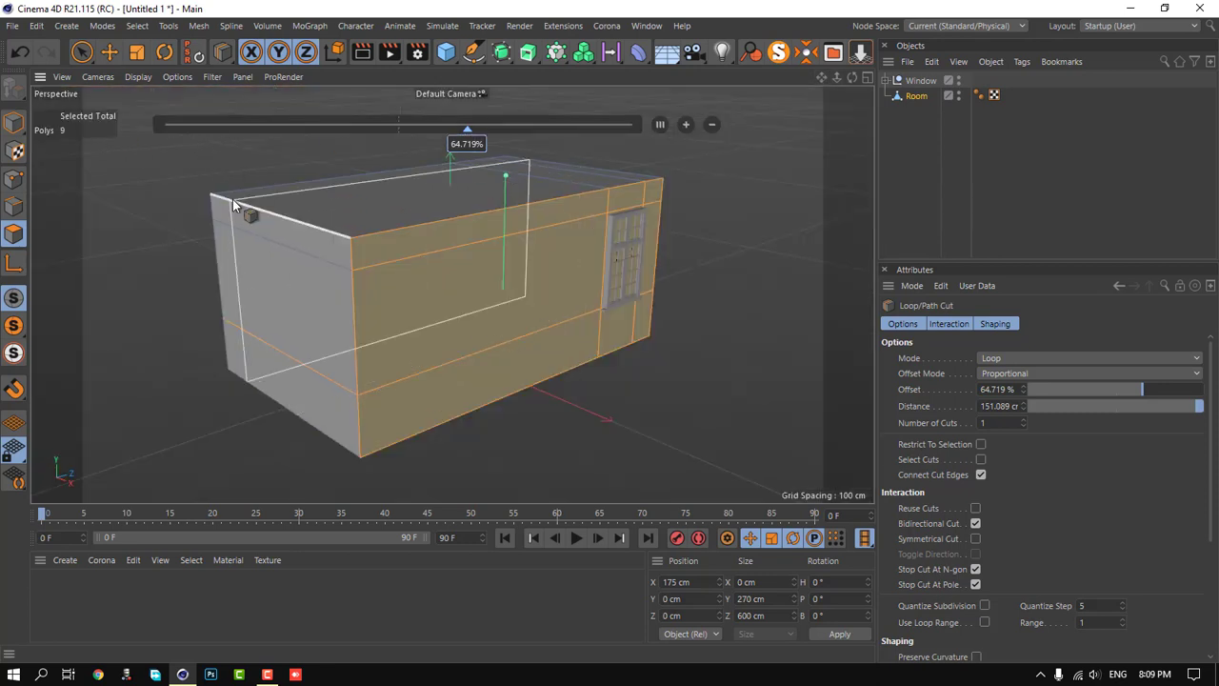
{"action": "key", "text": "e"}
{"action": "left_click", "coordinate": [619, 254]}
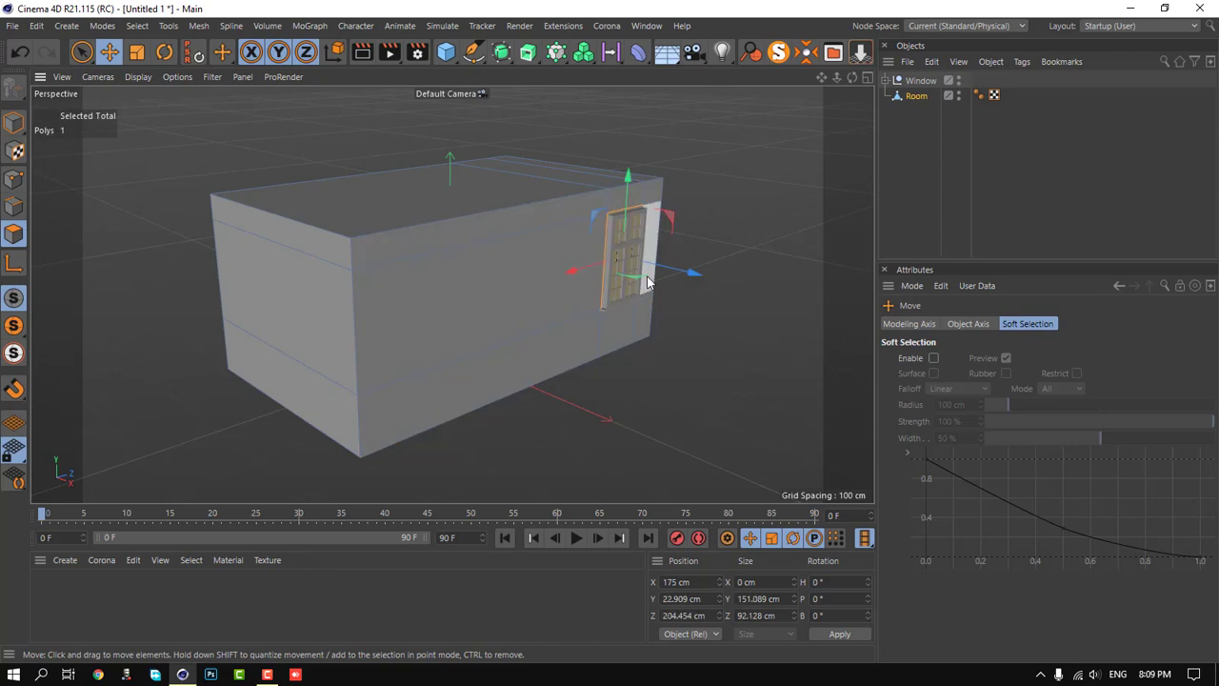
- Slide the Window model along X against the room's wall
{"action": "scroll", "coordinate": [627, 233], "scroll_direction": "up", "scroll_amount": 3}
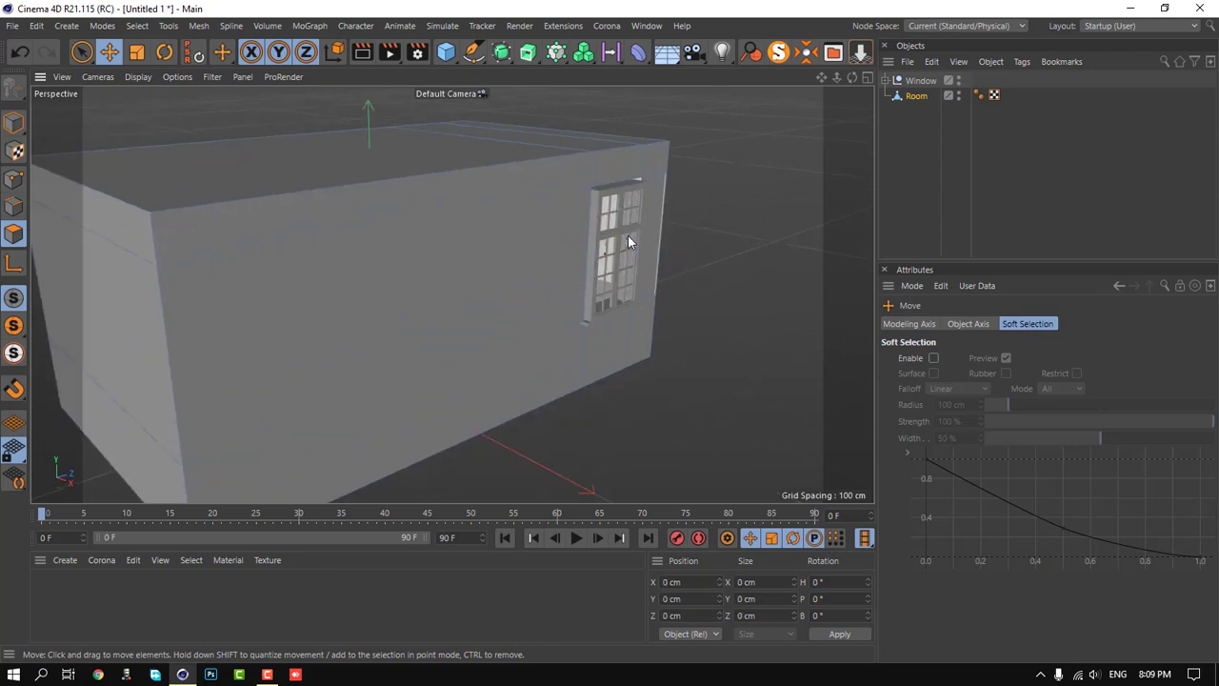
{"action": "scroll", "coordinate": [560, 273], "scroll_direction": "up", "scroll_amount": 3}
{"action": "scroll", "coordinate": [667, 253], "scroll_direction": "up", "scroll_amount": 3}
{"action": "scroll", "coordinate": [667, 243], "scroll_direction": "up", "scroll_amount": 3}
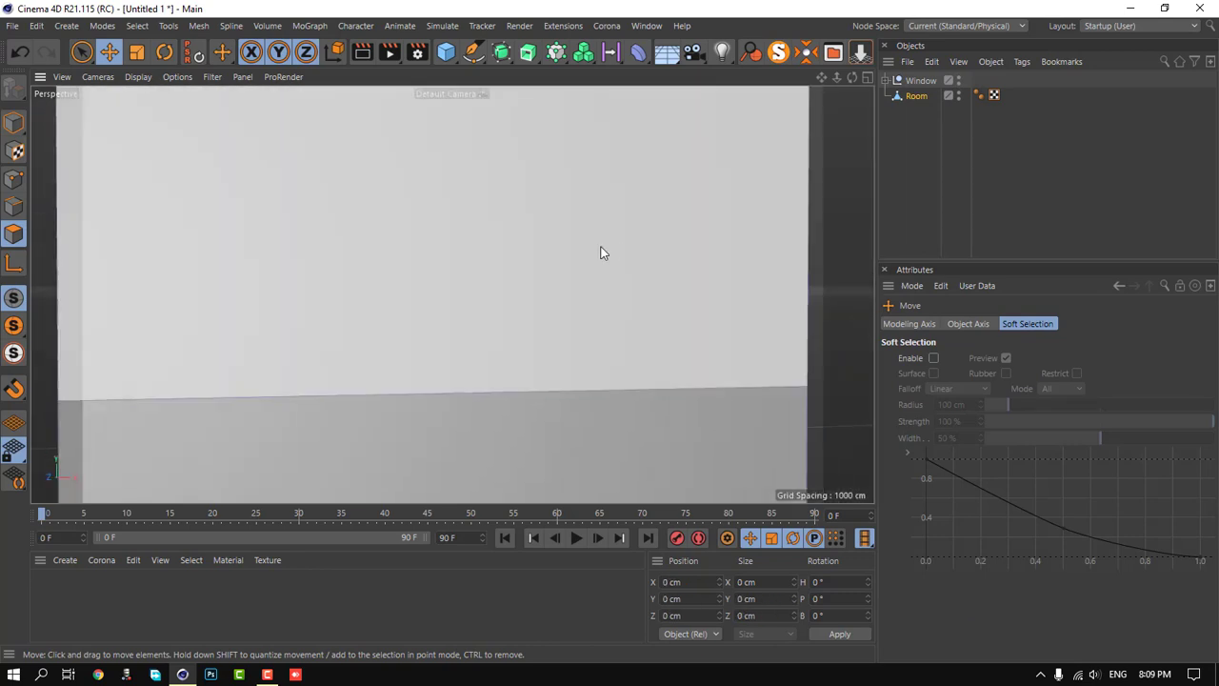
{"action": "scroll", "coordinate": [542, 245], "scroll_direction": "up", "scroll_amount": 2}
{"action": "scroll", "coordinate": [572, 249], "scroll_direction": "down", "scroll_amount": 5}
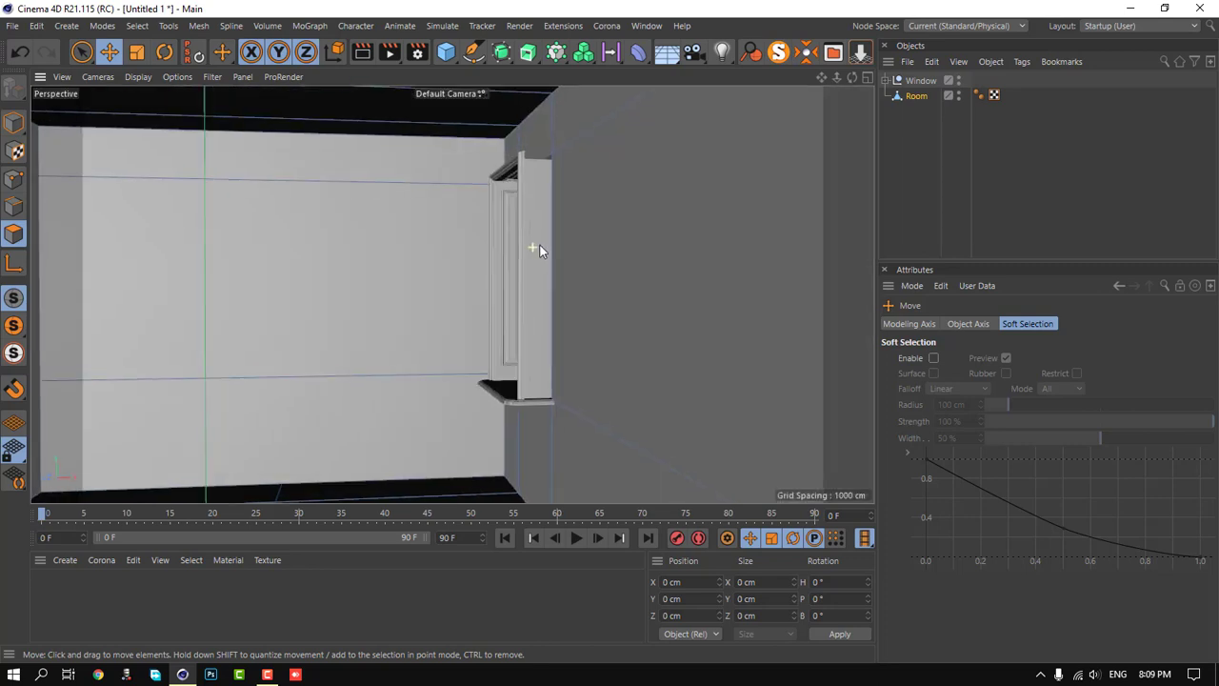
{"action": "mouse_move", "coordinate": [542, 273]}
{"action": "left_mouse_down", "text": "alt"}
{"action": "mouse_move", "coordinate": [521, 291]}
{"action": "mouse_move", "coordinate": [530, 285]}
{"action": "left_mouse_up", "text": "alt"}
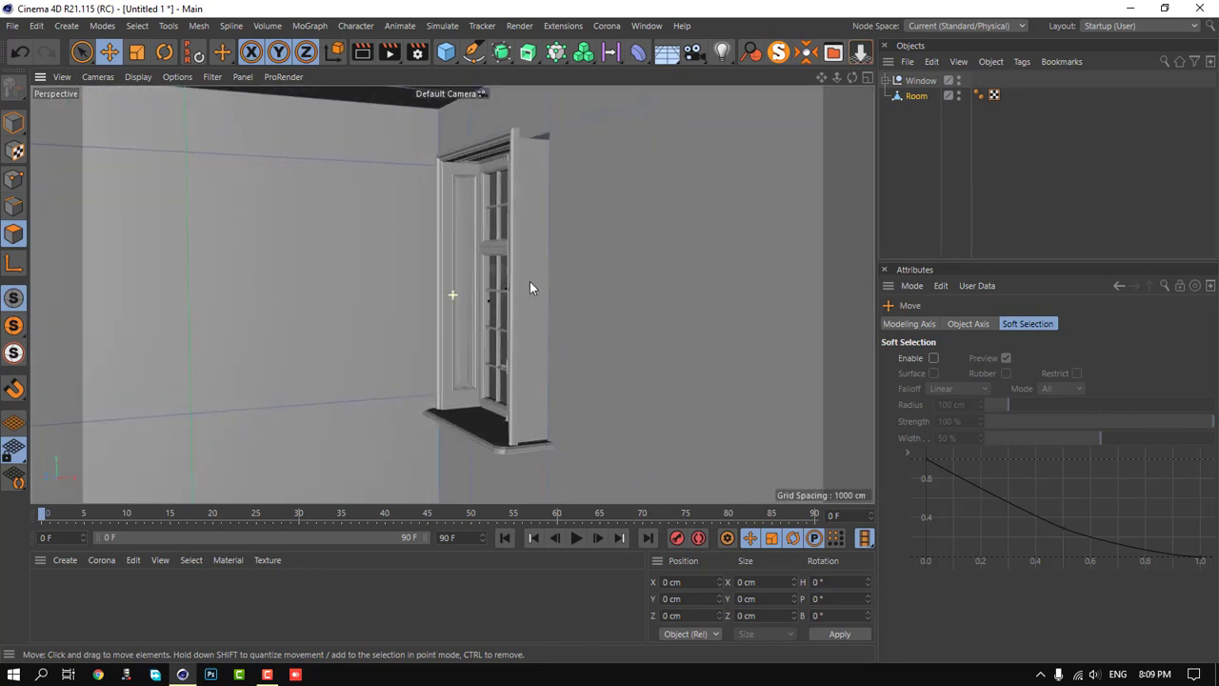
{"action": "left_click", "coordinate": [920, 80]}
{"action": "left_click_drag", "start_coordinate": [458, 307], "coordinate": [486, 305]}
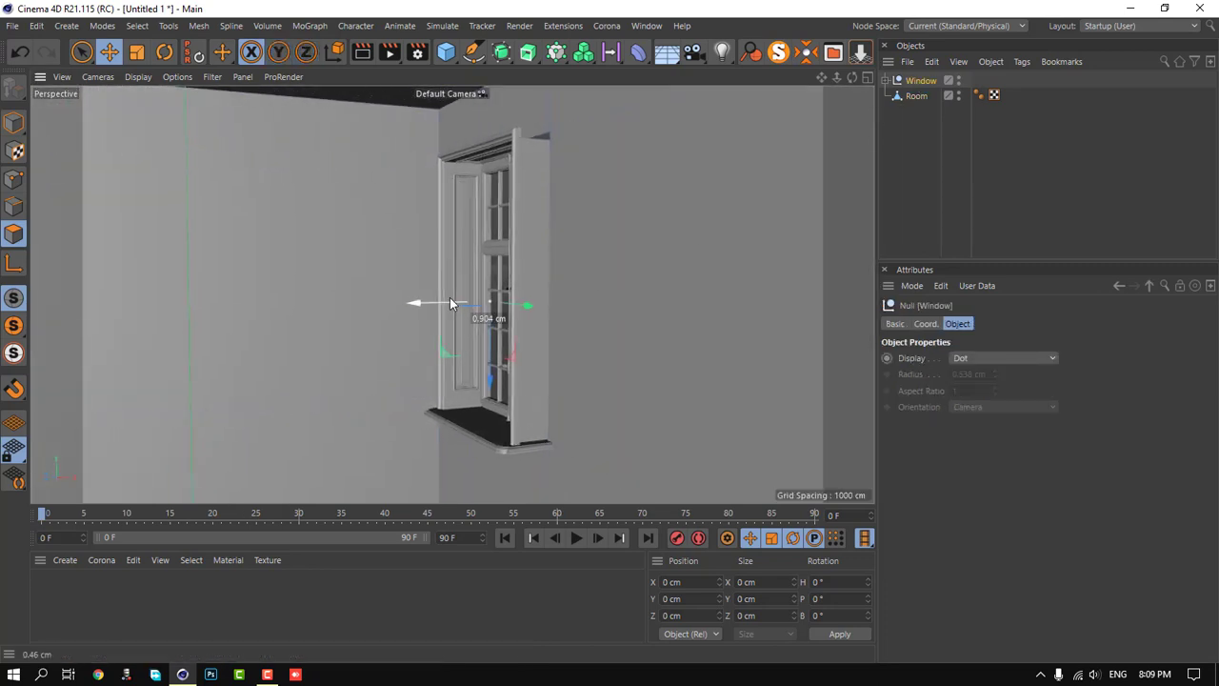
- Check and fine-tune the window's fit in the maximized Top view
{"action": "left_click", "coordinate": [867, 77]}
{"action": "left_click", "coordinate": [867, 77]}
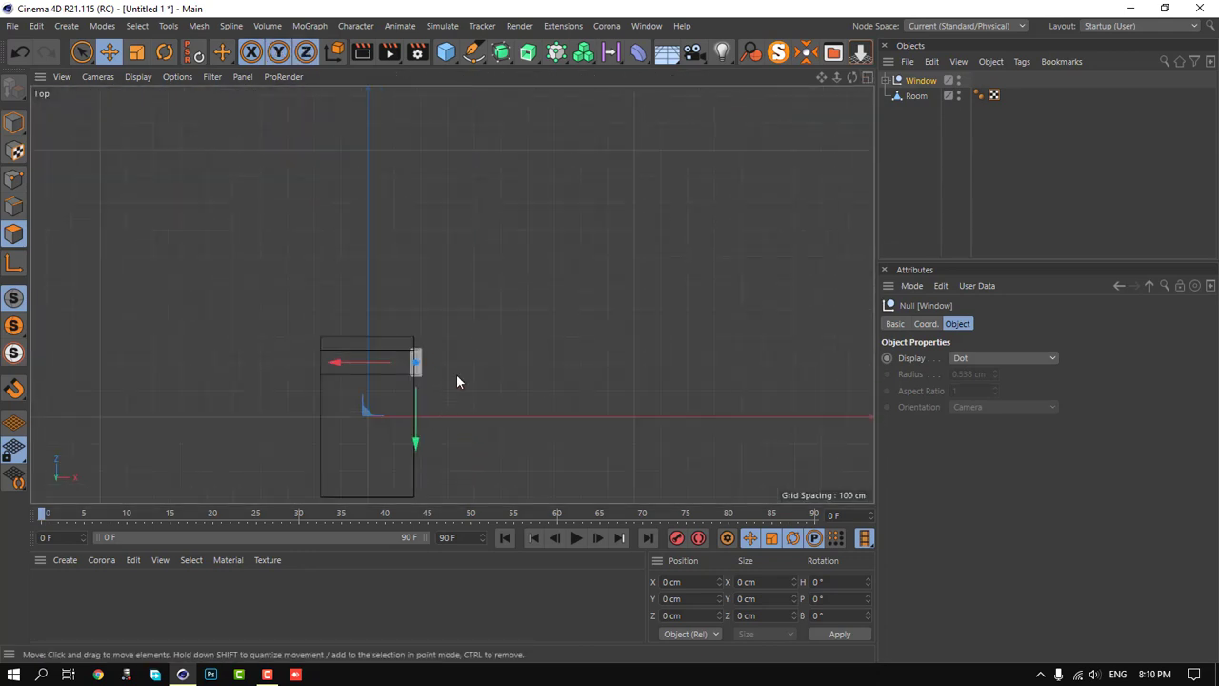
{"action": "scroll", "coordinate": [511, 254], "scroll_direction": "up", "scroll_amount": 1}
{"action": "scroll", "coordinate": [461, 365], "scroll_direction": "up", "scroll_amount": 1}
{"action": "scroll", "coordinate": [461, 365], "scroll_direction": "up", "scroll_amount": 1}
{"action": "scroll", "coordinate": [686, 250], "scroll_direction": "up", "scroll_amount": 2}
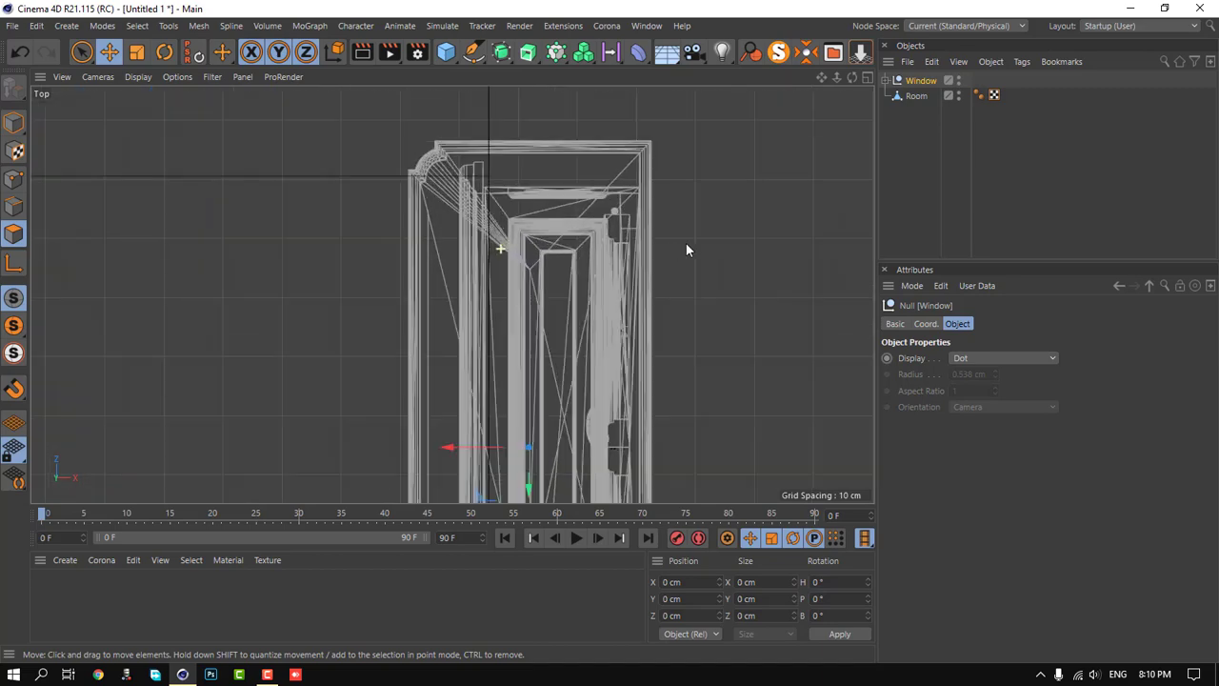
{"action": "scroll", "coordinate": [533, 248], "scroll_direction": "up", "scroll_amount": 3}
{"action": "scroll", "coordinate": [487, 248], "scroll_direction": "down", "scroll_amount": 1}
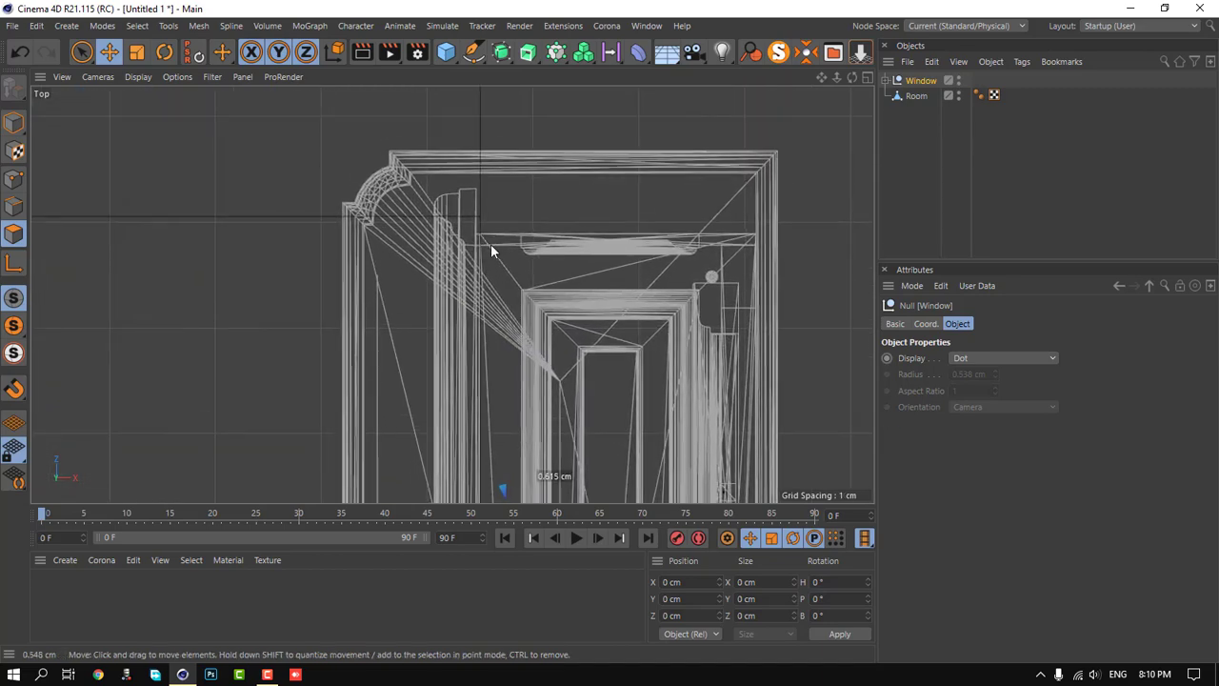
{"action": "middle_click_drag", "start_coordinate": [491, 251], "coordinate": [494, 250]}
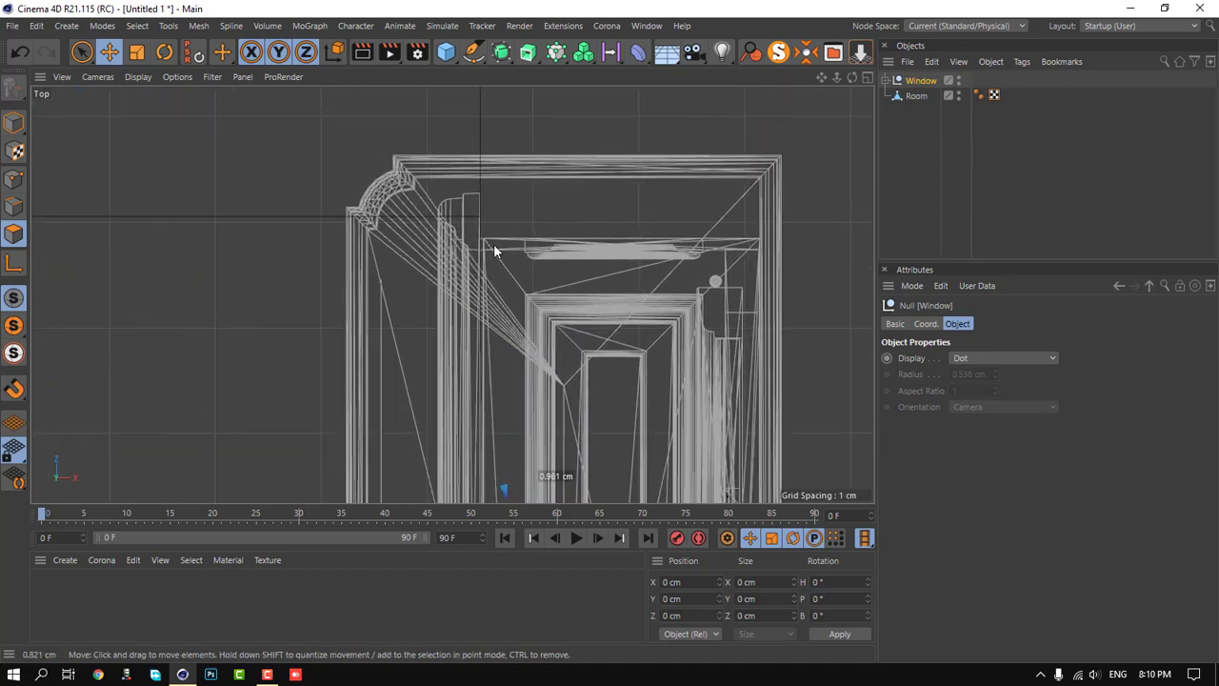
{"action": "scroll", "coordinate": [447, 187], "scroll_direction": "up", "scroll_amount": 2}
{"action": "scroll", "coordinate": [566, 205], "scroll_direction": "up", "scroll_amount": 1}
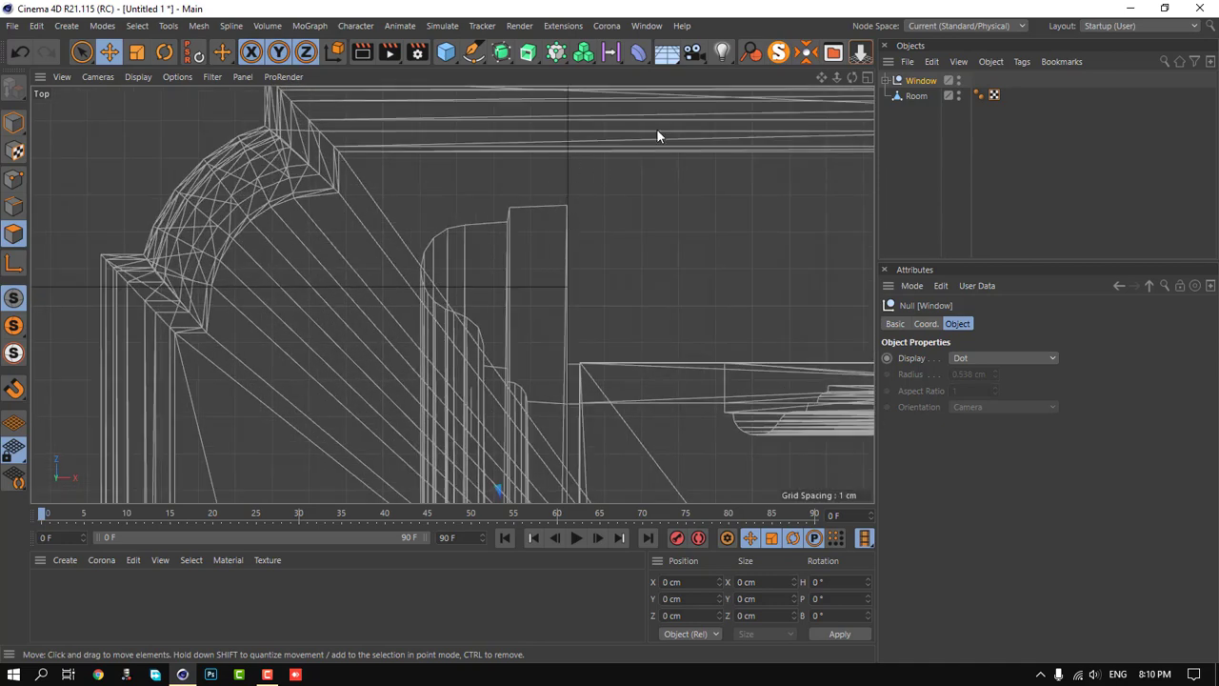
{"action": "left_click", "coordinate": [868, 78]}
{"action": "left_click", "coordinate": [446, 79]}
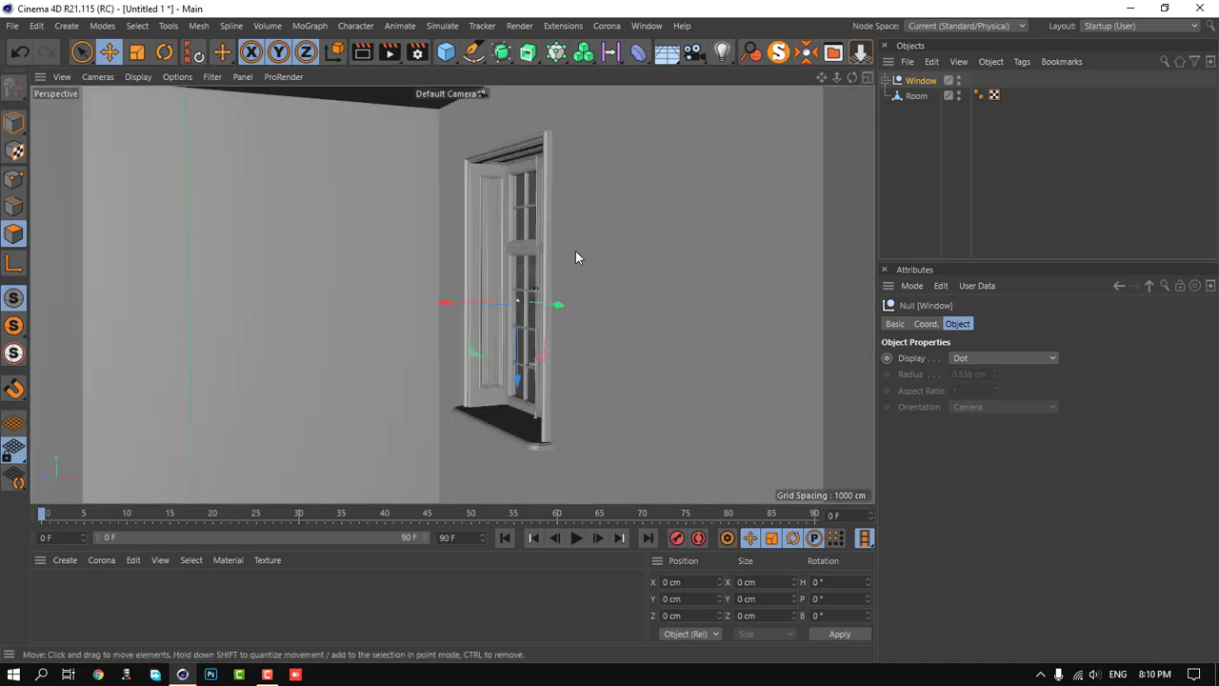
- Loop-select Room's lower wall polygons and cut an edge loop just above the floor
{"action": "mouse_move", "coordinate": [554, 248]}
{"action": "left_mouse_down", "text": "alt"}
{"action": "mouse_move", "coordinate": [584, 308]}
{"action": "mouse_move", "coordinate": [527, 336]}
{"action": "mouse_move", "coordinate": [539, 330]}
{"action": "mouse_move", "coordinate": [533, 346]}
{"action": "mouse_move", "coordinate": [536, 283]}
{"action": "mouse_move", "coordinate": [506, 316]}
{"action": "mouse_move", "coordinate": [645, 291]}
{"action": "mouse_move", "coordinate": [615, 291]}
{"action": "mouse_move", "coordinate": [544, 248]}
{"action": "mouse_move", "coordinate": [549, 296]}
{"action": "mouse_move", "coordinate": [536, 299]}
{"action": "mouse_move", "coordinate": [588, 286]}
{"action": "mouse_move", "coordinate": [588, 272]}
{"action": "mouse_move", "coordinate": [598, 307]}
{"action": "mouse_move", "coordinate": [573, 333]}
{"action": "mouse_move", "coordinate": [563, 321]}
{"action": "left_mouse_up", "text": "alt"}
{"action": "left_click", "coordinate": [914, 96]}
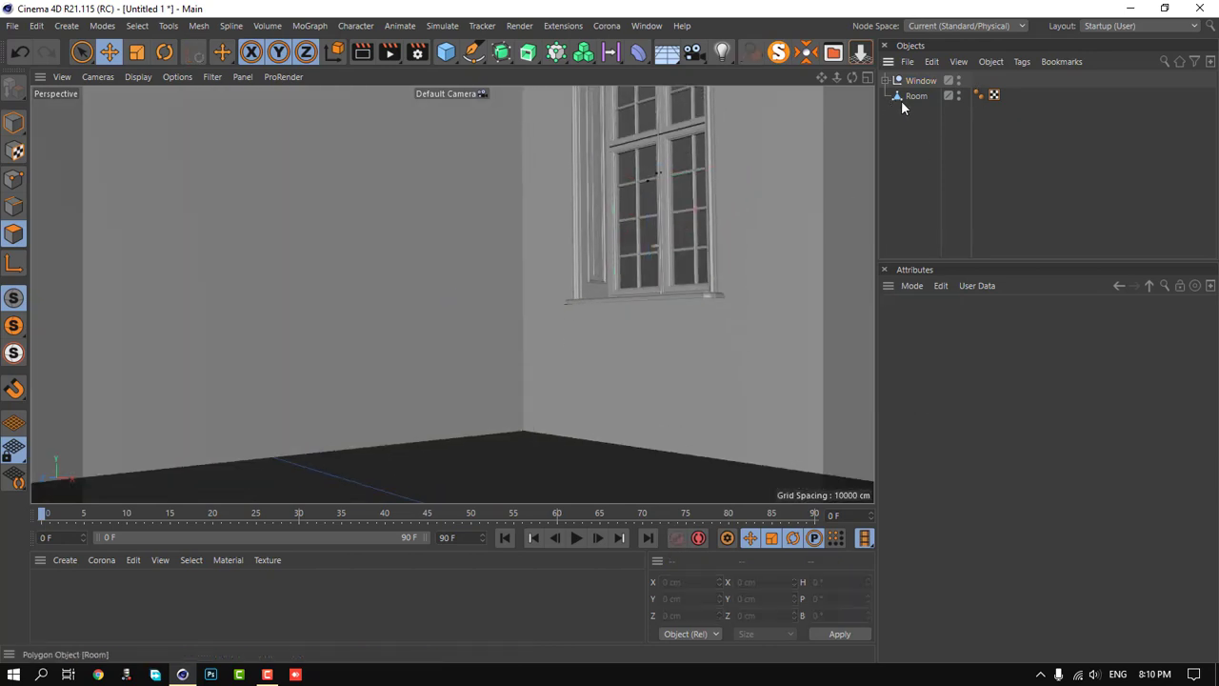
{"action": "left_click", "coordinate": [136, 26]}
{"action": "left_click", "coordinate": [171, 73]}
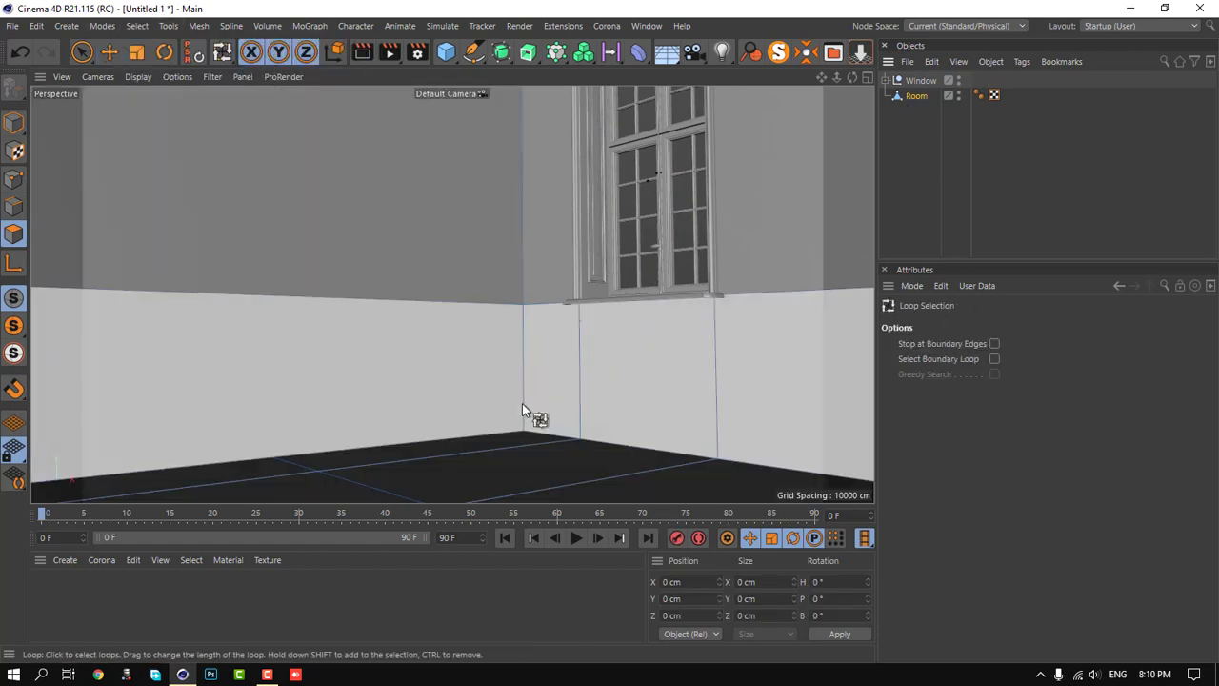
{"action": "left_click", "coordinate": [522, 402]}
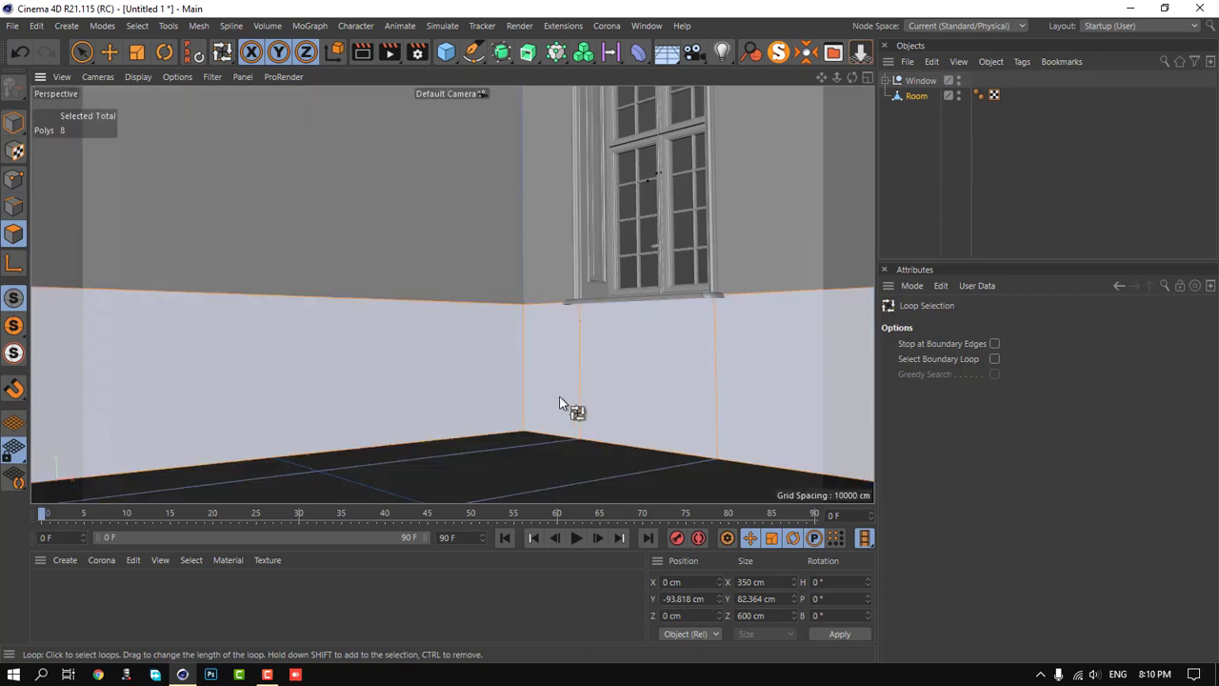
{"action": "right_click", "coordinate": [467, 373]}
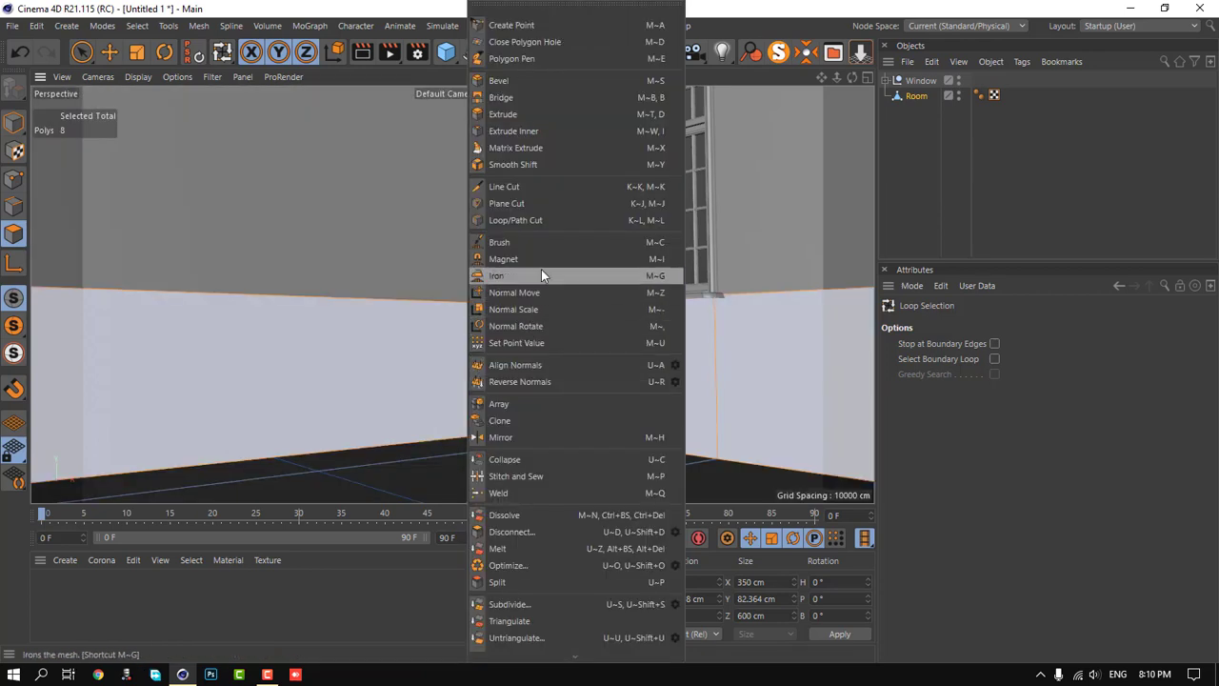
{"action": "left_click", "coordinate": [551, 219]}
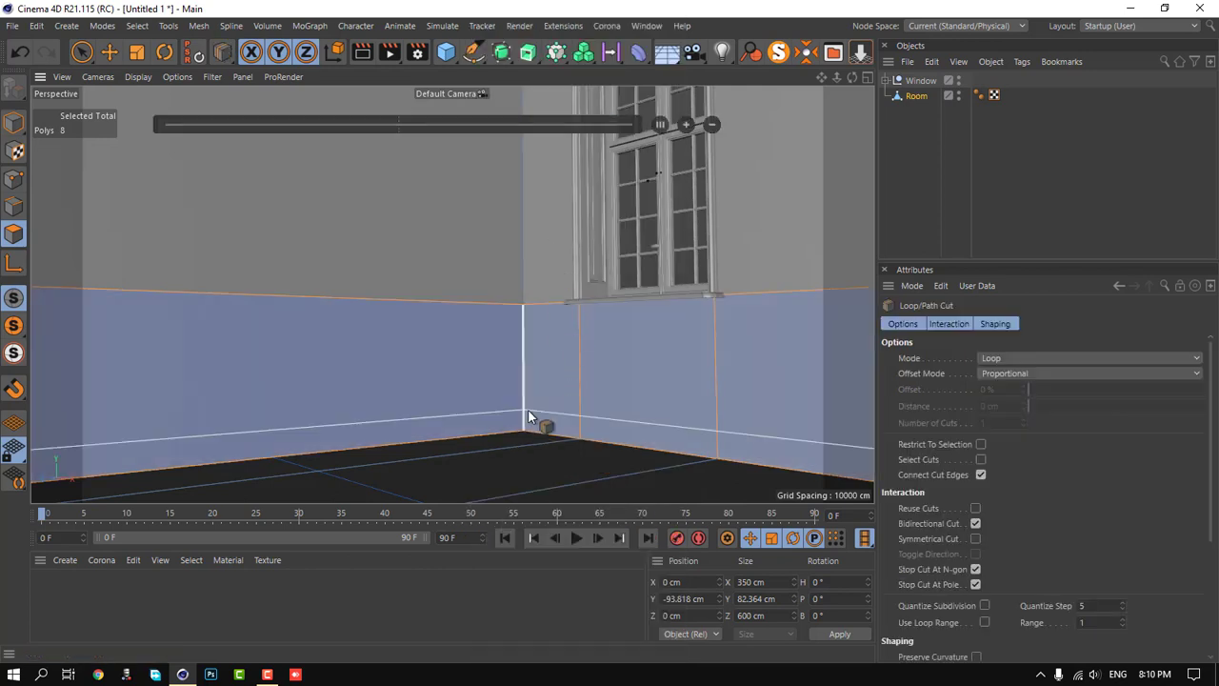
{"action": "left_click", "coordinate": [521, 419]}
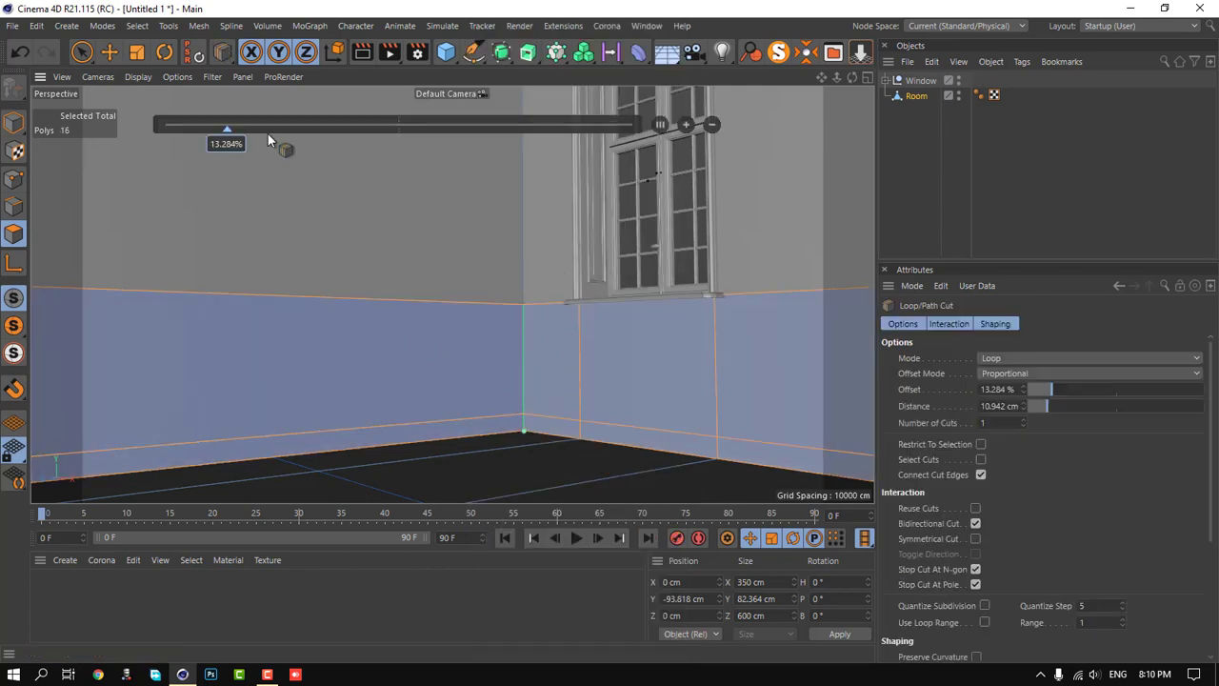
- Loop-select the bottom wall strip and extrude it by -4 cm as a baseboard
{"action": "left_click", "coordinate": [137, 26]}
{"action": "left_click", "coordinate": [173, 71]}
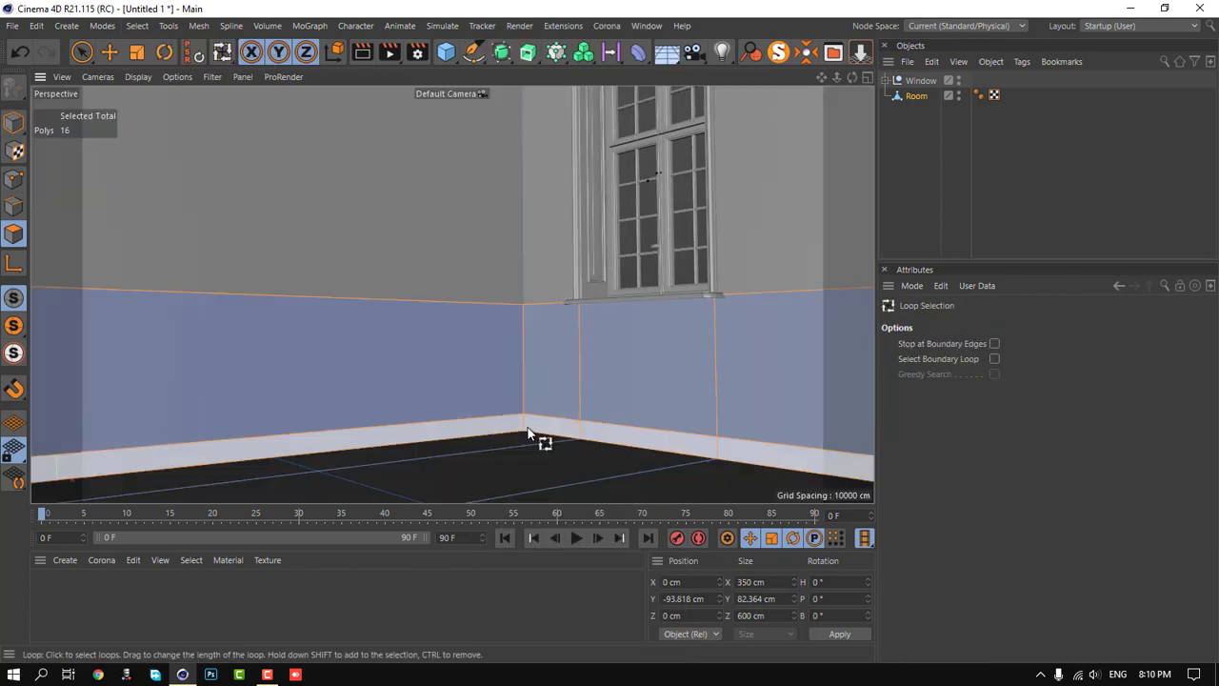
{"action": "left_click", "coordinate": [533, 435]}
{"action": "right_click", "coordinate": [529, 434]}
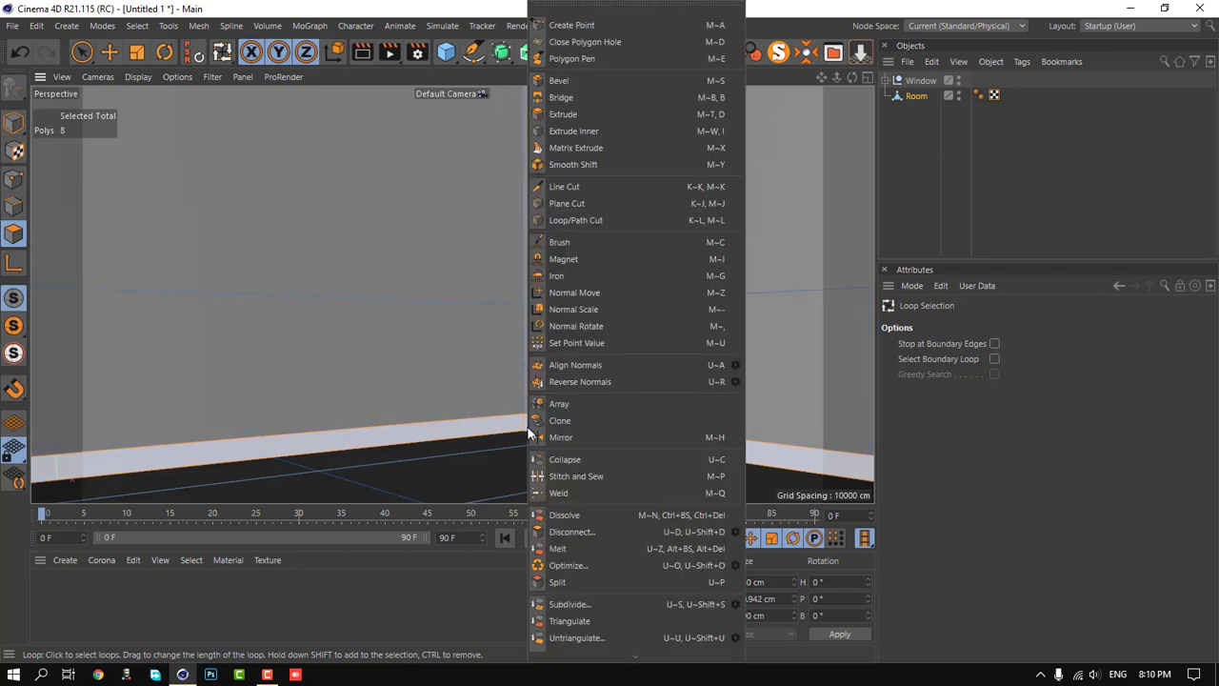
{"action": "left_click", "coordinate": [644, 111]}
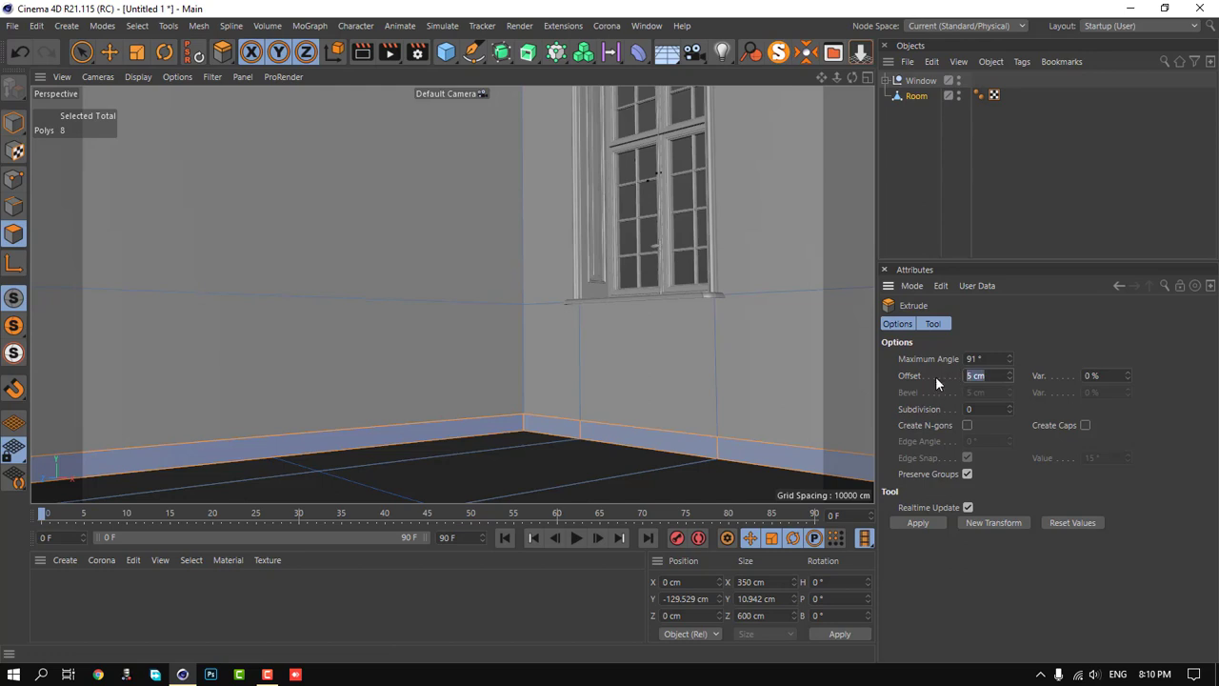
{"action": "type", "text": "0"}
{"action": "key", "text": "Return"}
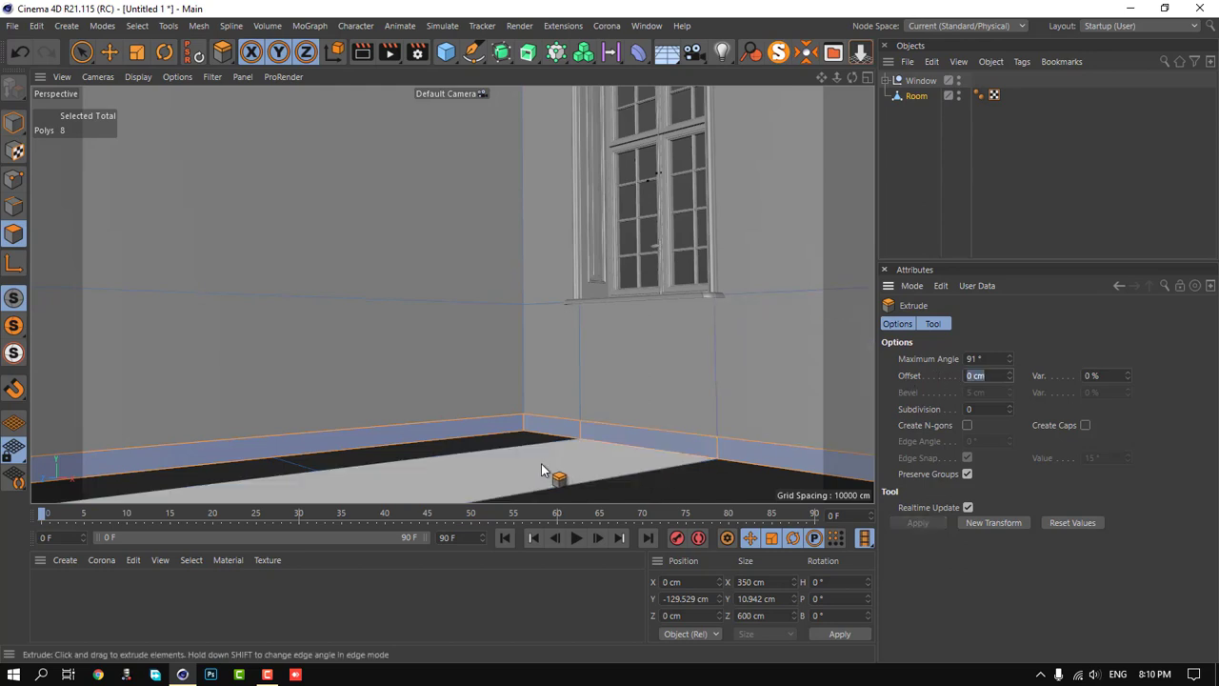
{"action": "left_click_drag", "start_coordinate": [544, 470], "coordinate": [512, 469]}
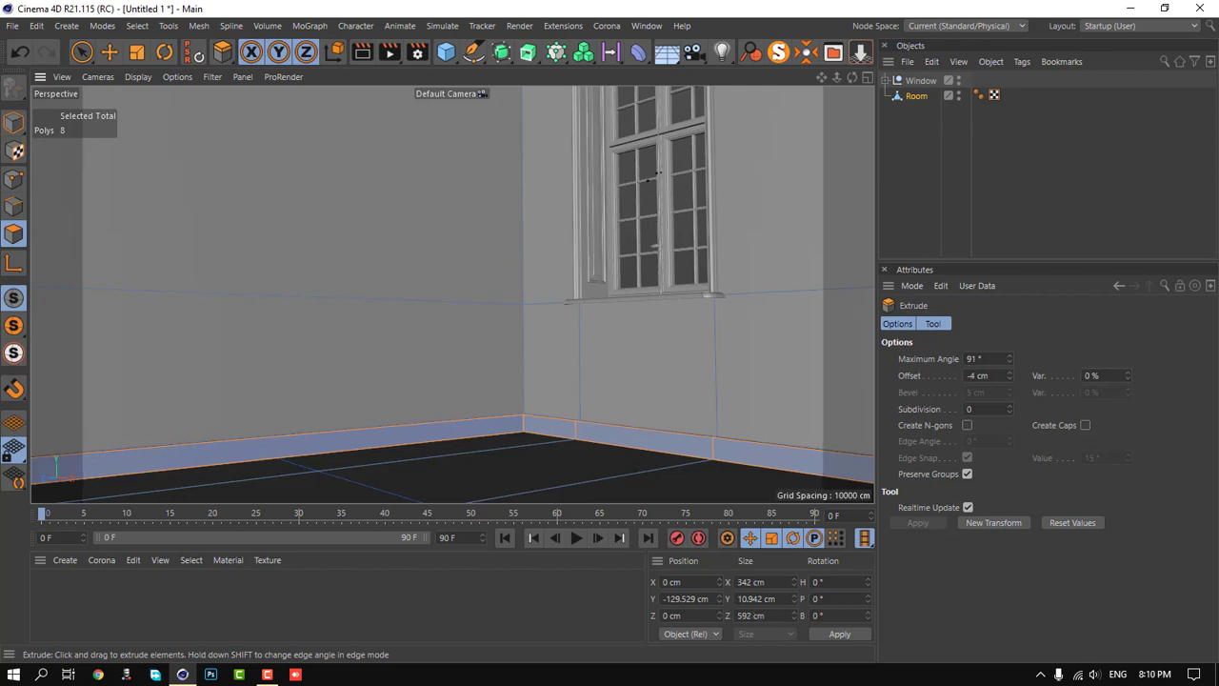
- Return to Model mode with the Move tool and deselect Room
{"action": "left_click", "coordinate": [14, 122]}
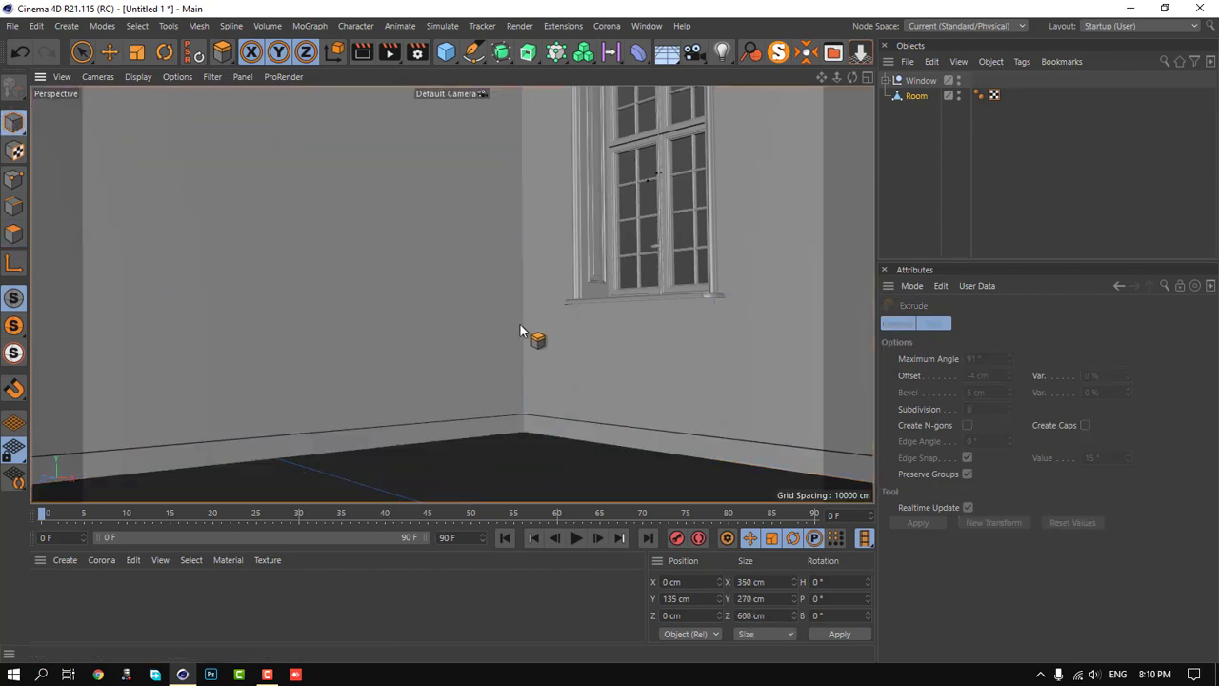
{"action": "left_click", "coordinate": [108, 52]}
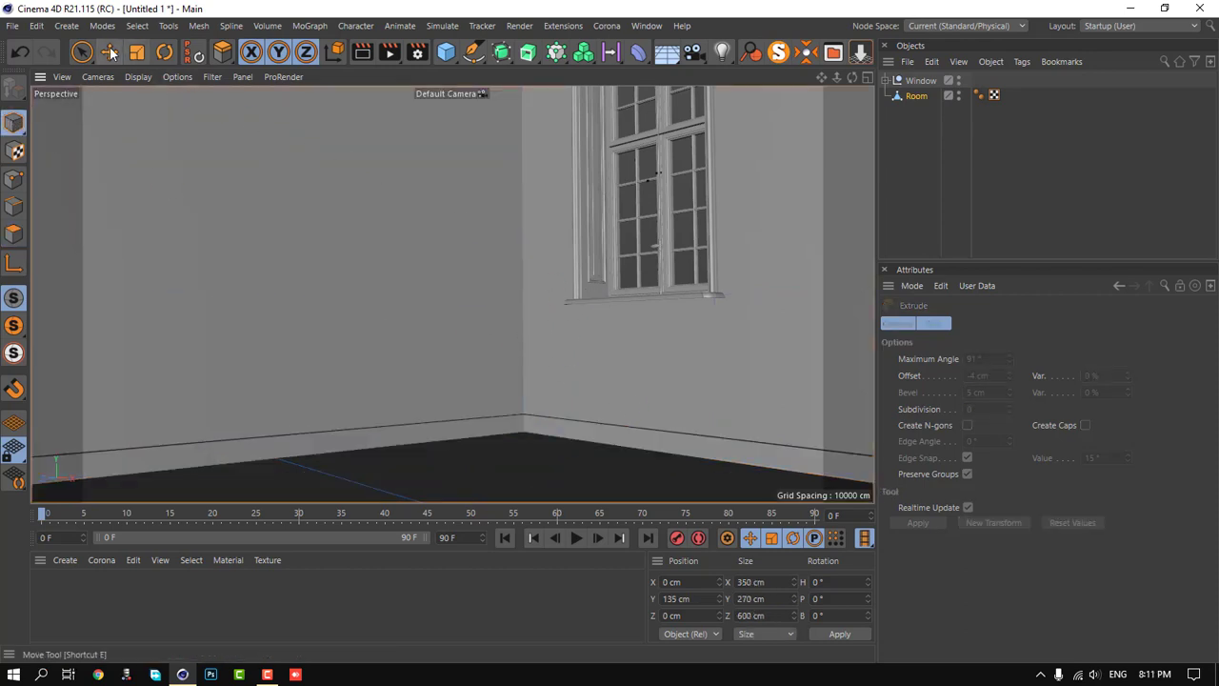
{"action": "left_click", "coordinate": [910, 157]}
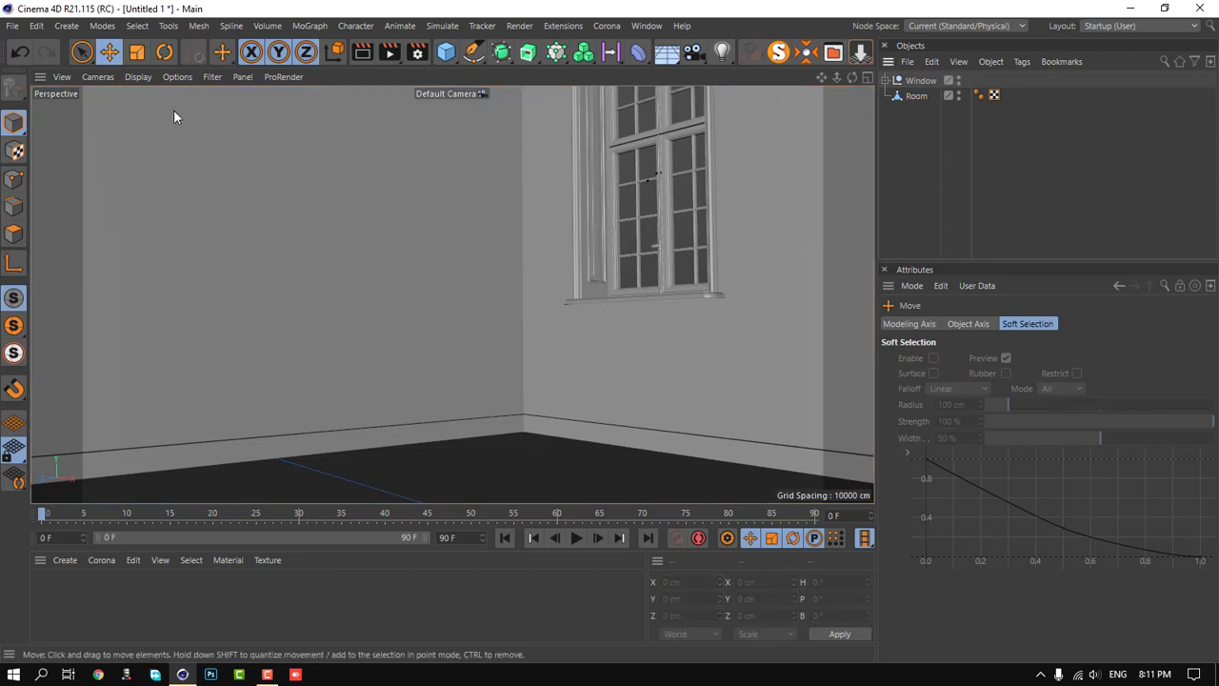
- Open the Sofa.c4d scene file
{"action": "left_click", "coordinate": [12, 26]}
{"action": "left_click", "coordinate": [58, 56]}
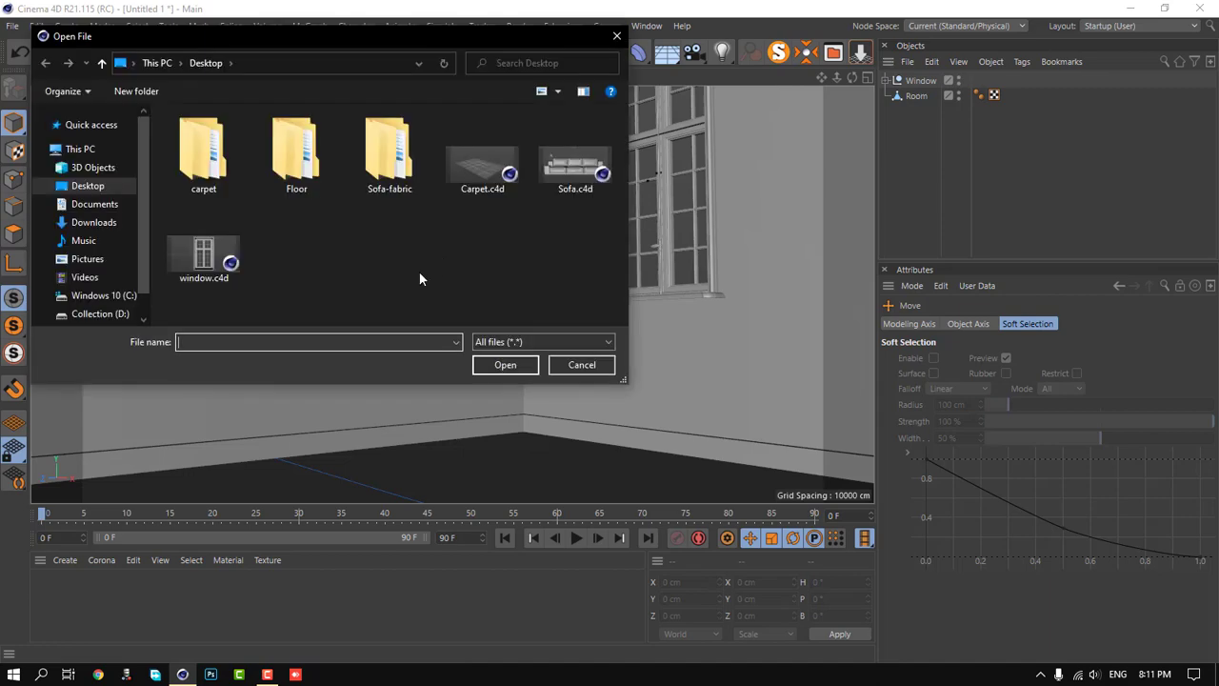
{"action": "left_click", "coordinate": [565, 171]}
{"action": "double_click", "coordinate": [578, 166]}
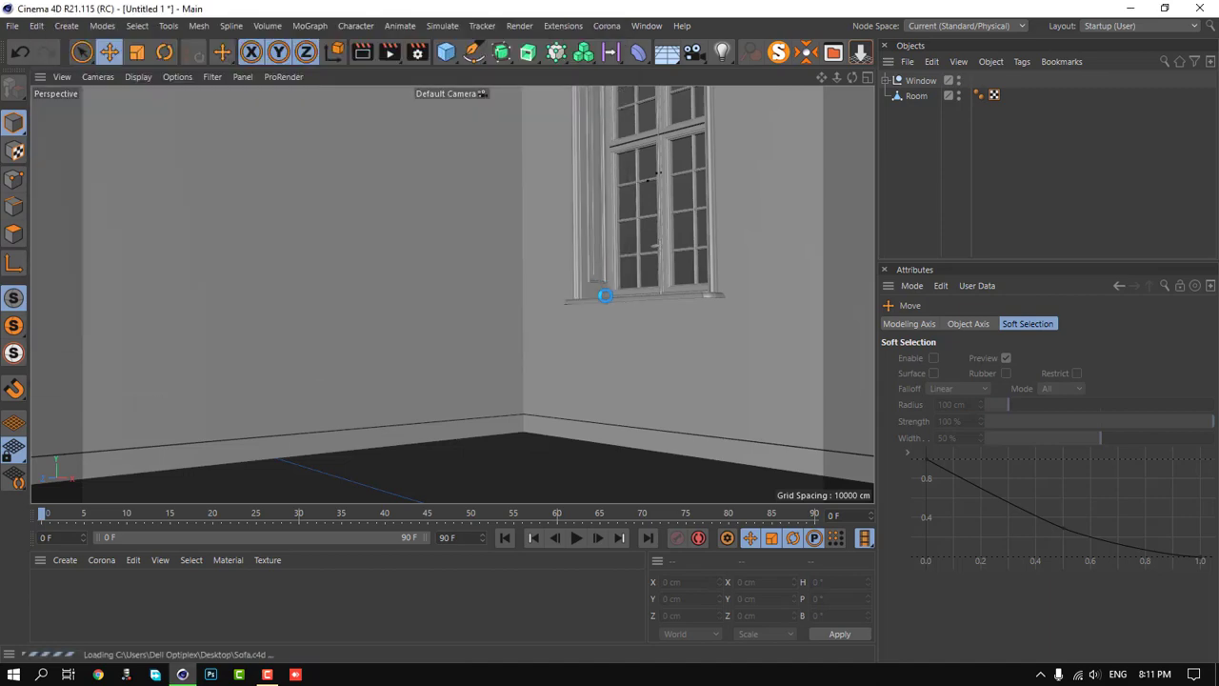
- Zoom and orbit the view to a lower angle on the sofa
{"action": "scroll", "coordinate": [525, 352], "scroll_direction": "up", "scroll_amount": 2}
{"action": "scroll", "coordinate": [650, 333], "scroll_direction": "up", "scroll_amount": 3}
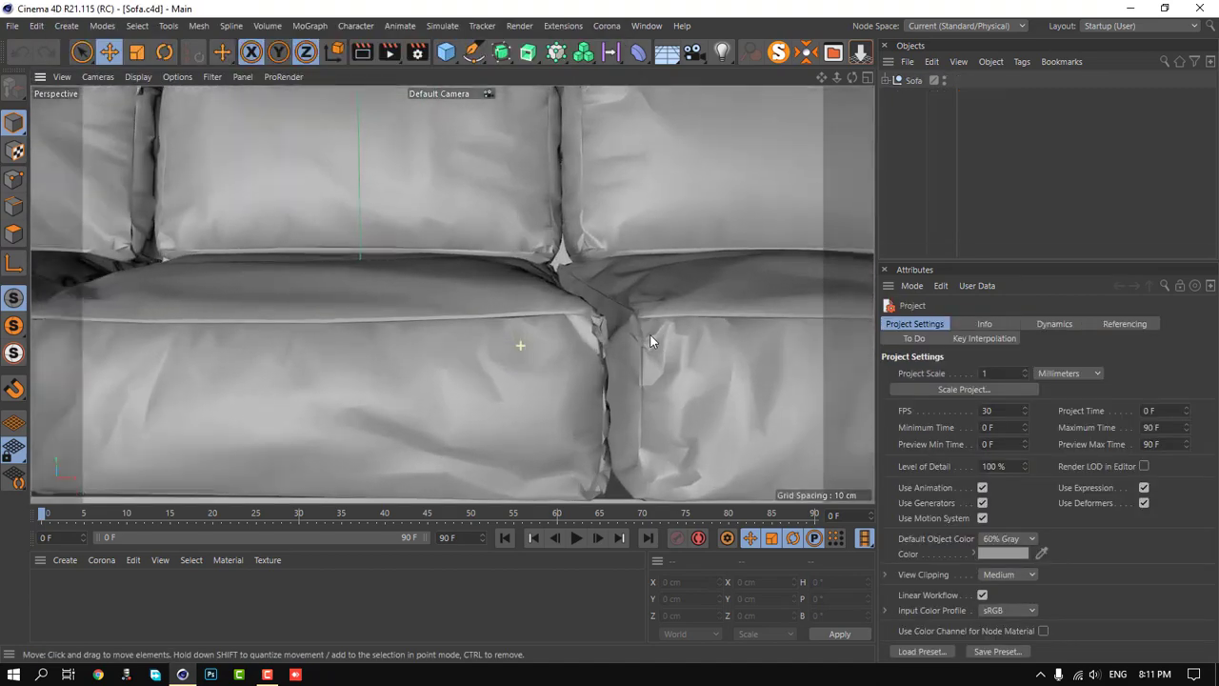
{"action": "scroll", "coordinate": [583, 326], "scroll_direction": "up", "scroll_amount": 1}
{"action": "scroll", "coordinate": [523, 319], "scroll_direction": "up", "scroll_amount": 2}
{"action": "scroll", "coordinate": [523, 319], "scroll_direction": "up", "scroll_amount": 2}
{"action": "scroll", "coordinate": [556, 293], "scroll_direction": "up", "scroll_amount": 1}
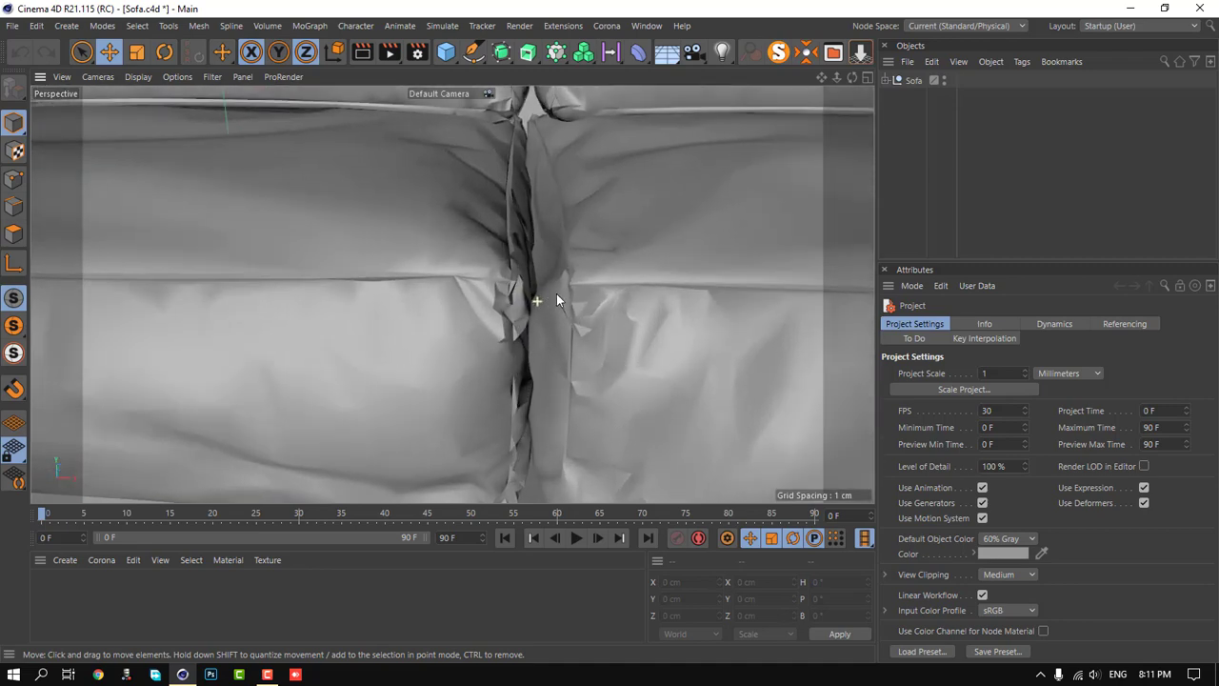
{"action": "scroll", "coordinate": [496, 329], "scroll_direction": "down", "scroll_amount": 5}
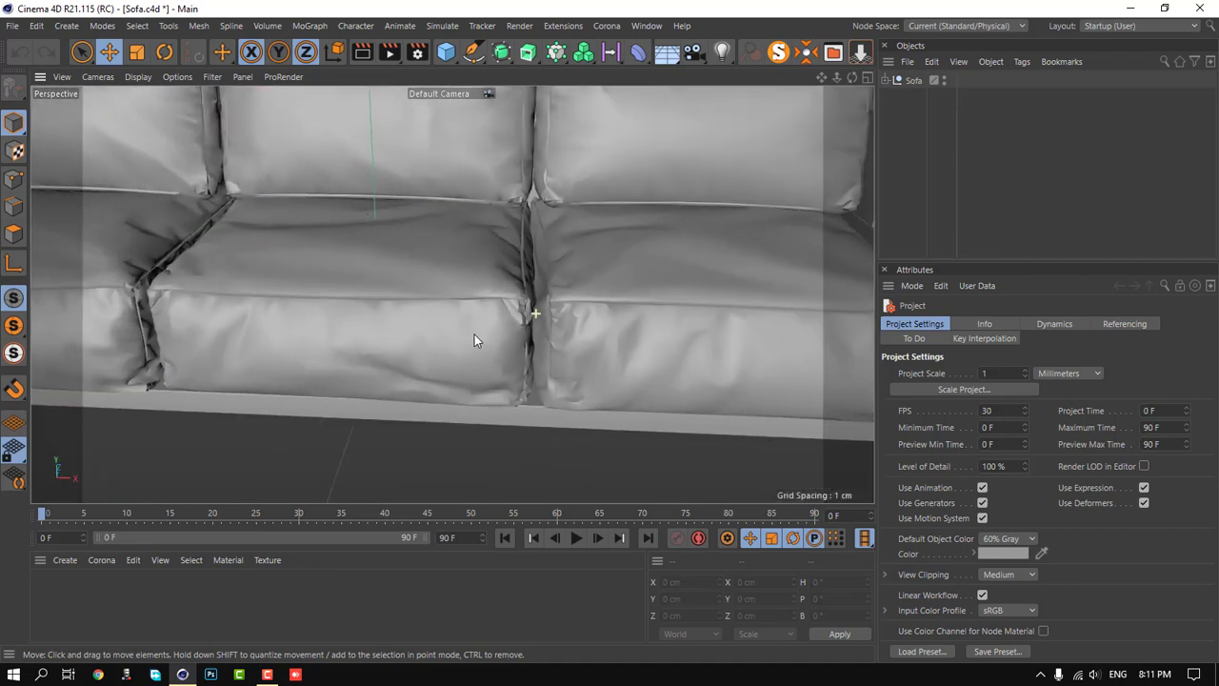
{"action": "scroll", "coordinate": [498, 331], "scroll_direction": "down", "scroll_amount": 1}
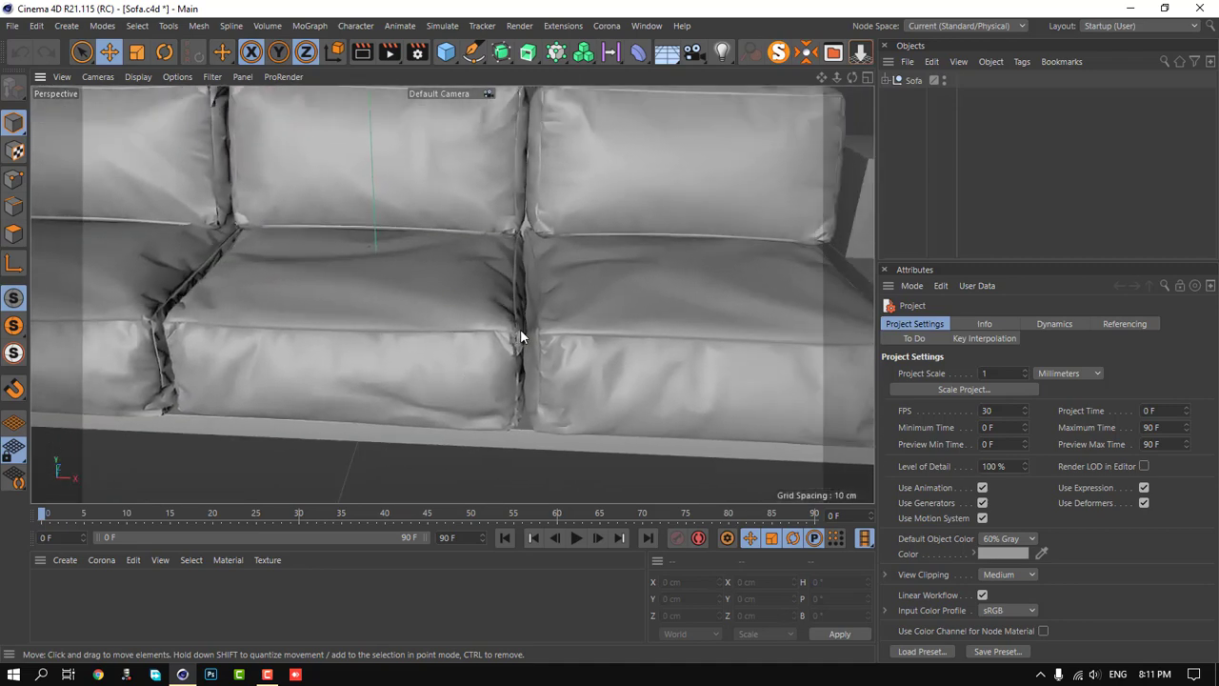
{"action": "scroll", "coordinate": [520, 329], "scroll_direction": "up", "scroll_amount": 2}
{"action": "mouse_move", "coordinate": [538, 351]}
{"action": "left_mouse_down", "text": "alt"}
{"action": "mouse_move", "coordinate": [461, 301]}
{"action": "mouse_move", "coordinate": [593, 286]}
{"action": "mouse_move", "coordinate": [476, 303]}
{"action": "mouse_move", "coordinate": [583, 299]}
{"action": "mouse_move", "coordinate": [518, 292]}
{"action": "mouse_move", "coordinate": [555, 288]}
{"action": "mouse_move", "coordinate": [531, 293]}
{"action": "mouse_move", "coordinate": [530, 331]}
{"action": "mouse_move", "coordinate": [520, 308]}
{"action": "mouse_move", "coordinate": [531, 326]}
{"action": "left_mouse_up", "text": "alt"}
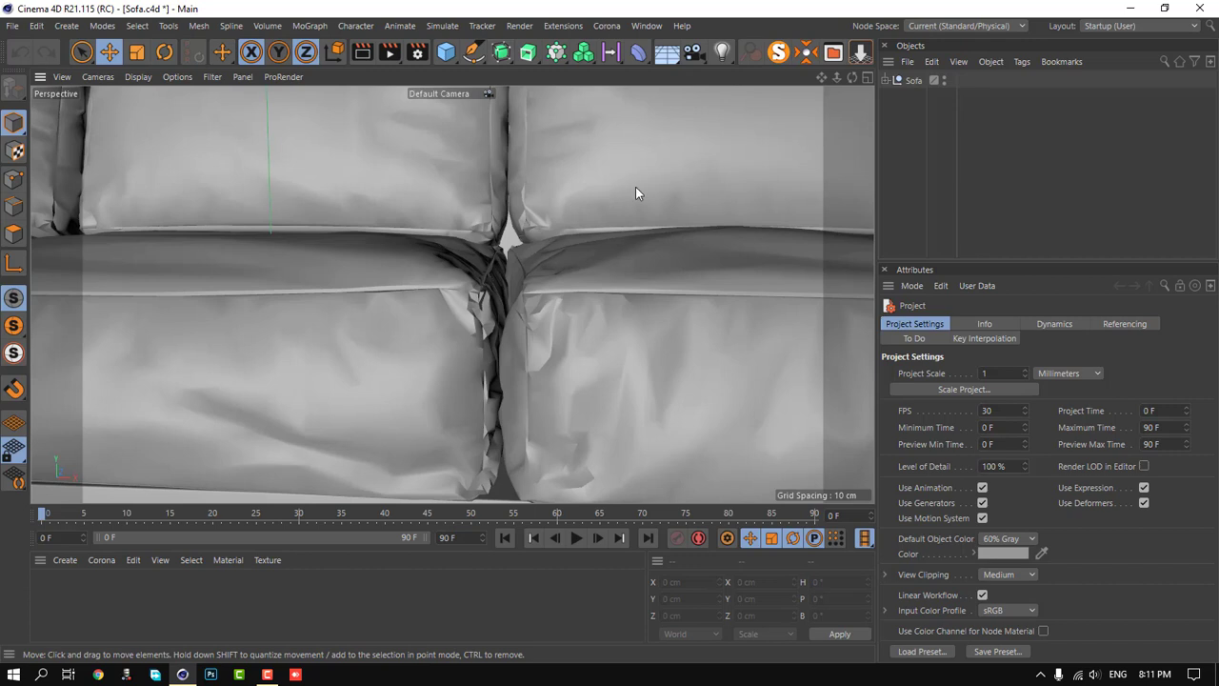
- Select the sofa cushions, add then undo a Subdivision Surface, and expand the Sofa group
{"action": "left_click", "coordinate": [465, 329]}
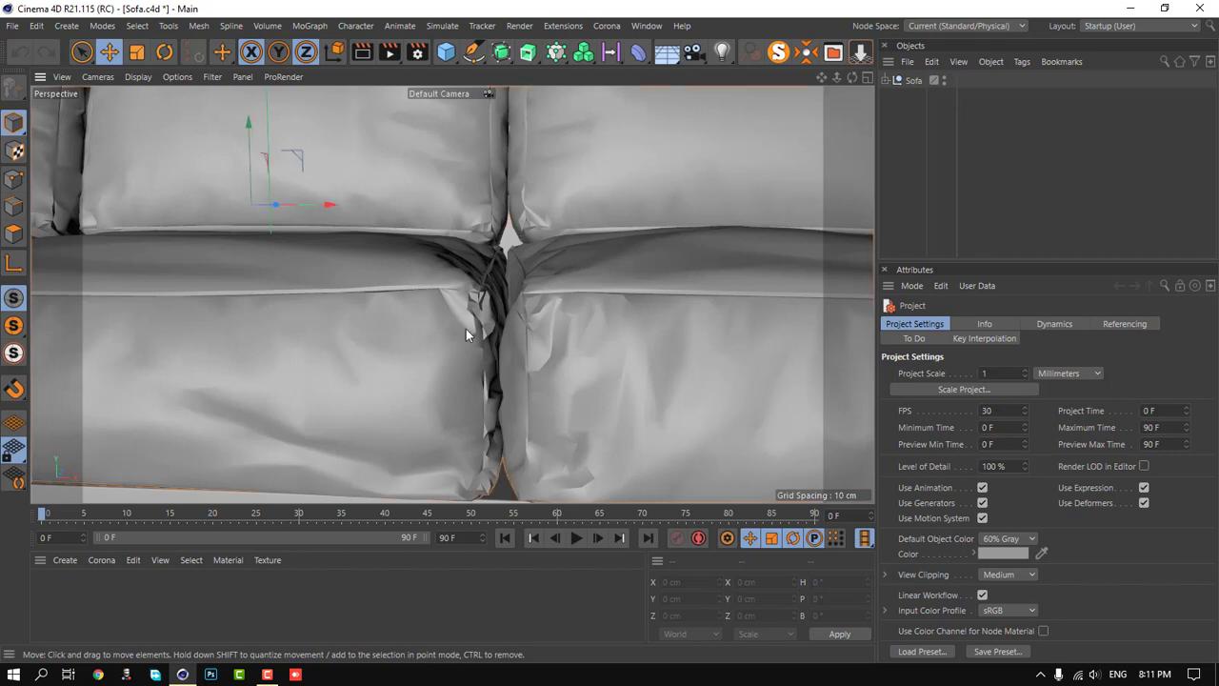
{"action": "scroll", "coordinate": [493, 352], "scroll_direction": "down", "scroll_amount": 1}
{"action": "scroll", "coordinate": [463, 349], "scroll_direction": "down", "scroll_amount": 1}
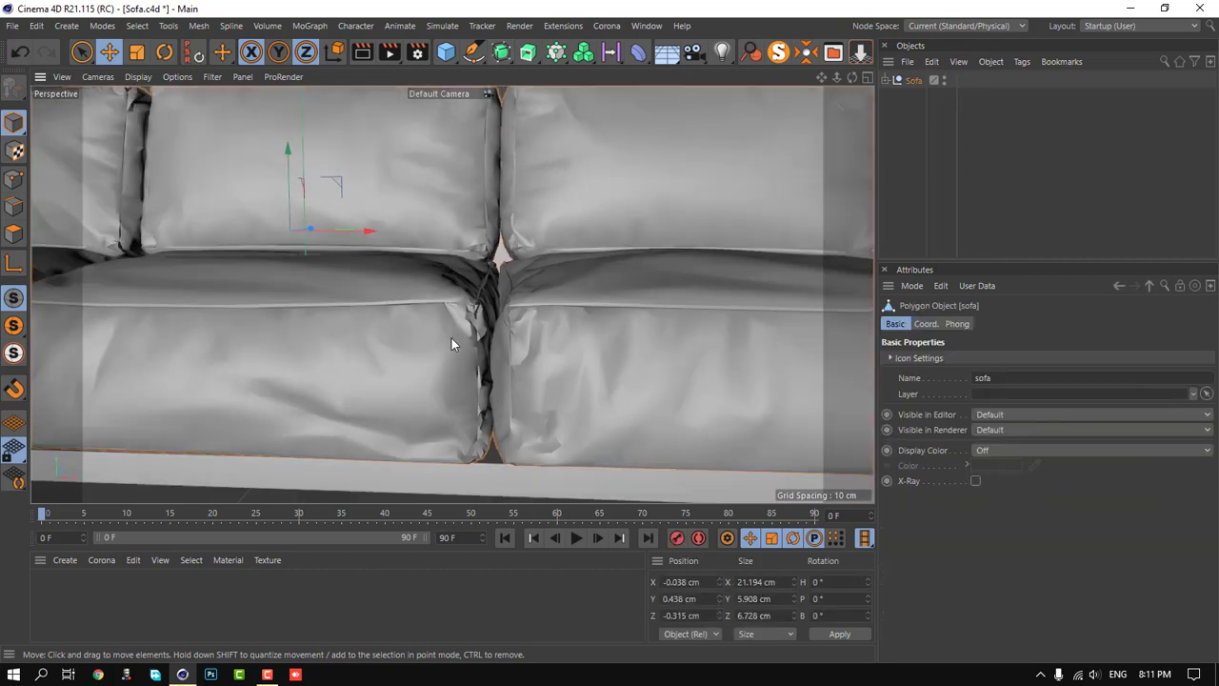
{"action": "left_click", "coordinate": [502, 52], "text": "alt"}
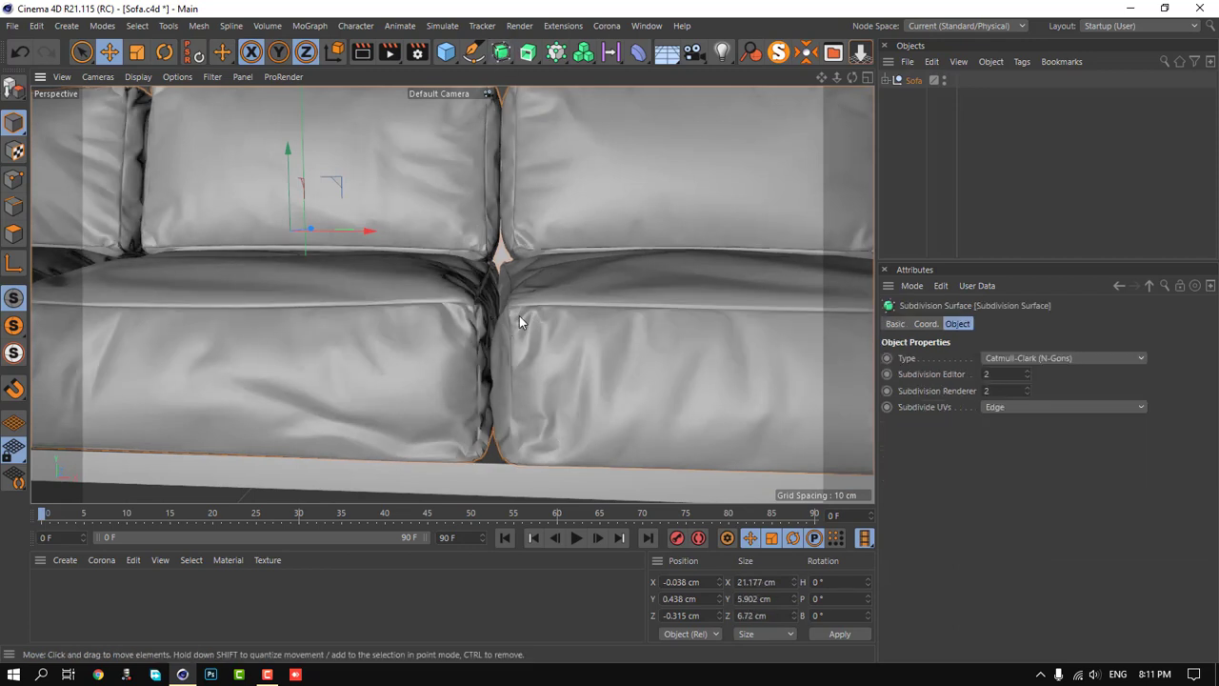
{"action": "key", "text": "ctrl+z"}
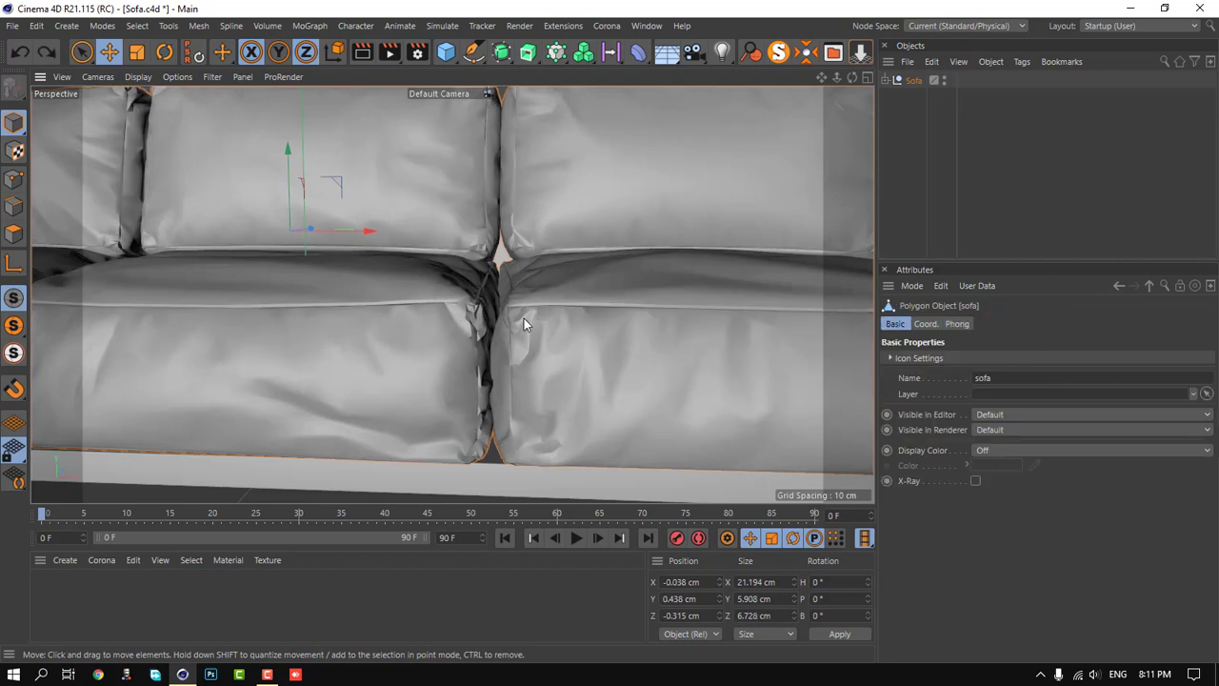
{"action": "left_click", "coordinate": [886, 80]}
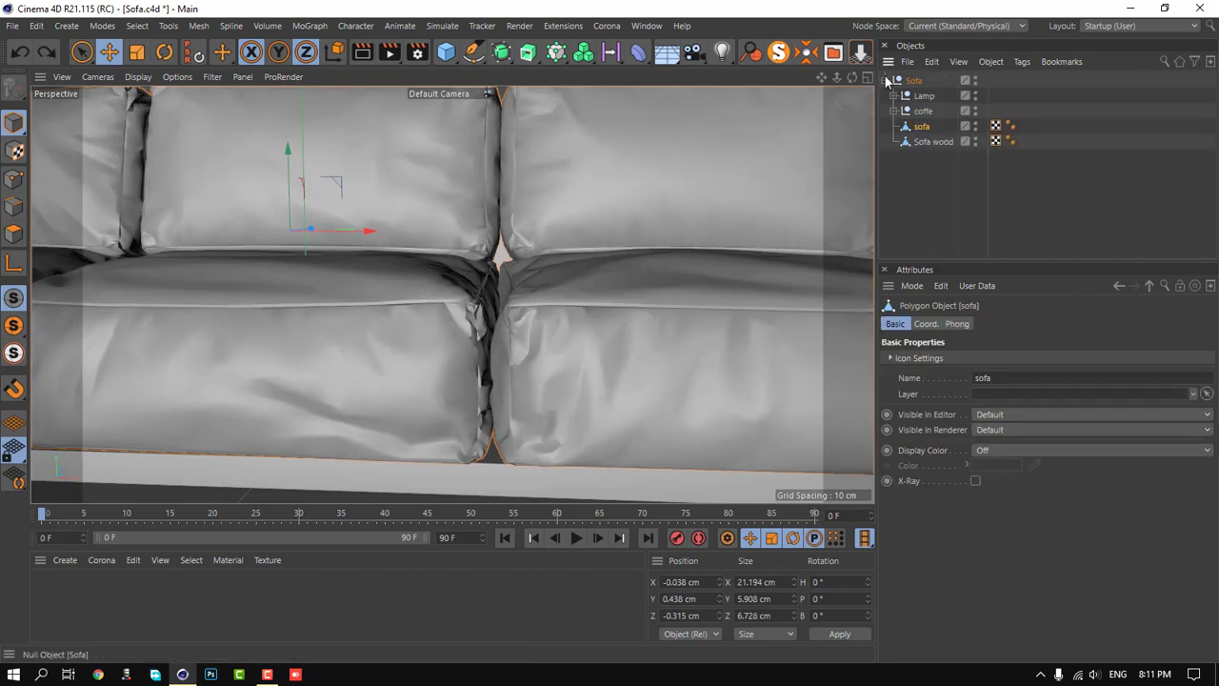
- In the Sculpt layout, subdivide the sofa mesh to level 2 (217,740 polygons), then return to the custom layout
{"action": "left_click", "coordinate": [1140, 25]}
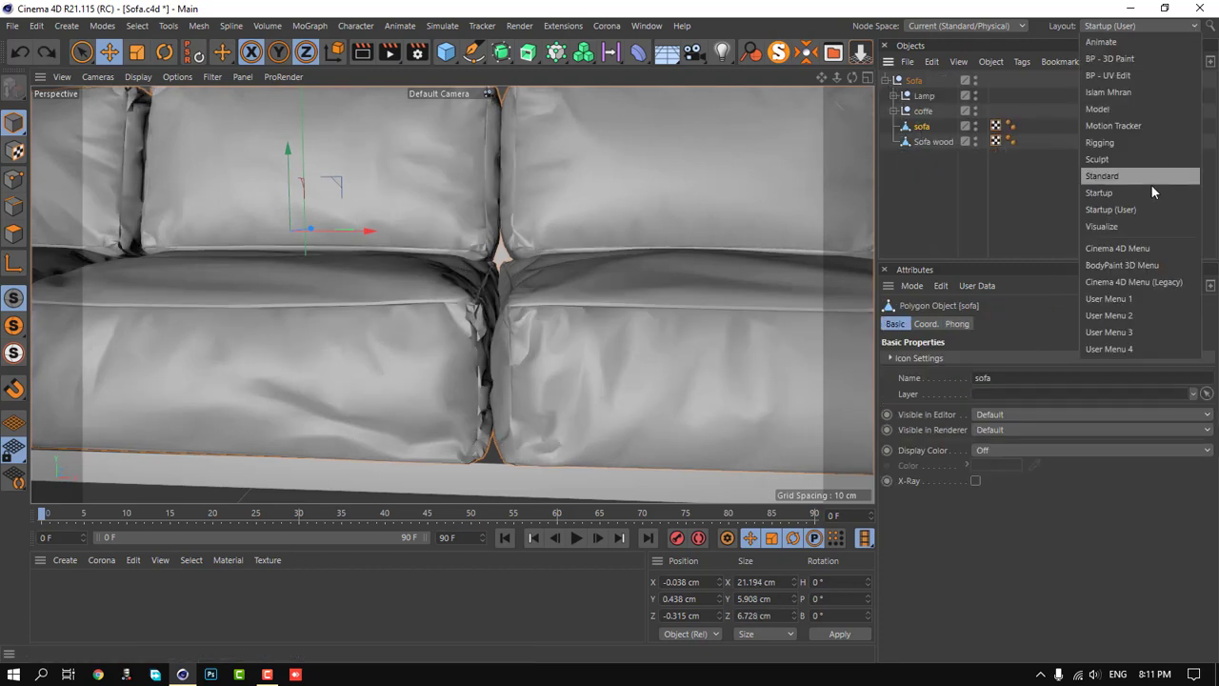
{"action": "left_click", "coordinate": [1151, 159]}
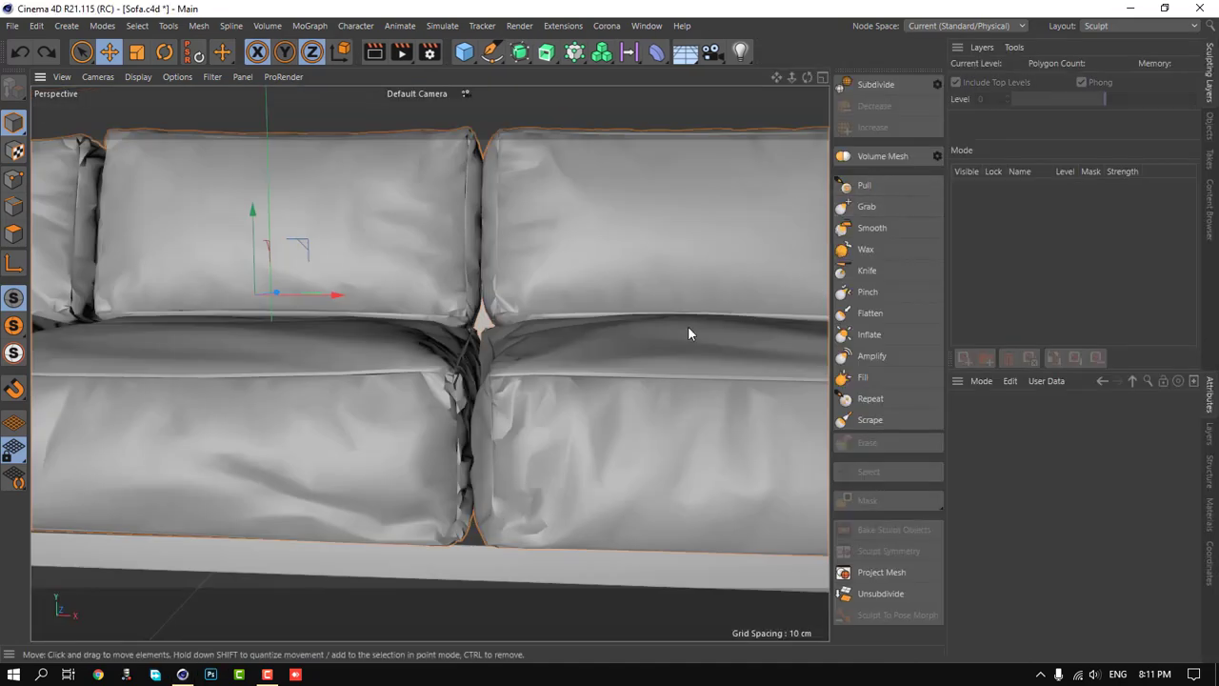
{"action": "left_click", "coordinate": [881, 88]}
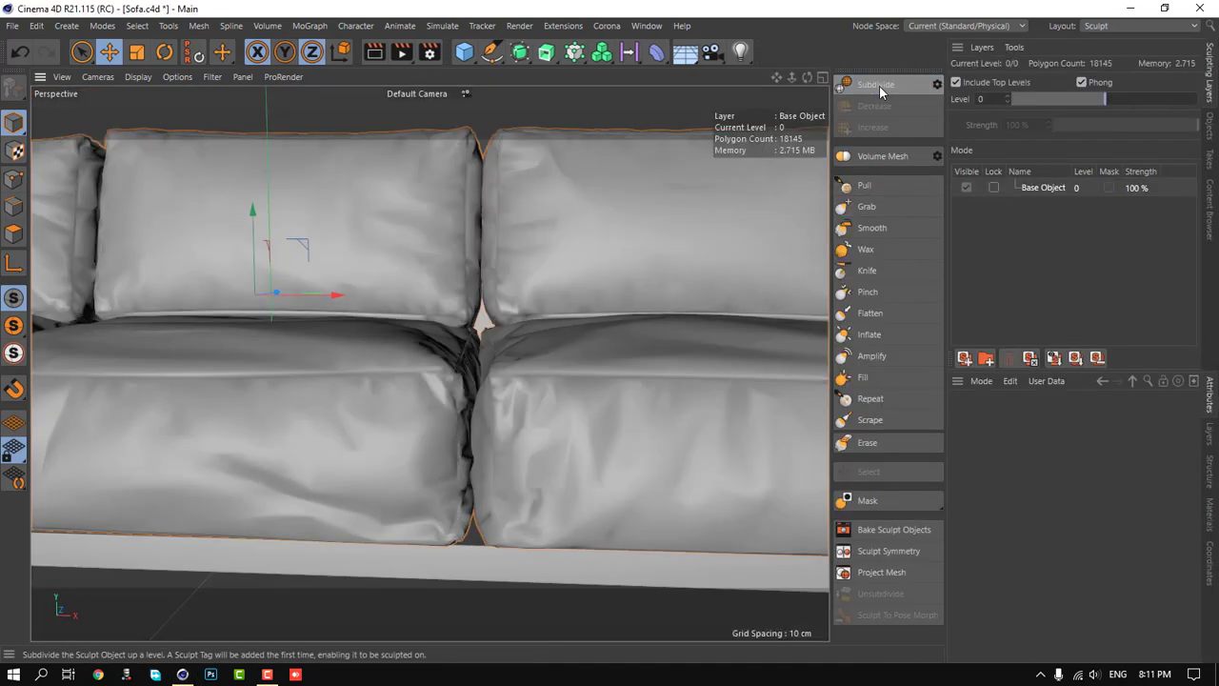
{"action": "left_click", "coordinate": [878, 87]}
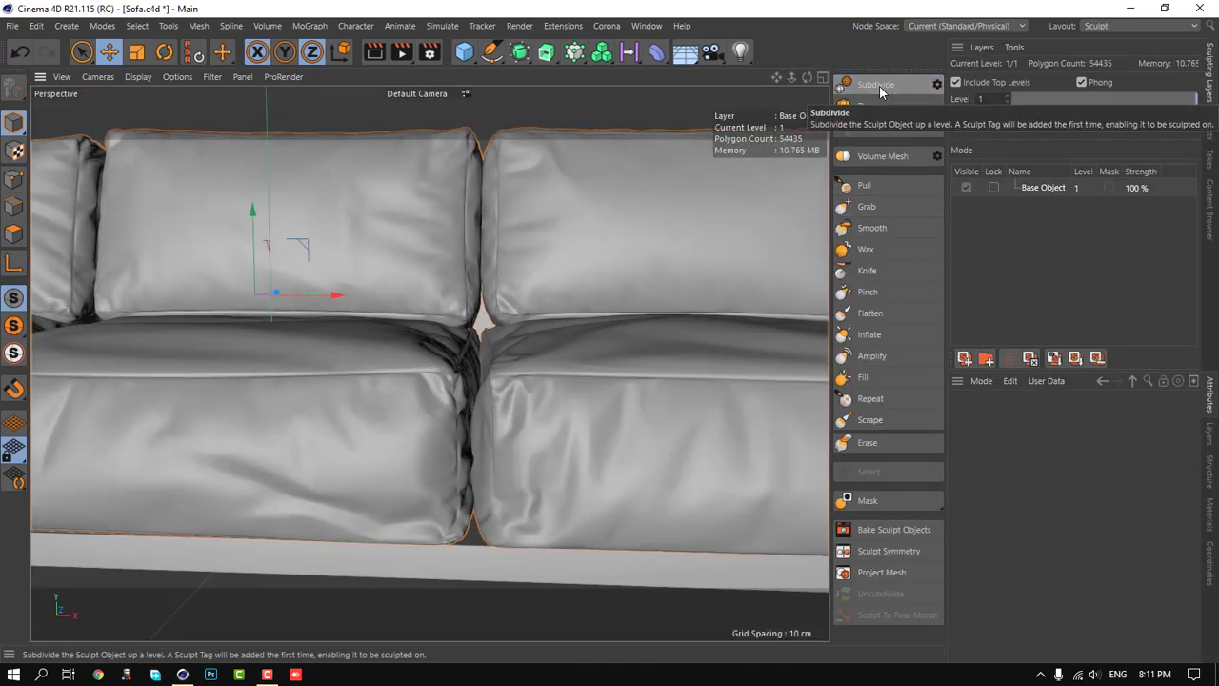
{"action": "left_click", "coordinate": [878, 88]}
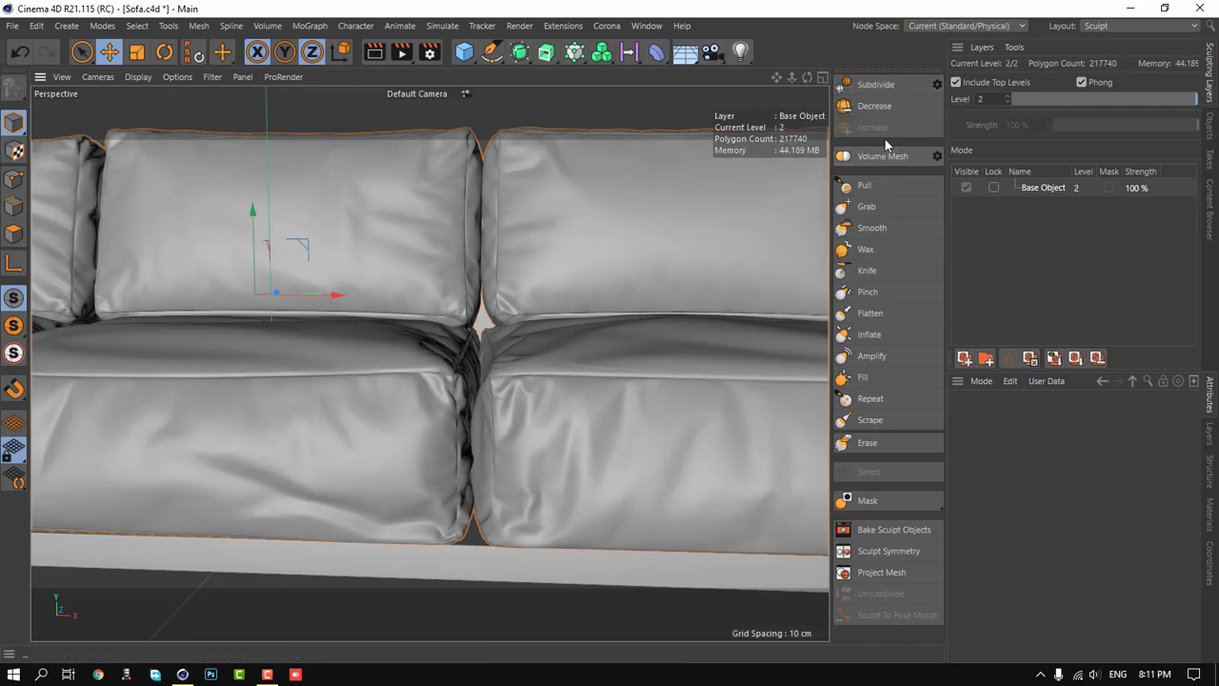
{"action": "left_click", "coordinate": [991, 98]}
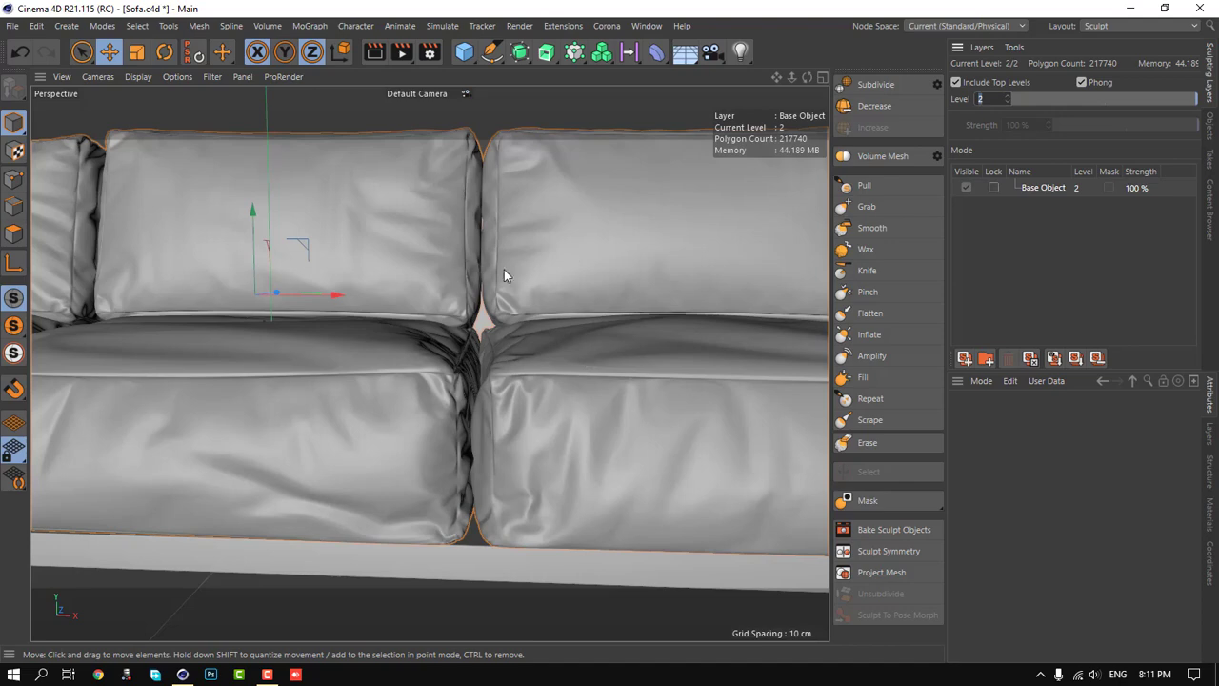
{"action": "mouse_move", "coordinate": [478, 293]}
{"action": "left_mouse_down", "text": "alt"}
{"action": "mouse_move", "coordinate": [447, 293]}
{"action": "mouse_move", "coordinate": [470, 281]}
{"action": "mouse_move", "coordinate": [438, 283]}
{"action": "mouse_move", "coordinate": [455, 336]}
{"action": "mouse_move", "coordinate": [433, 276]}
{"action": "mouse_move", "coordinate": [448, 276]}
{"action": "left_mouse_up", "text": "alt"}
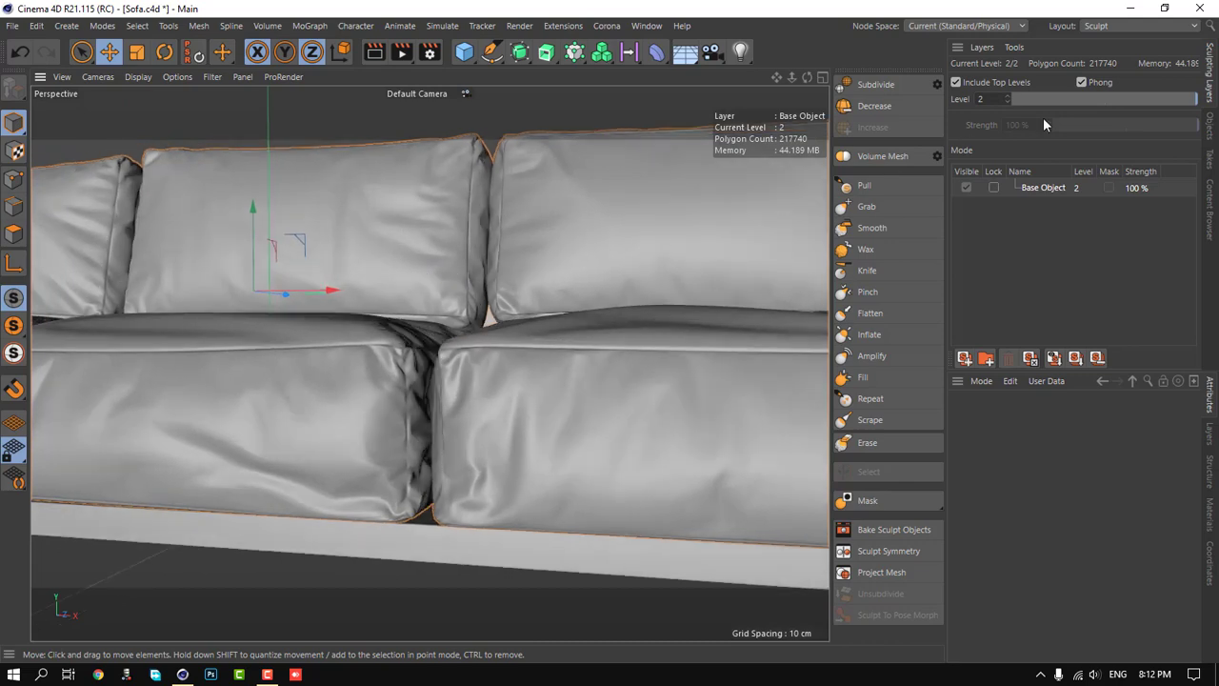
{"action": "left_click", "coordinate": [1143, 29]}
{"action": "left_click", "coordinate": [1123, 92]}
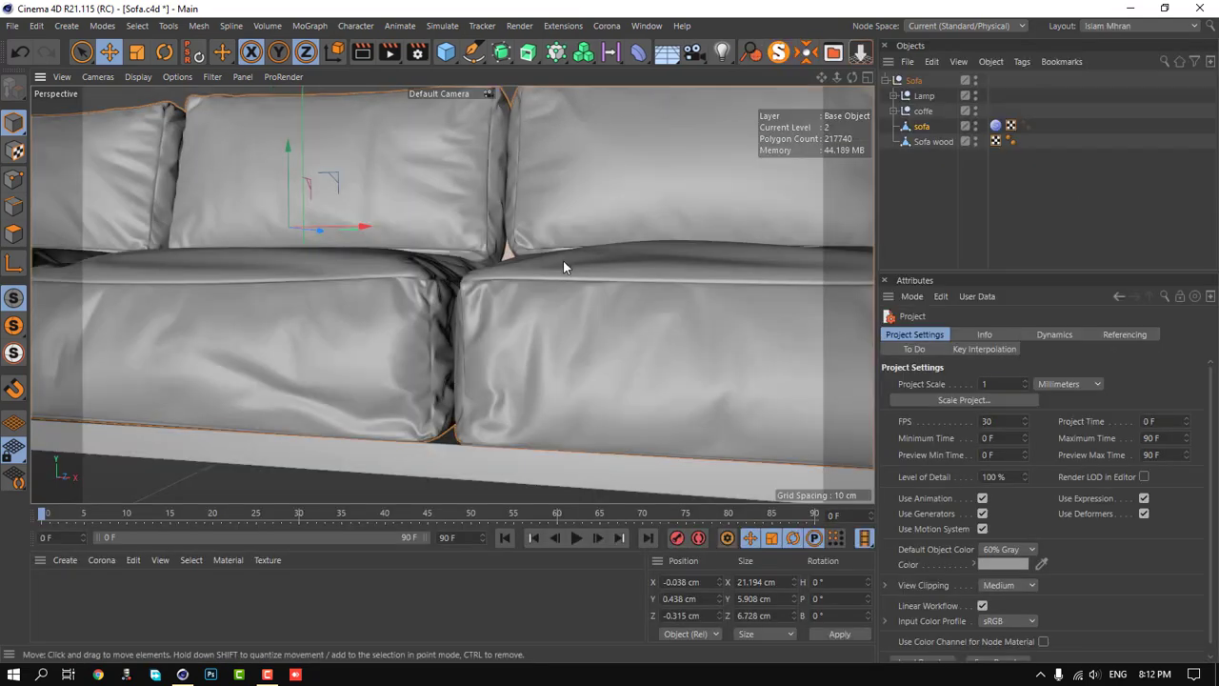
- Orbit to a three-quarter view of the sofa and inspect its sculpt tag settings
{"action": "scroll", "coordinate": [568, 237], "scroll_direction": "down", "scroll_amount": 5}
{"action": "mouse_move", "coordinate": [546, 265]}
{"action": "left_mouse_down", "text": "alt"}
{"action": "mouse_move", "coordinate": [522, 257]}
{"action": "mouse_move", "coordinate": [511, 288]}
{"action": "mouse_move", "coordinate": [519, 277]}
{"action": "left_mouse_up", "text": "alt"}
{"action": "scroll", "coordinate": [579, 254], "scroll_direction": "up", "scroll_amount": 2}
{"action": "key", "text": "t"}
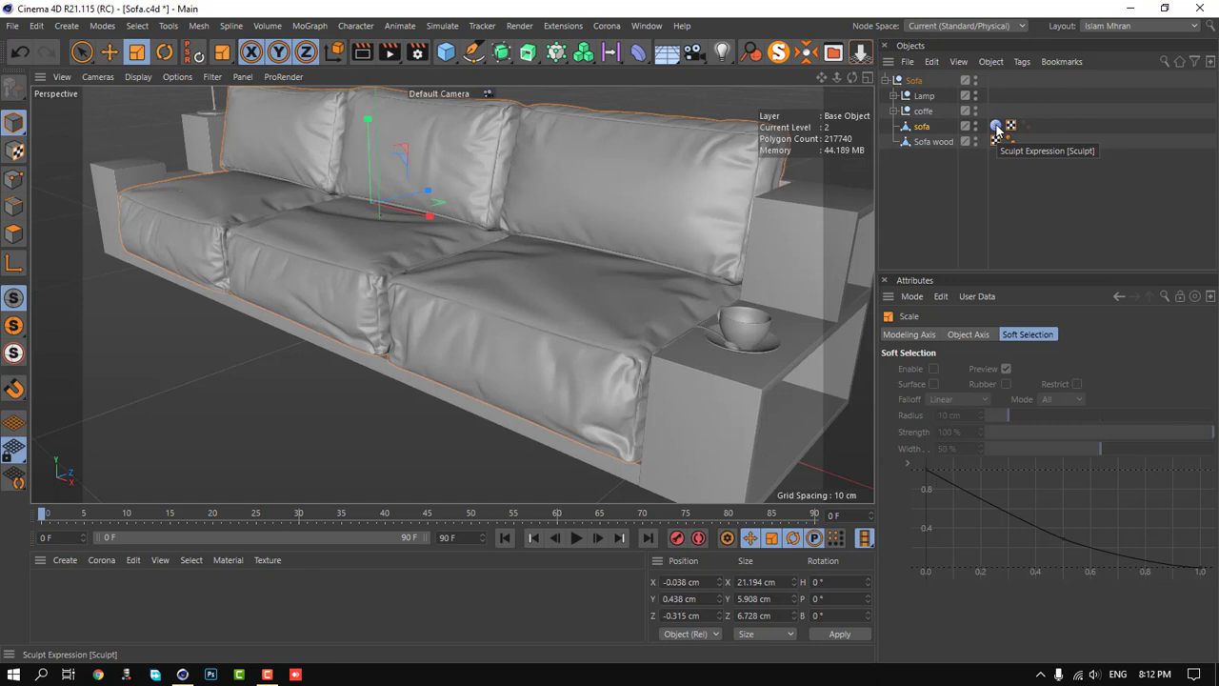
{"action": "left_click", "coordinate": [996, 126]}
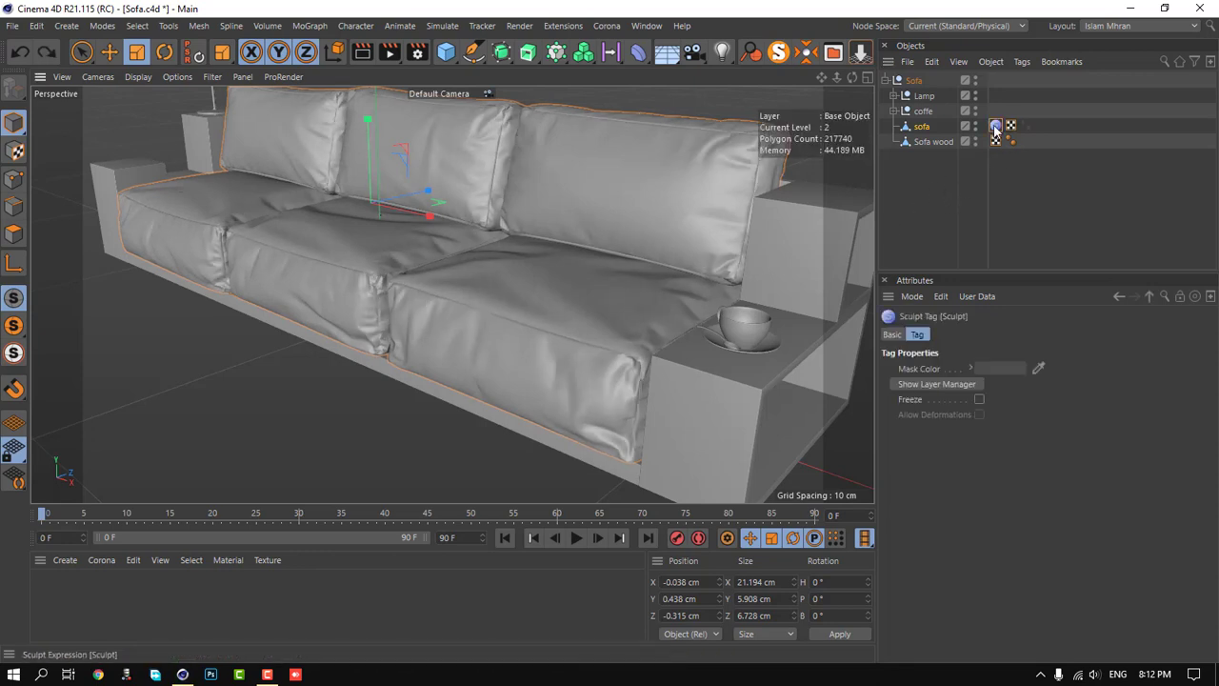
- Bake the sofa with Current State to Object and delete the sculpt-tagged original
{"action": "left_click", "coordinate": [922, 129]}
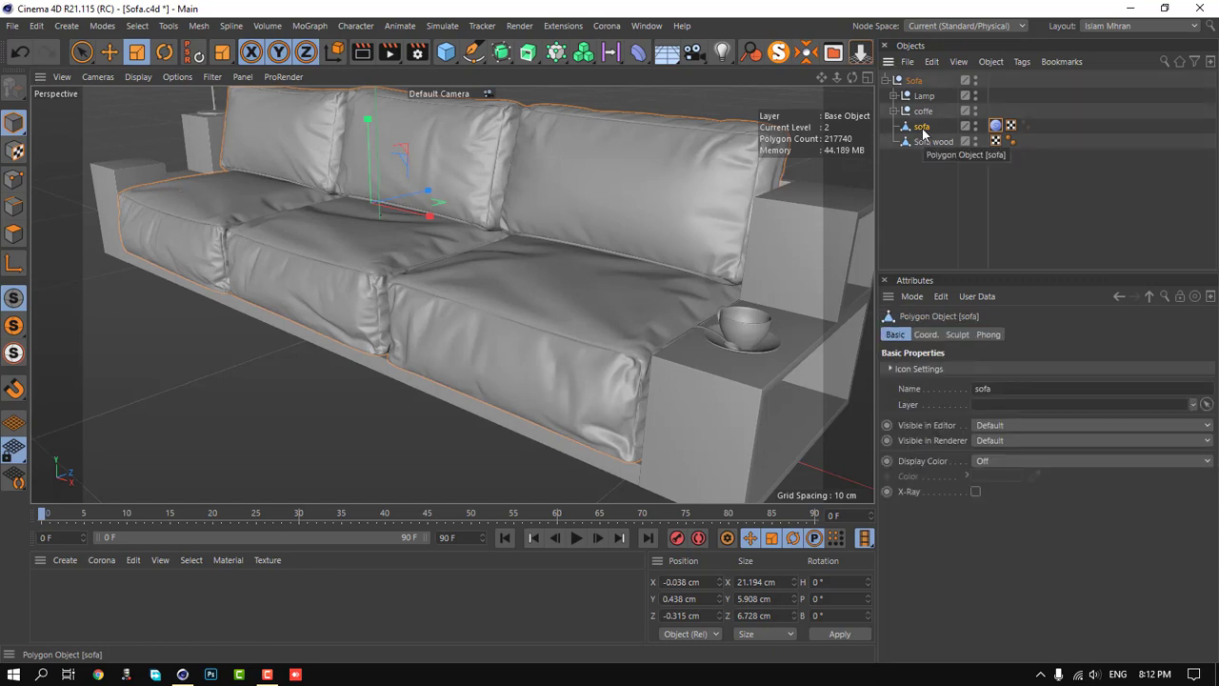
{"action": "right_click", "coordinate": [922, 131]}
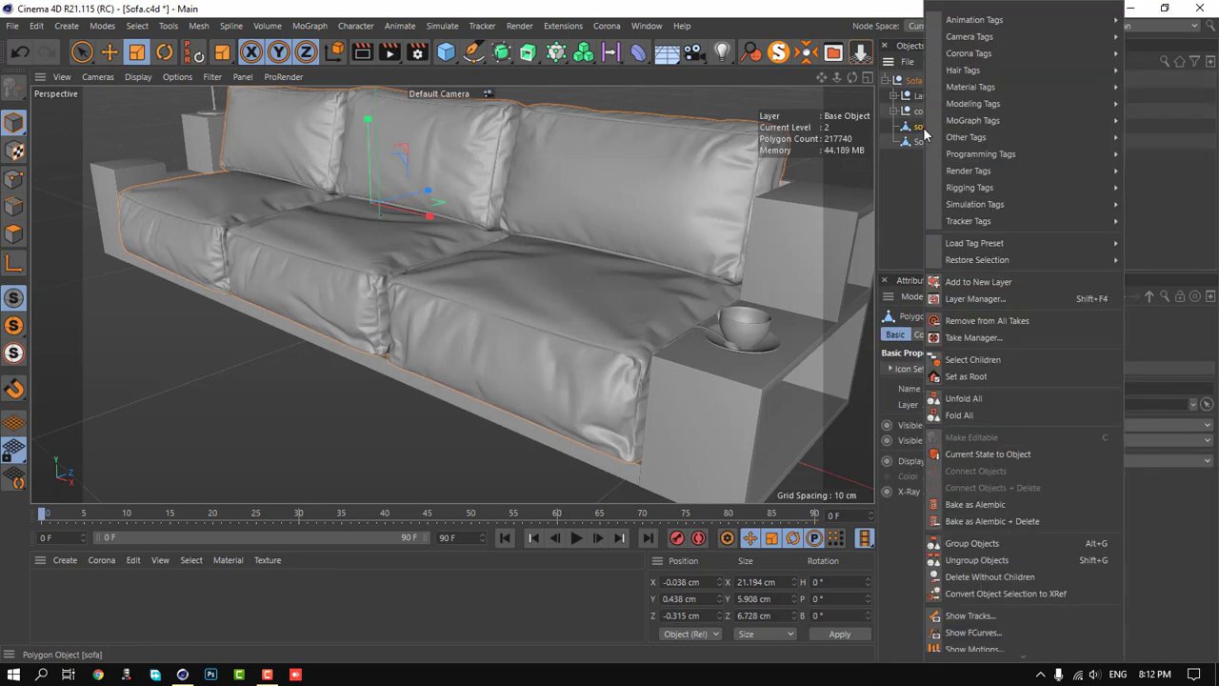
{"action": "left_click", "coordinate": [1002, 452]}
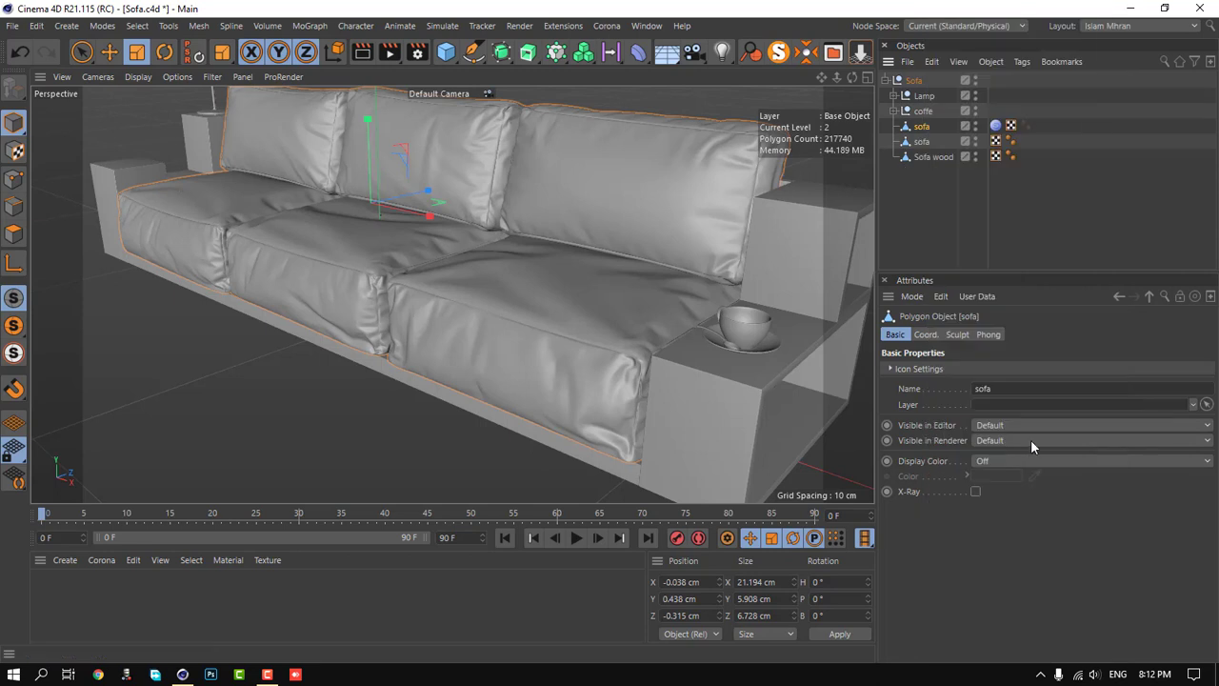
{"action": "left_click", "coordinate": [906, 144]}
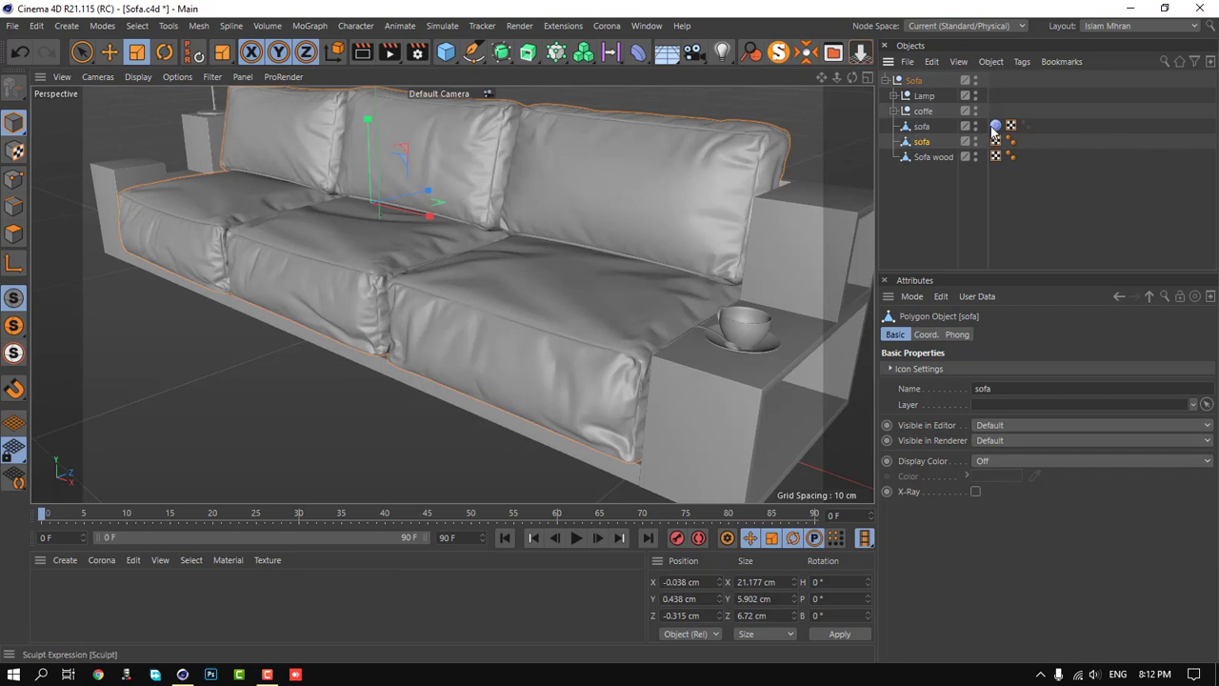
{"action": "key", "text": "Delete"}
{"action": "left_click", "coordinate": [921, 128]}
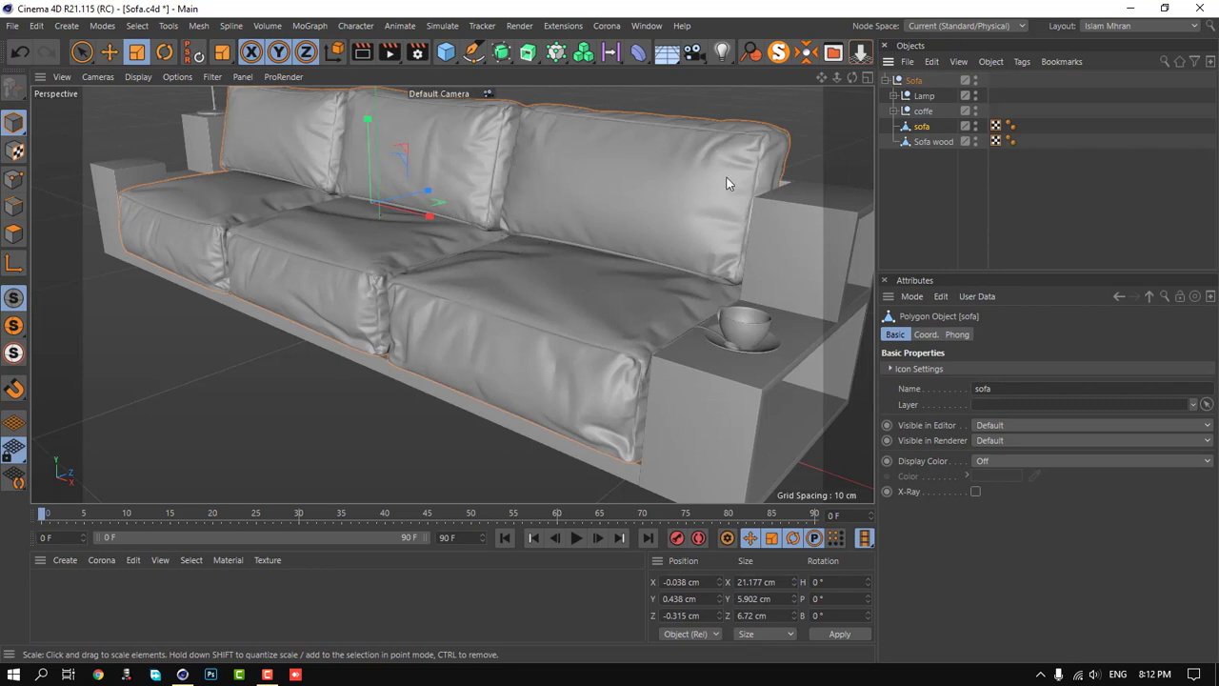
- Paste the Sofa group into the room-and-window scene, Untitled 1
{"action": "left_click", "coordinate": [884, 80]}
{"action": "left_click", "coordinate": [904, 81]}
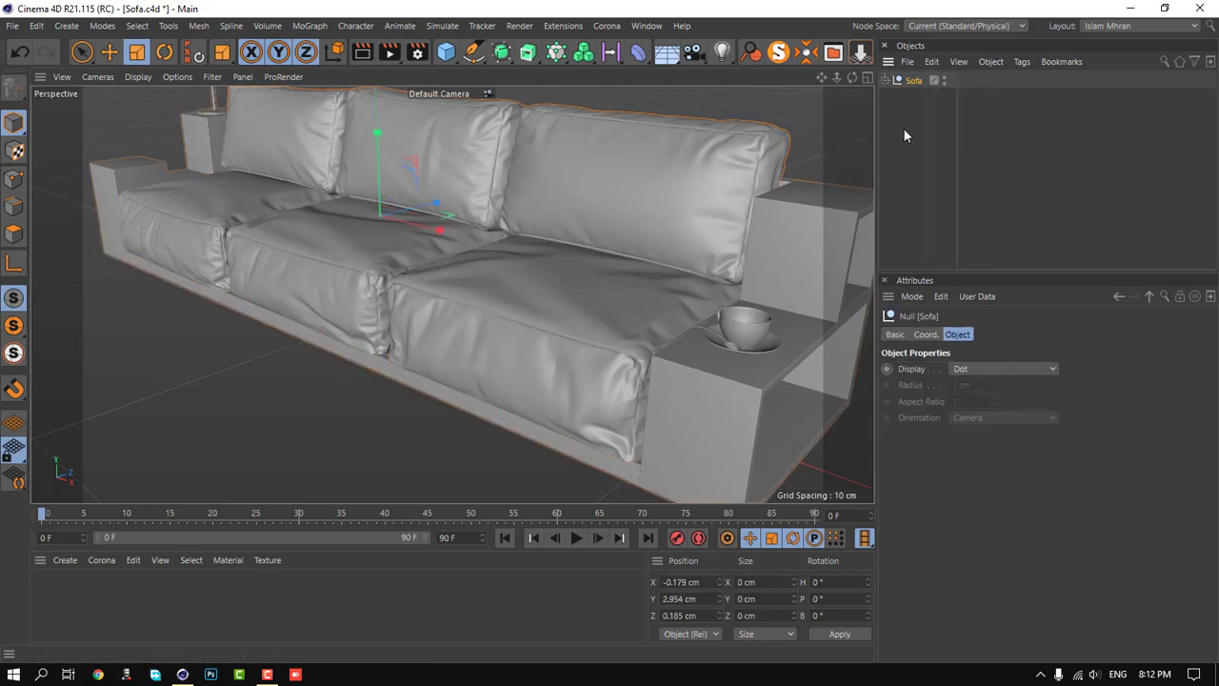
{"action": "left_click", "coordinate": [646, 26]}
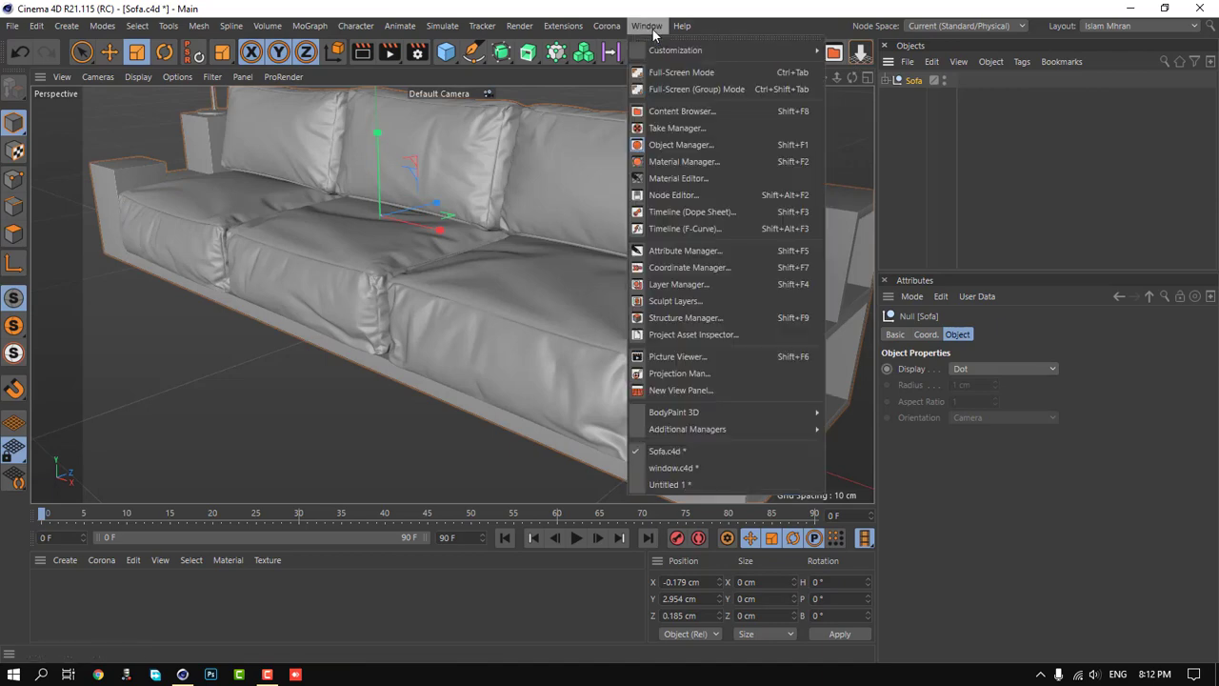
{"action": "left_click", "coordinate": [714, 483]}
{"action": "key", "text": "ctrl+v"}
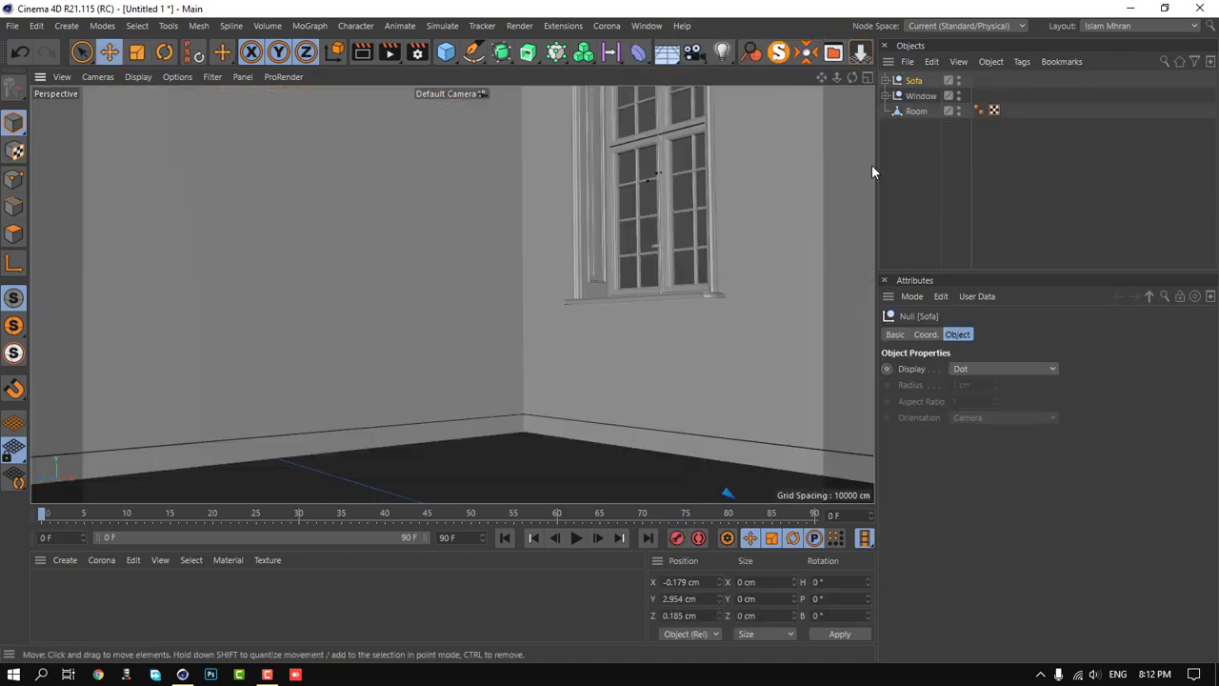
- In the top view, scale the sofa up to about 345% and move it to Z 252 cm
{"action": "left_click", "coordinate": [866, 76]}
{"action": "middle_click", "coordinate": [533, 278]}
{"action": "scroll", "coordinate": [533, 278], "scroll_direction": "down", "scroll_amount": 3}
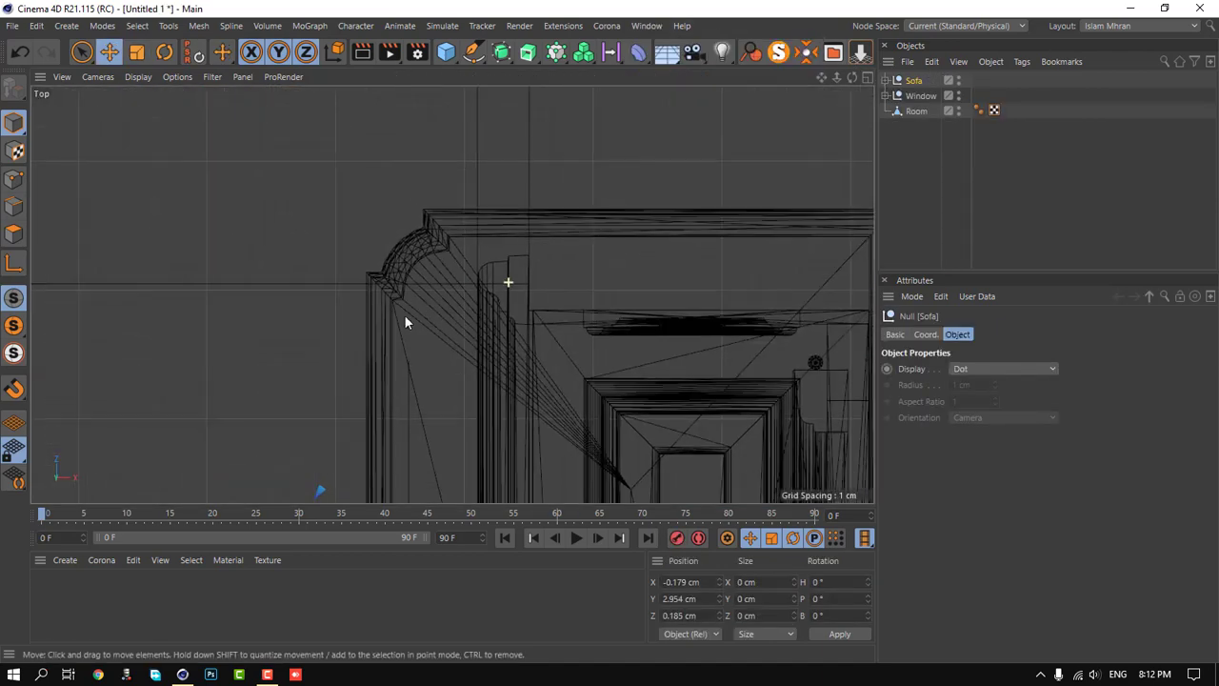
{"action": "scroll", "coordinate": [406, 321], "scroll_direction": "down", "scroll_amount": 3}
{"action": "scroll", "coordinate": [324, 354], "scroll_direction": "down", "scroll_amount": 3}
{"action": "scroll", "coordinate": [577, 258], "scroll_direction": "down", "scroll_amount": 2}
{"action": "middle_click_drag", "start_coordinate": [423, 377], "coordinate": [494, 267], "text": "alt"}
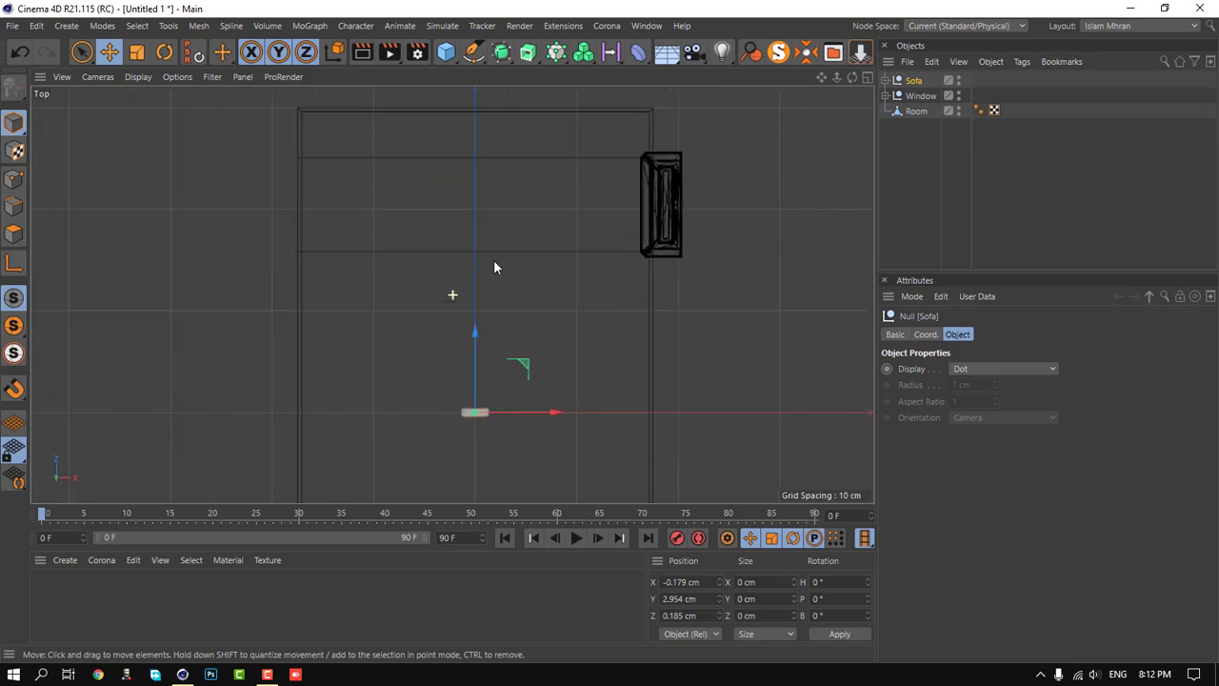
{"action": "key", "text": "t"}
{"action": "mouse_move", "coordinate": [557, 362]}
{"action": "left_mouse_down"}
{"action": "mouse_move", "coordinate": [355, 420]}
{"action": "mouse_move", "coordinate": [533, 420]}
{"action": "left_mouse_up"}
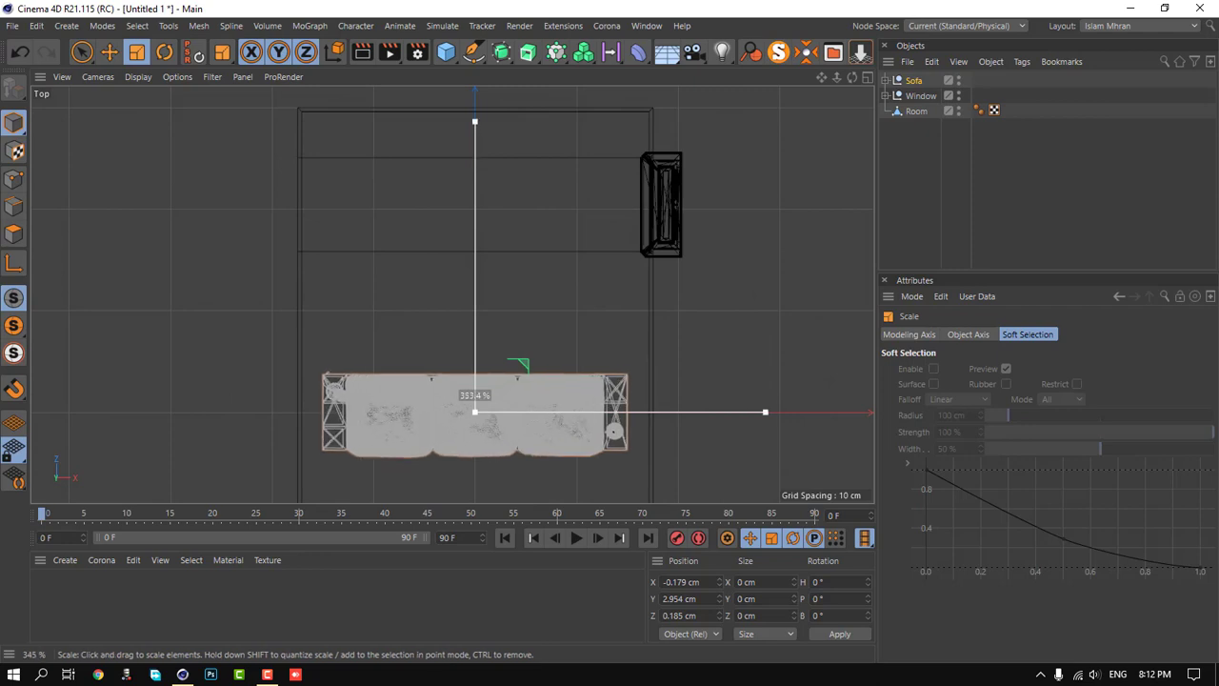
{"action": "left_click_drag", "start_coordinate": [724, 411], "coordinate": [789, 411]}
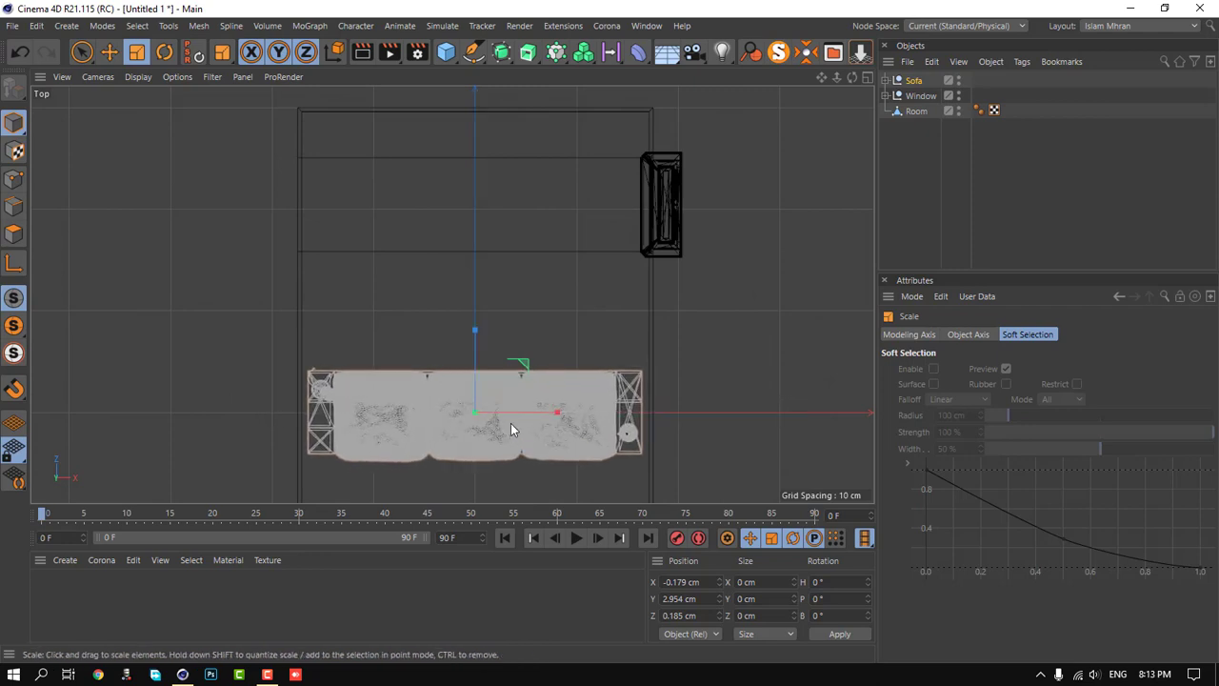
{"action": "key", "text": "e"}
{"action": "left_click_drag", "start_coordinate": [474, 330], "coordinate": [556, 116]}
- Frame the room in all four views and drop the sofa onto the floor
{"action": "left_click", "coordinate": [852, 77]}
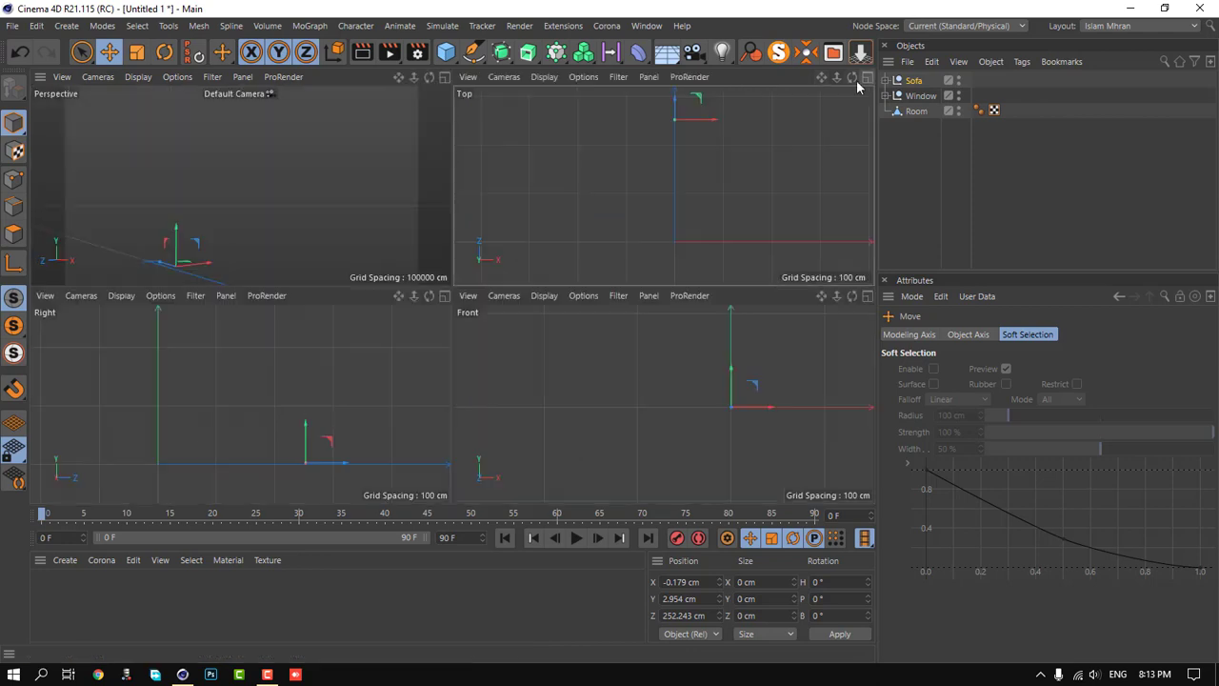
{"action": "key", "text": "F1"}
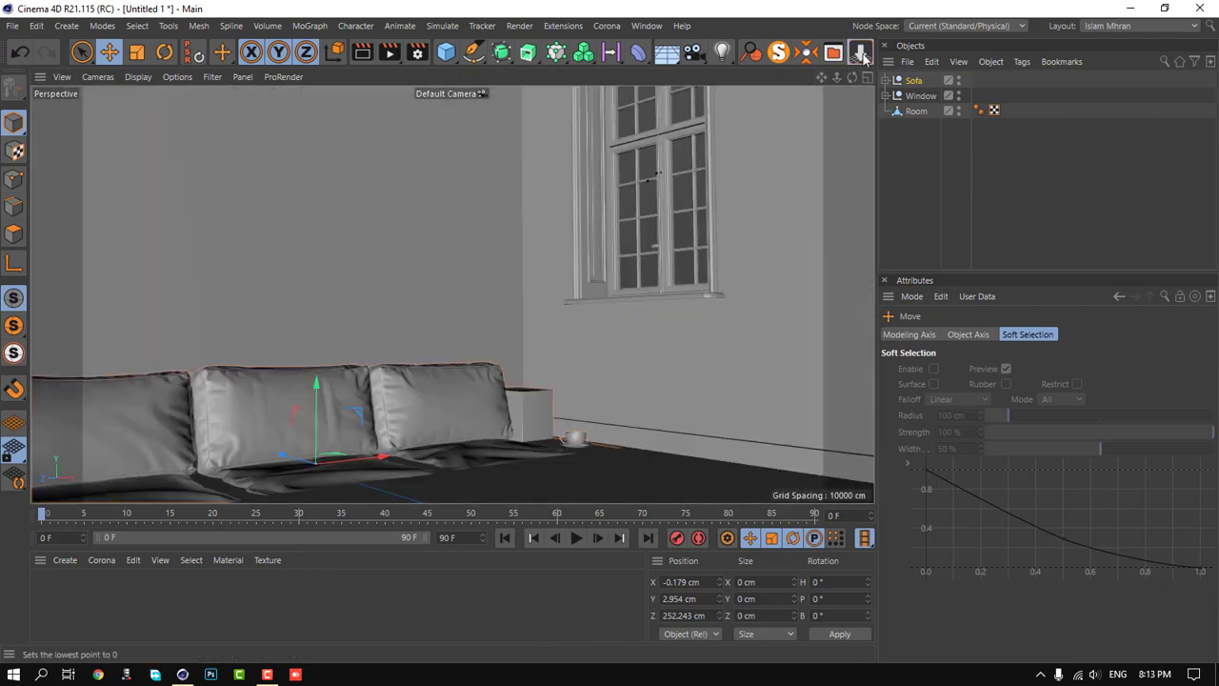
{"action": "left_click", "coordinate": [861, 53]}
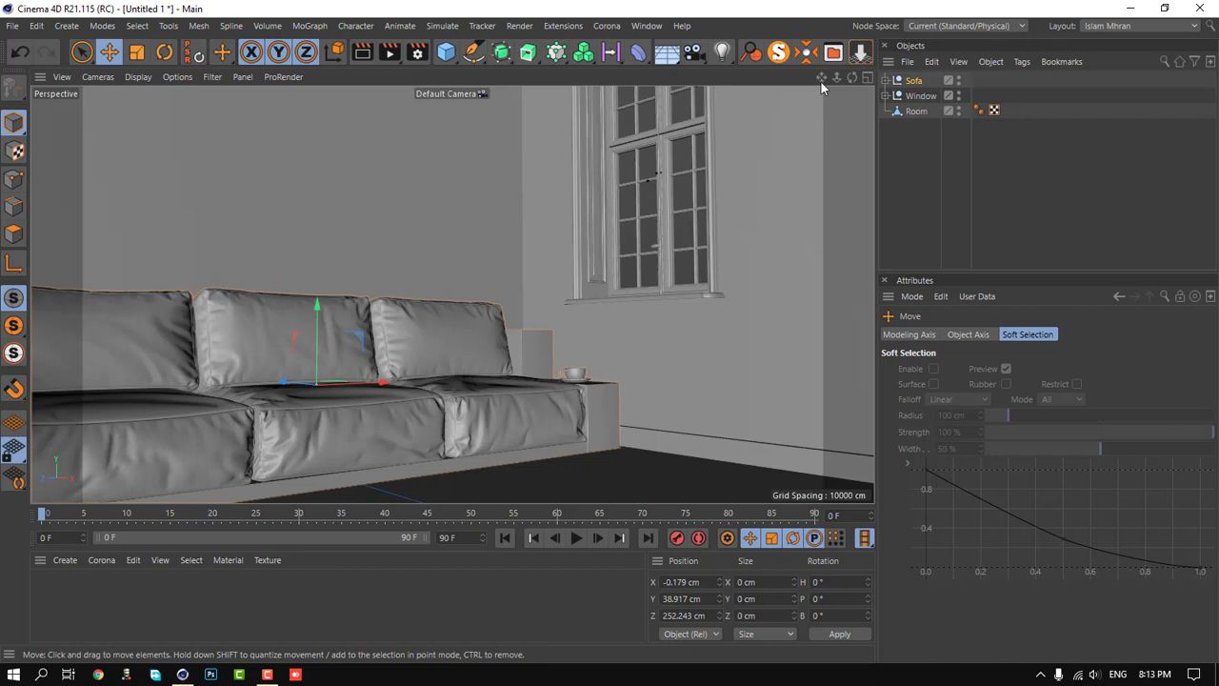
{"action": "left_click_drag", "start_coordinate": [821, 82], "coordinate": [821, 49]}
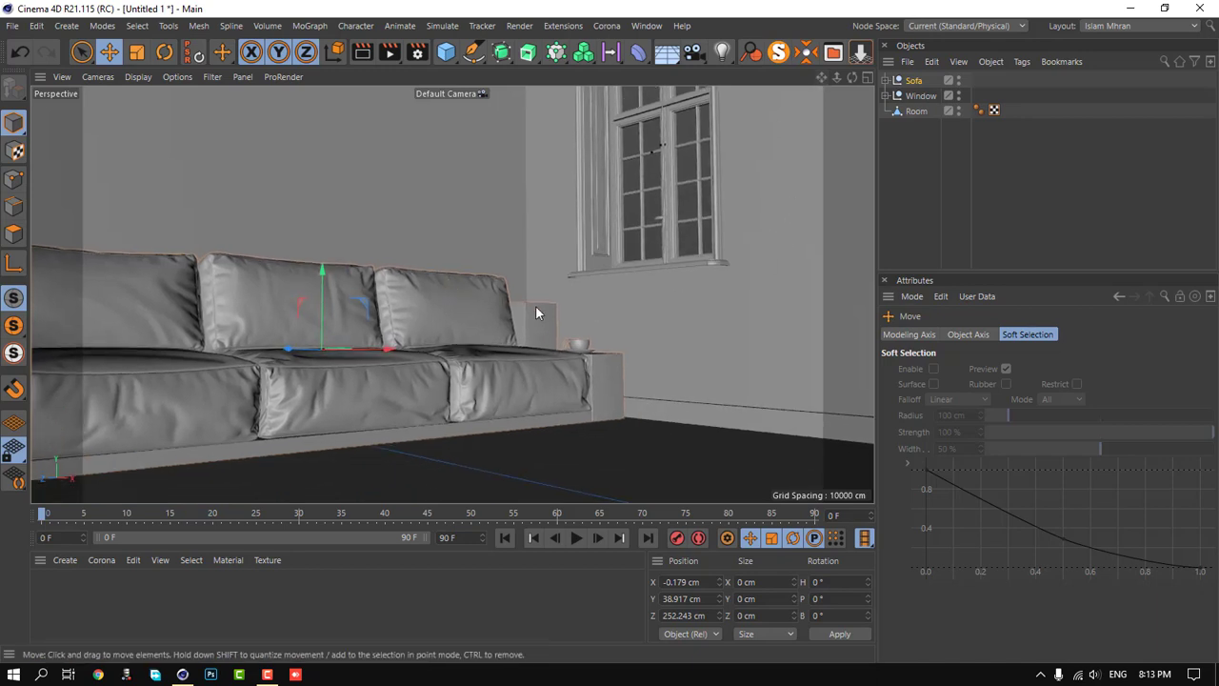
- Open Carpet.c4d from the Desktop as a second document
{"action": "left_click", "coordinate": [12, 25]}
{"action": "left_click", "coordinate": [57, 67]}
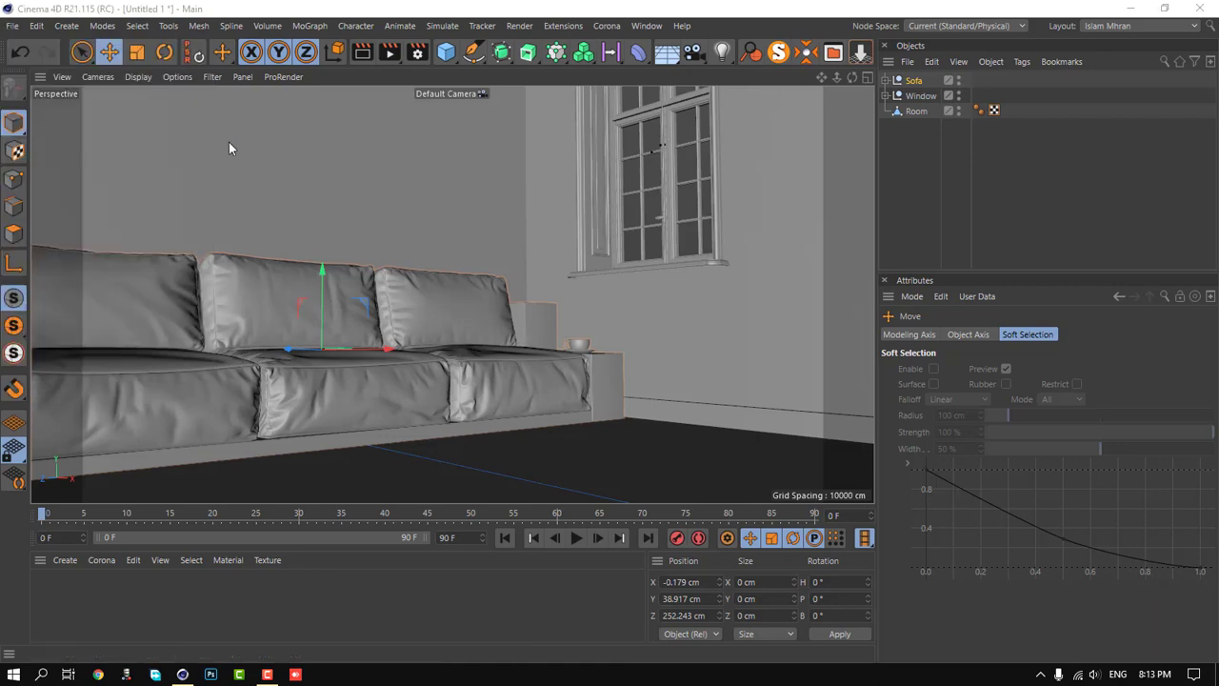
{"action": "double_click", "coordinate": [482, 162]}
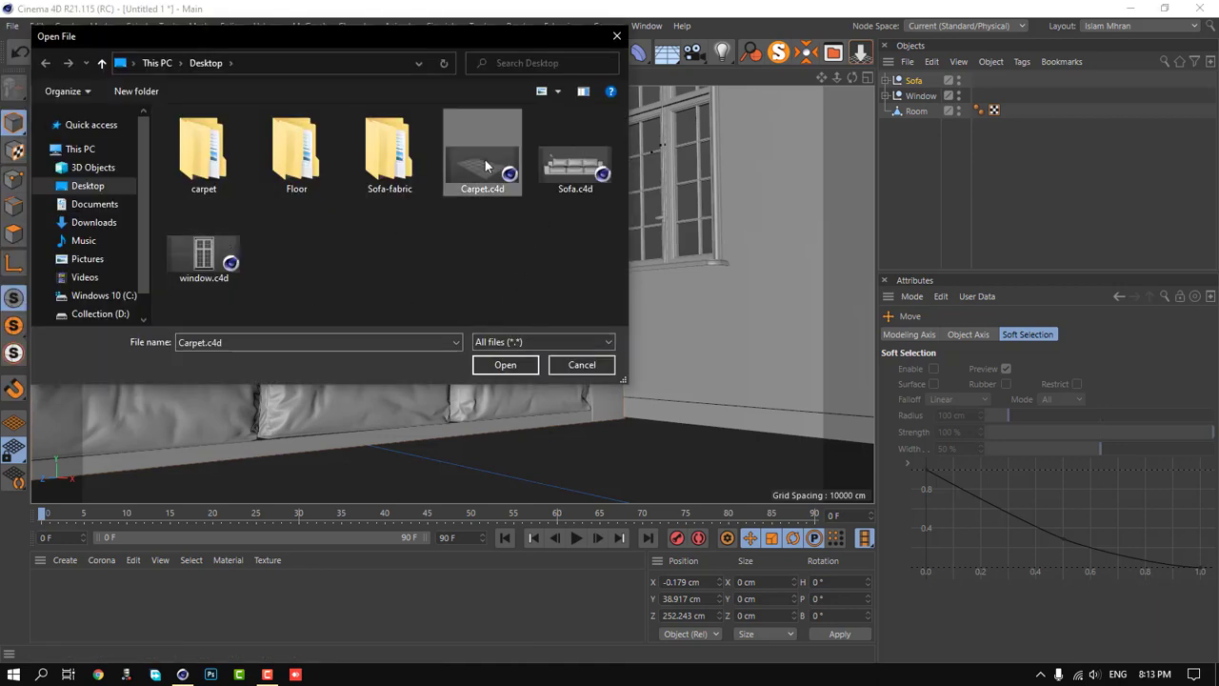
{"action": "scroll", "coordinate": [363, 329], "scroll_direction": "up", "scroll_amount": 5}
- Subdivide the carpet mesh one level in the Sculpt layout
{"action": "scroll", "coordinate": [387, 361], "scroll_direction": "up", "scroll_amount": 3}
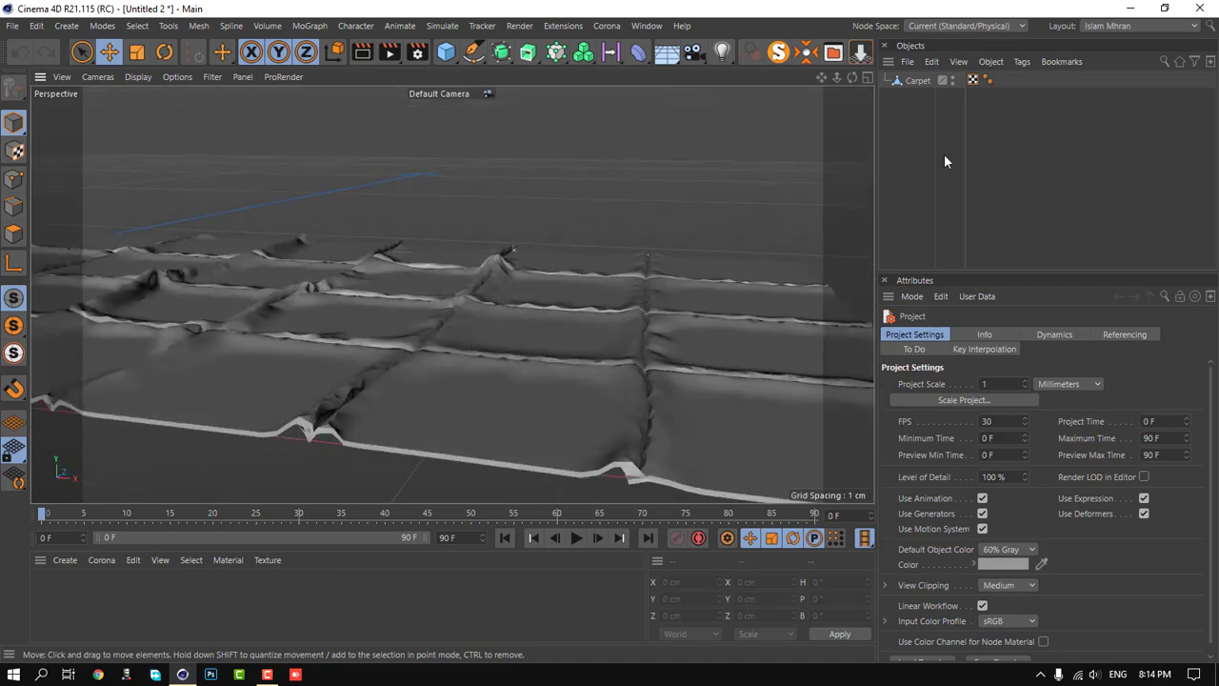
{"action": "left_click", "coordinate": [1123, 30]}
{"action": "left_click", "coordinate": [1105, 159]}
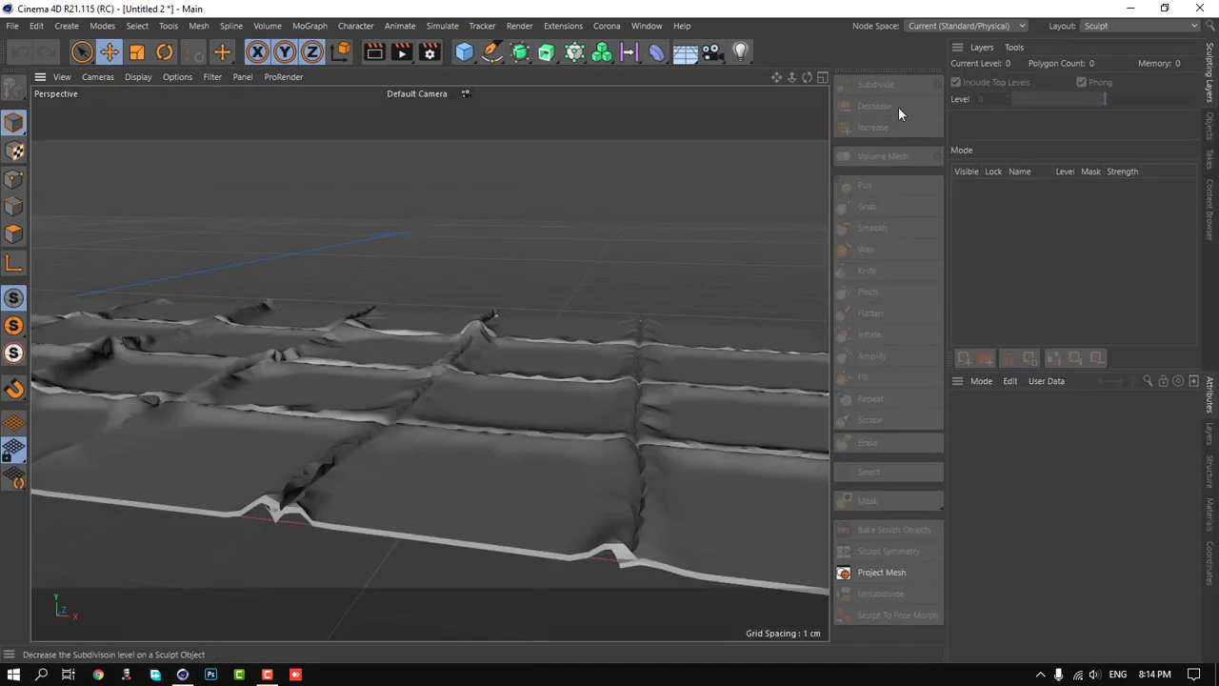
{"action": "left_click", "coordinate": [510, 395]}
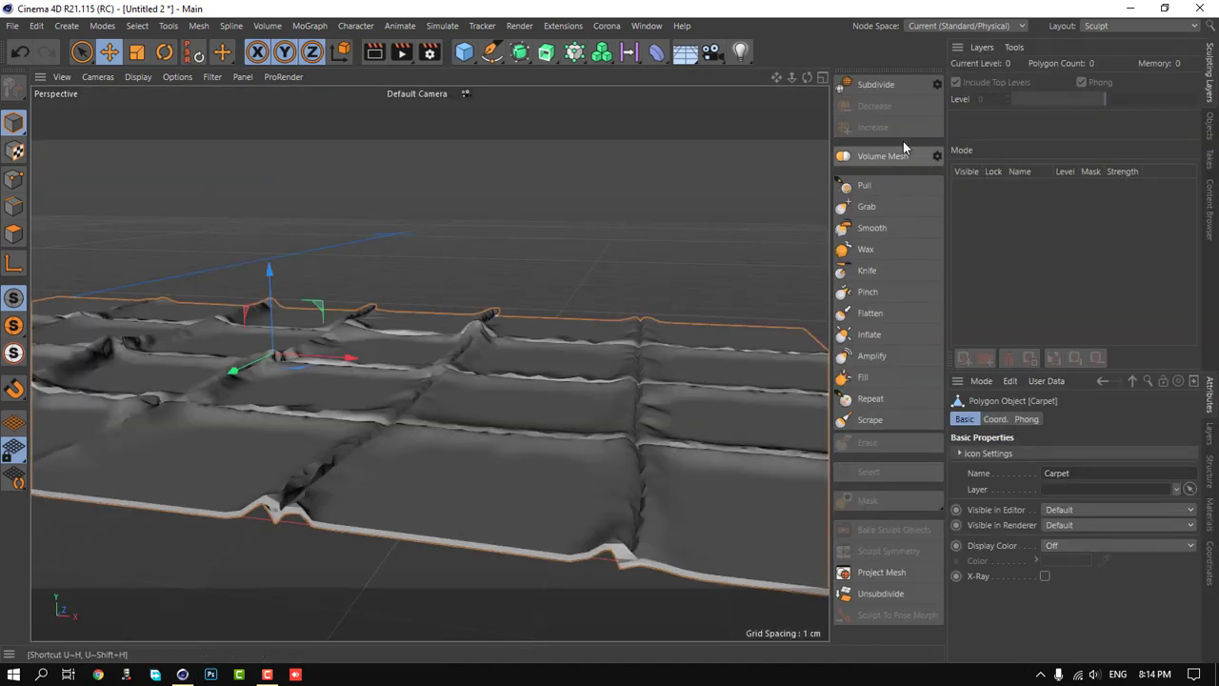
{"action": "left_click", "coordinate": [881, 89]}
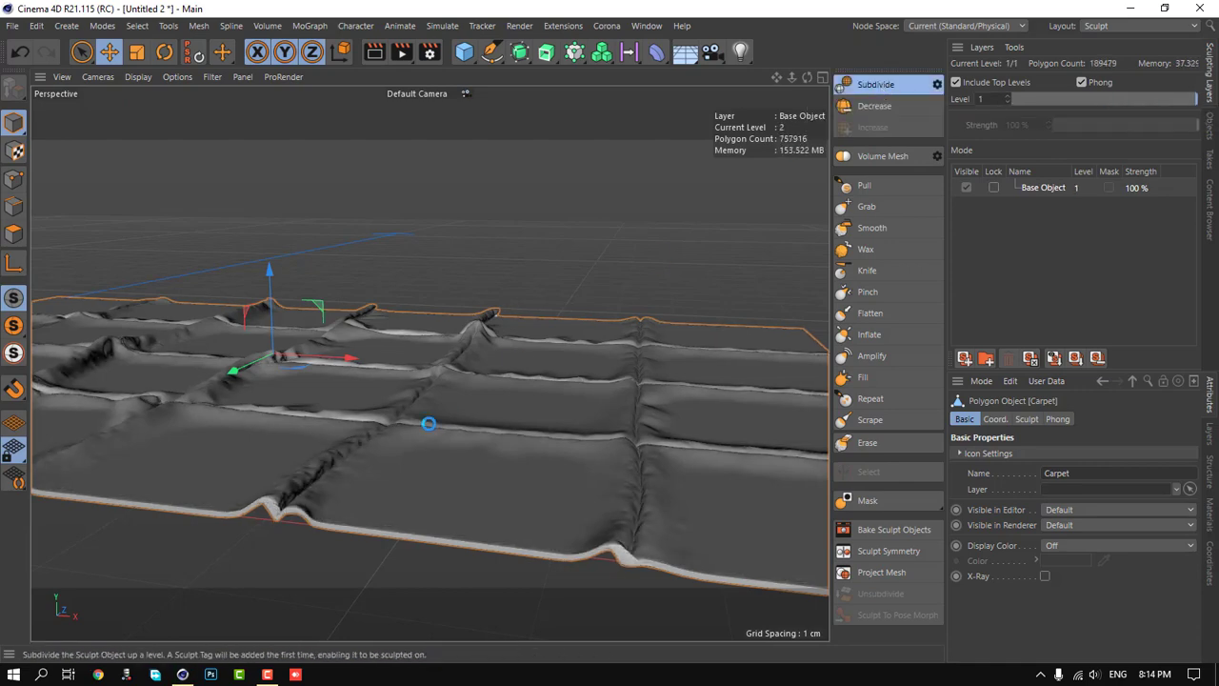
{"action": "mouse_move", "coordinate": [424, 444]}
{"action": "left_mouse_down", "text": "alt"}
{"action": "mouse_move", "coordinate": [335, 471]}
{"action": "mouse_move", "coordinate": [363, 426]}
{"action": "left_mouse_up", "text": "alt"}
- Back in the main layout, bake the carpet with Current State to Object and delete the original
{"action": "left_click", "coordinate": [1105, 25]}
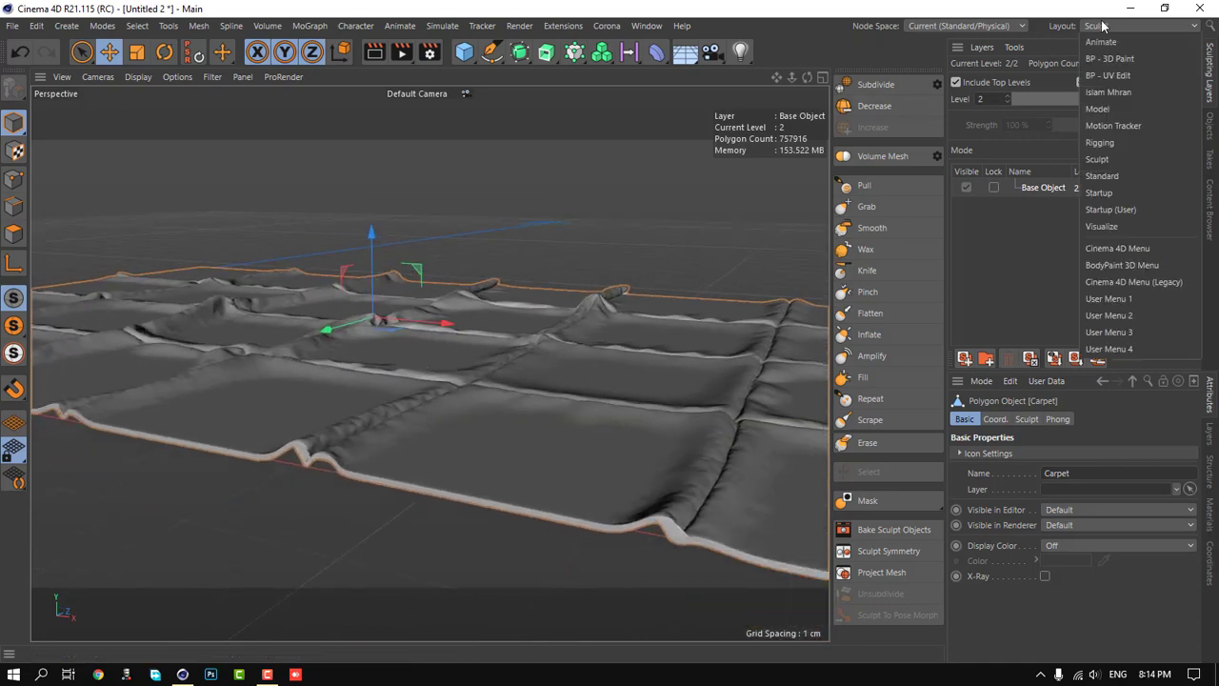
{"action": "left_click", "coordinate": [1117, 93]}
{"action": "right_click", "coordinate": [951, 82]}
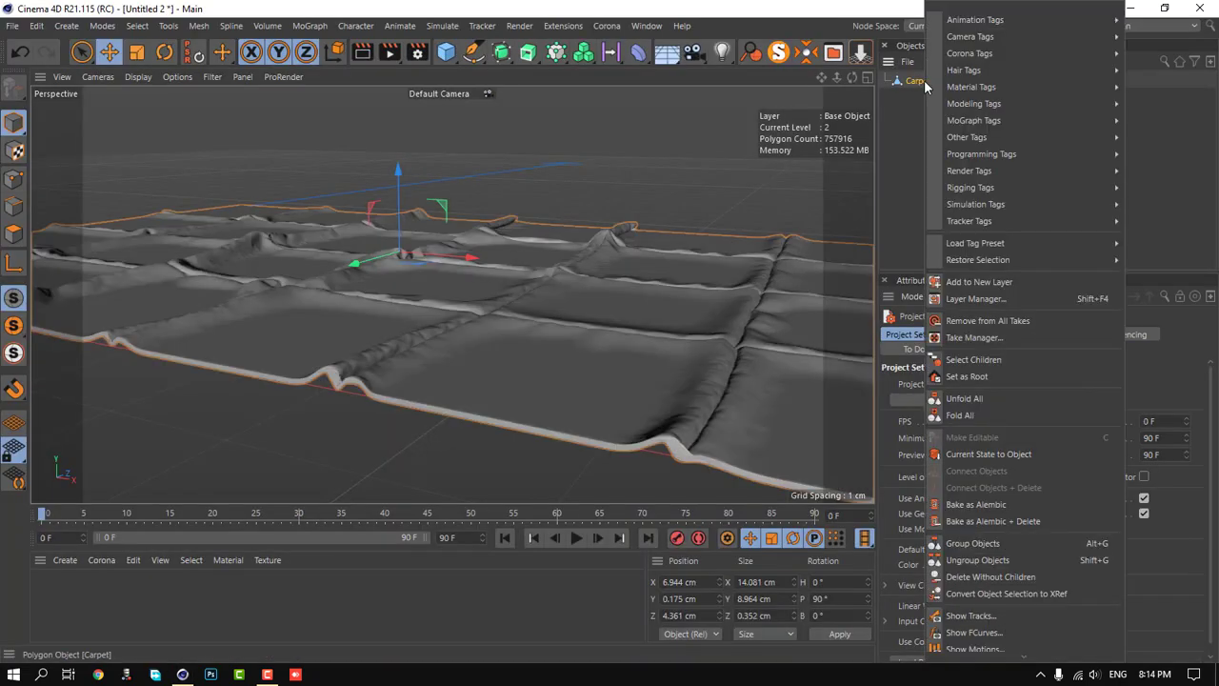
{"action": "left_click", "coordinate": [990, 457]}
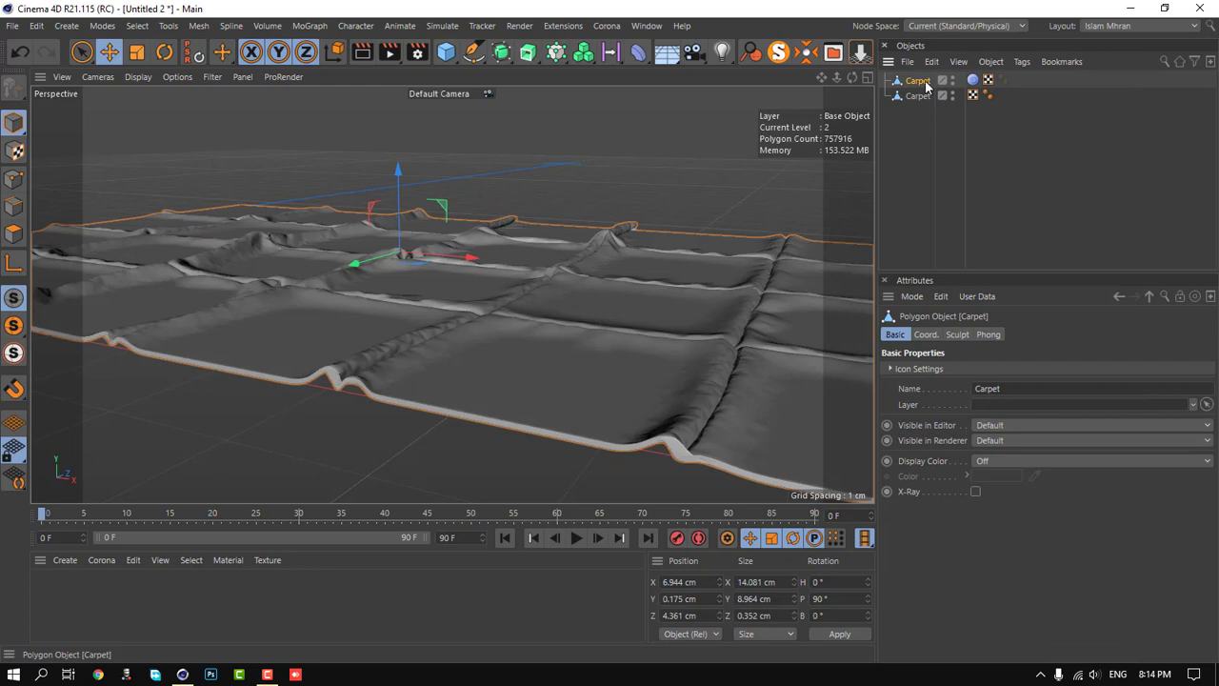
{"action": "key", "text": "Delete"}
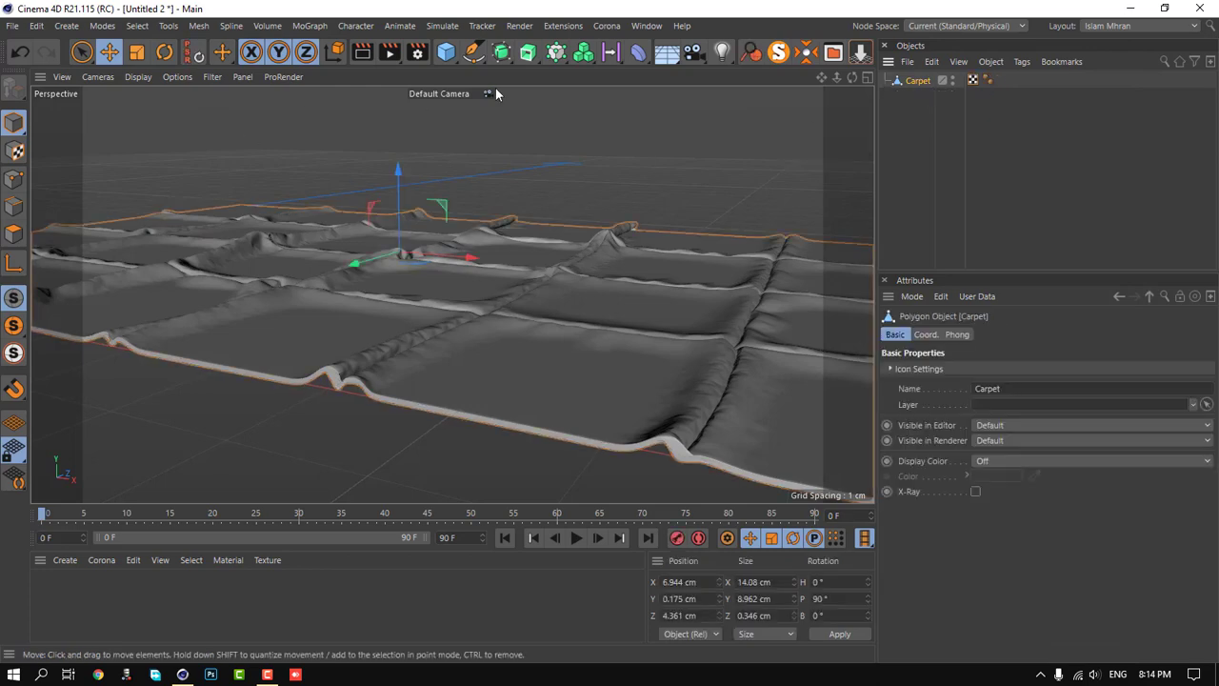
{"action": "left_click", "coordinate": [647, 25]}
- In the room scene's top view, scale the carpet to about 199 × 127 cm and place it before the sofa
{"action": "left_click", "coordinate": [704, 516]}
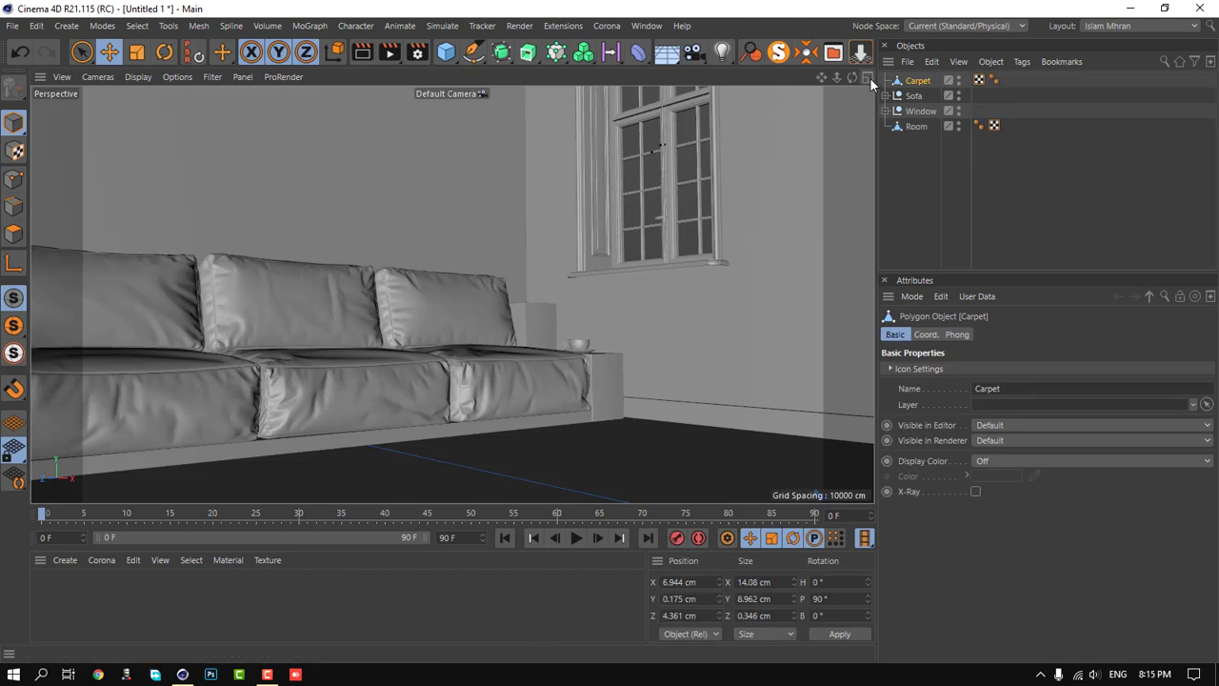
{"action": "key", "text": "F2"}
{"action": "scroll", "coordinate": [724, 208], "scroll_direction": "down", "scroll_amount": 3}
{"action": "scroll", "coordinate": [492, 361], "scroll_direction": "down", "scroll_amount": 2}
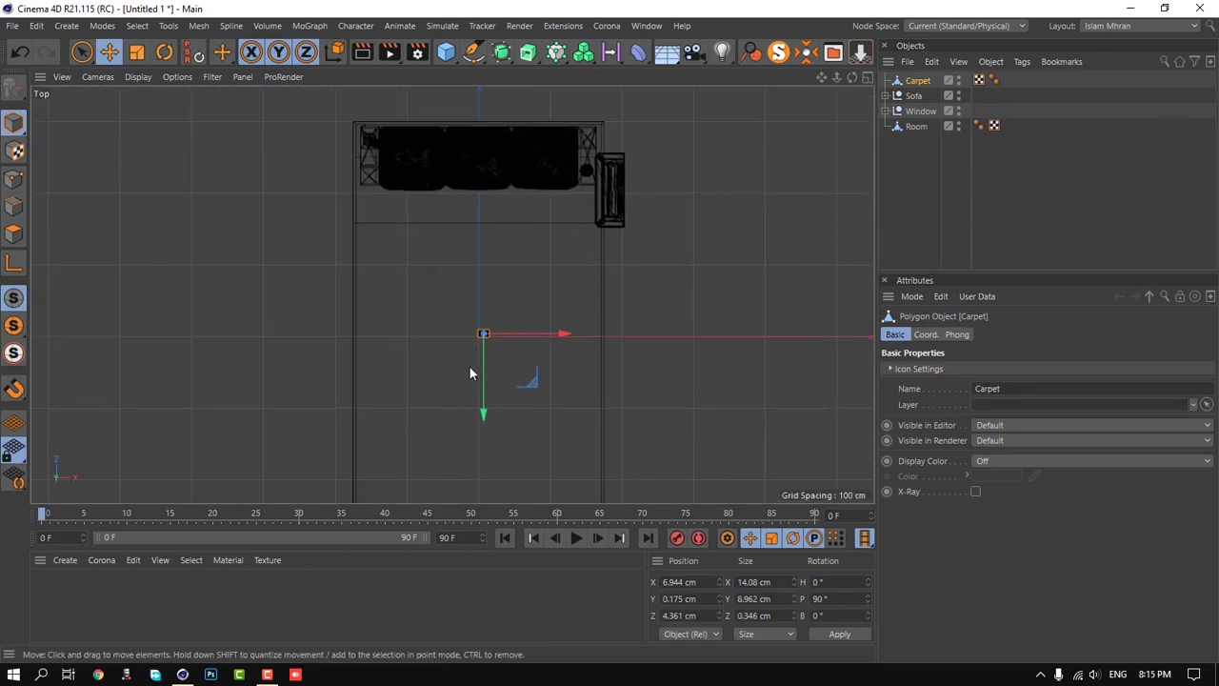
{"action": "key", "text": "t"}
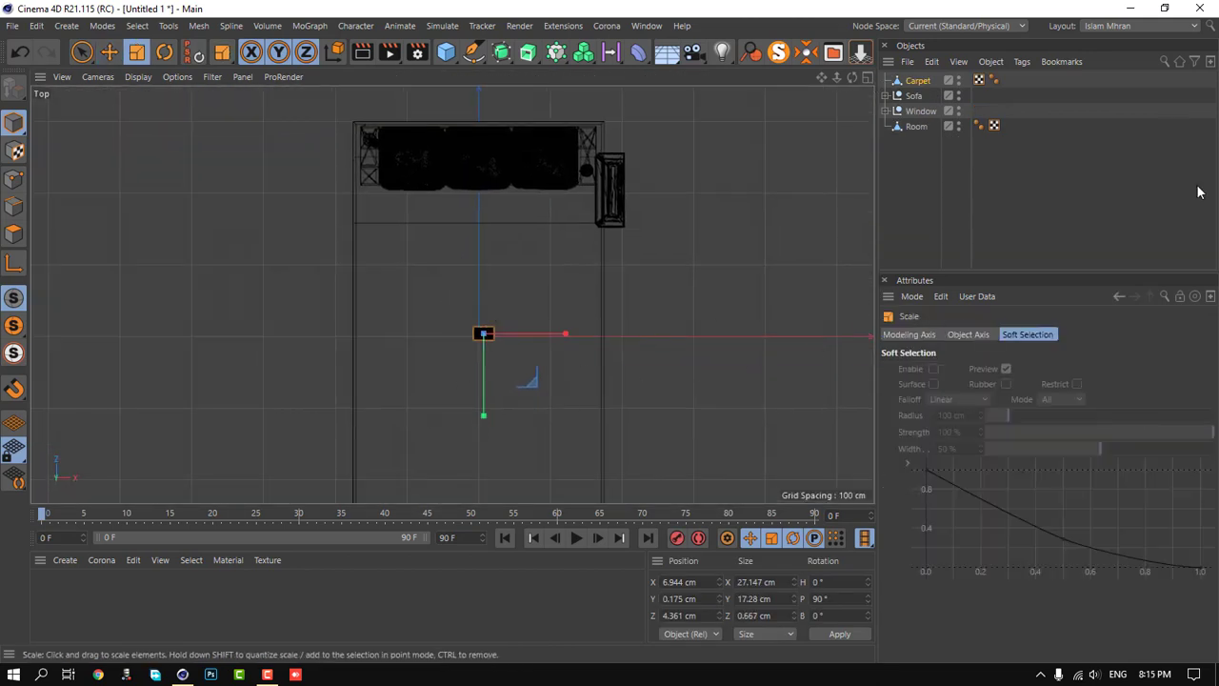
{"action": "mouse_move", "coordinate": [171, 419]}
{"action": "left_mouse_down"}
{"action": "mouse_move", "coordinate": [386, 413]}
{"action": "mouse_move", "coordinate": [1009, 286]}
{"action": "left_mouse_up"}
{"action": "key", "text": "e"}
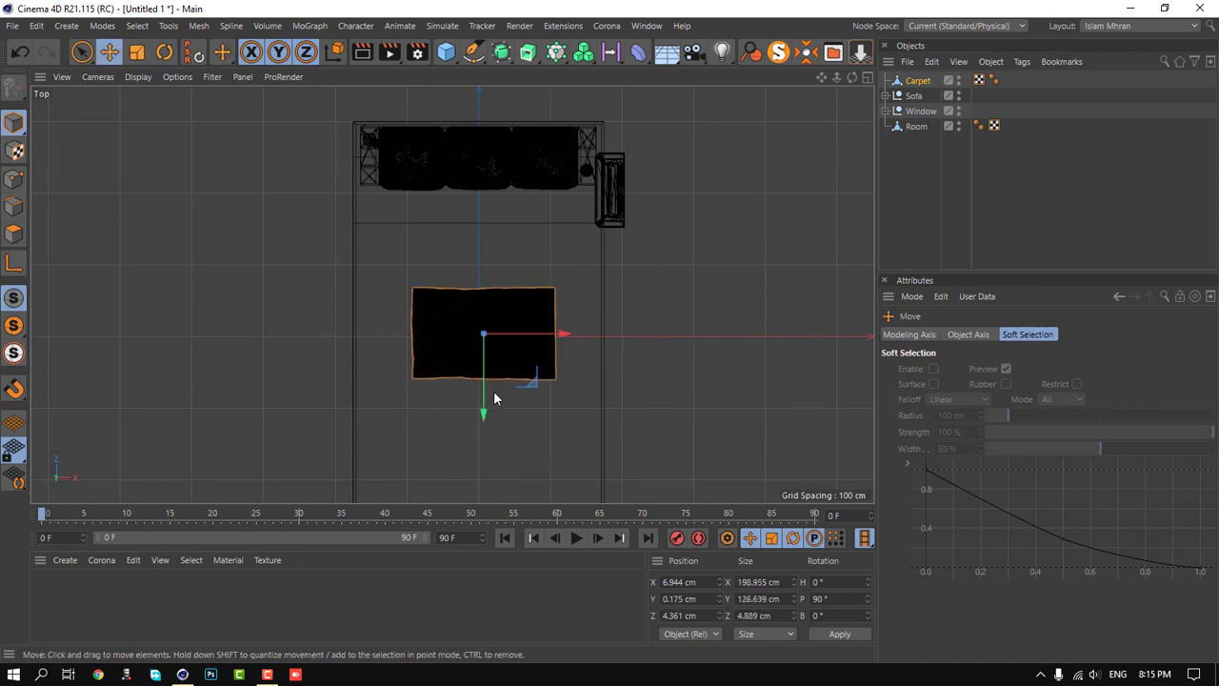
{"action": "left_click_drag", "start_coordinate": [486, 403], "coordinate": [546, 291]}
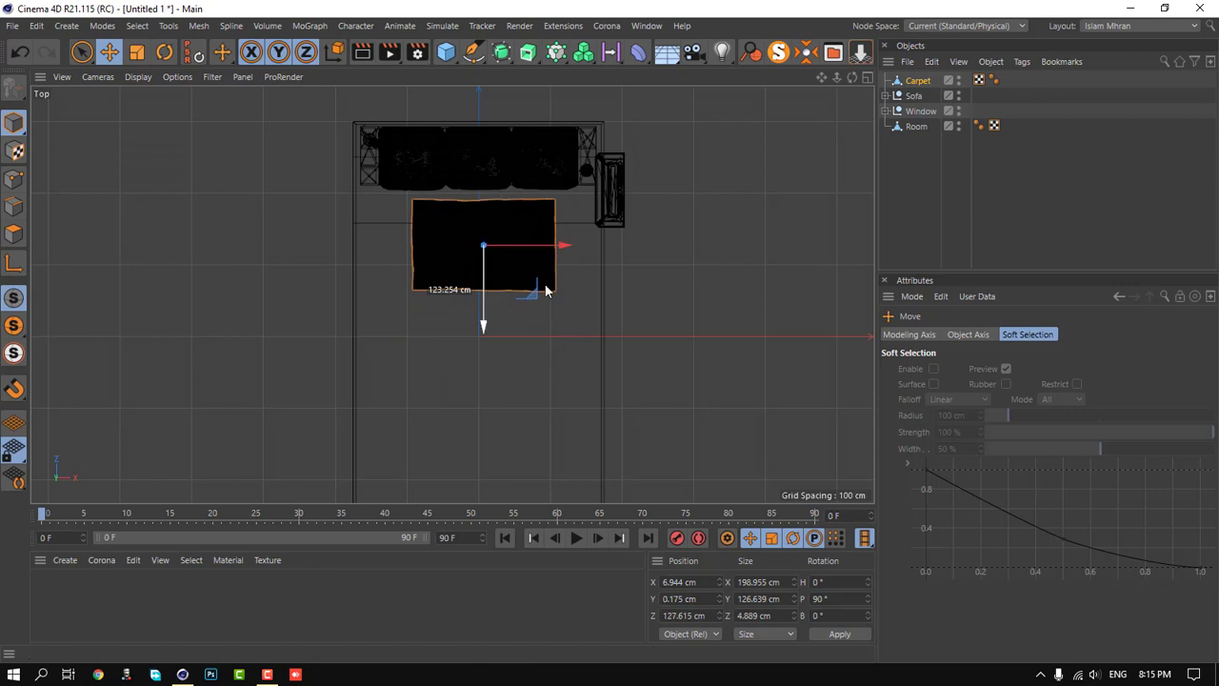
{"action": "left_click_drag", "start_coordinate": [562, 245], "coordinate": [575, 246]}
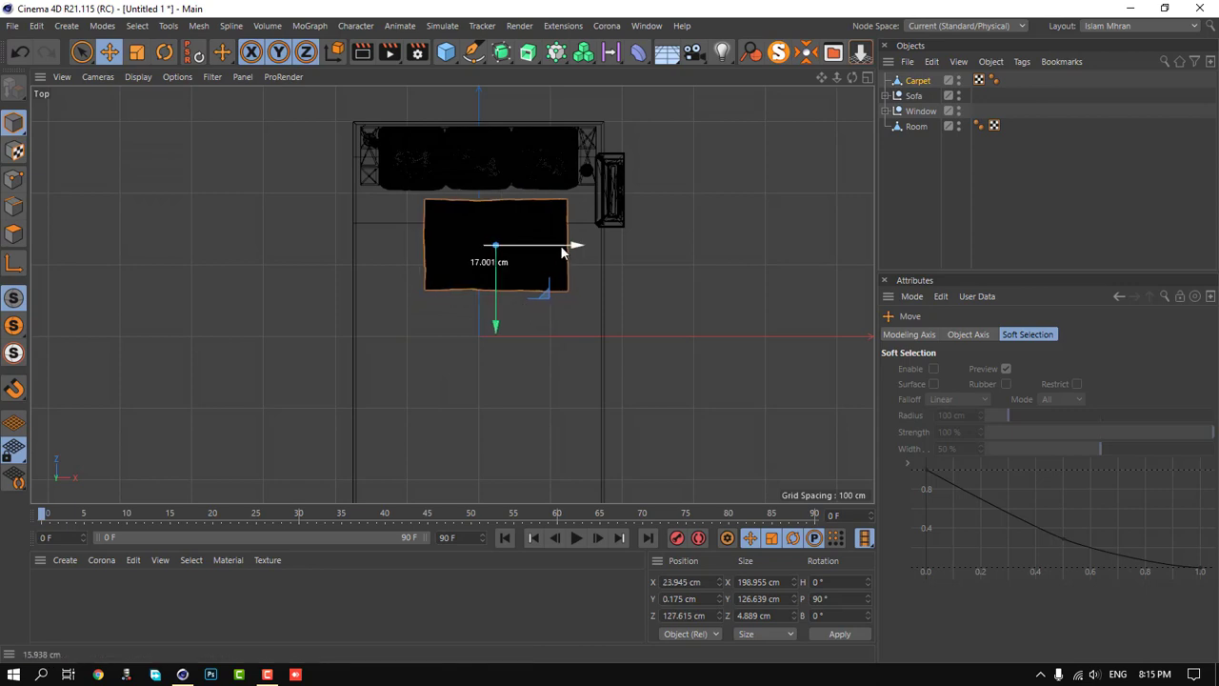
- In the Perspective view, raise the carpet to Y 2.484 cm so it lies on the floor
{"action": "left_click", "coordinate": [866, 78]}
{"action": "left_click", "coordinate": [446, 77]}
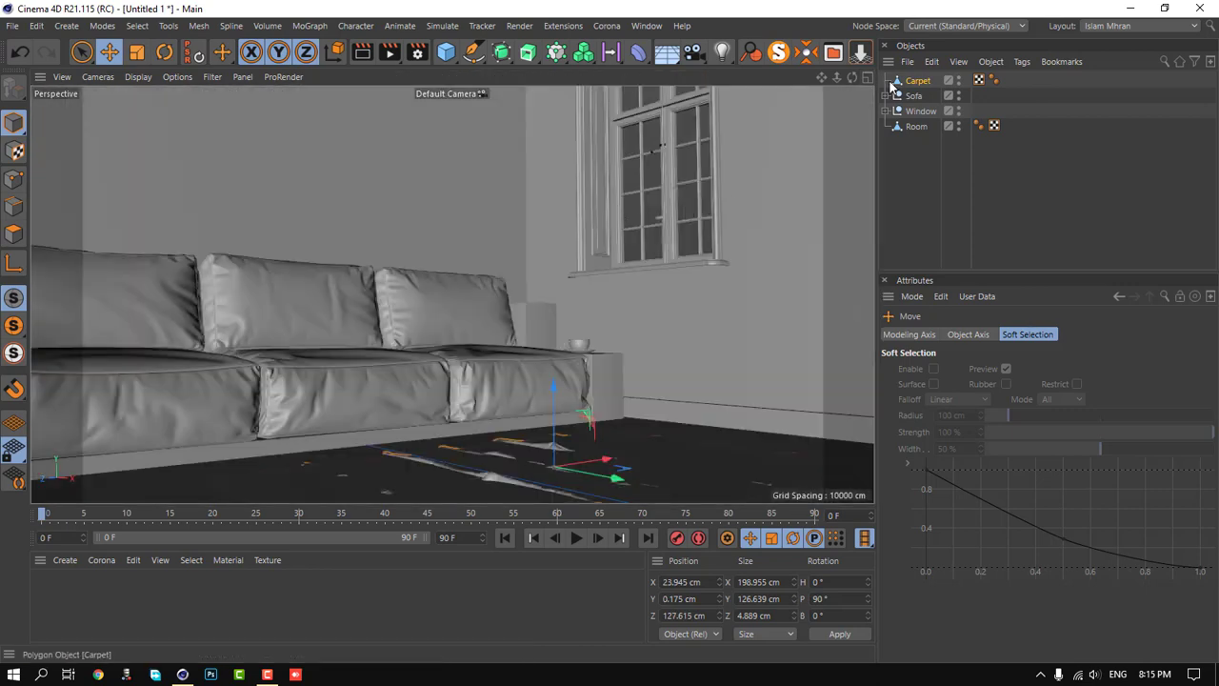
{"action": "left_click_drag", "start_coordinate": [617, 475], "coordinate": [617, 470]}
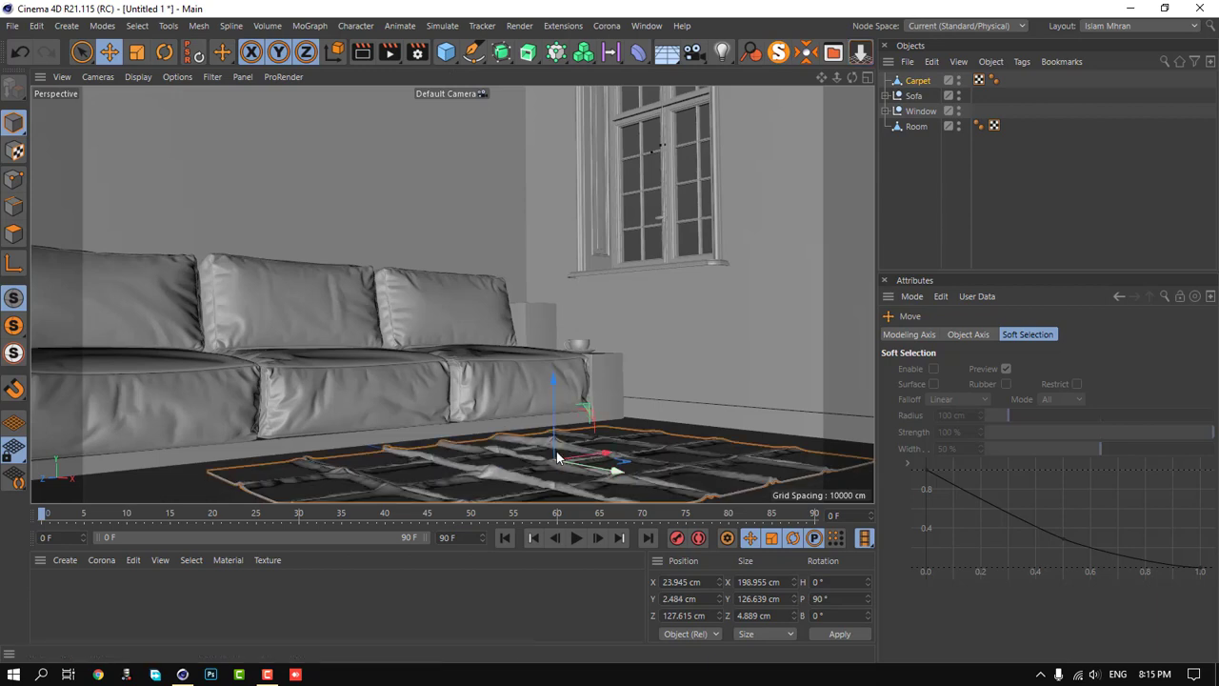
{"action": "left_click_drag", "start_coordinate": [557, 442], "coordinate": [556, 438]}
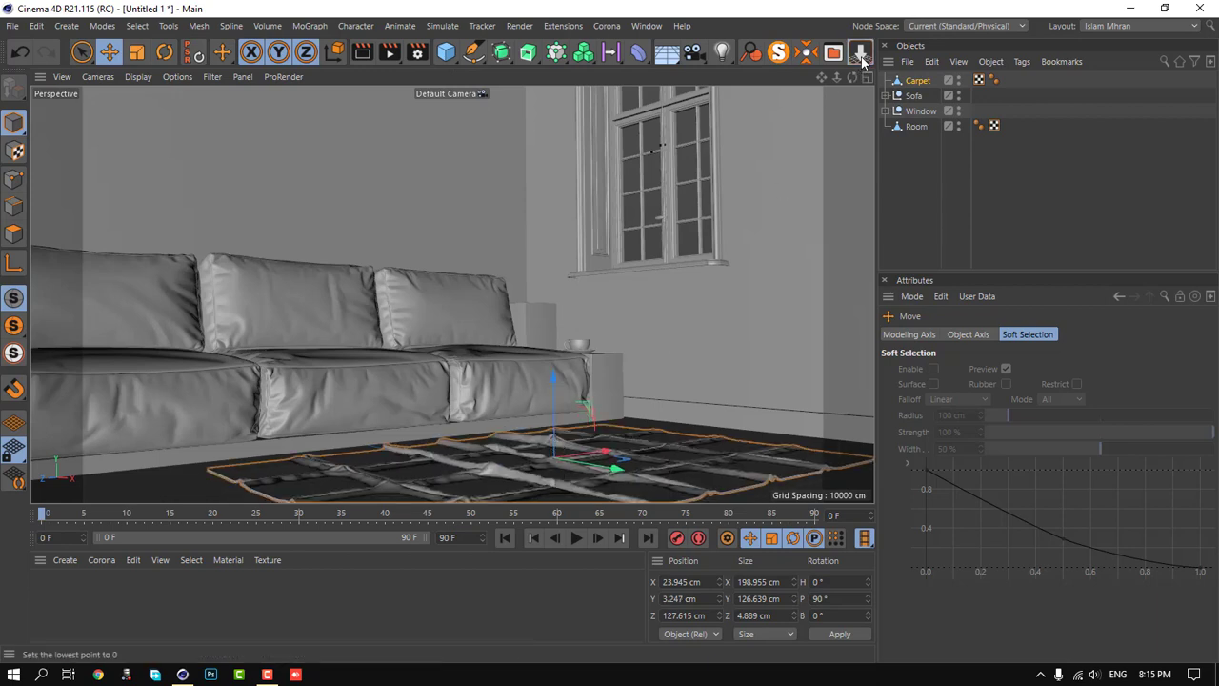
{"action": "key", "text": "ctrl+z"}
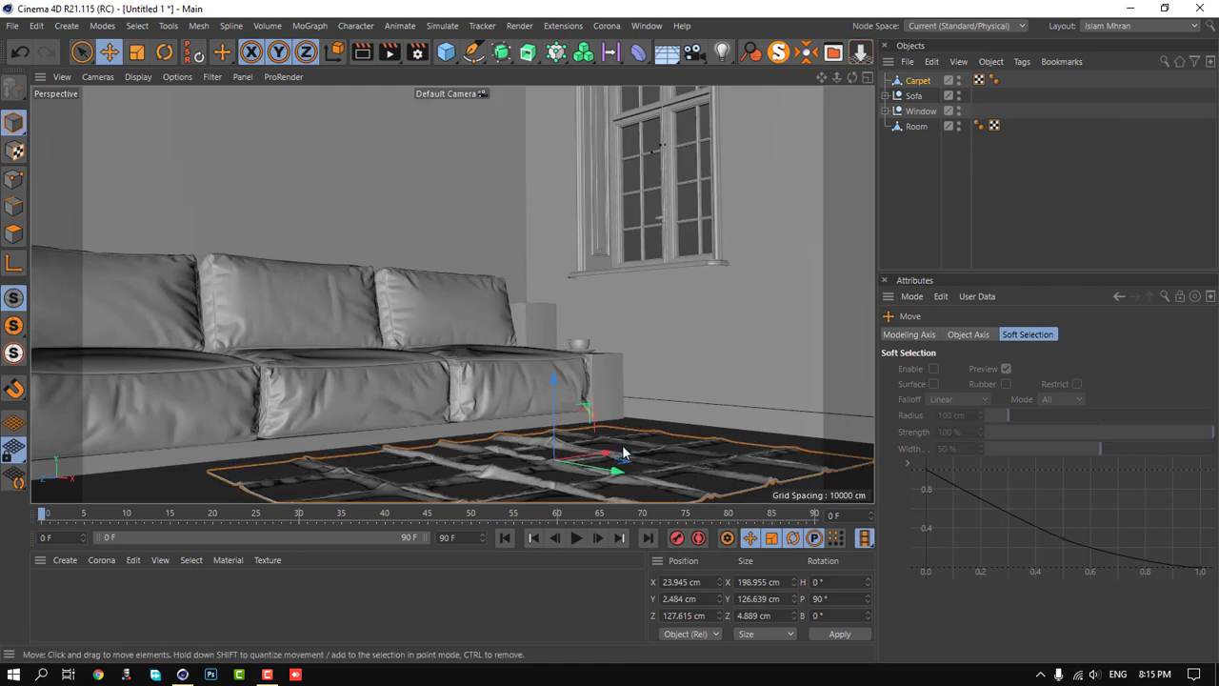
{"action": "mouse_move", "coordinate": [624, 454]}
{"action": "left_mouse_down", "text": "alt"}
{"action": "mouse_move", "coordinate": [511, 414]}
{"action": "mouse_move", "coordinate": [523, 448]}
{"action": "mouse_move", "coordinate": [558, 435]}
{"action": "mouse_move", "coordinate": [550, 426]}
{"action": "left_mouse_up", "text": "alt"}
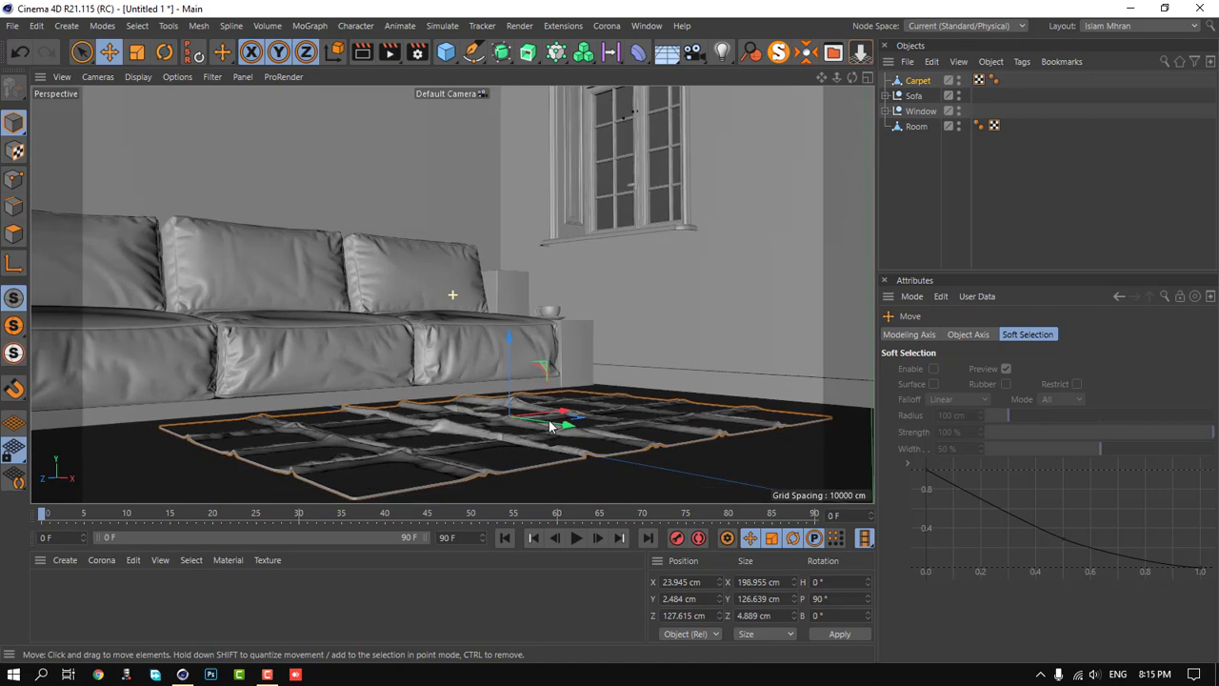
{"action": "left_click", "coordinate": [900, 182]}
- Group Carpet, Sofa, Window and Room under a null renamed 'Room'
{"action": "left_click_drag", "start_coordinate": [918, 80], "coordinate": [942, 143]}
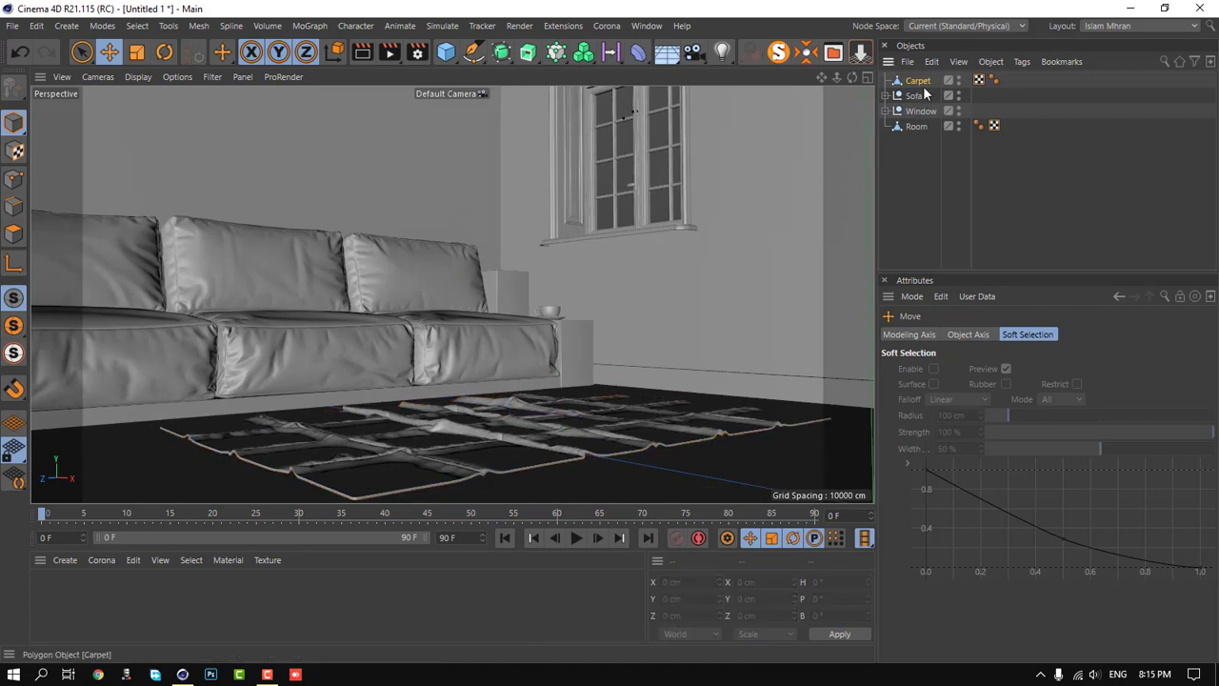
{"action": "left_click_drag", "start_coordinate": [1031, 198], "coordinate": [880, 71]}
{"action": "right_click", "coordinate": [925, 155]}
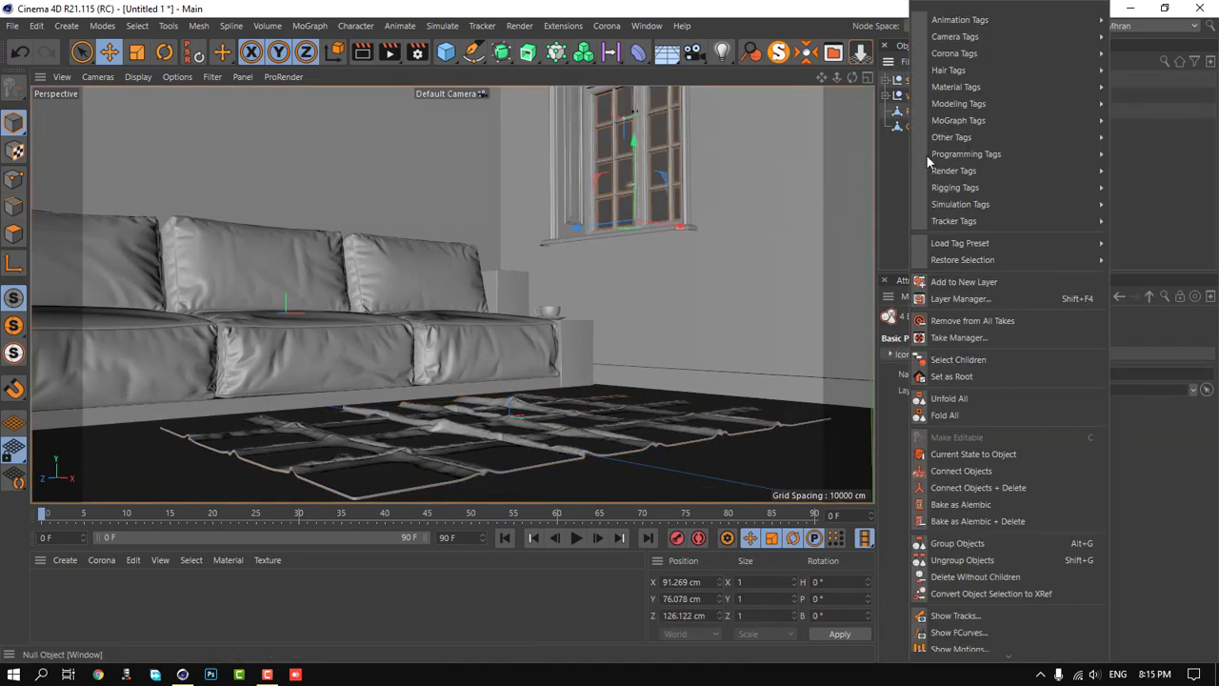
{"action": "left_click", "coordinate": [975, 544]}
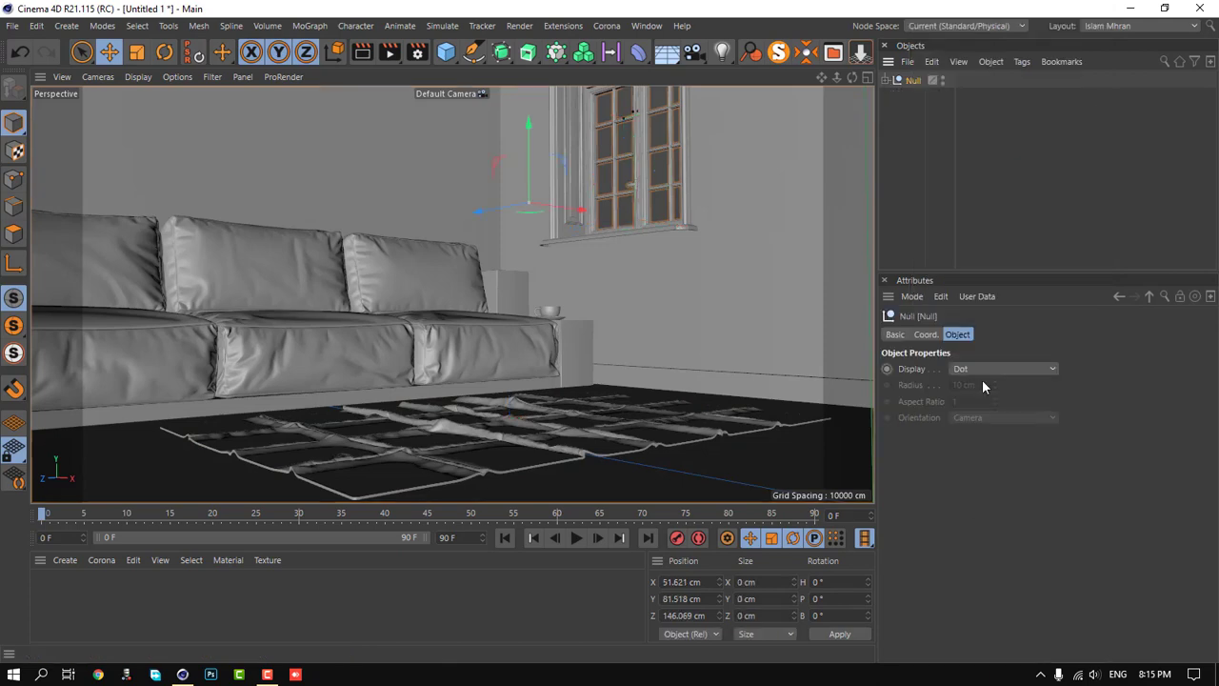
{"action": "double_click", "coordinate": [917, 80]}
{"action": "type", "text": "Room"}
{"action": "key", "text": "Return"}
{"action": "left_click", "coordinate": [895, 234]}
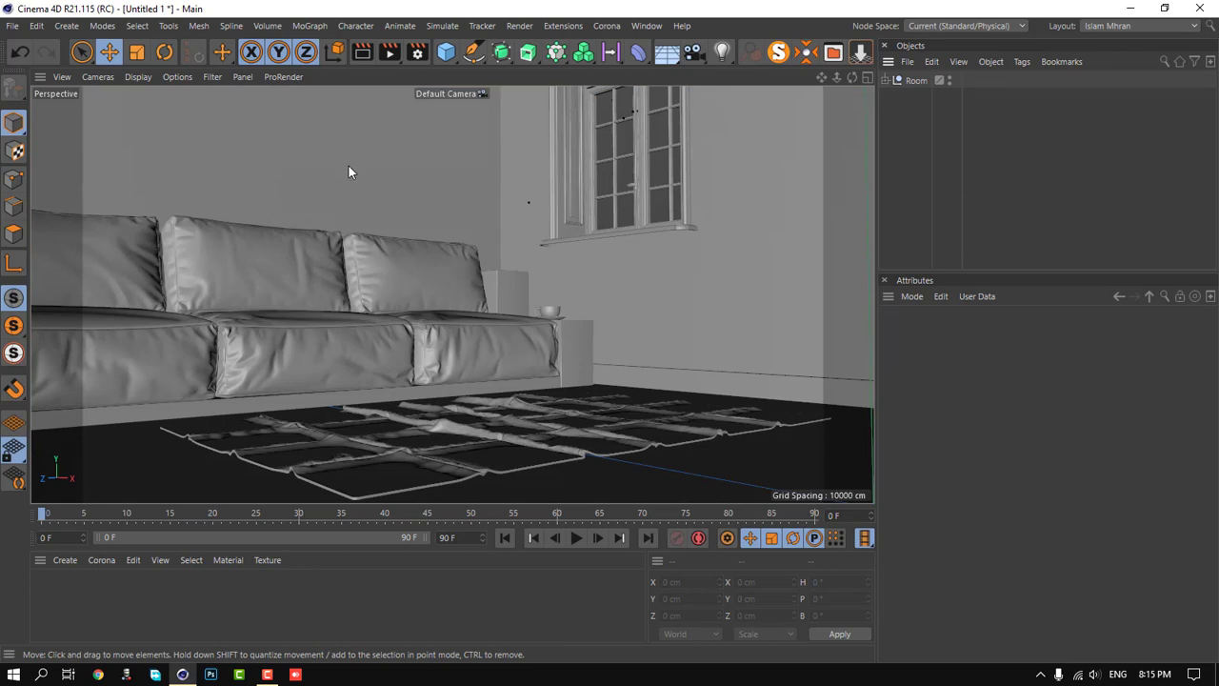
- Set the render output to the HDTV 1080 24 preset (1920 × 1080, 24 fps)
{"action": "left_click", "coordinate": [419, 53]}
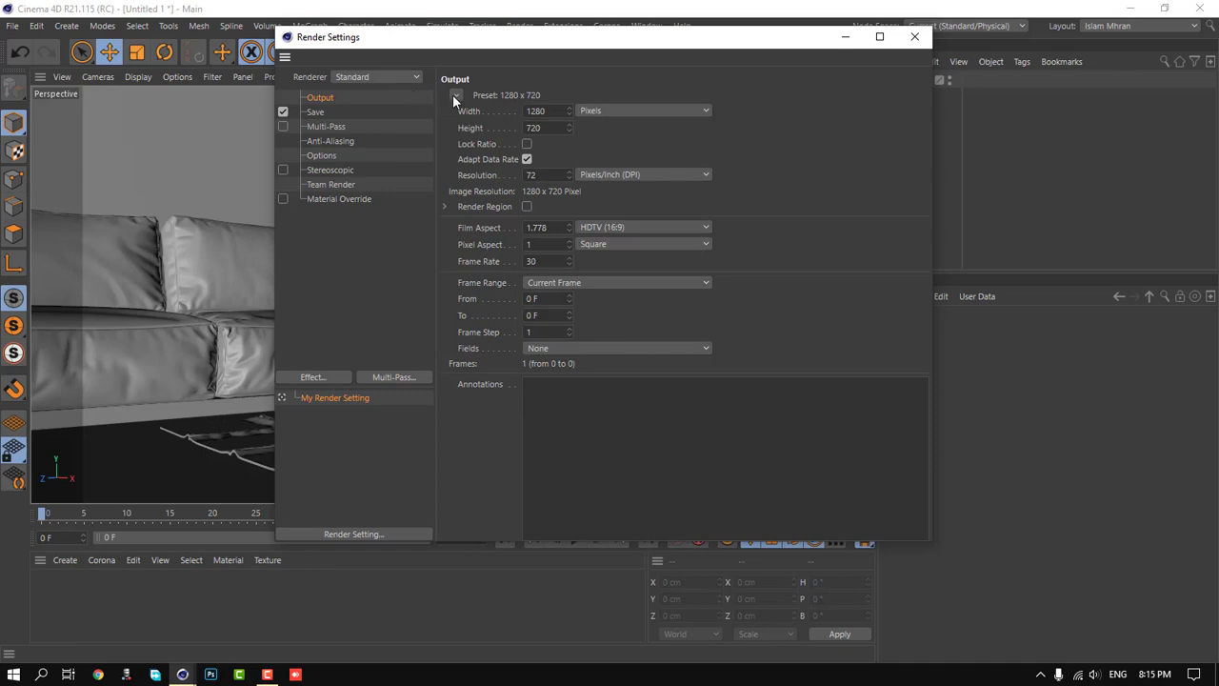
{"action": "left_click", "coordinate": [454, 96]}
{"action": "mouse_move", "coordinate": [485, 143]}
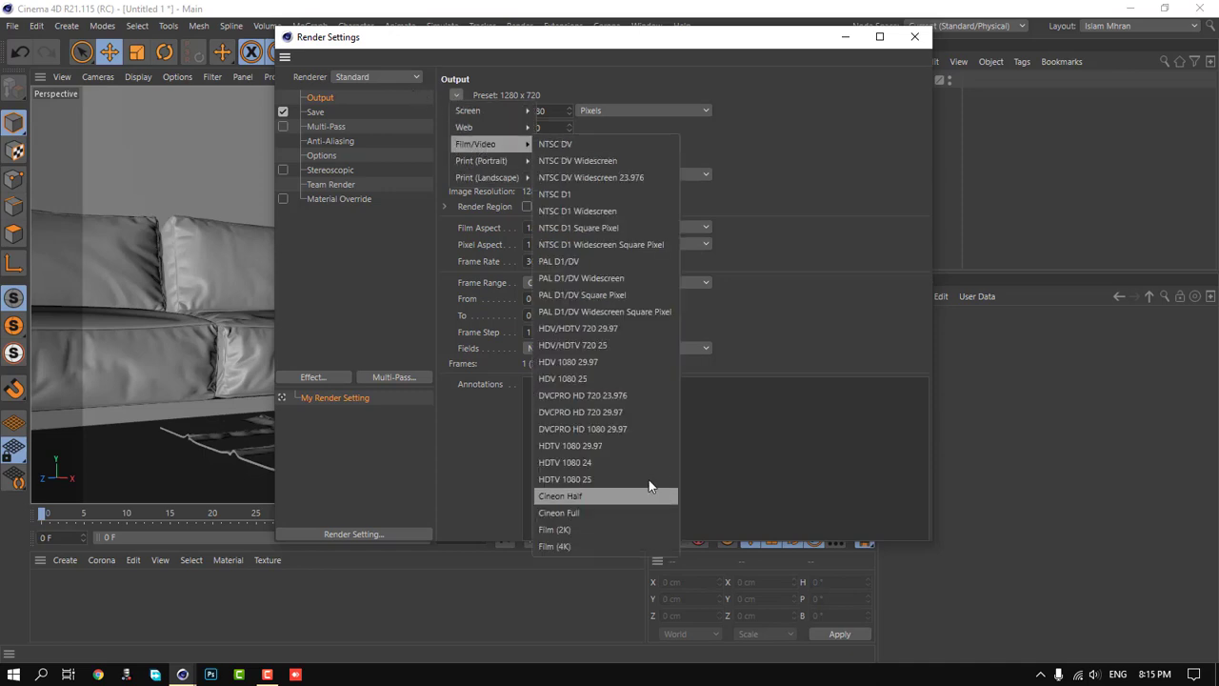
{"action": "left_click", "coordinate": [596, 464]}
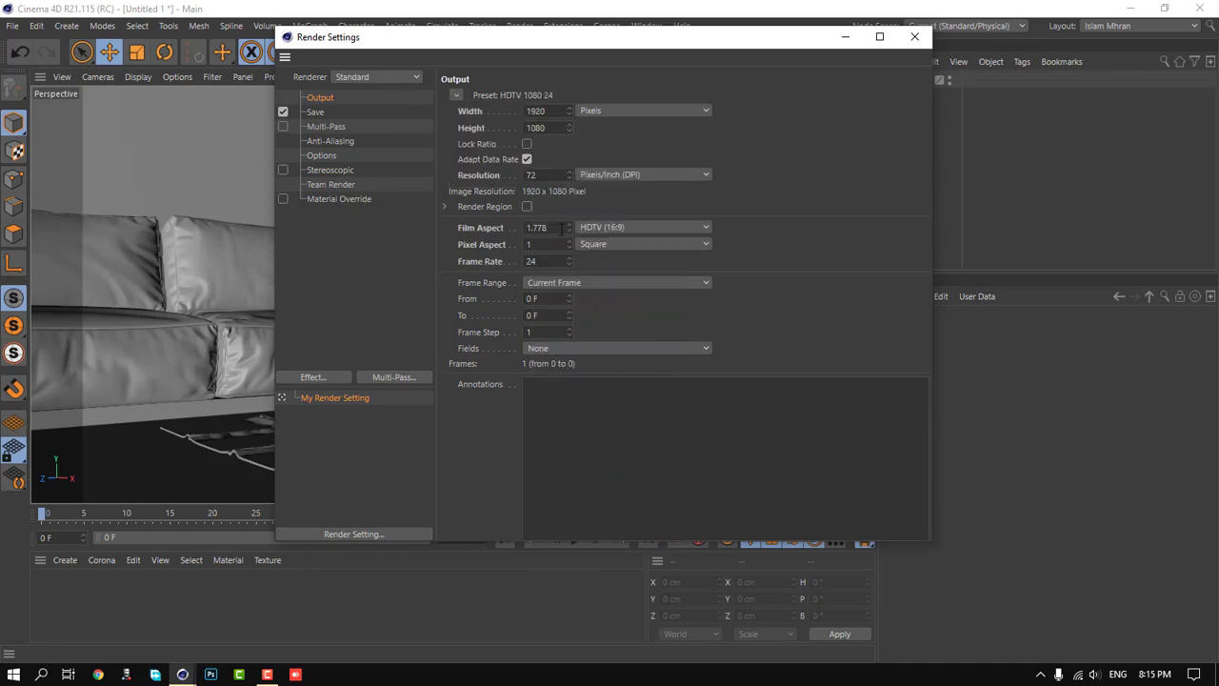
{"action": "left_click_drag", "start_coordinate": [606, 63], "coordinate": [587, 67]}
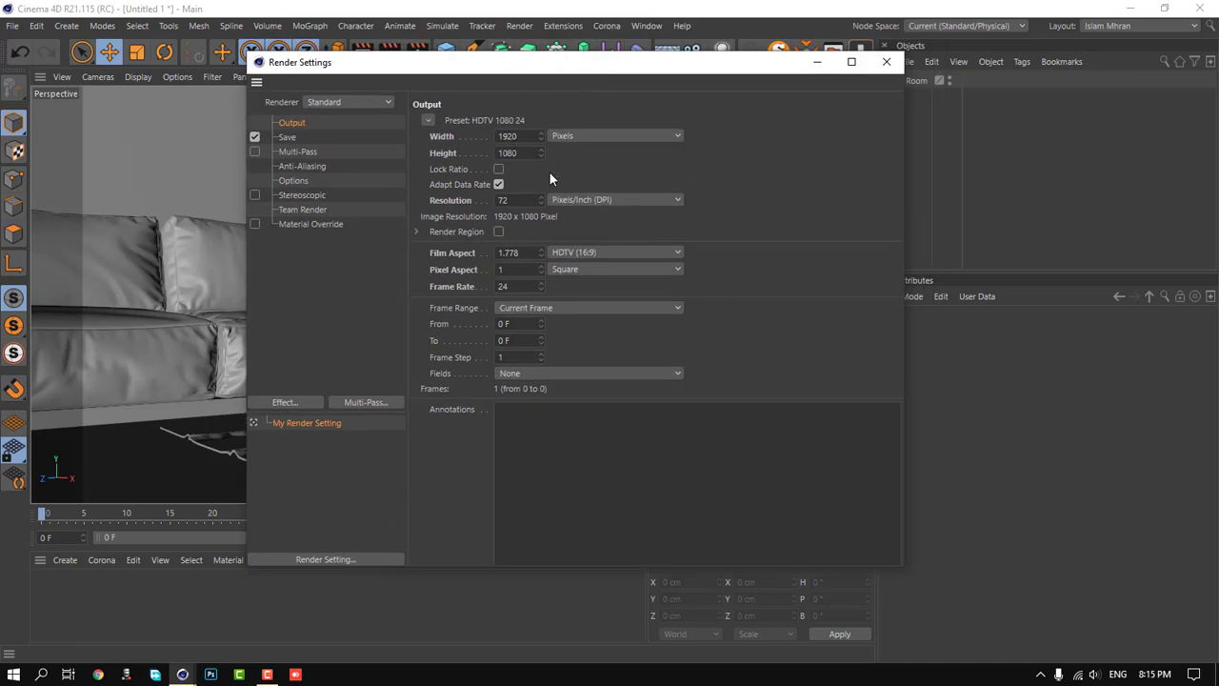
- Switch the renderer from Standard to Corona and close Render Settings
{"action": "left_click", "coordinate": [372, 104]}
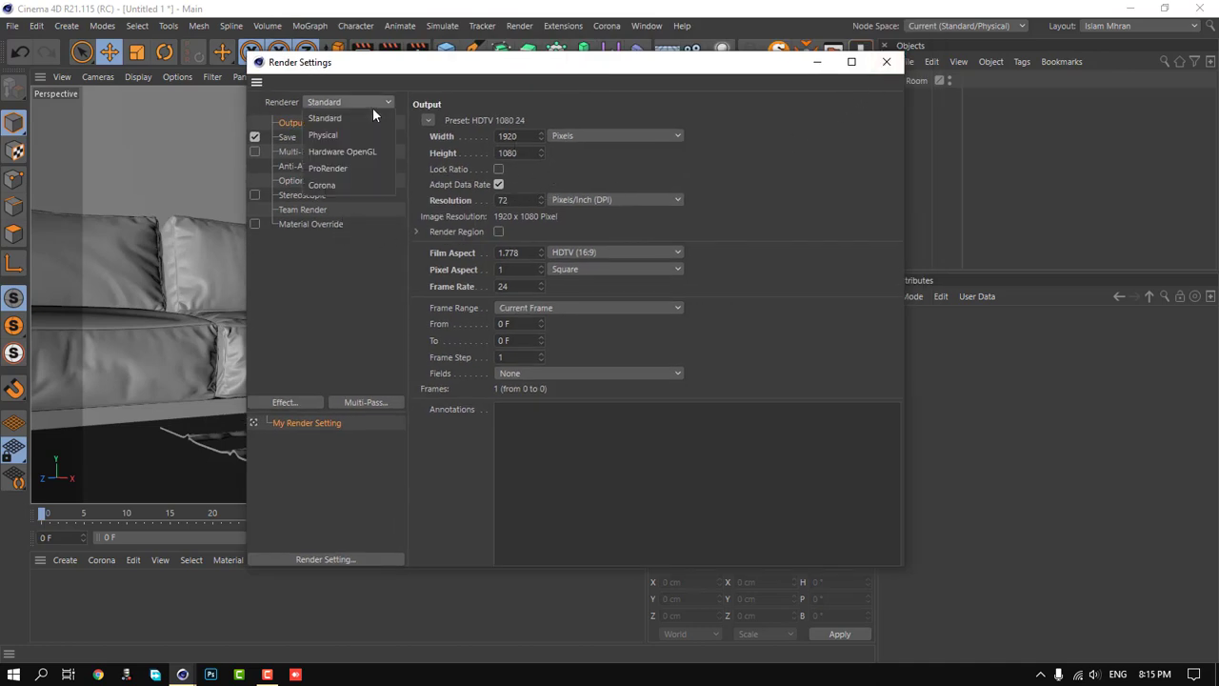
{"action": "left_click", "coordinate": [342, 184]}
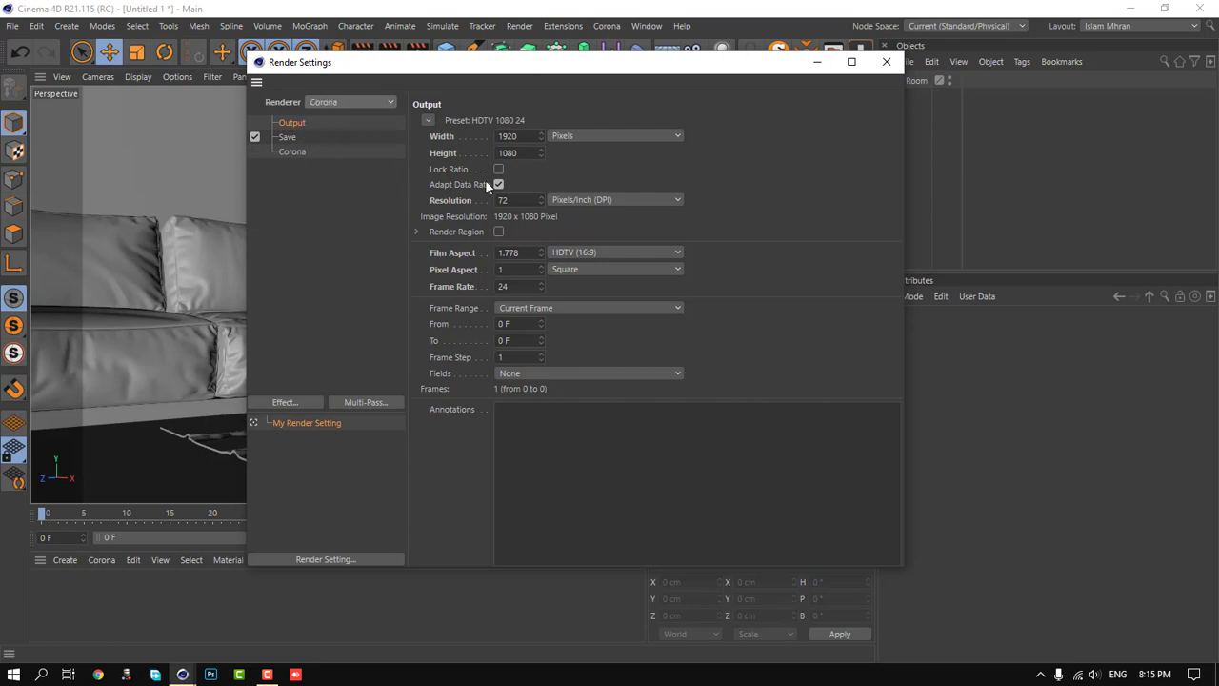
{"action": "left_click", "coordinate": [888, 62]}
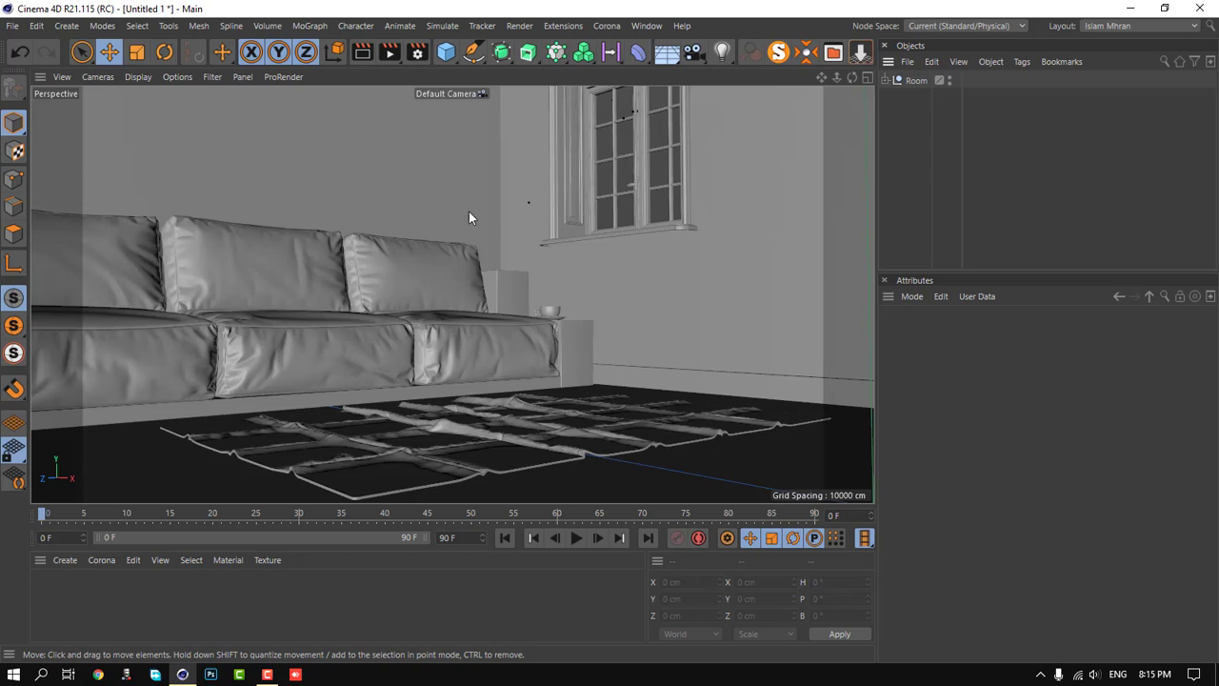
- Add a Corona Sky, delete its Corona Sky tag, and select the Sky object
{"action": "left_click", "coordinate": [614, 27]}
{"action": "left_click", "coordinate": [653, 52]}
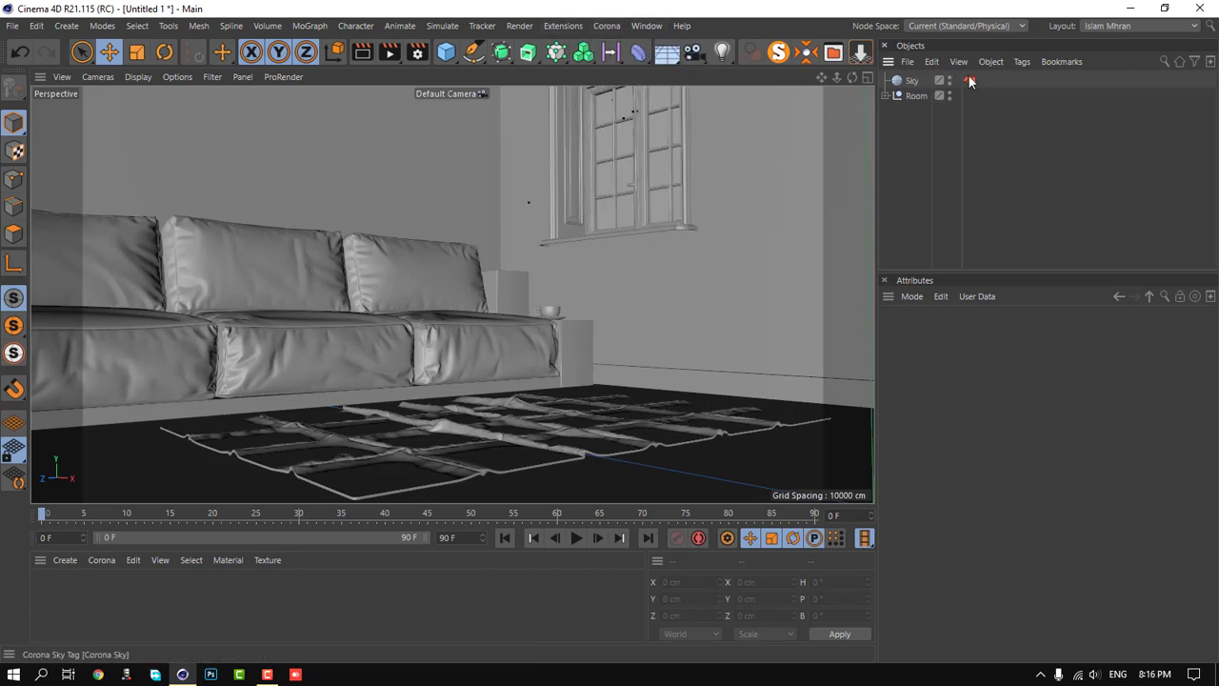
{"action": "left_click", "coordinate": [970, 81]}
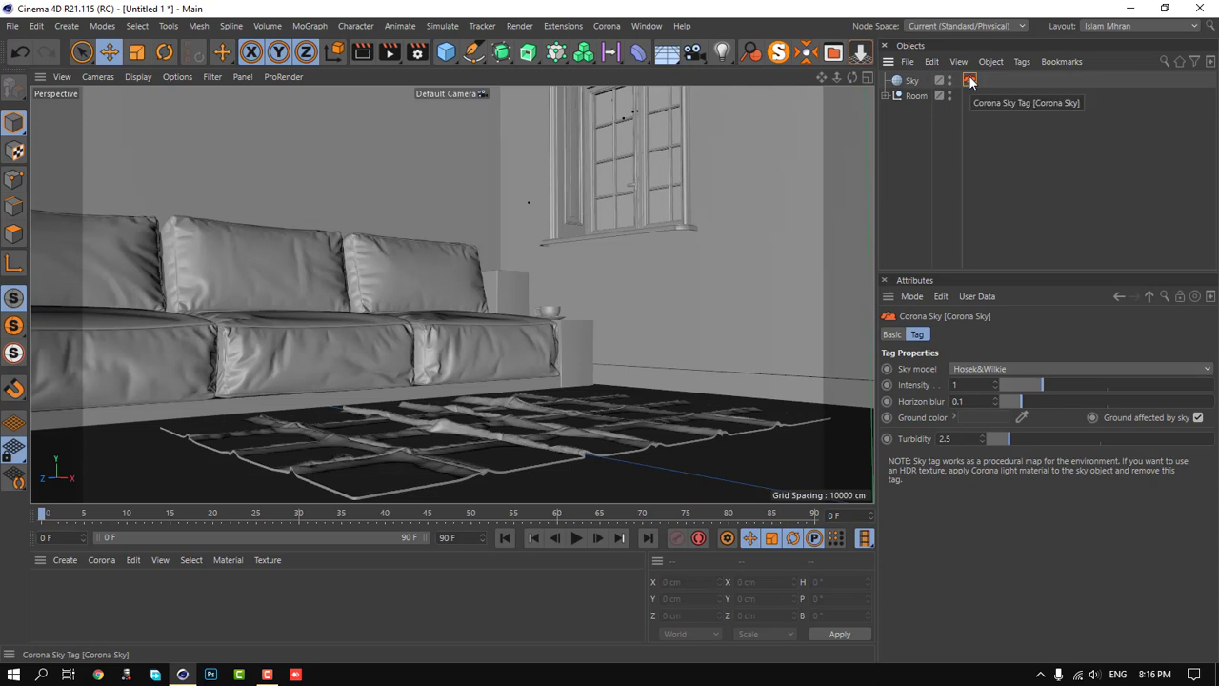
{"action": "key", "text": "Delete"}
{"action": "left_click", "coordinate": [912, 81]}
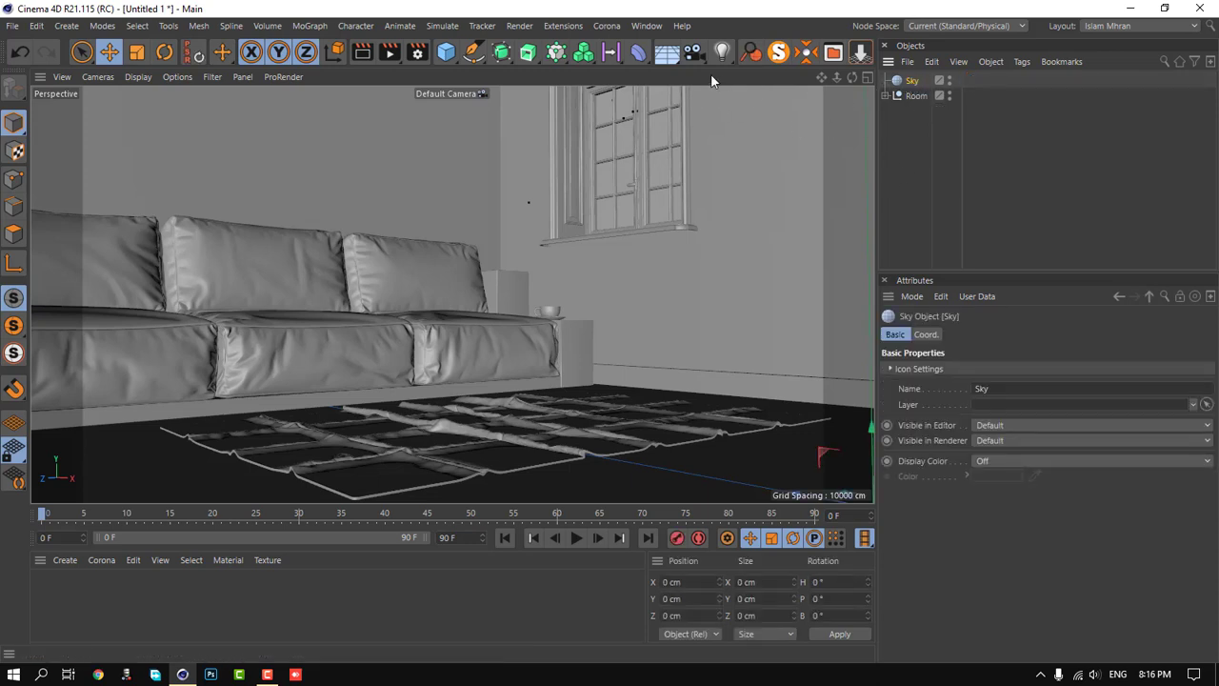
{"action": "left_click", "coordinate": [667, 52]}
- Create a new Corona material with diffuse turned off and self-illumination turned on
{"action": "left_click", "coordinate": [102, 561]}
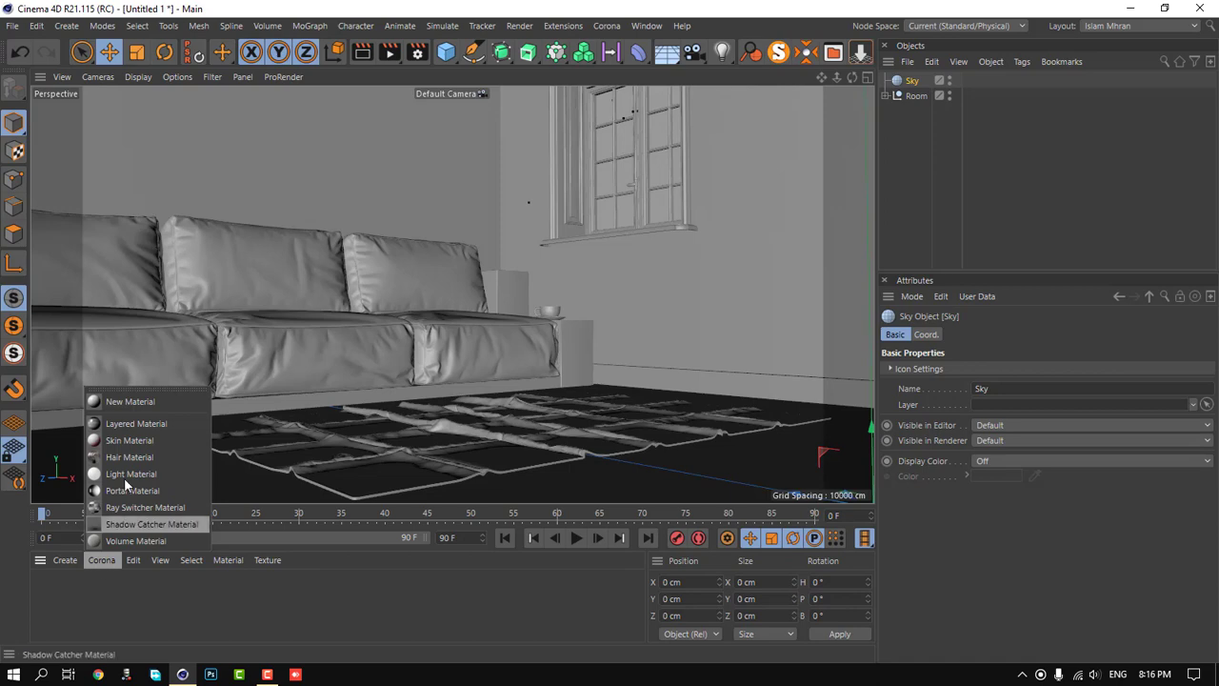
{"action": "left_click", "coordinate": [138, 401]}
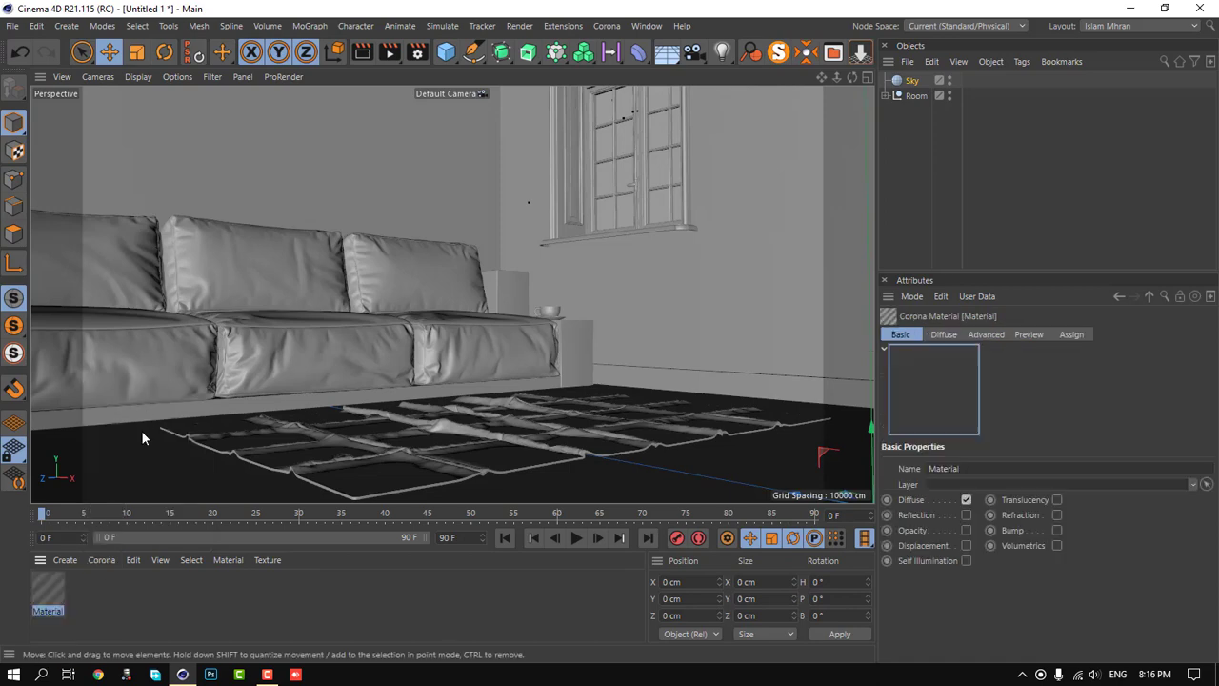
{"action": "double_click", "coordinate": [49, 588]}
{"action": "left_click_drag", "start_coordinate": [423, 106], "coordinate": [344, 65]}
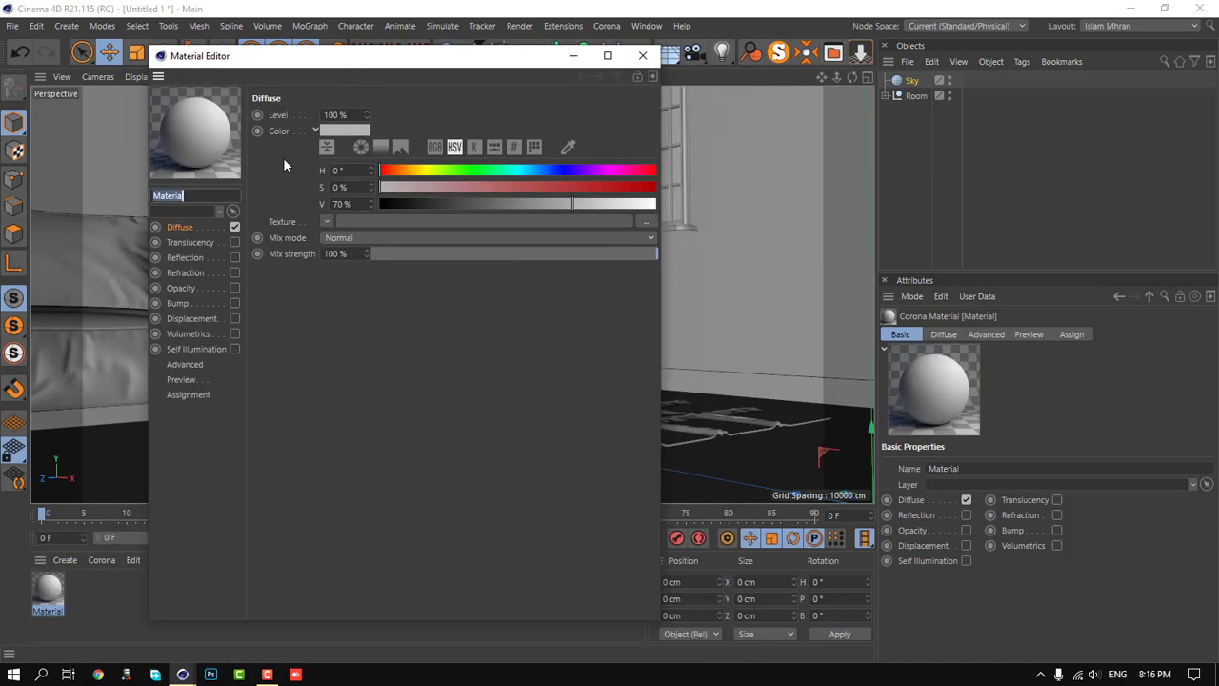
{"action": "left_click", "coordinate": [234, 228]}
{"action": "left_click", "coordinate": [227, 349]}
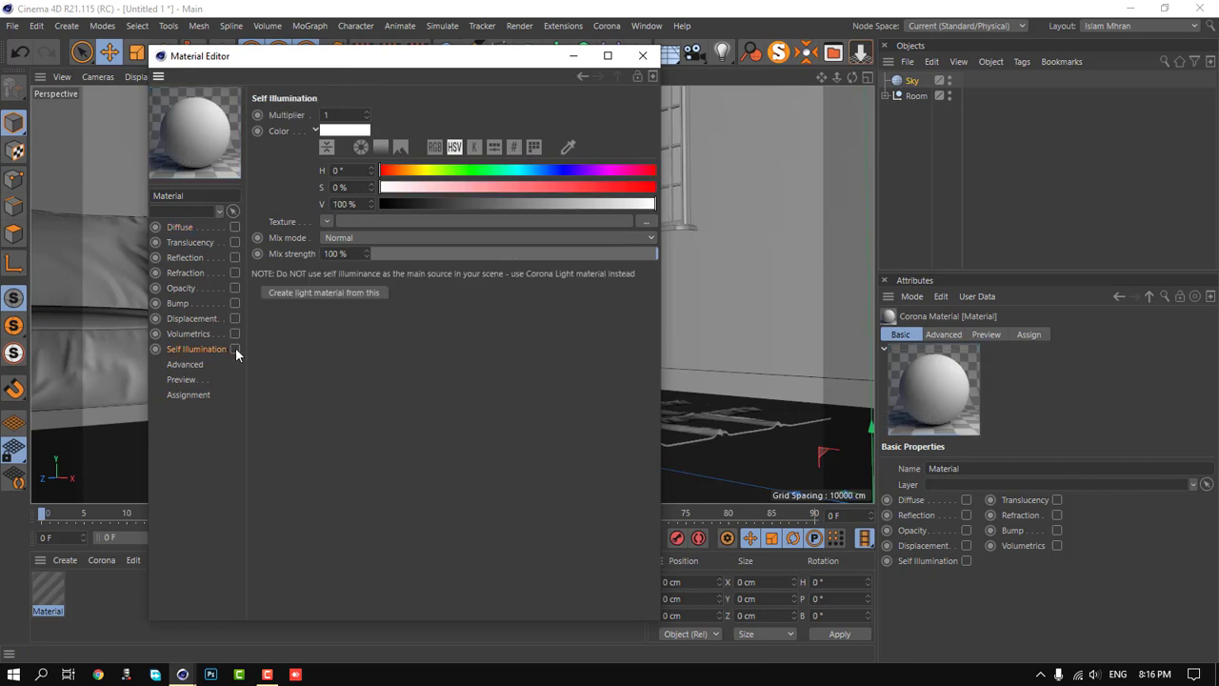
{"action": "left_click", "coordinate": [234, 350]}
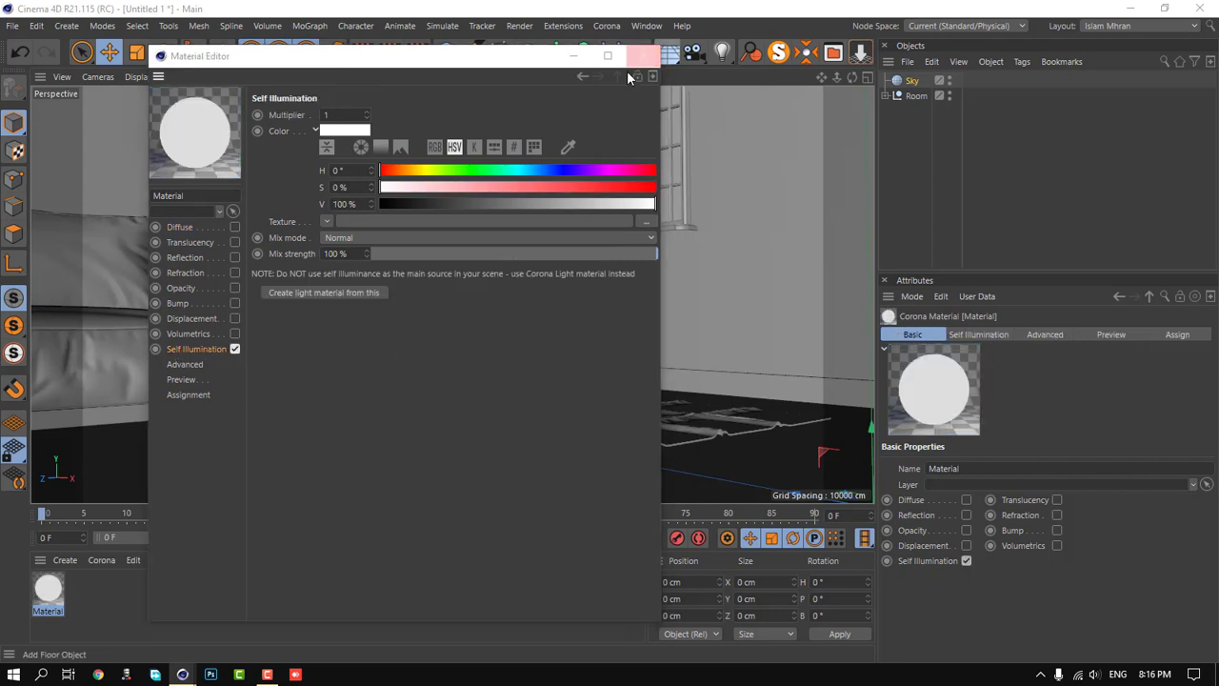
- Apply the self-illuminated material to the Sky object and start a test render
{"action": "left_click", "coordinate": [652, 57]}
{"action": "left_click", "coordinate": [71, 583]}
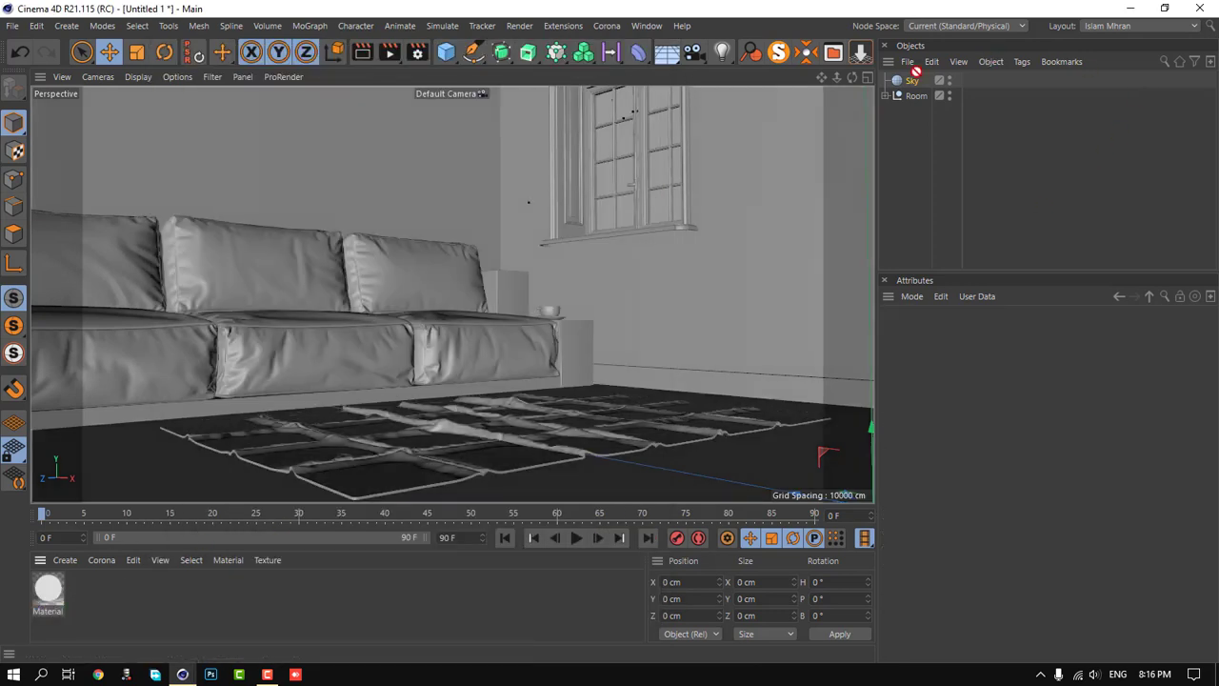
{"action": "left_click_drag", "start_coordinate": [49, 589], "coordinate": [912, 80]}
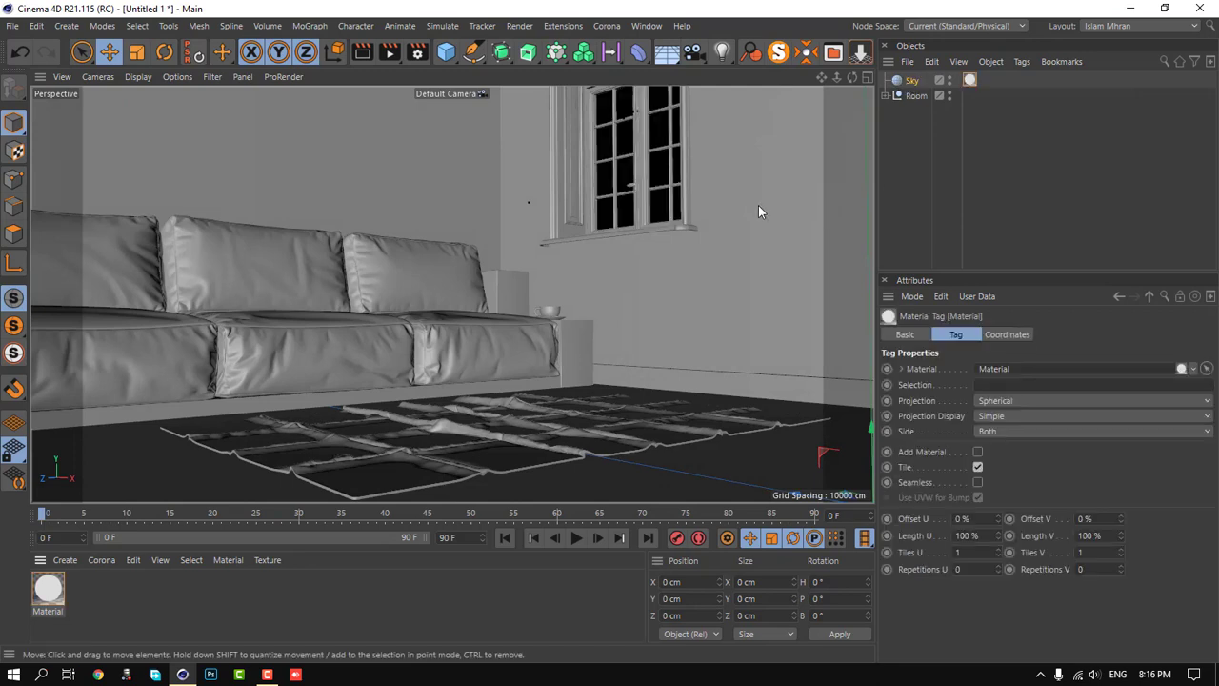
{"action": "left_click", "coordinate": [390, 53]}
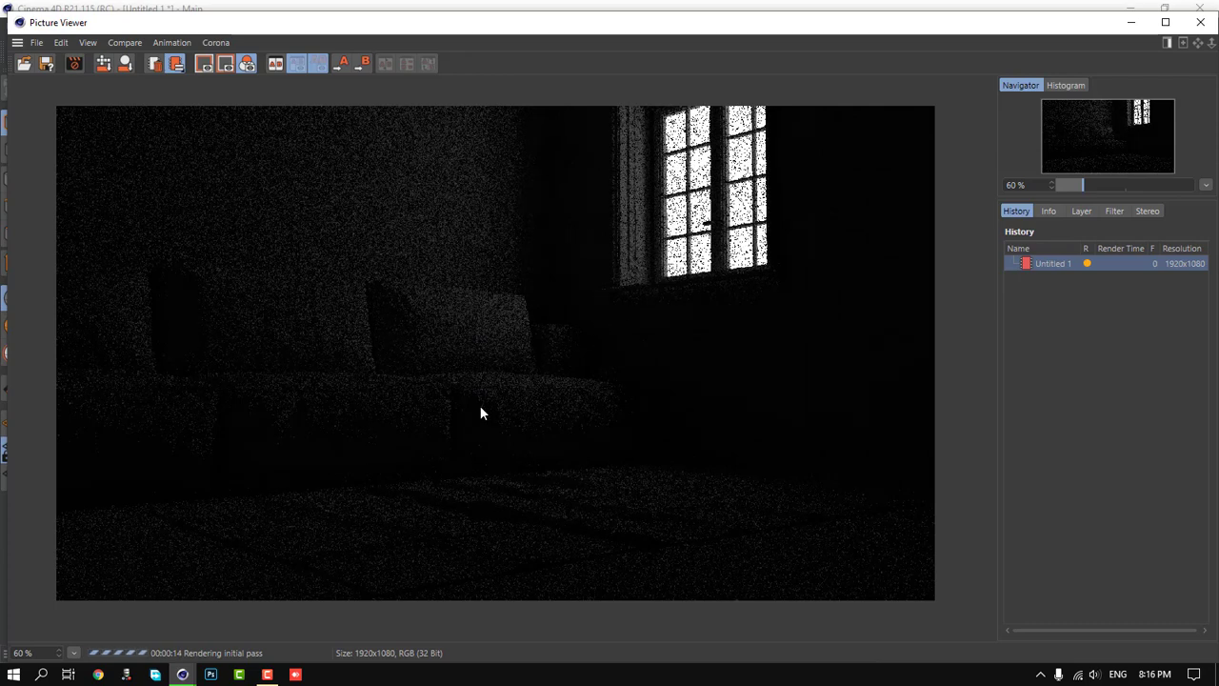
- Stop the dark test render, close the Picture Viewer and reopen the sky material
{"action": "left_click", "coordinate": [74, 62]}
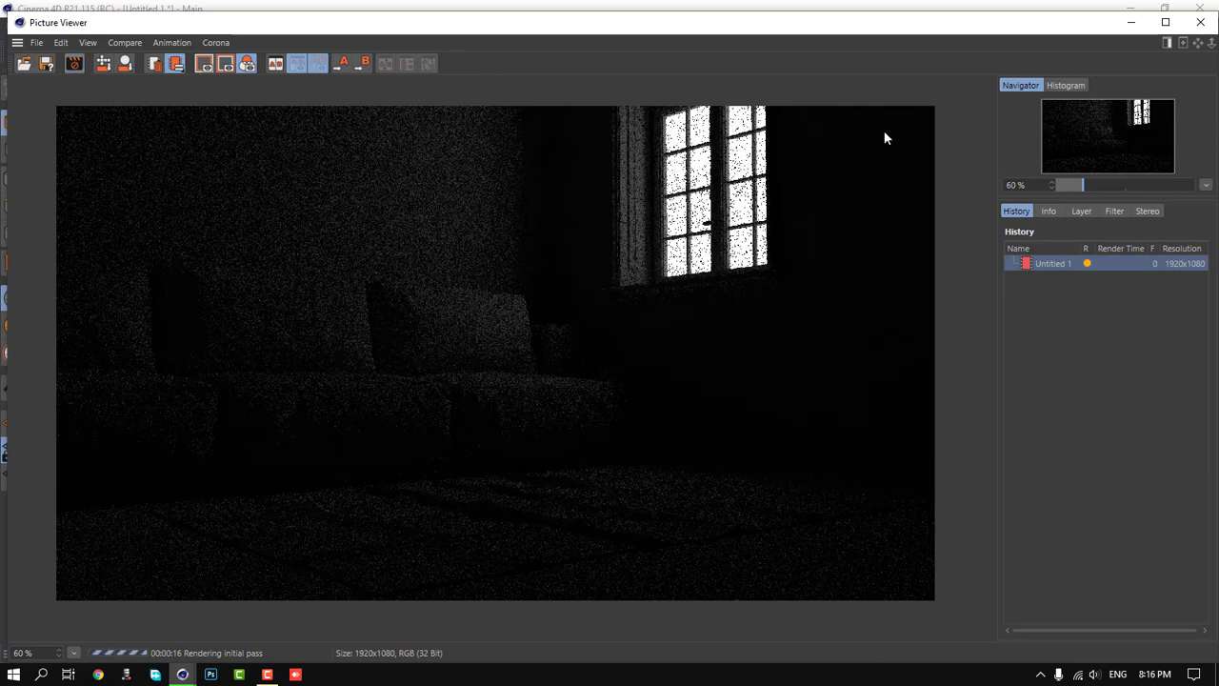
{"action": "left_click", "coordinate": [1194, 28]}
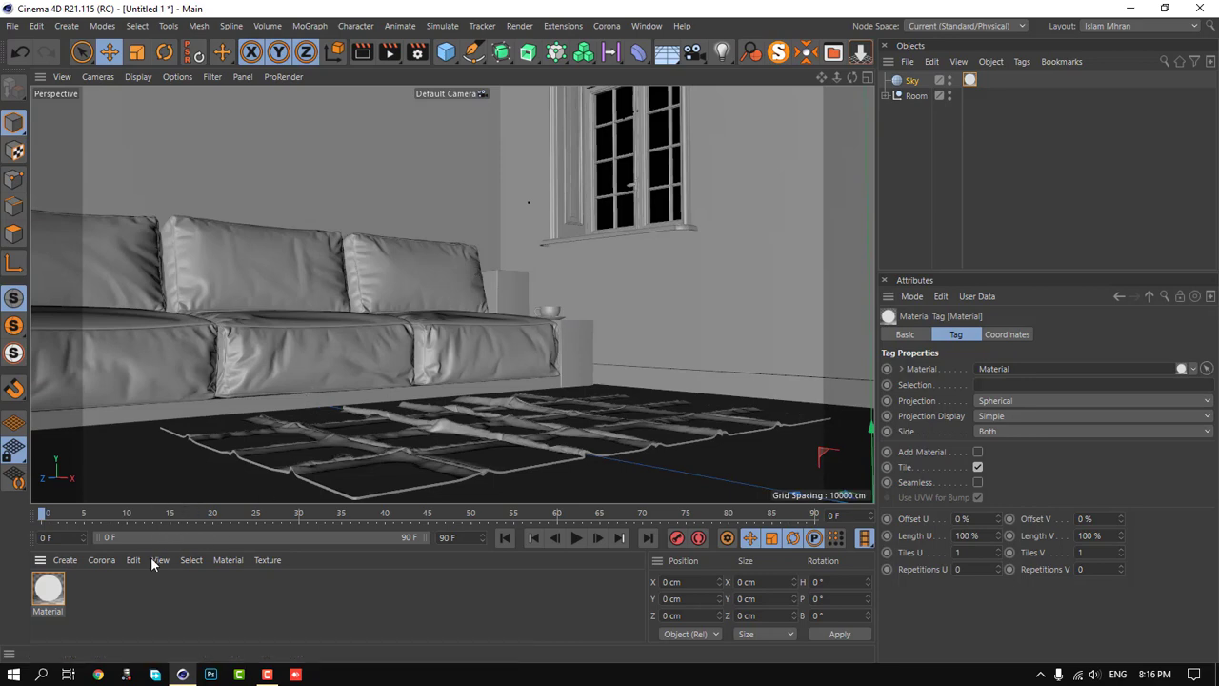
{"action": "double_click", "coordinate": [48, 588]}
- Set the sky material's self-illumination multiplier to 10 and render the room again
{"action": "left_click", "coordinate": [423, 157]}
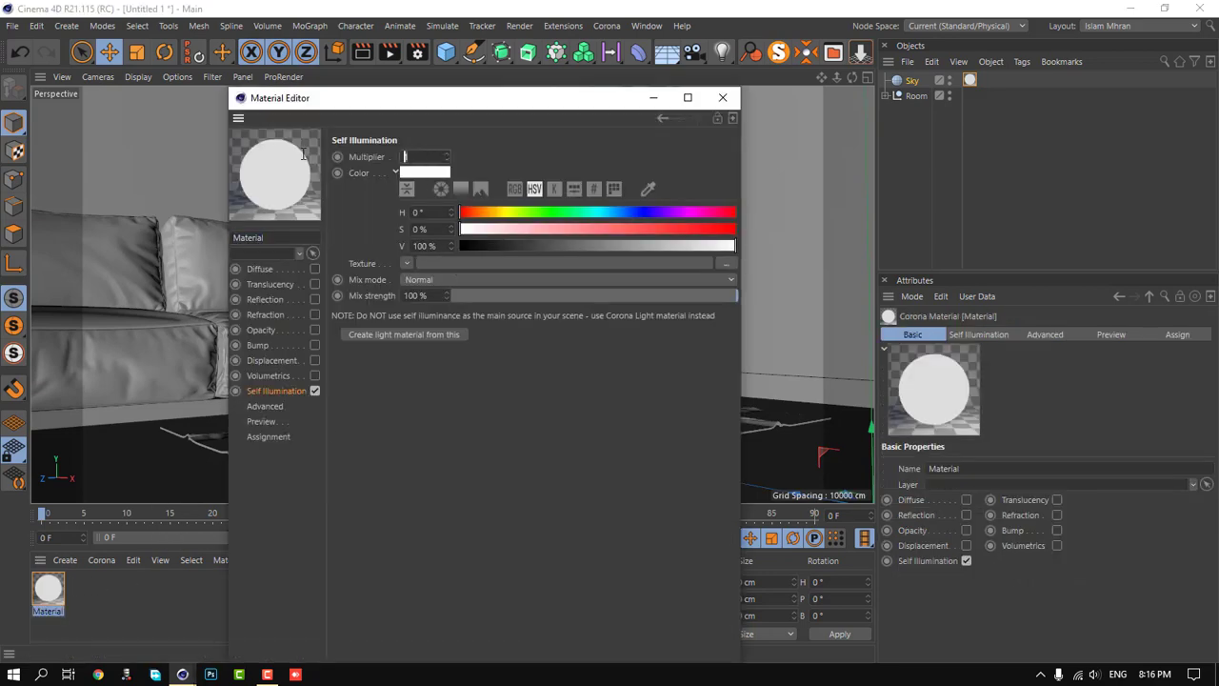
{"action": "type", "text": "10"}
{"action": "key", "text": "Return"}
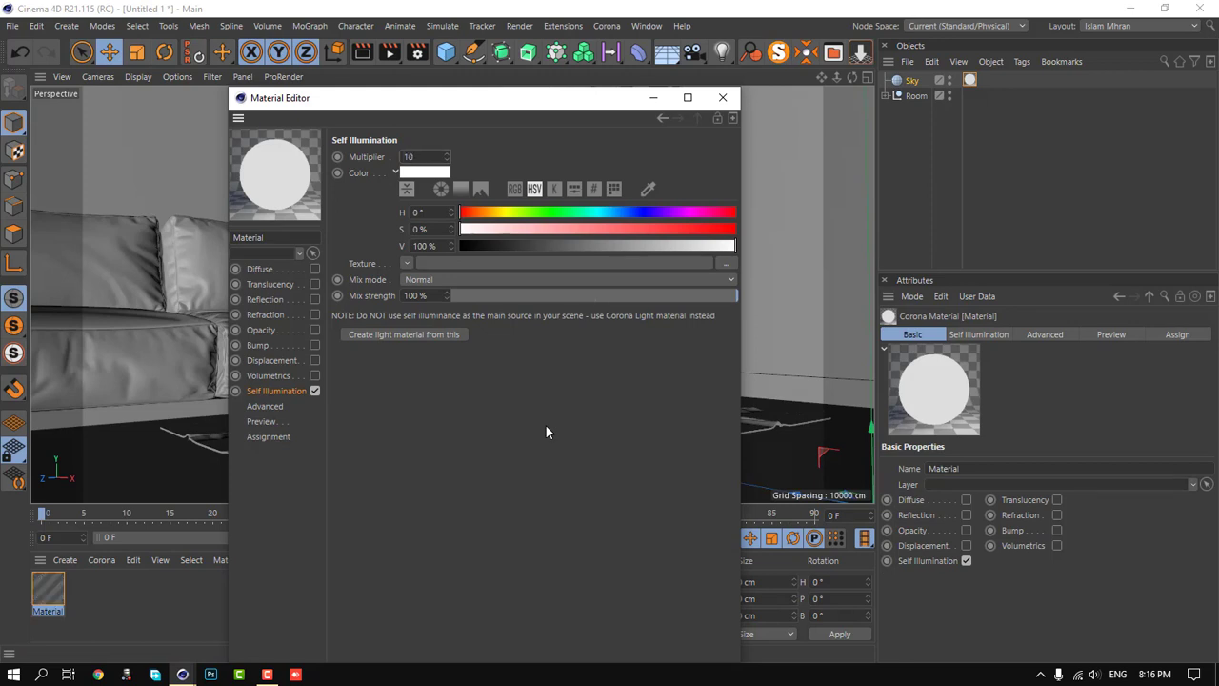
{"action": "left_click", "coordinate": [721, 99]}
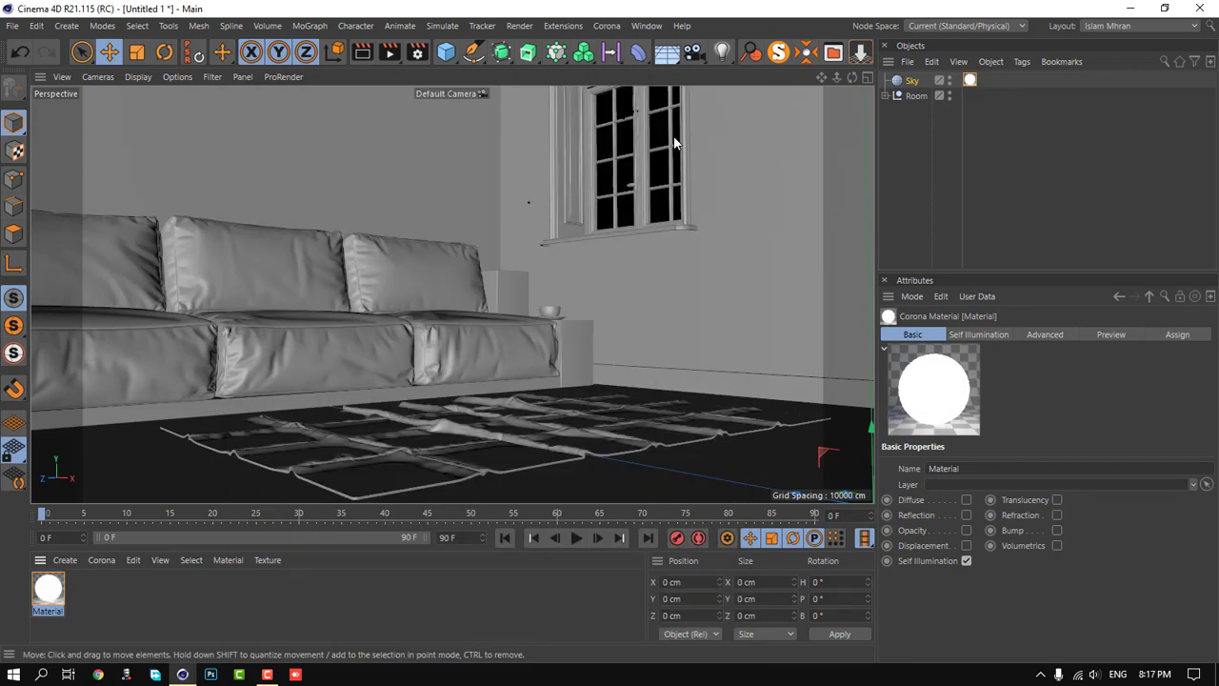
{"action": "left_click", "coordinate": [389, 52]}
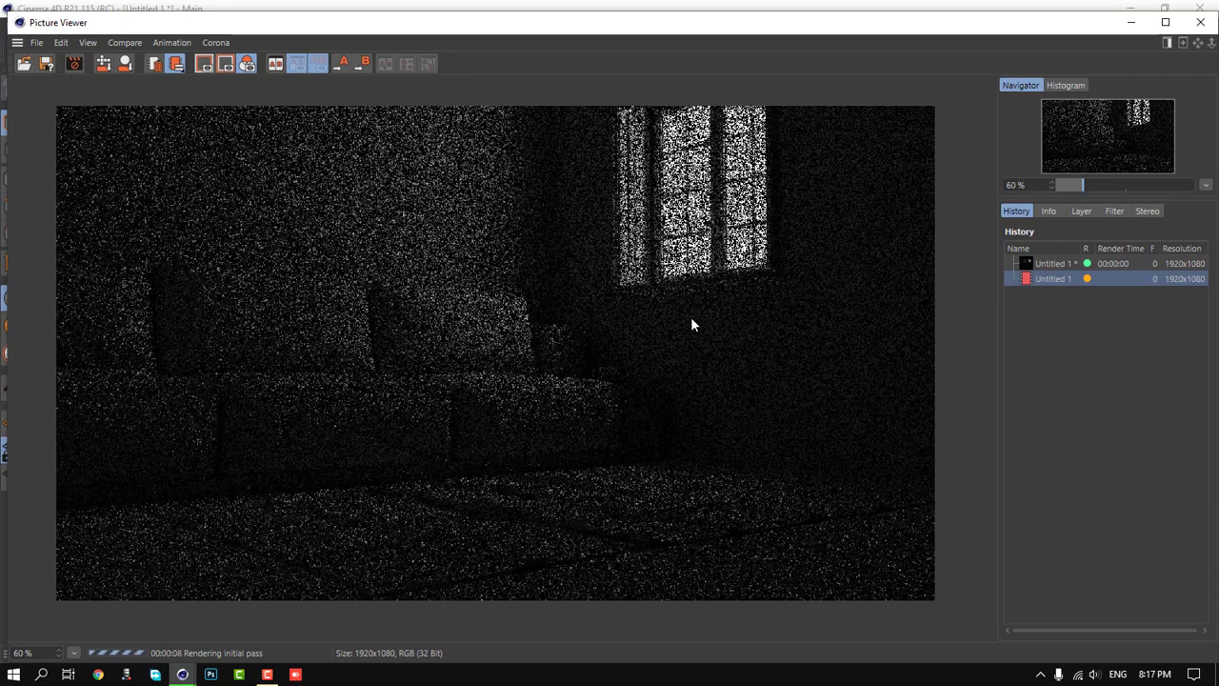
- Flip between the previous and current History renders, then stop and close the Picture Viewer
{"action": "left_click", "coordinate": [1042, 264]}
{"action": "left_click", "coordinate": [1042, 277]}
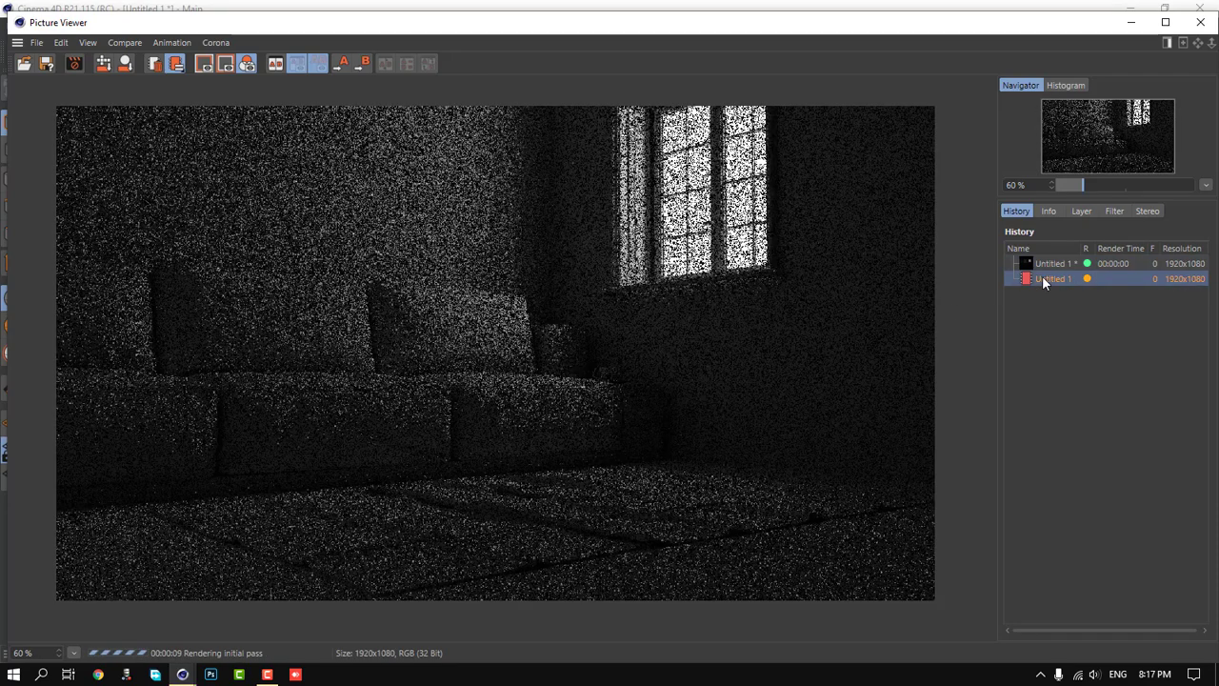
{"action": "left_click", "coordinate": [1045, 264]}
{"action": "left_click", "coordinate": [1047, 278]}
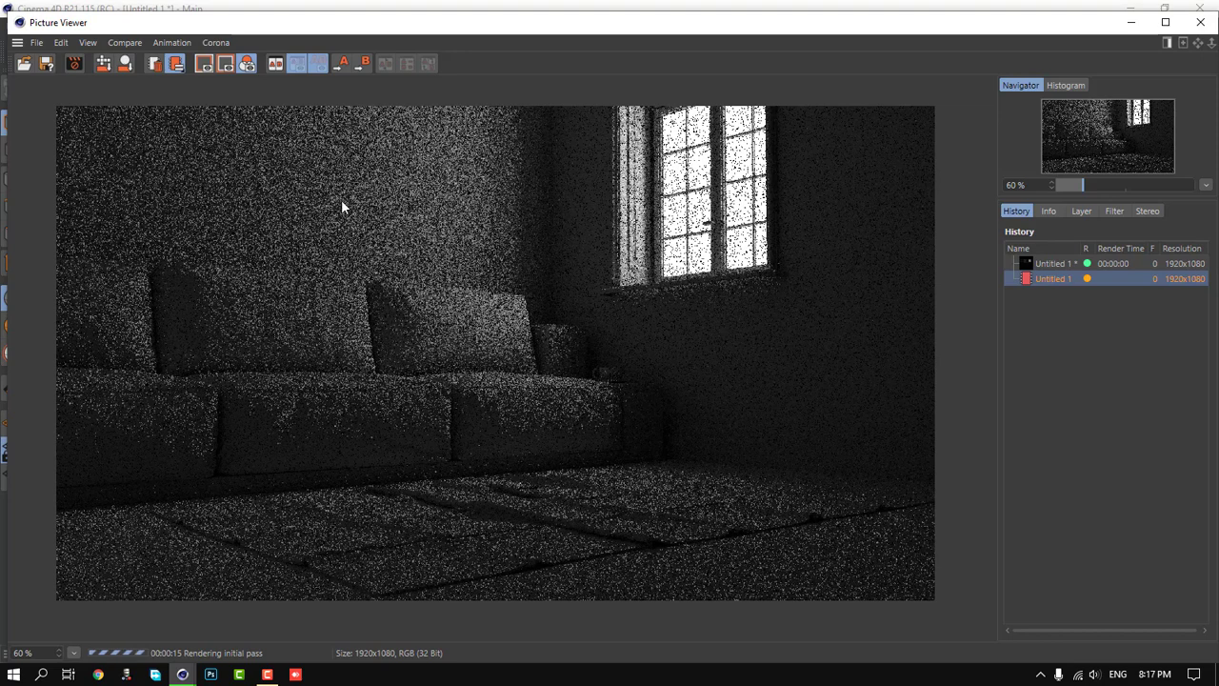
{"action": "left_click", "coordinate": [77, 64]}
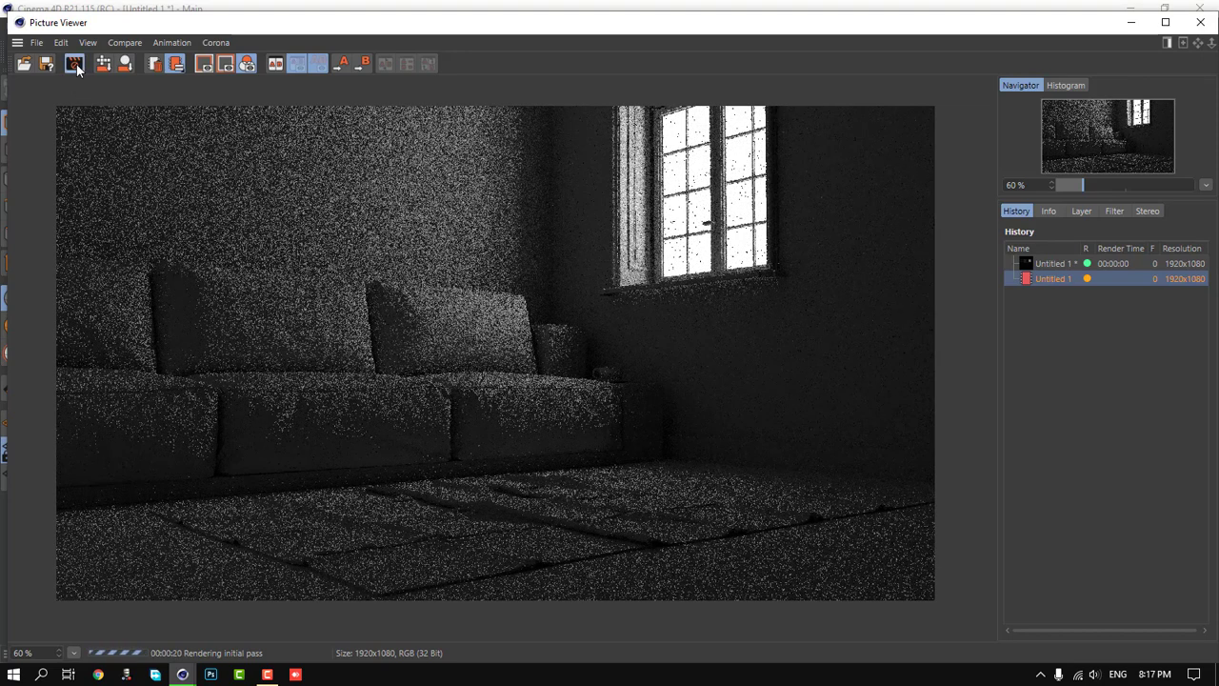
{"action": "left_click", "coordinate": [1200, 22]}
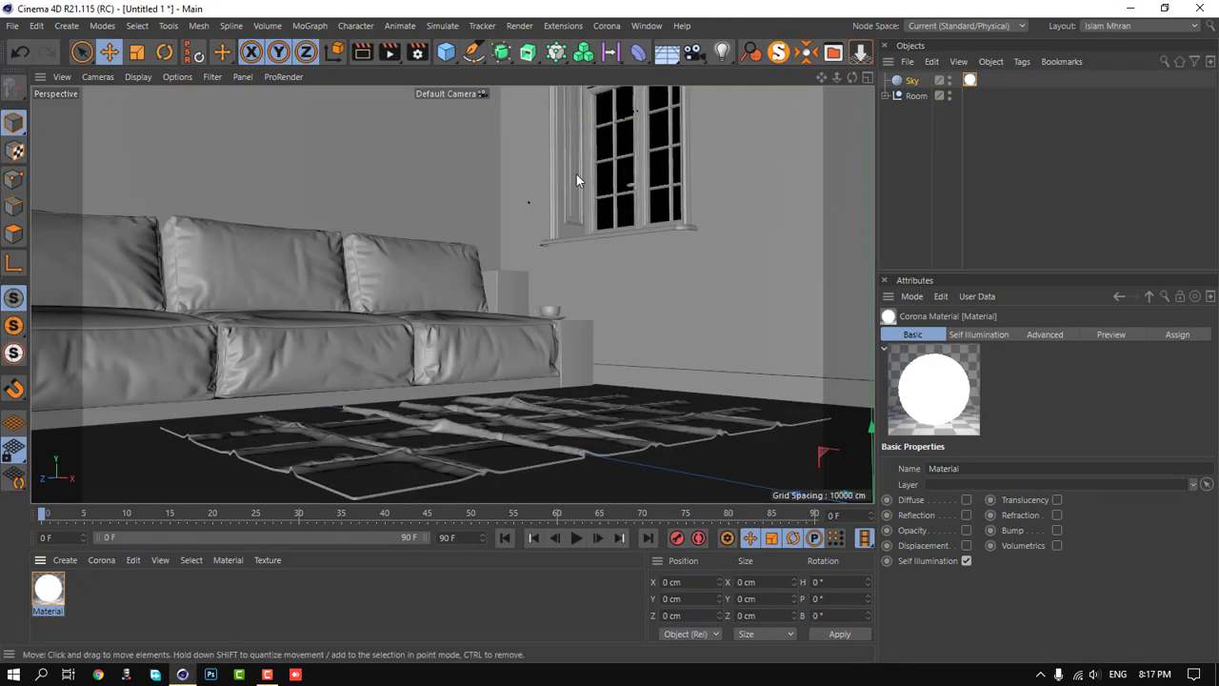
- Add a Corona Sun and shrink its view size to 35 cm
{"action": "left_click", "coordinate": [609, 26]}
{"action": "left_click", "coordinate": [640, 68]}
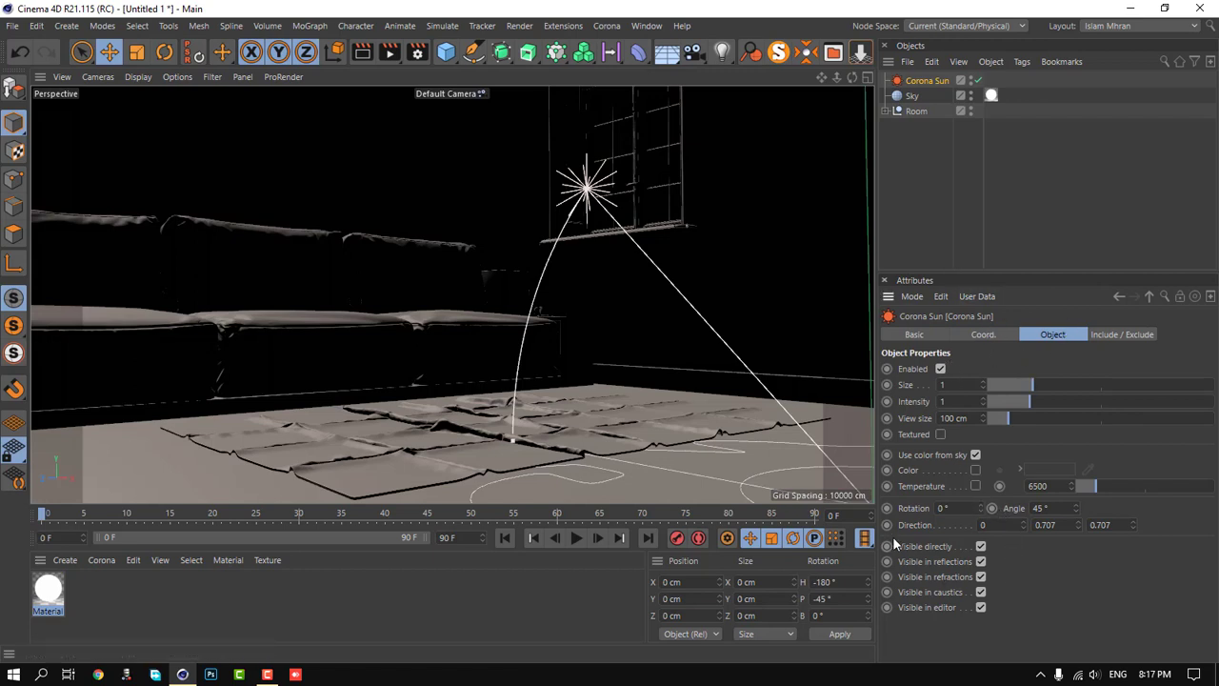
{"action": "left_click", "coordinate": [910, 388]}
{"action": "left_click", "coordinate": [920, 406]}
{"action": "left_click", "coordinate": [909, 421]}
{"action": "left_click_drag", "start_coordinate": [1040, 423], "coordinate": [993, 423]}
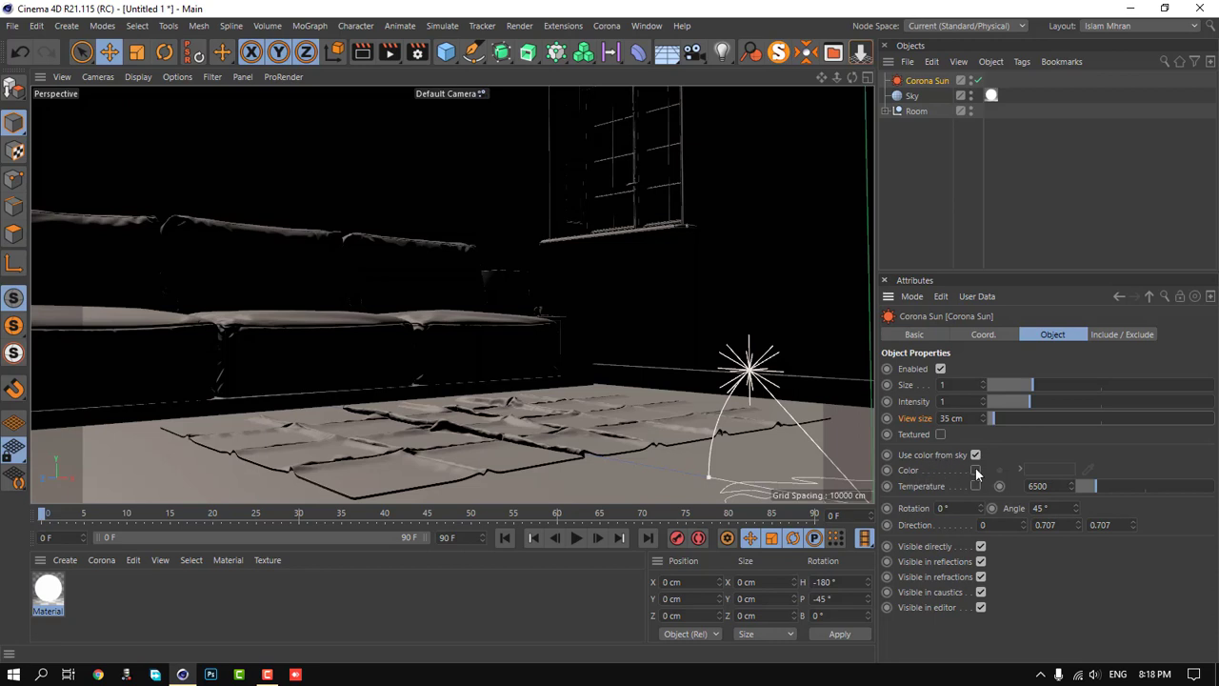
- Give the sun its own colour, a 42° angle and 300° rotation
{"action": "left_click", "coordinate": [975, 471]}
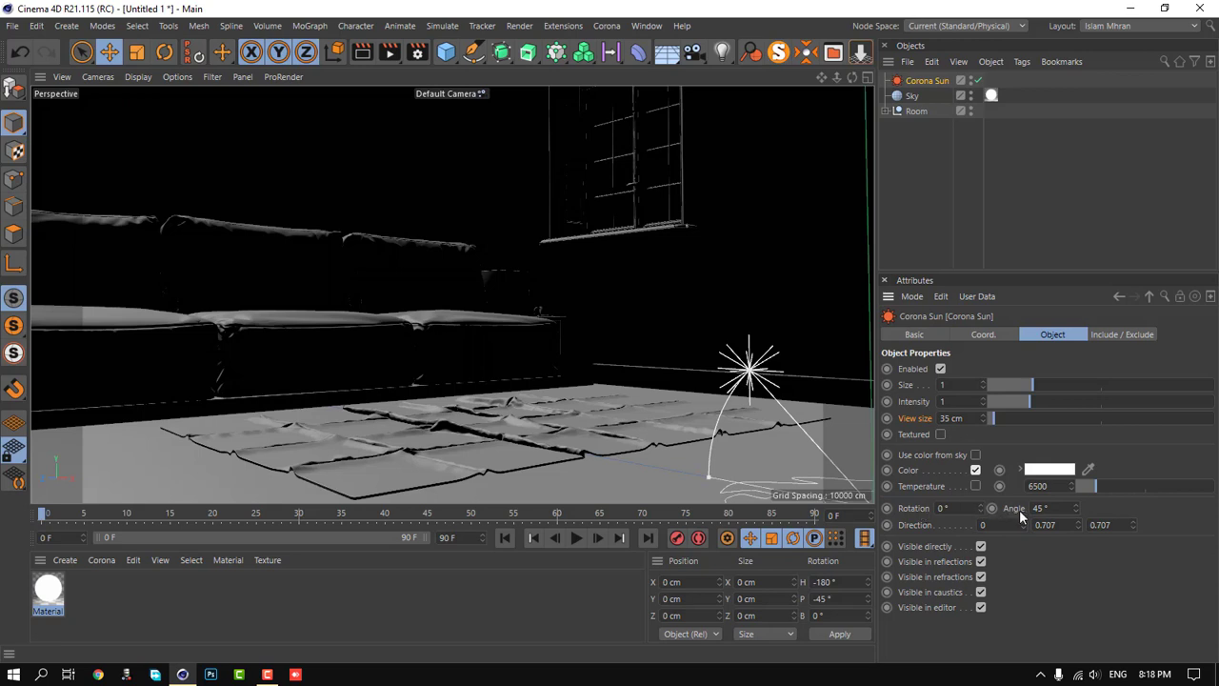
{"action": "left_click", "coordinate": [1068, 509]}
{"action": "left_click_drag", "start_coordinate": [1076, 508], "coordinate": [1076, 519]}
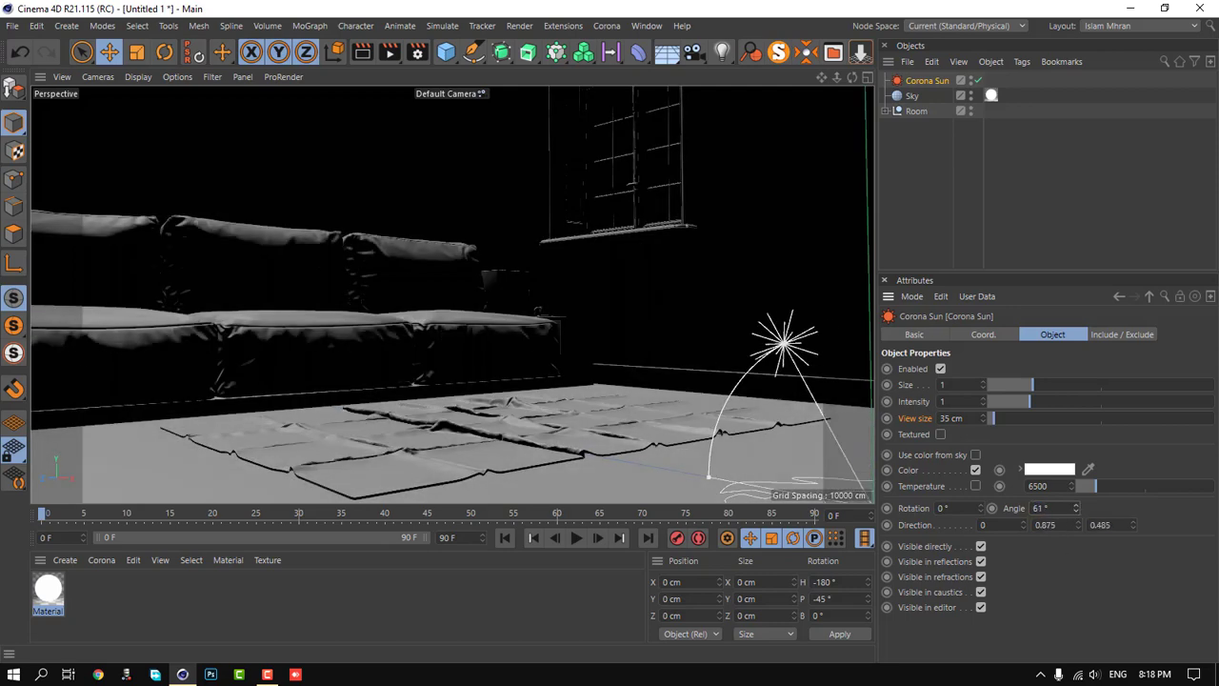
{"action": "left_click_drag", "start_coordinate": [1076, 519], "coordinate": [1076, 494]}
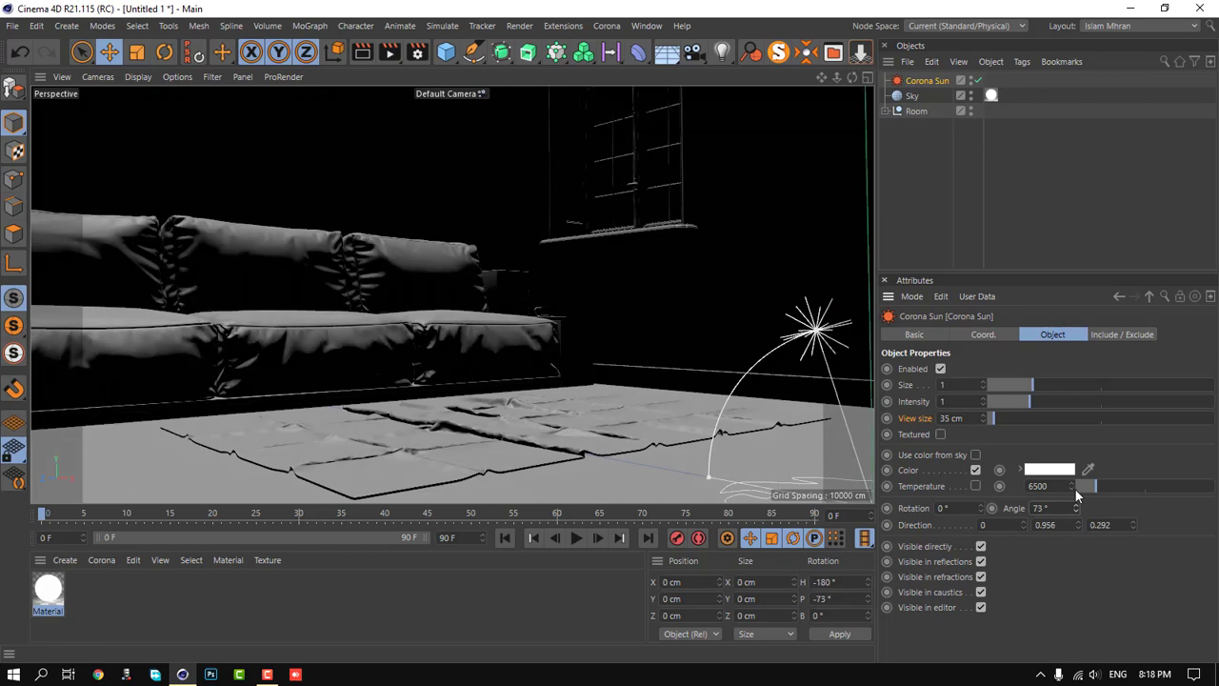
{"action": "type", "text": "42"}
{"action": "key", "text": "Return"}
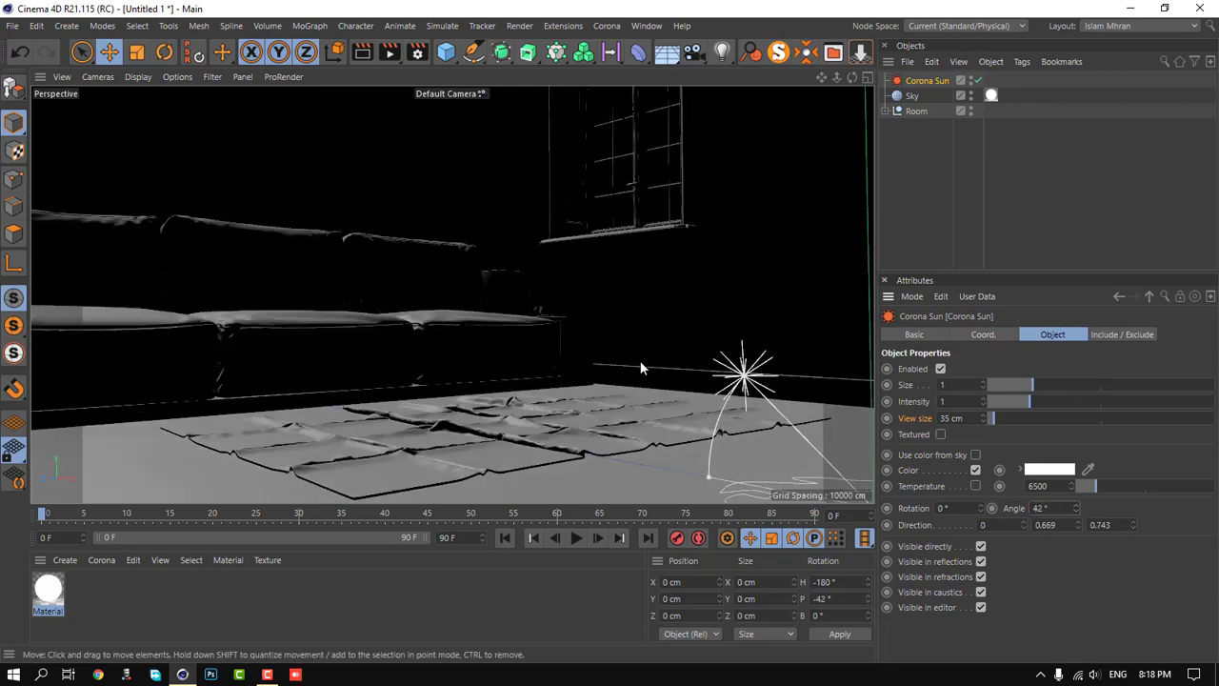
{"action": "left_click_drag", "start_coordinate": [962, 507], "coordinate": [750, 507]}
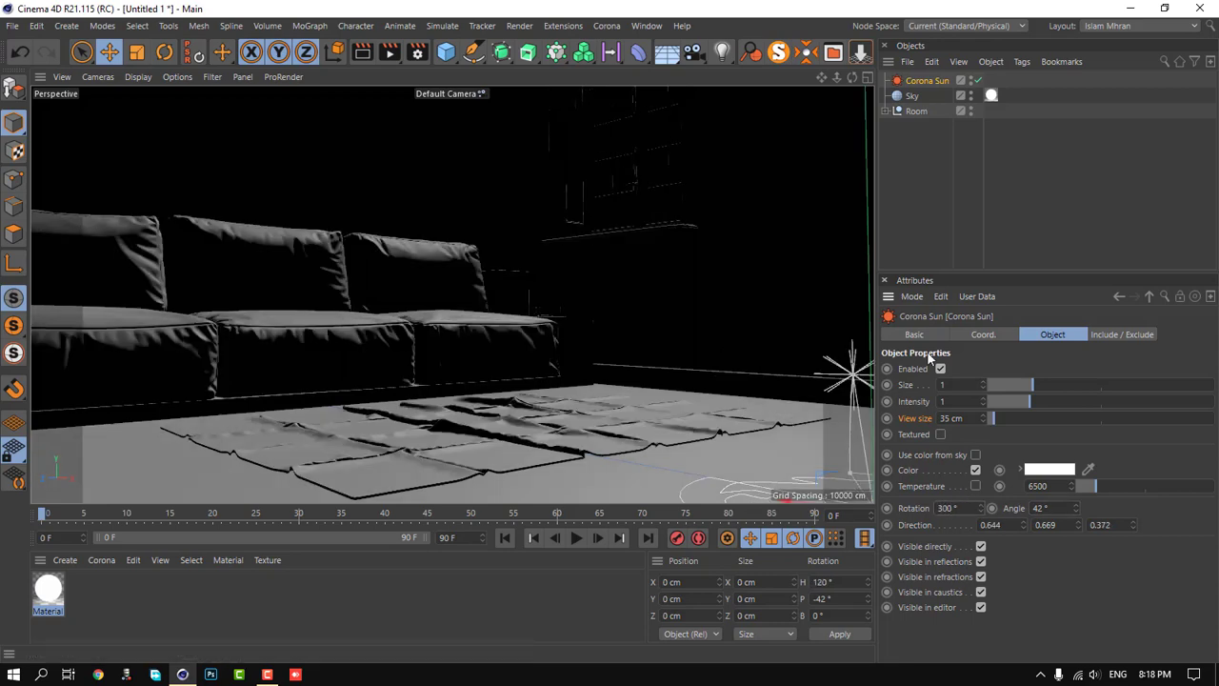
- Set the Corona Sun rotation to 230° while watching the top view
{"action": "left_click", "coordinate": [868, 76]}
{"action": "left_click", "coordinate": [869, 77]}
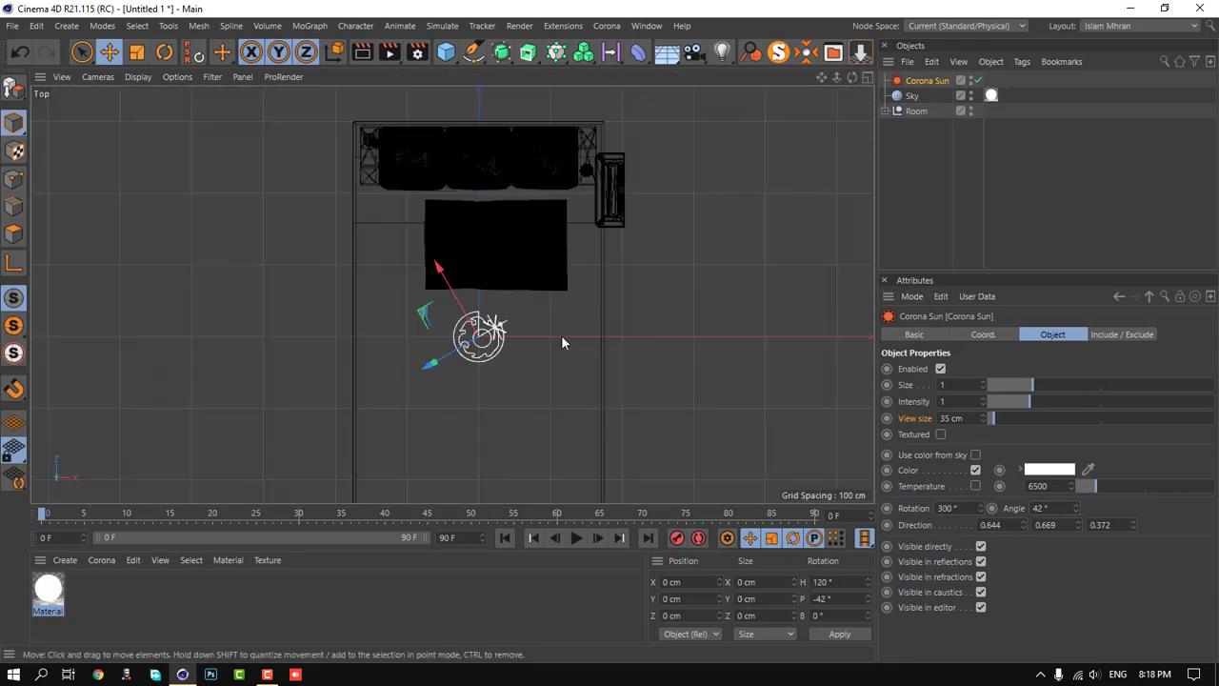
{"action": "scroll", "coordinate": [561, 335], "scroll_direction": "up", "scroll_amount": 2}
{"action": "left_click_drag", "start_coordinate": [980, 504], "coordinate": [748, 504]}
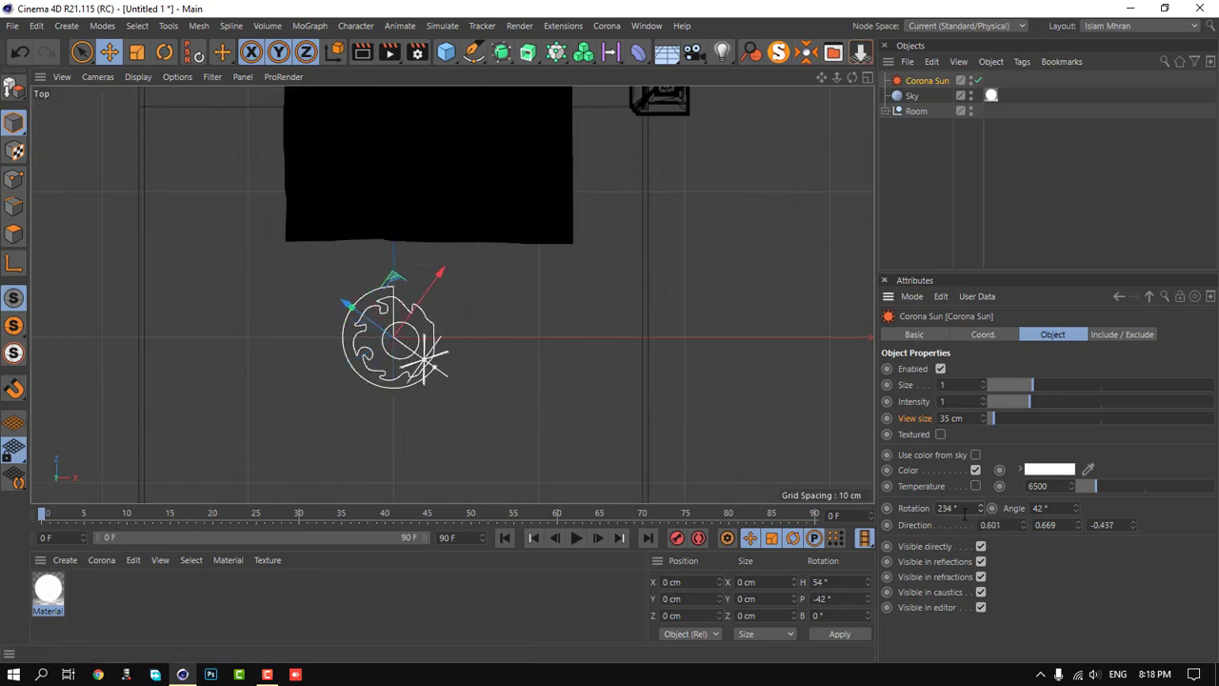
{"action": "type", "text": "230"}
{"action": "key", "text": "Return"}
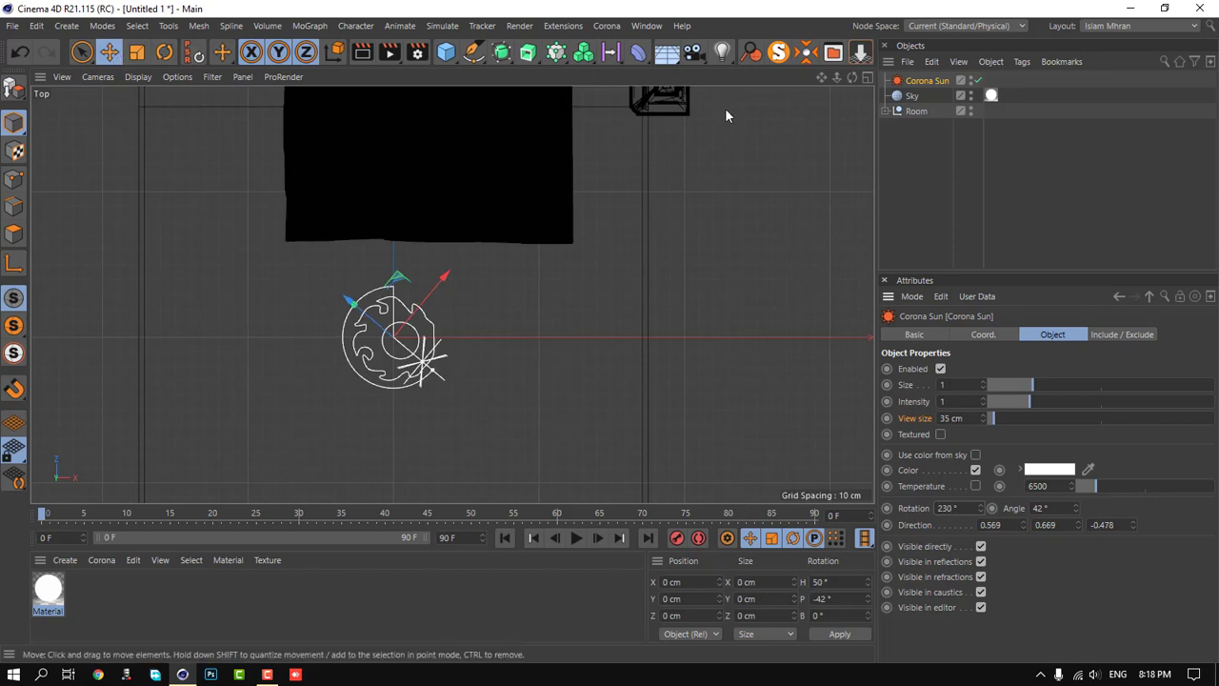
- Check the sunlight on the sofa and rug in the views, then start a test render
{"action": "scroll", "coordinate": [678, 141], "scroll_direction": "down", "scroll_amount": 3}
{"action": "left_click_drag", "start_coordinate": [821, 77], "coordinate": [543, 345]}
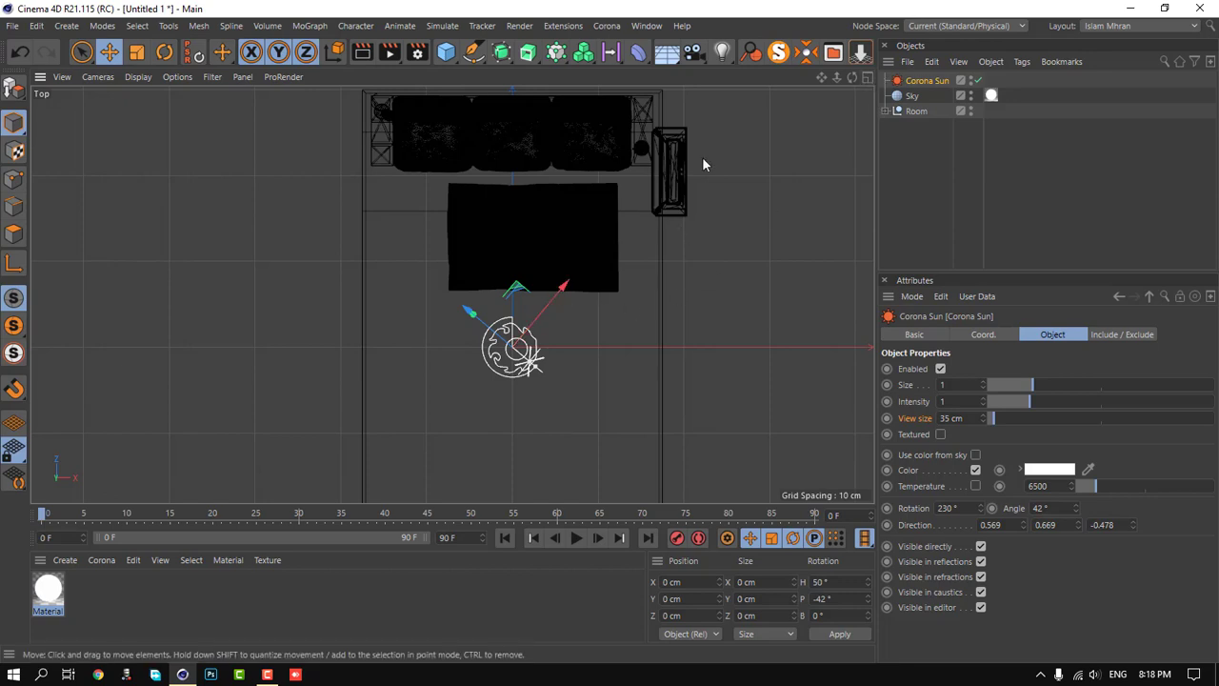
{"action": "left_click", "coordinate": [866, 76]}
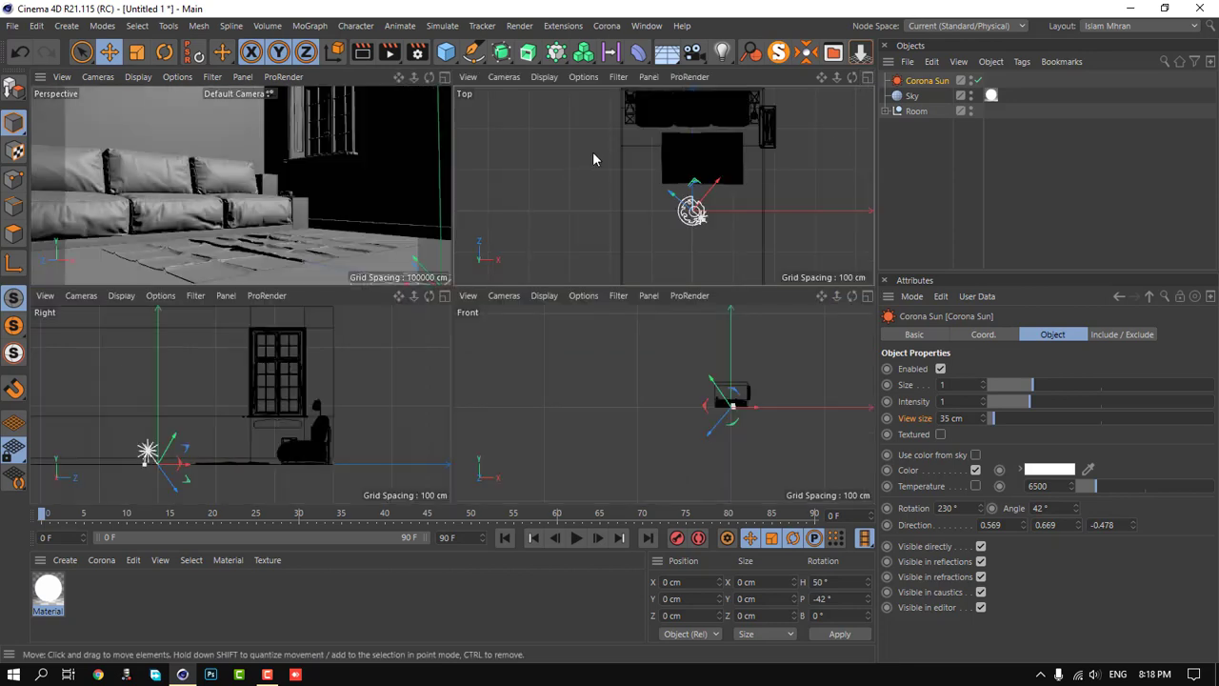
{"action": "left_click", "coordinate": [444, 295]}
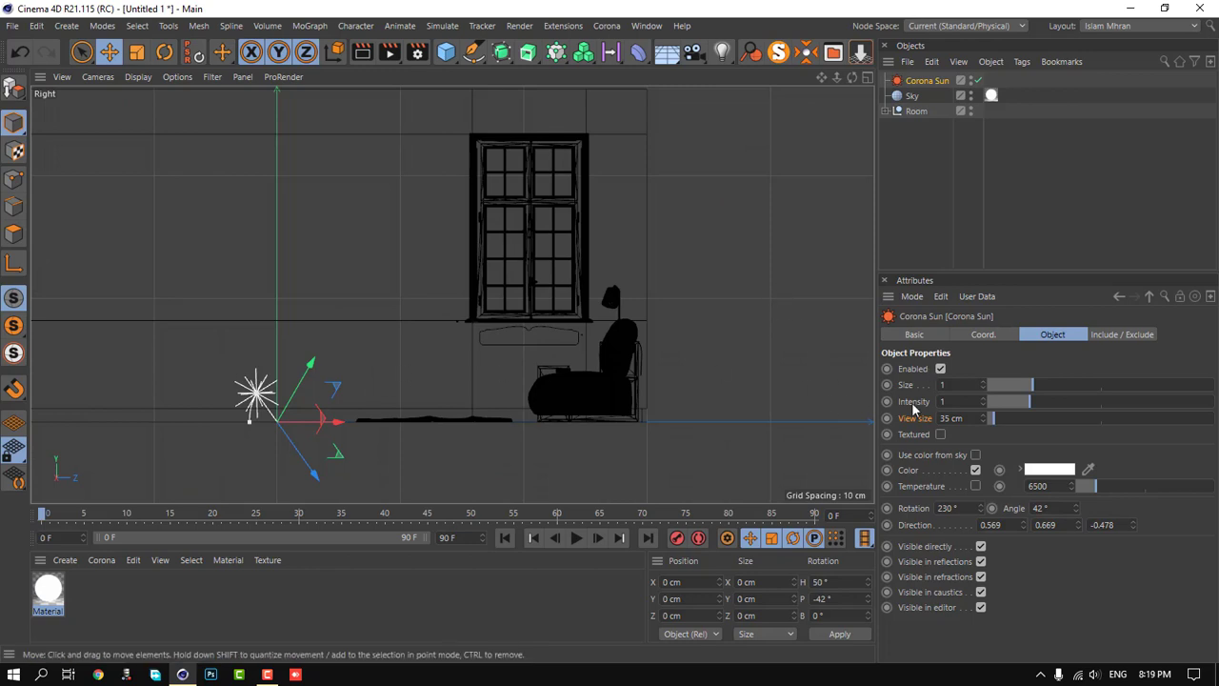
{"action": "left_click", "coordinate": [867, 76]}
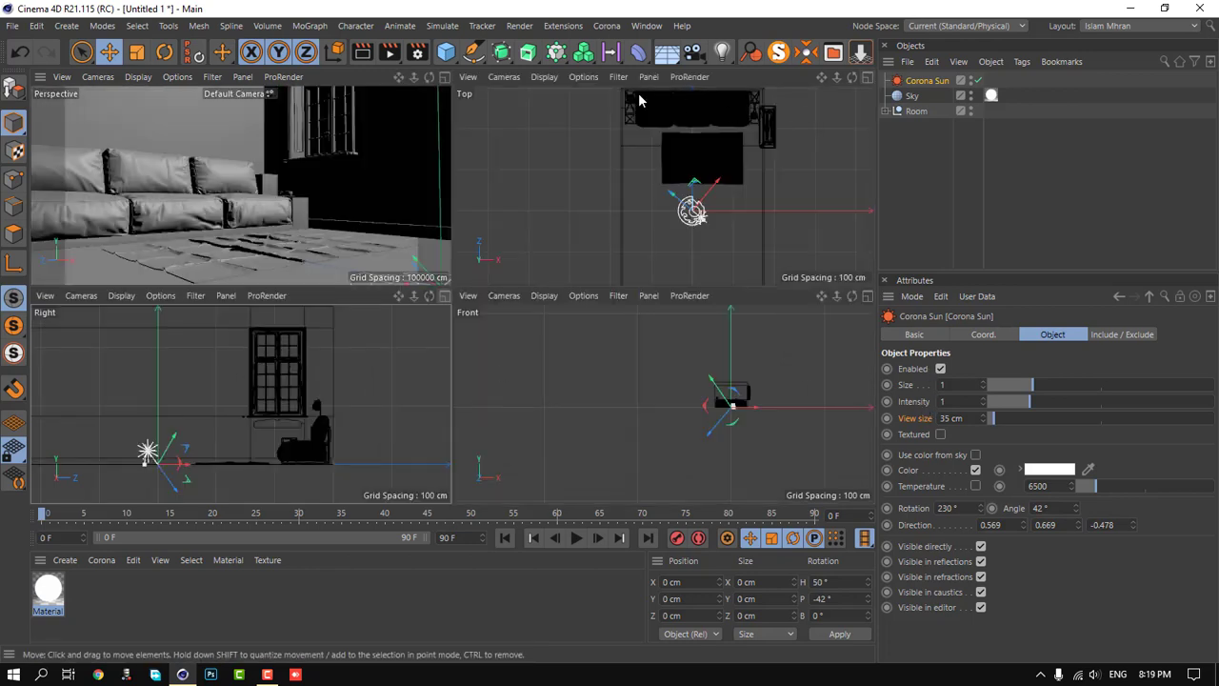
{"action": "left_click", "coordinate": [444, 76]}
{"action": "left_click", "coordinate": [389, 51]}
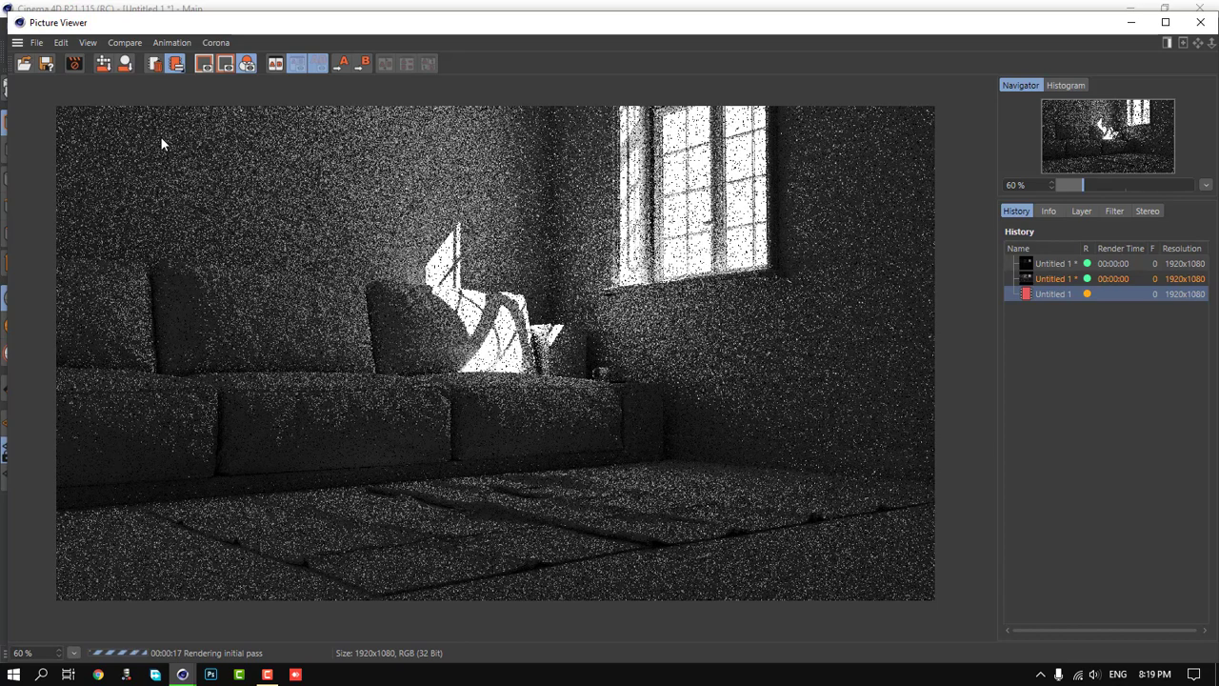
- Stop the render, set sun size 25 and intensity 0.08, and render again
{"action": "left_click", "coordinate": [75, 63]}
{"action": "left_click", "coordinate": [1198, 25]}
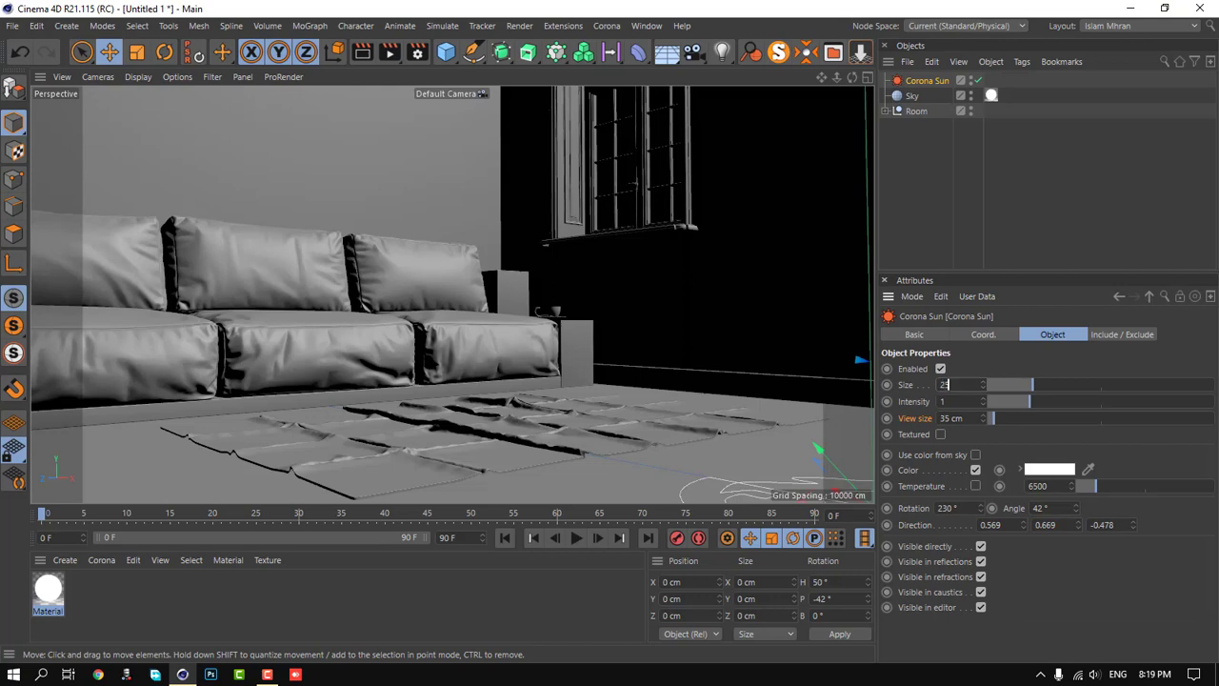
{"action": "key", "text": "Return"}
{"action": "left_click", "coordinate": [943, 401]}
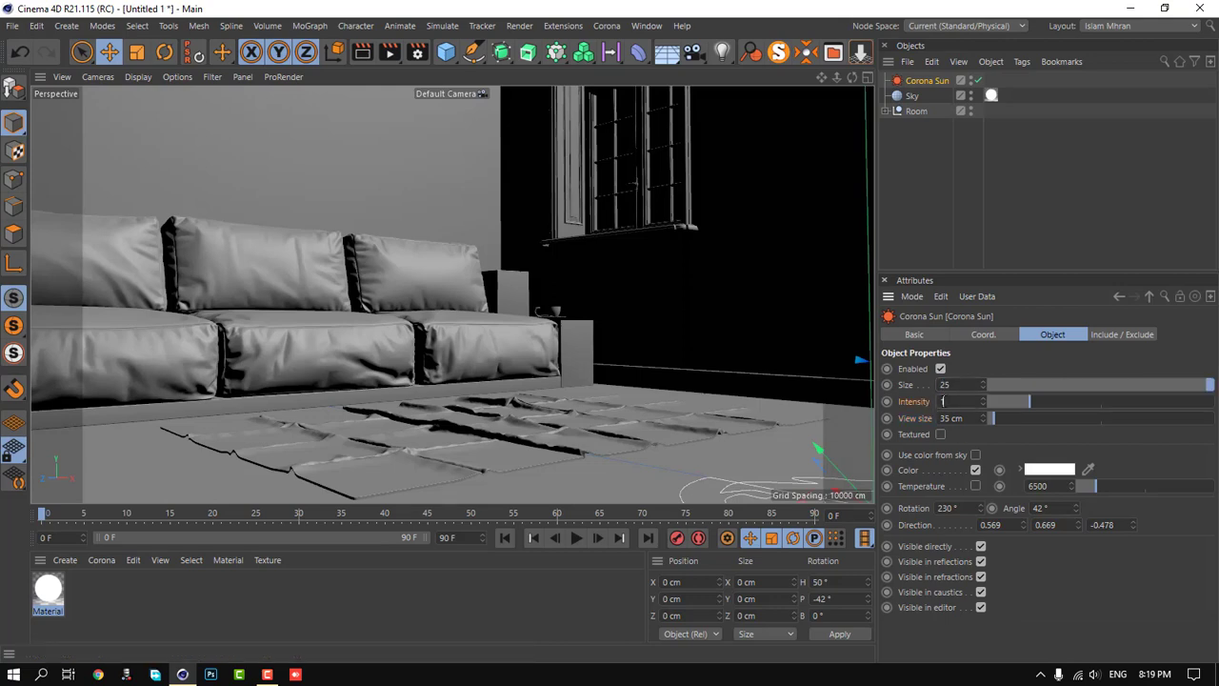
{"action": "type", "text": "08"}
{"action": "key", "text": "Return"}
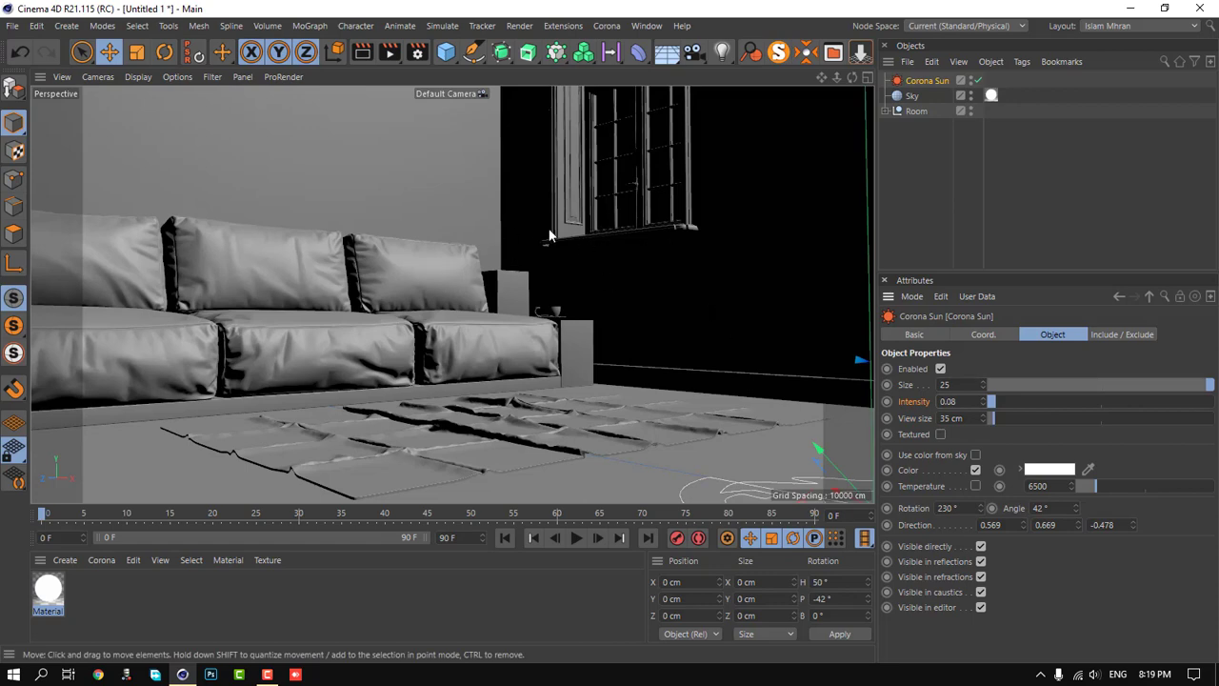
{"action": "left_click", "coordinate": [390, 51]}
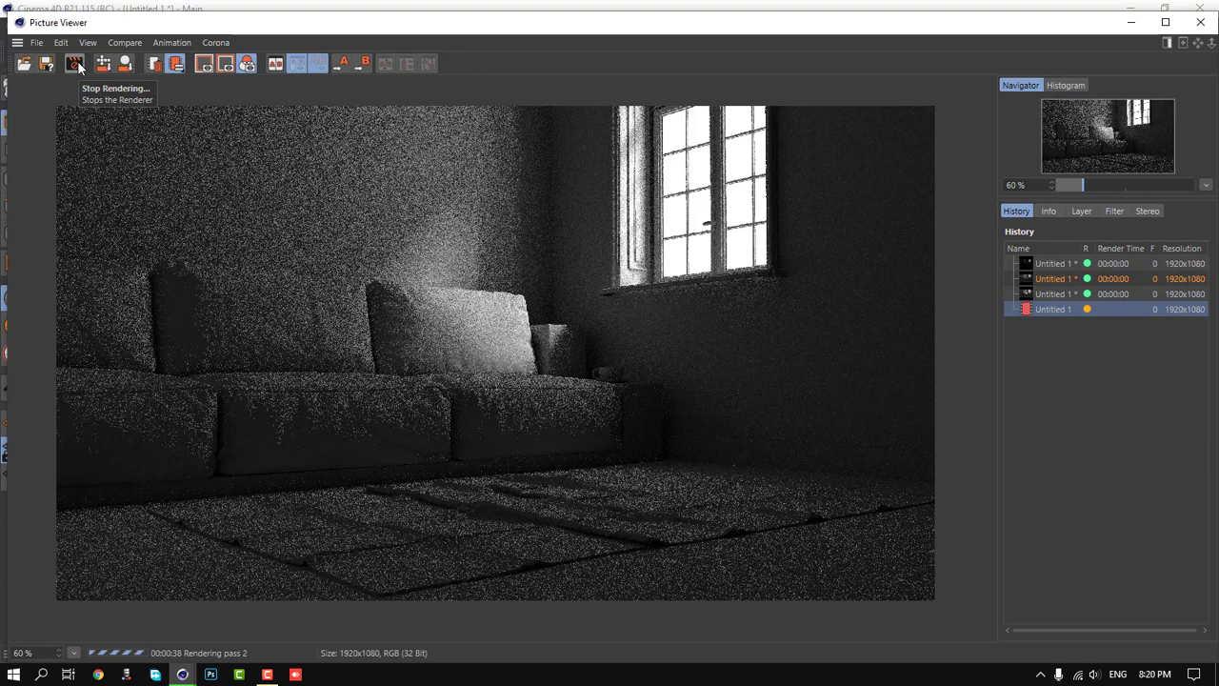
- Open the render in the Corona VFB and expand Tone Mapping on the Post tab
{"action": "left_click", "coordinate": [225, 45]}
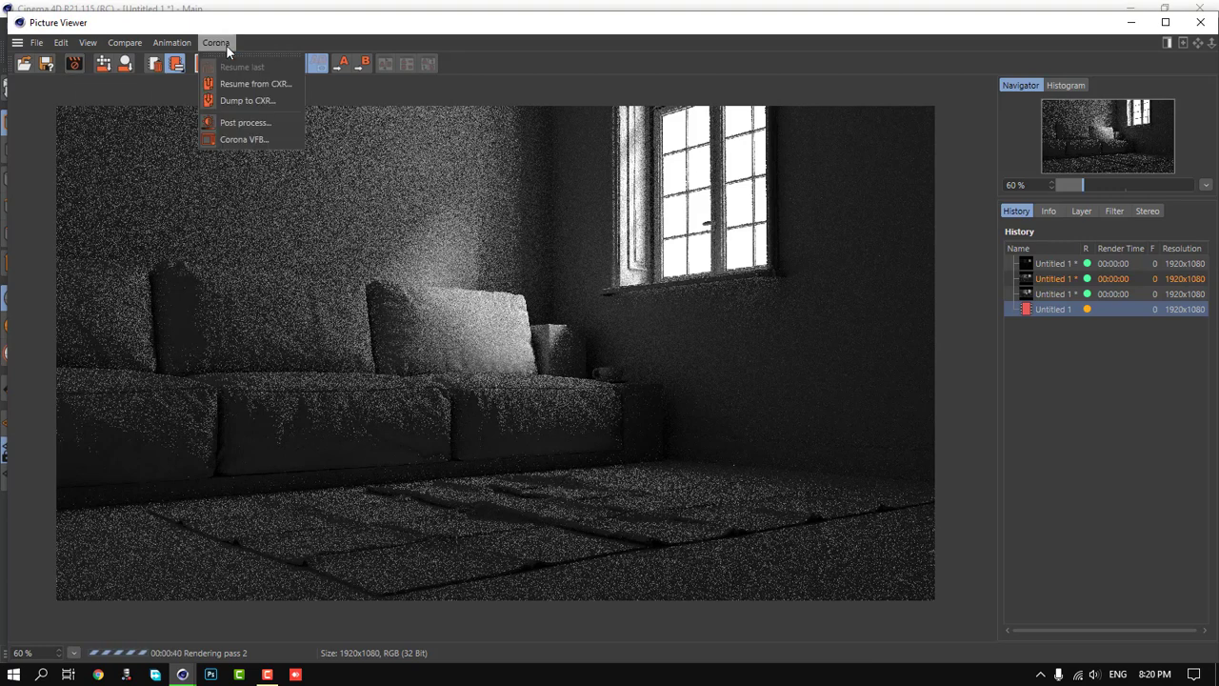
{"action": "left_click", "coordinate": [245, 139]}
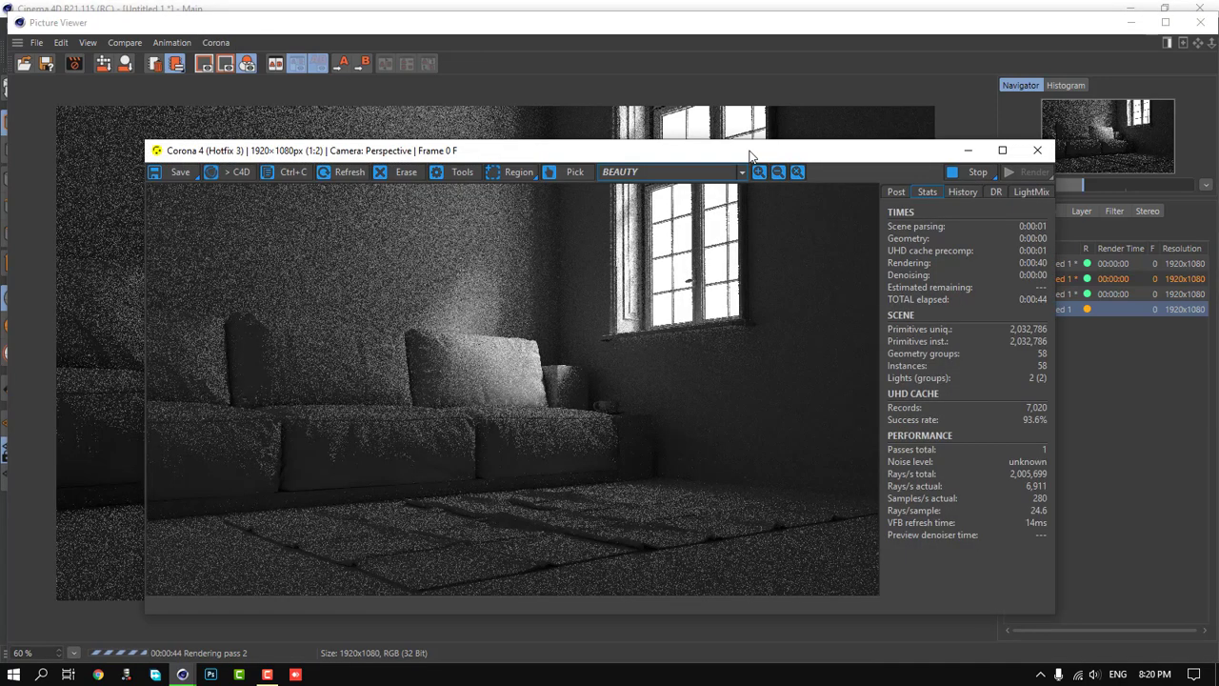
{"action": "left_click_drag", "start_coordinate": [750, 150], "coordinate": [744, 106]}
{"action": "left_click", "coordinate": [892, 149]}
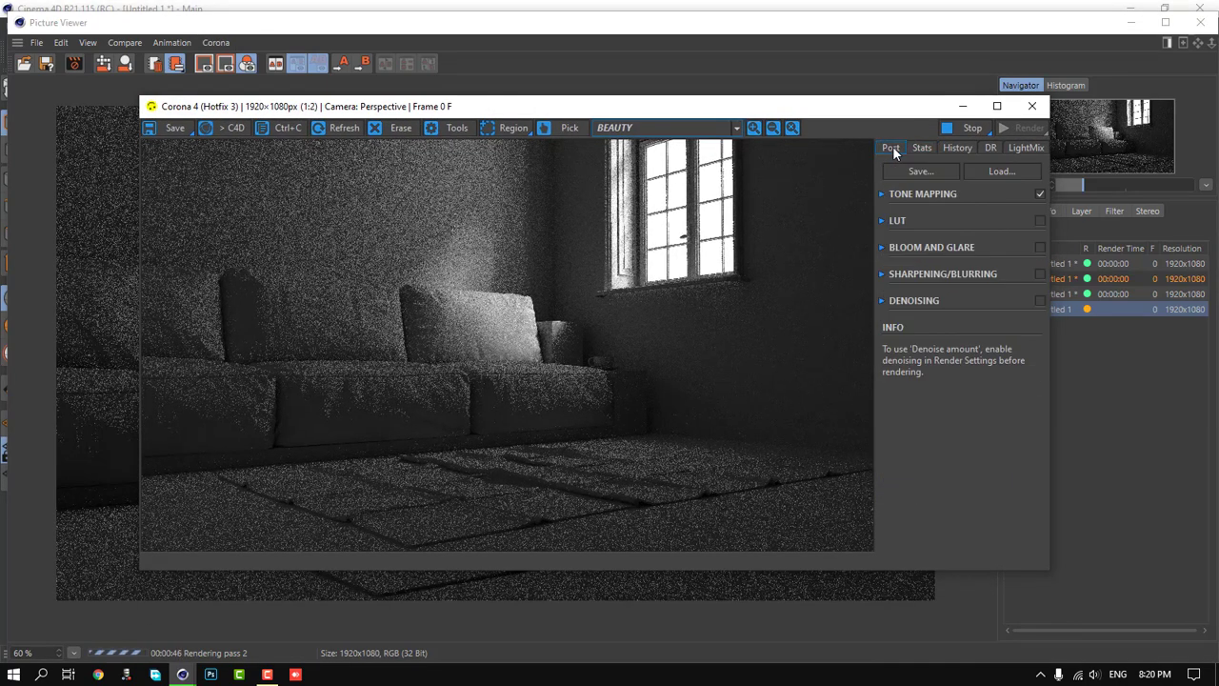
{"action": "left_click", "coordinate": [881, 193]}
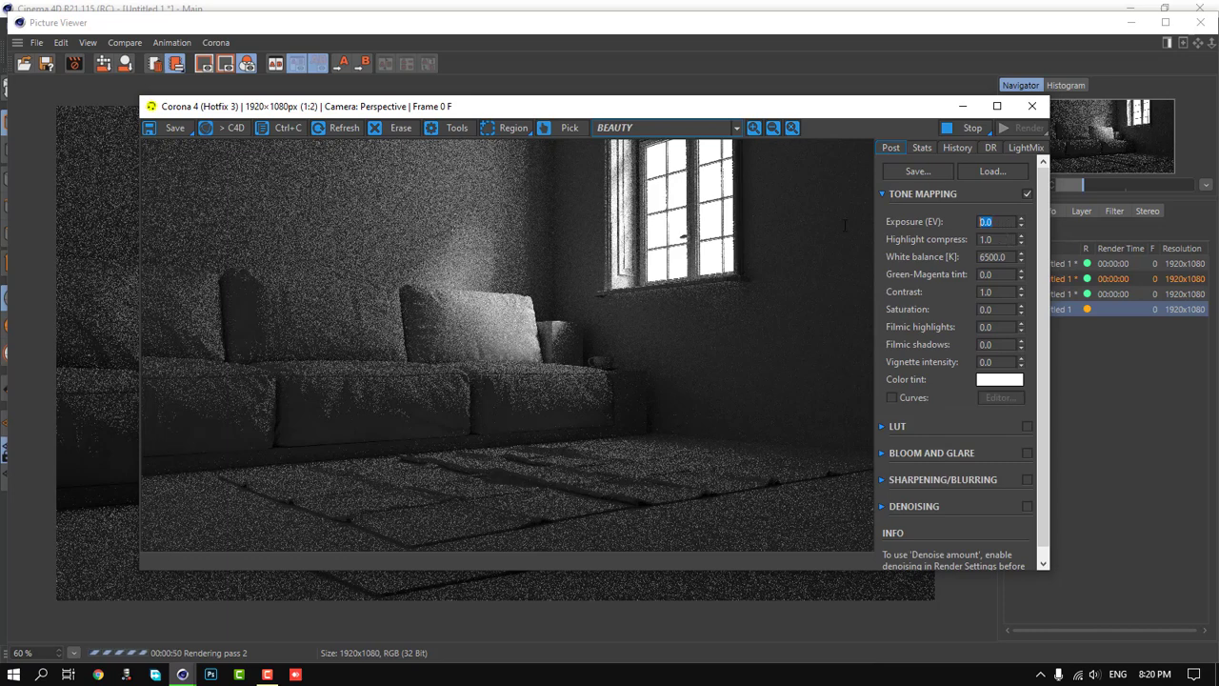
- Set exposure 1.5, highlight compression 10 and contrast 1.5, then stop the render
{"action": "type", "text": "0."}
{"action": "key", "text": "BackSpace"}
{"action": "type", "text": ".5"}
{"action": "key", "text": "Return"}
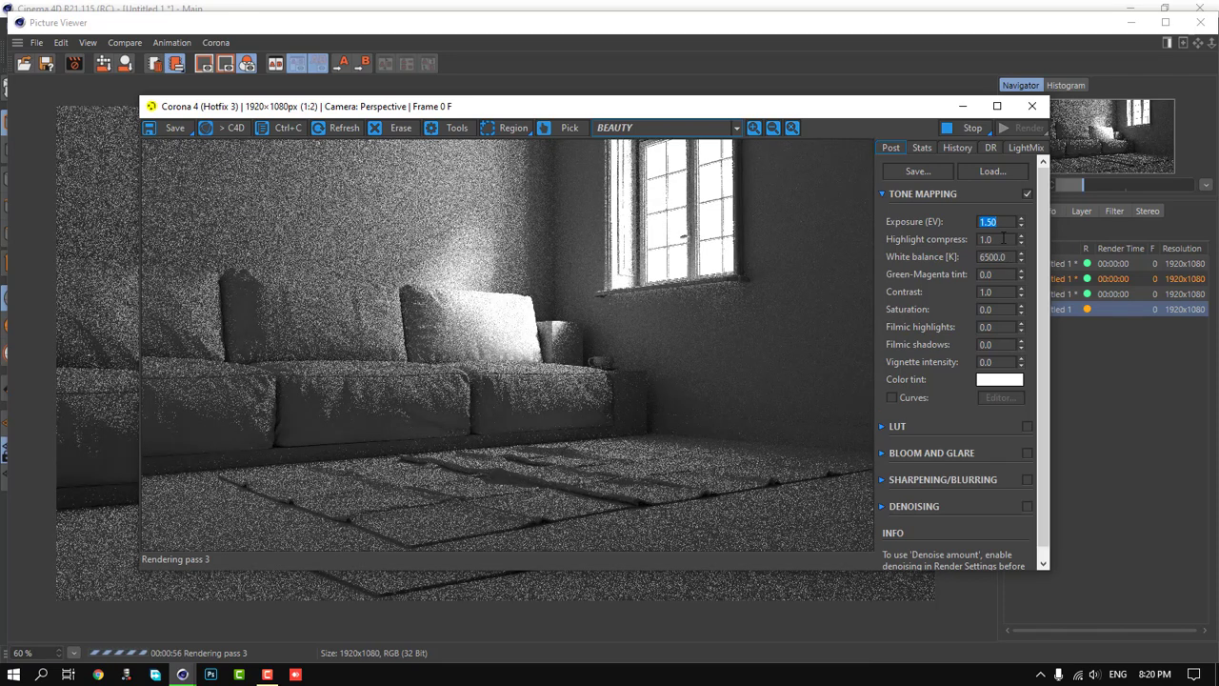
{"action": "key", "text": "Tab"}
{"action": "type", "text": "10"}
{"action": "key", "text": "Return"}
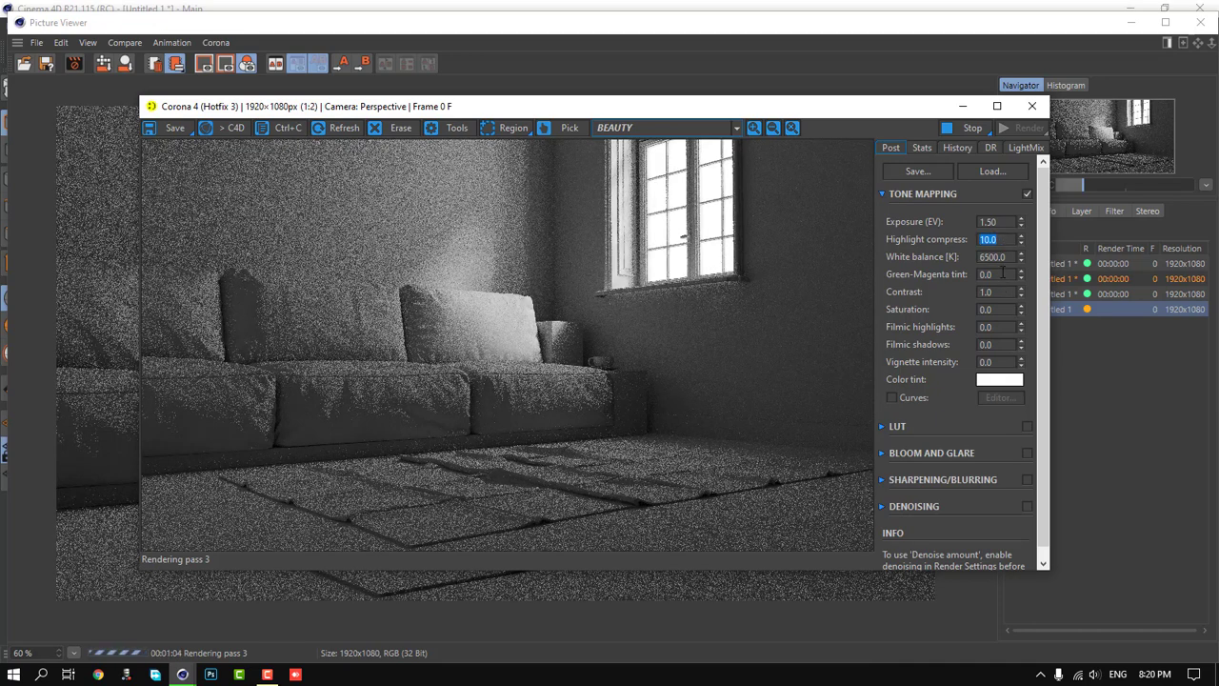
{"action": "left_click", "coordinate": [1002, 291]}
{"action": "type", "text": "1.5"}
{"action": "left_click_drag", "start_coordinate": [817, 109], "coordinate": [811, 106]}
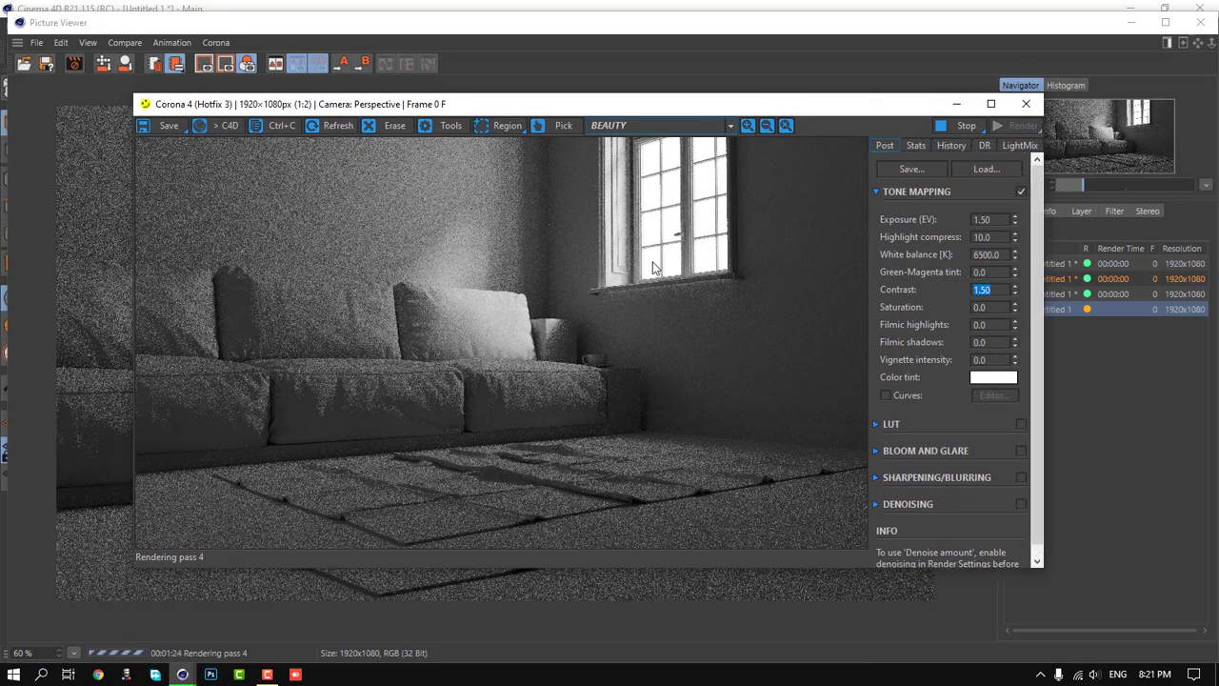
{"action": "left_click", "coordinate": [961, 125]}
- Close the viewers and enable Corona bloom and glare with bloom intensity 1.5 in Camera/Postprocessing
{"action": "left_click", "coordinate": [1026, 105]}
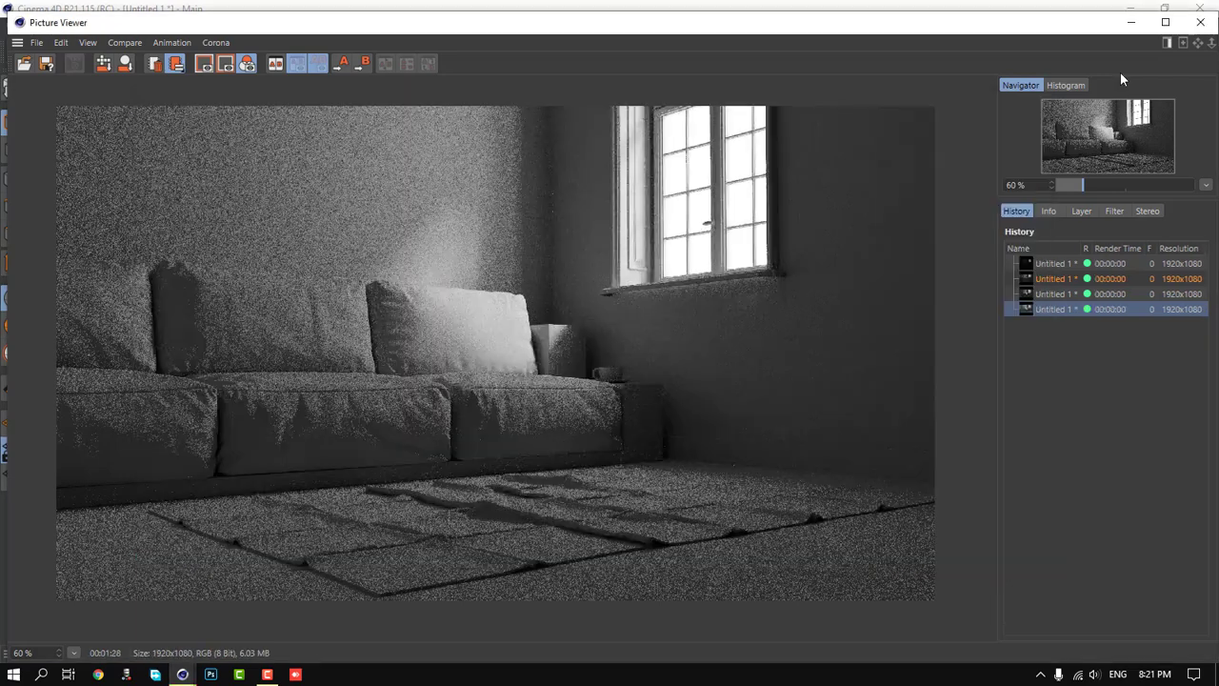
{"action": "left_click", "coordinate": [1199, 22]}
{"action": "left_click", "coordinate": [417, 52]}
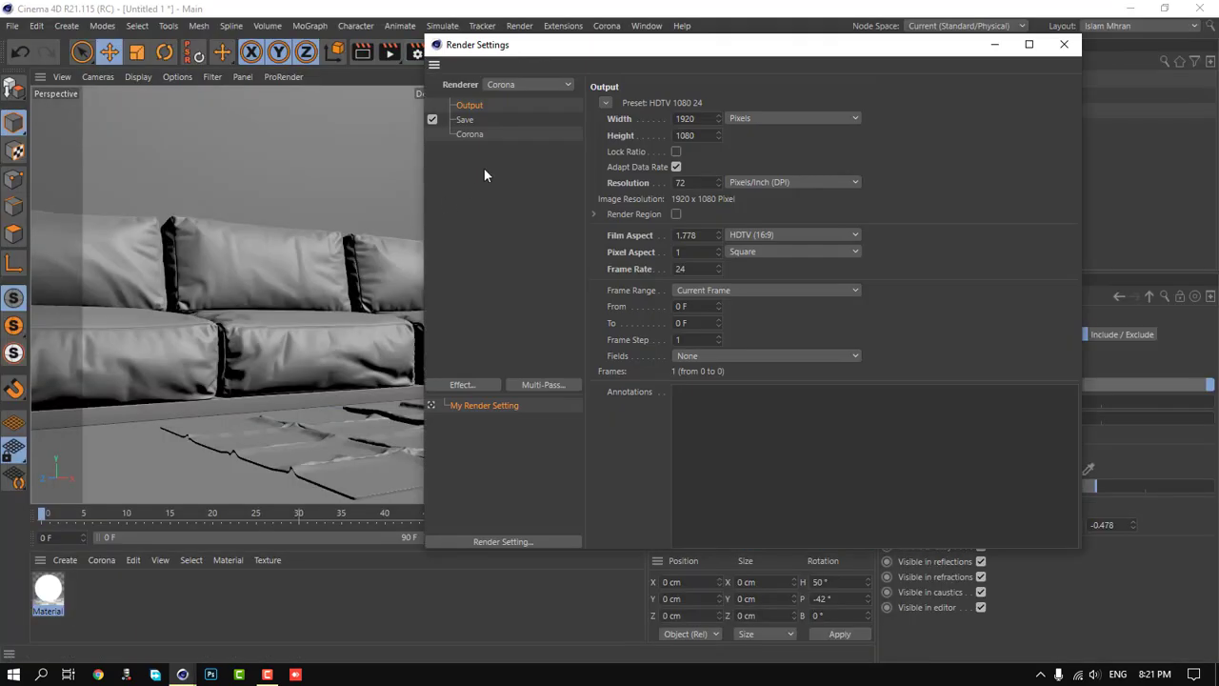
{"action": "left_click", "coordinate": [490, 135]}
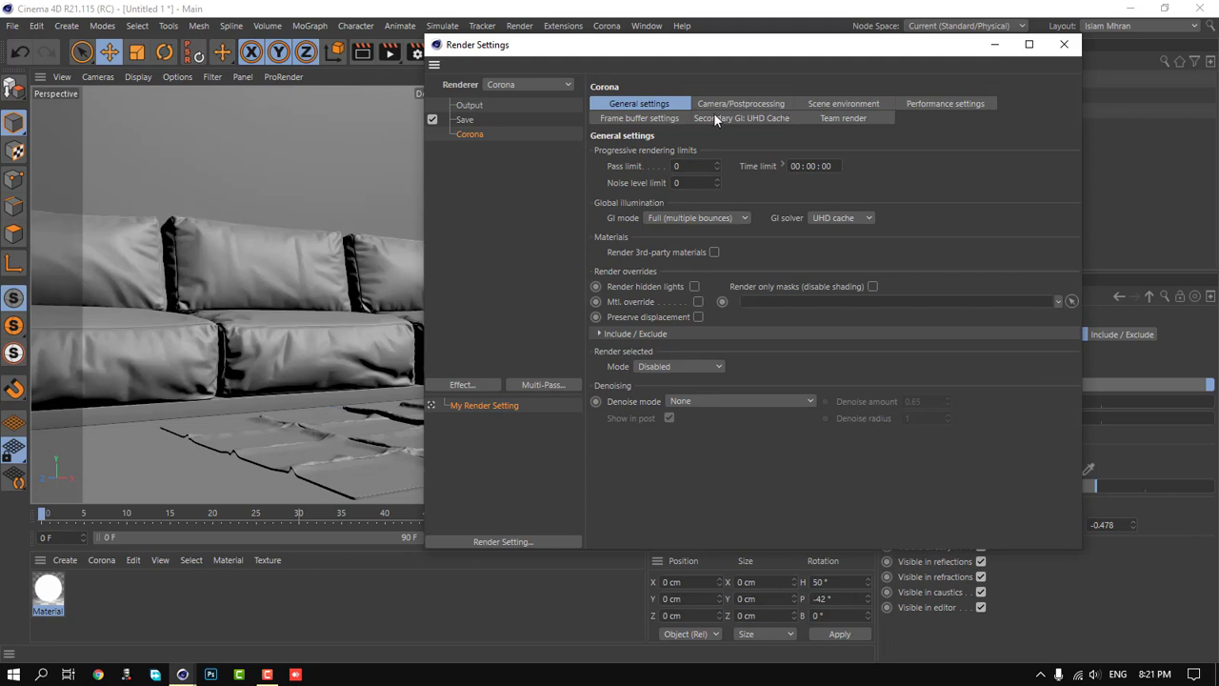
{"action": "left_click", "coordinate": [773, 105]}
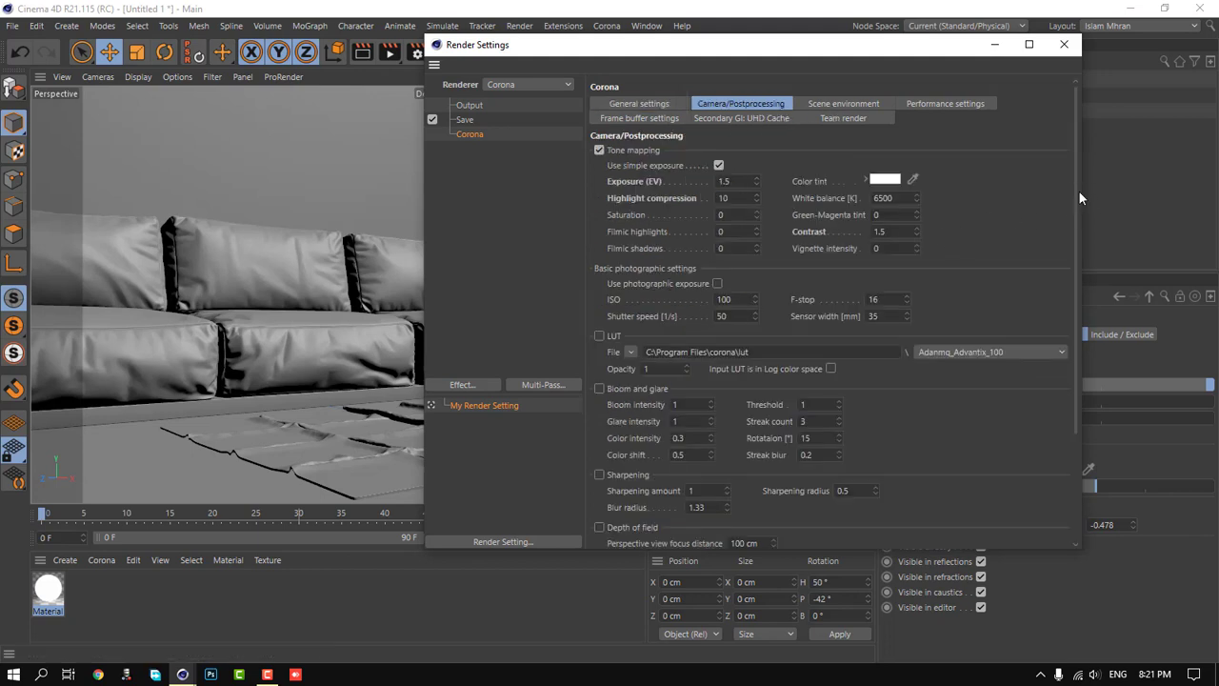
{"action": "left_click_drag", "start_coordinate": [1079, 191], "coordinate": [1070, 297]}
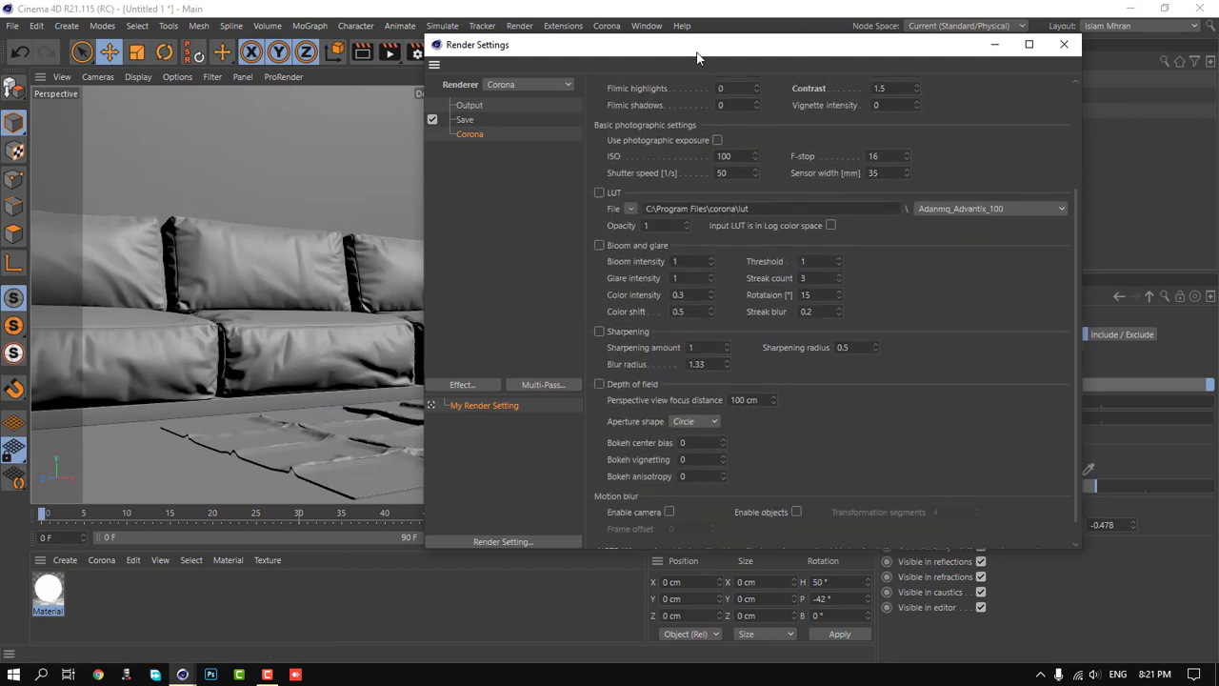
{"action": "left_click_drag", "start_coordinate": [696, 58], "coordinate": [485, 56]}
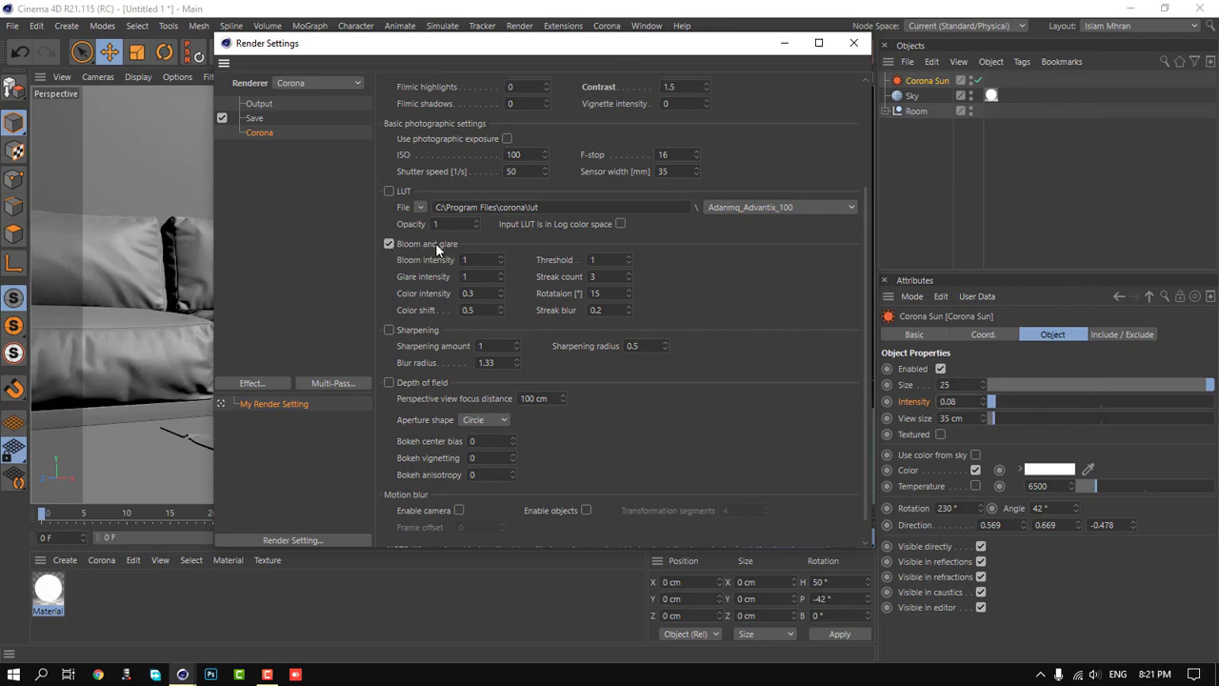
{"action": "left_click", "coordinate": [466, 259]}
{"action": "type", "text": "1.5"}
{"action": "key", "text": "Return"}
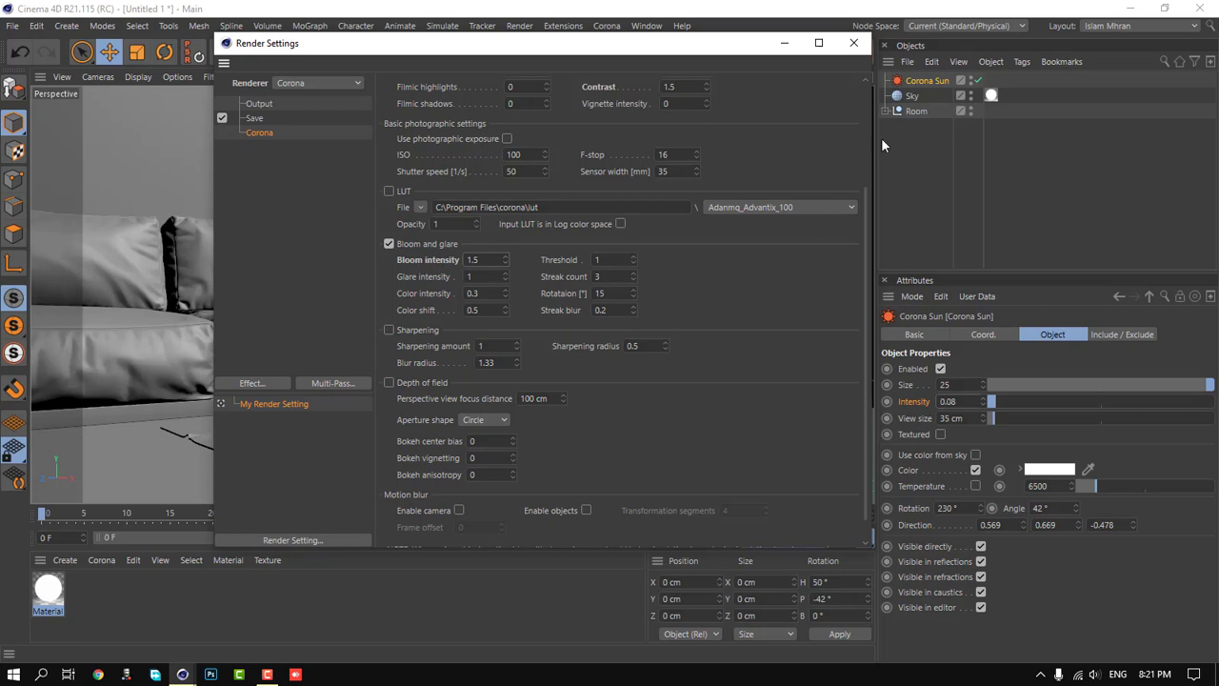
{"action": "left_click", "coordinate": [853, 44]}
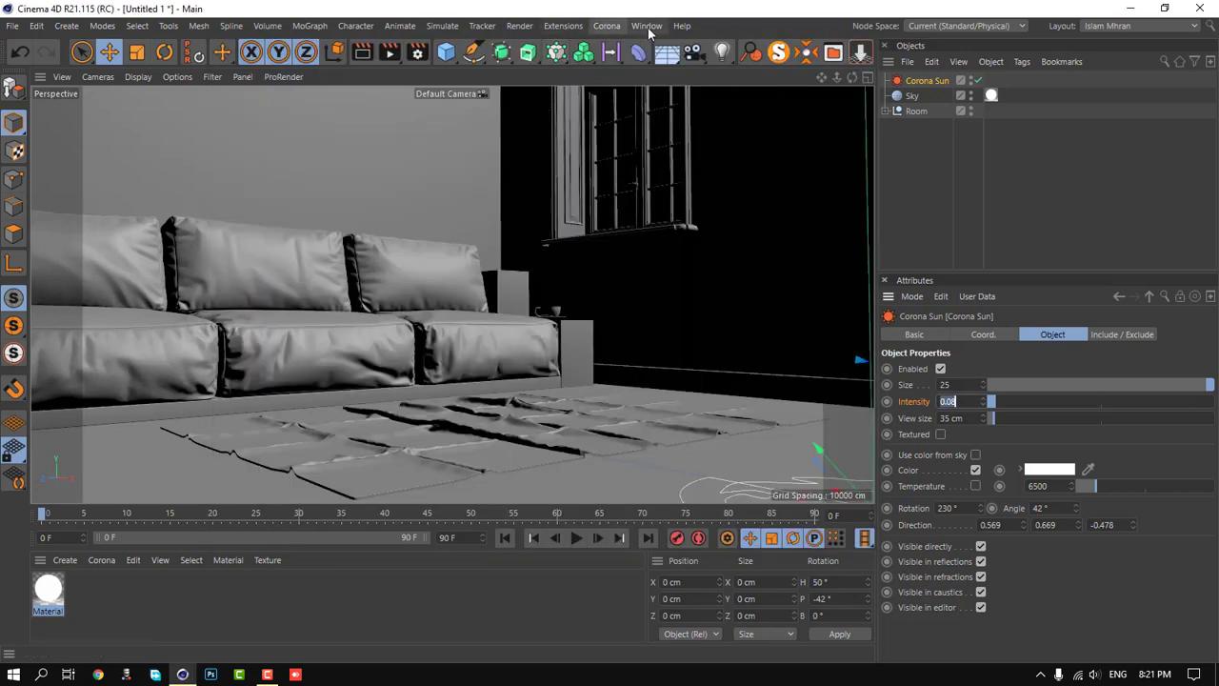
- Reopen the Corona VFB from the Corona menu to view the bloom-enabled render
{"action": "left_click", "coordinate": [647, 26]}
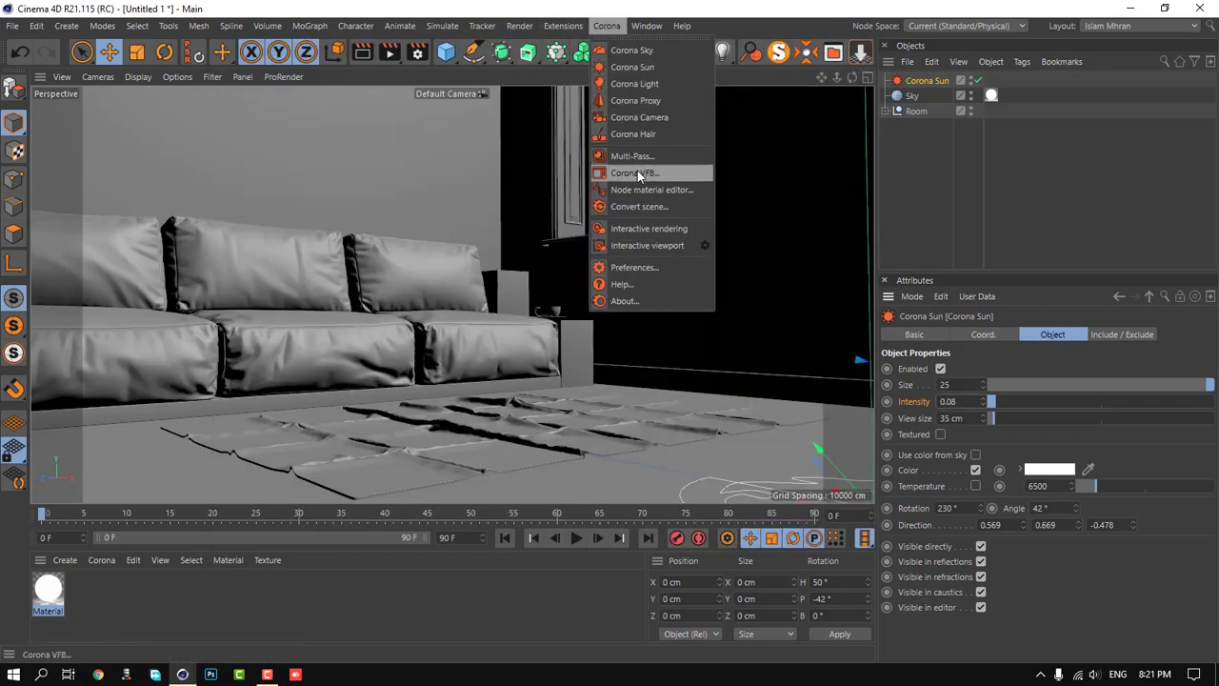
{"action": "left_click", "coordinate": [637, 171]}
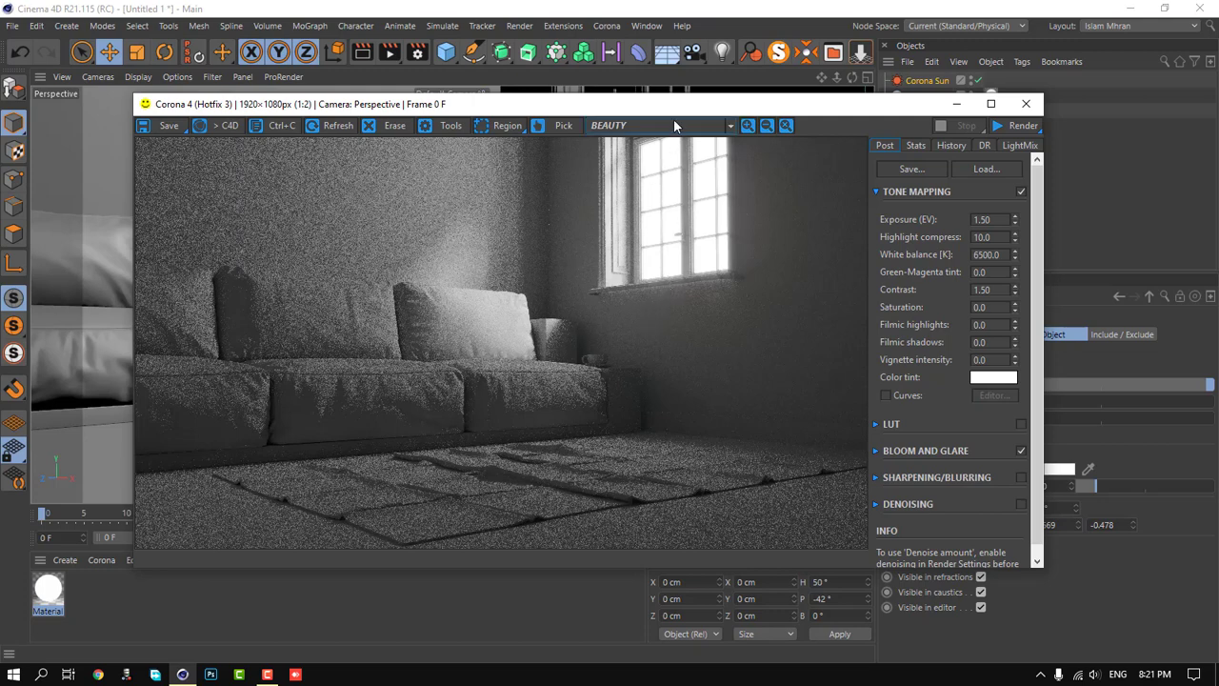
- Close the Corona render window and create a new Corona material, Material.1
{"action": "left_click_drag", "start_coordinate": [675, 110], "coordinate": [660, 99]}
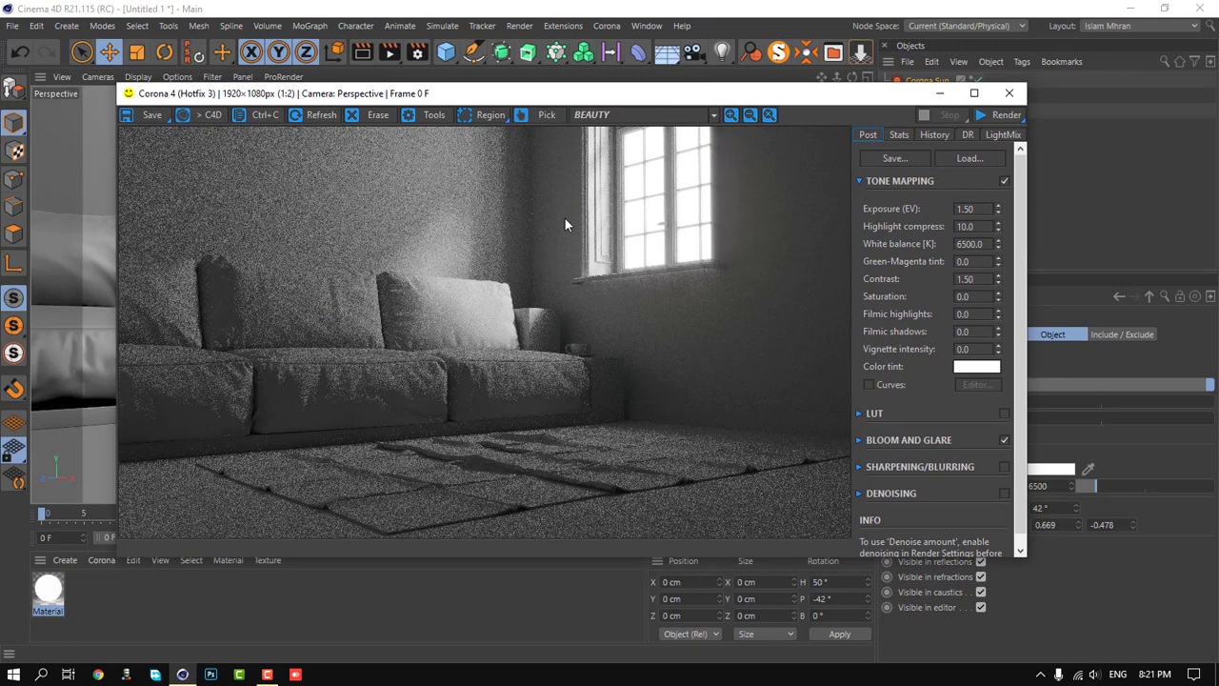
{"action": "left_click", "coordinate": [1011, 95]}
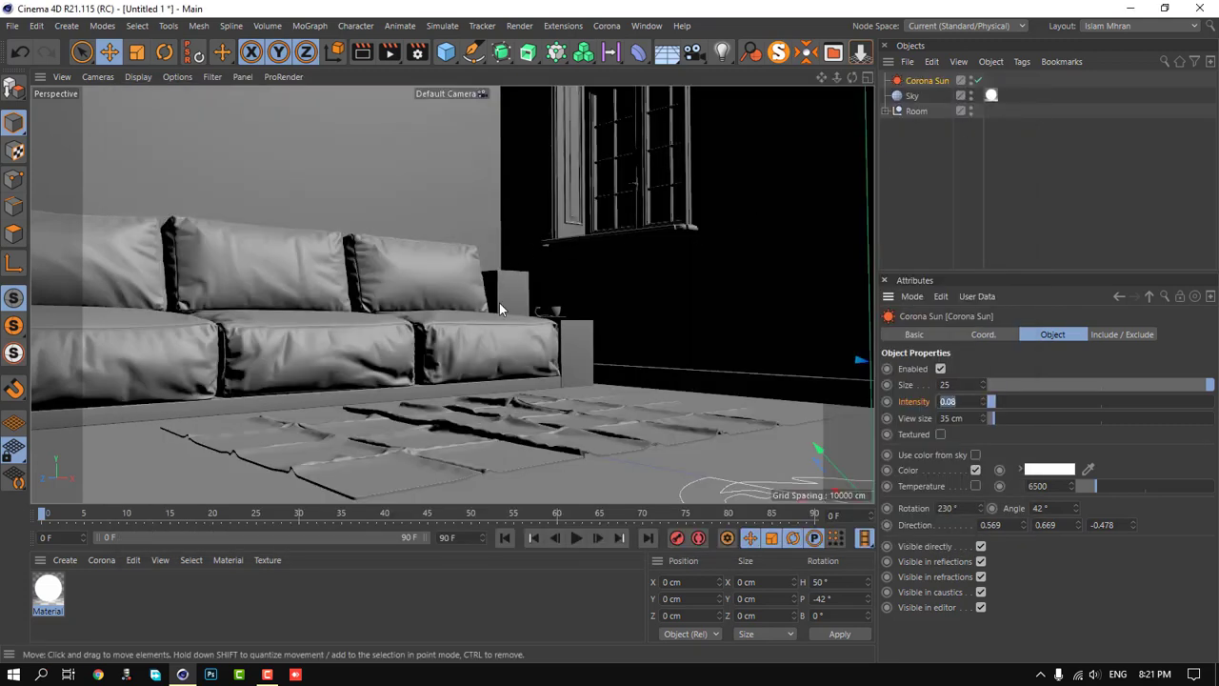
{"action": "left_click", "coordinate": [101, 560]}
{"action": "left_click", "coordinate": [139, 402]}
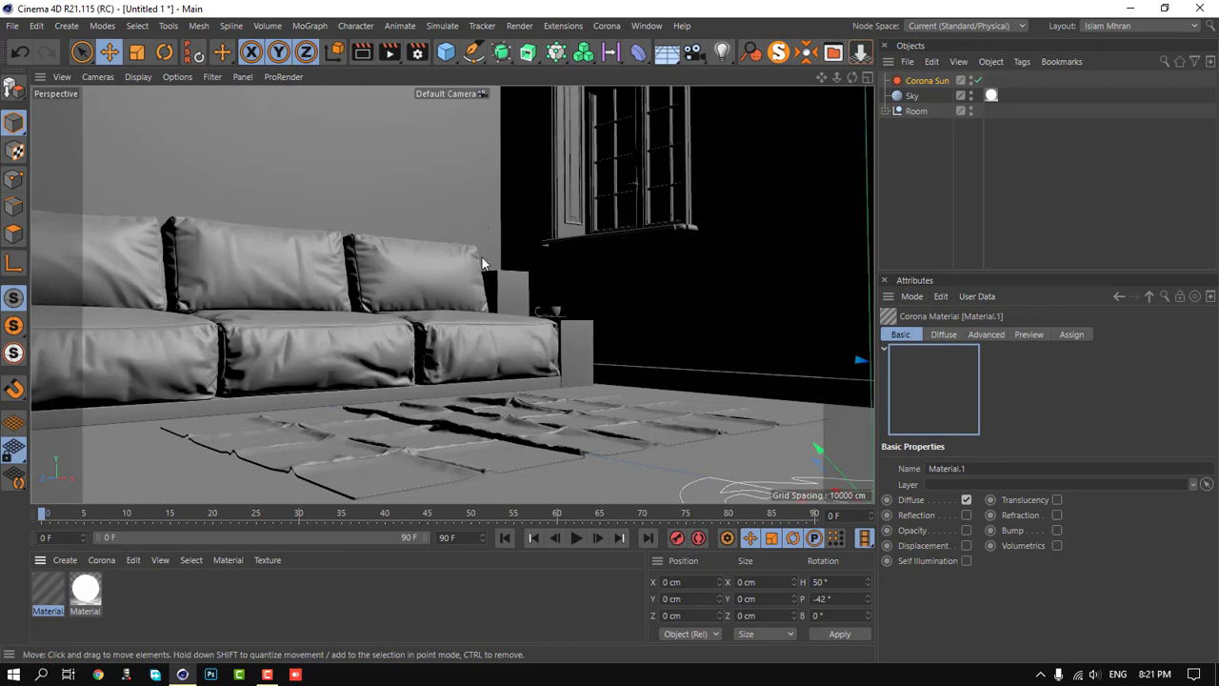
- Open Material.1 in the Material Editor, then close the editor again
{"action": "double_click", "coordinate": [48, 590]}
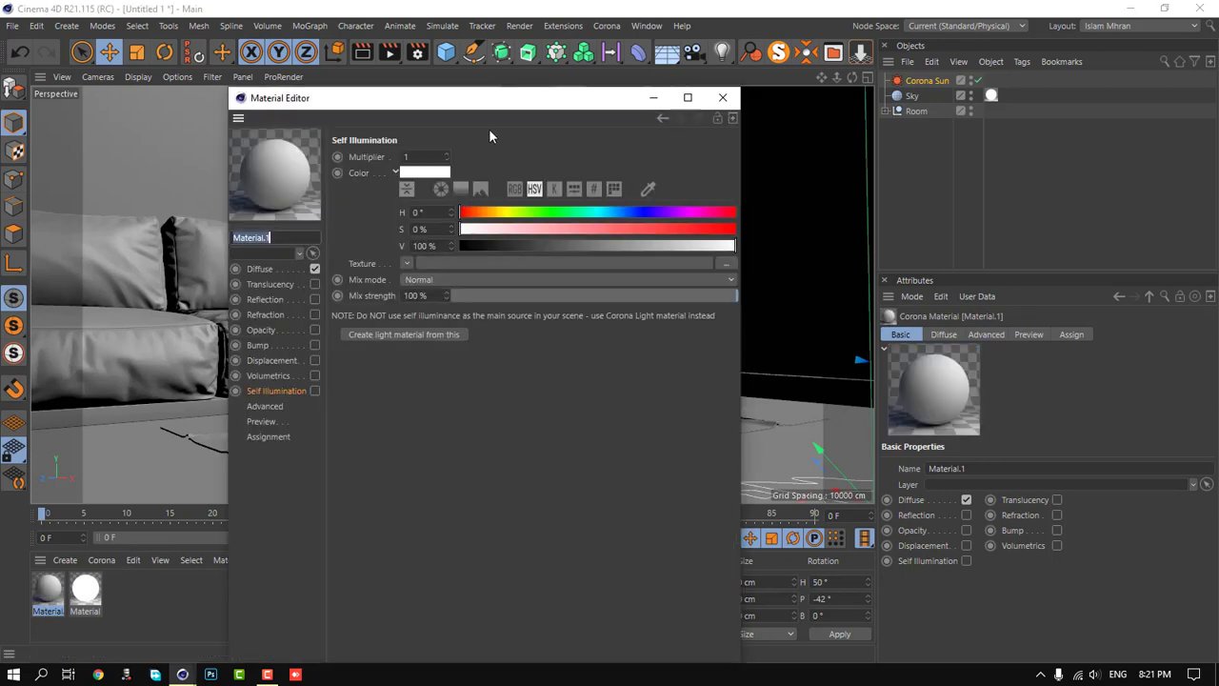
{"action": "left_click_drag", "start_coordinate": [494, 104], "coordinate": [524, 64]}
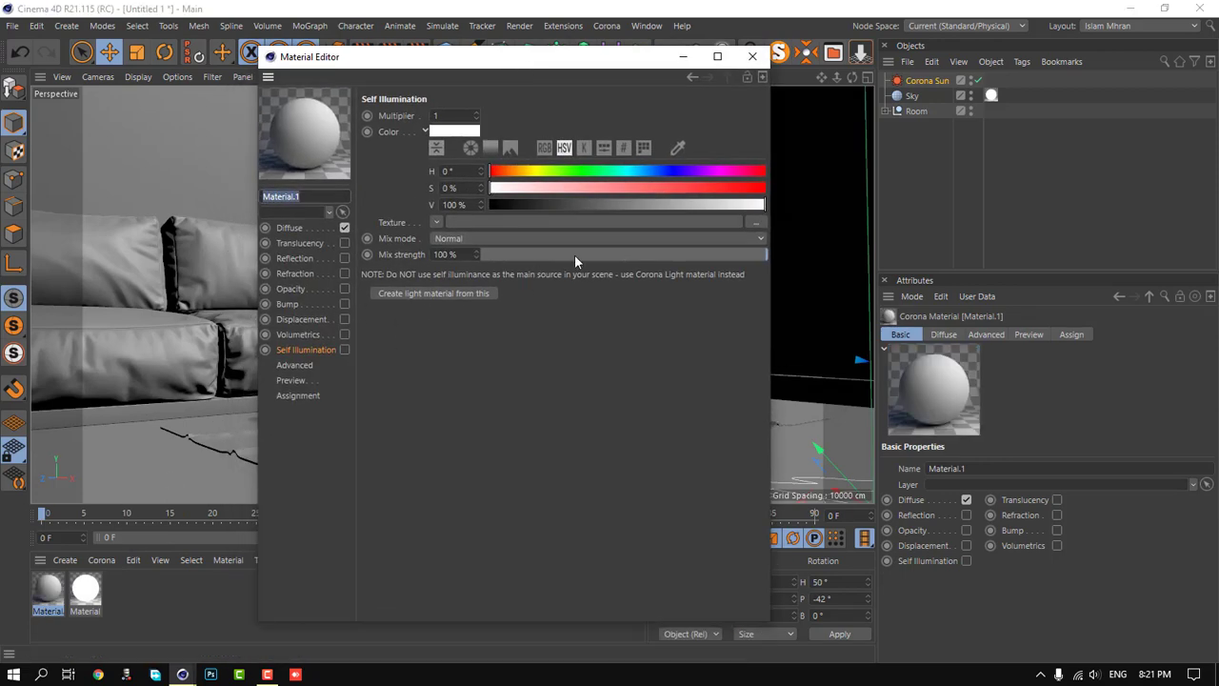
{"action": "left_click", "coordinate": [753, 56]}
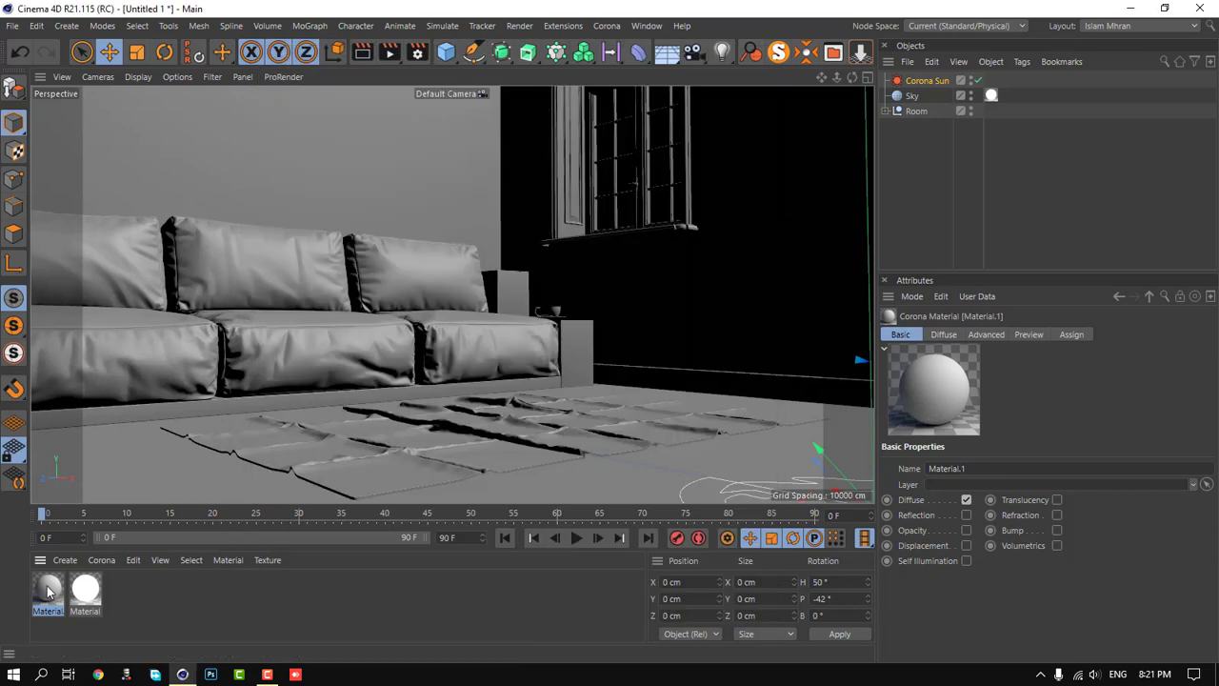
- Delete Material.1, then sign in to the Corona Materials website
{"action": "key", "text": "Delete"}
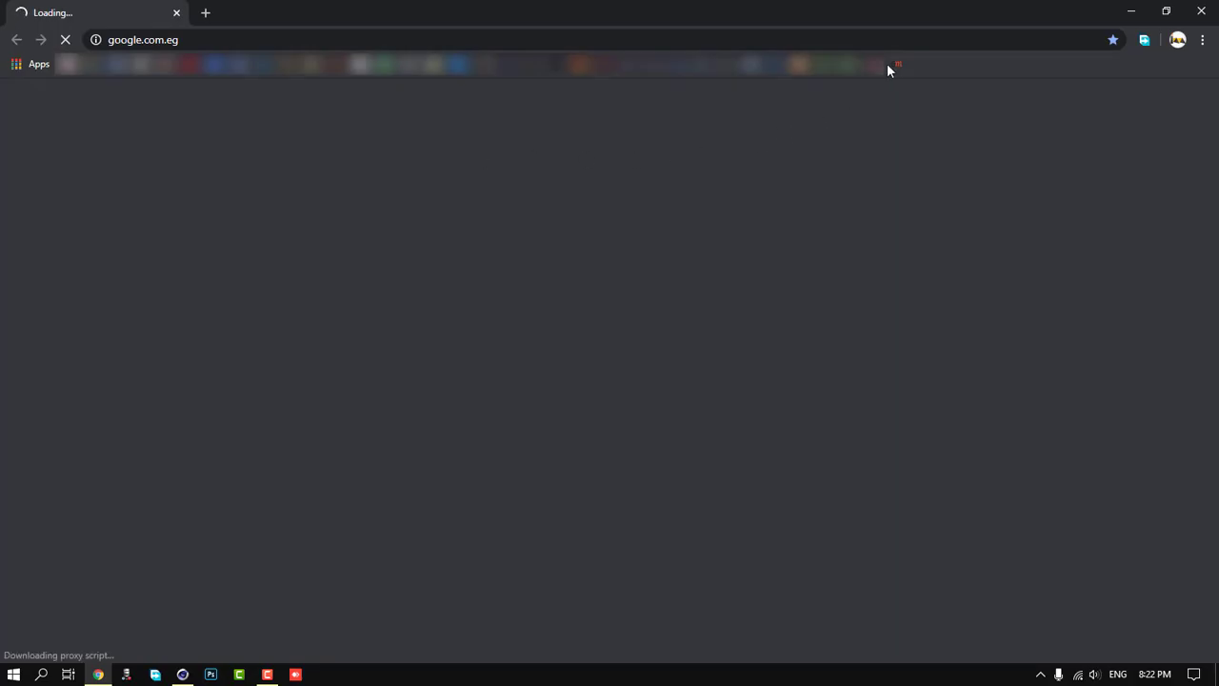
{"action": "left_click", "coordinate": [897, 63]}
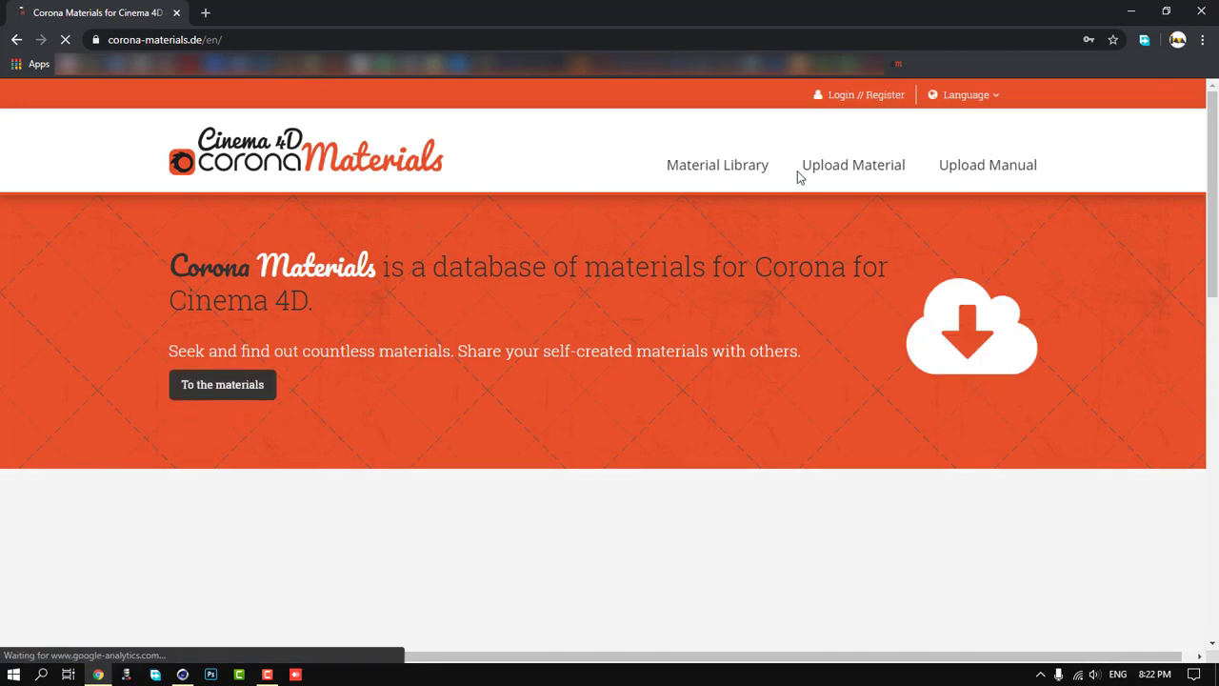
{"action": "left_click", "coordinate": [867, 95]}
{"action": "left_click", "coordinate": [868, 271]}
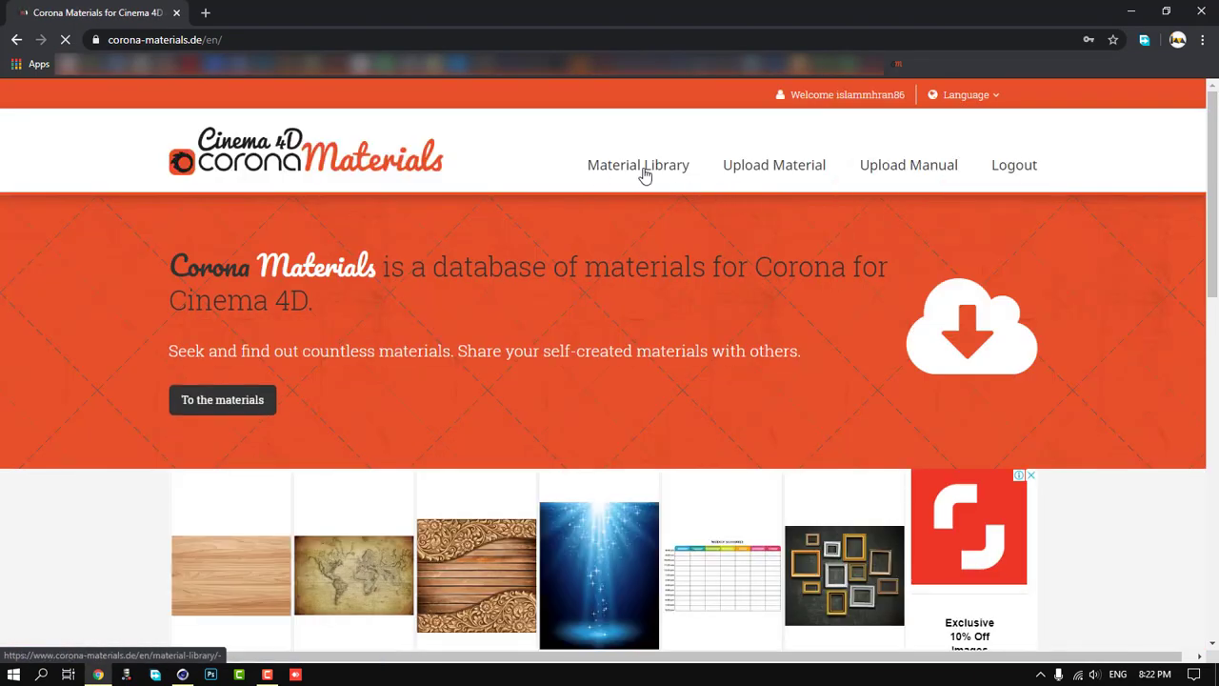
- Browse the 285 materials in the Material Library, then close the browser
{"action": "left_click", "coordinate": [645, 171]}
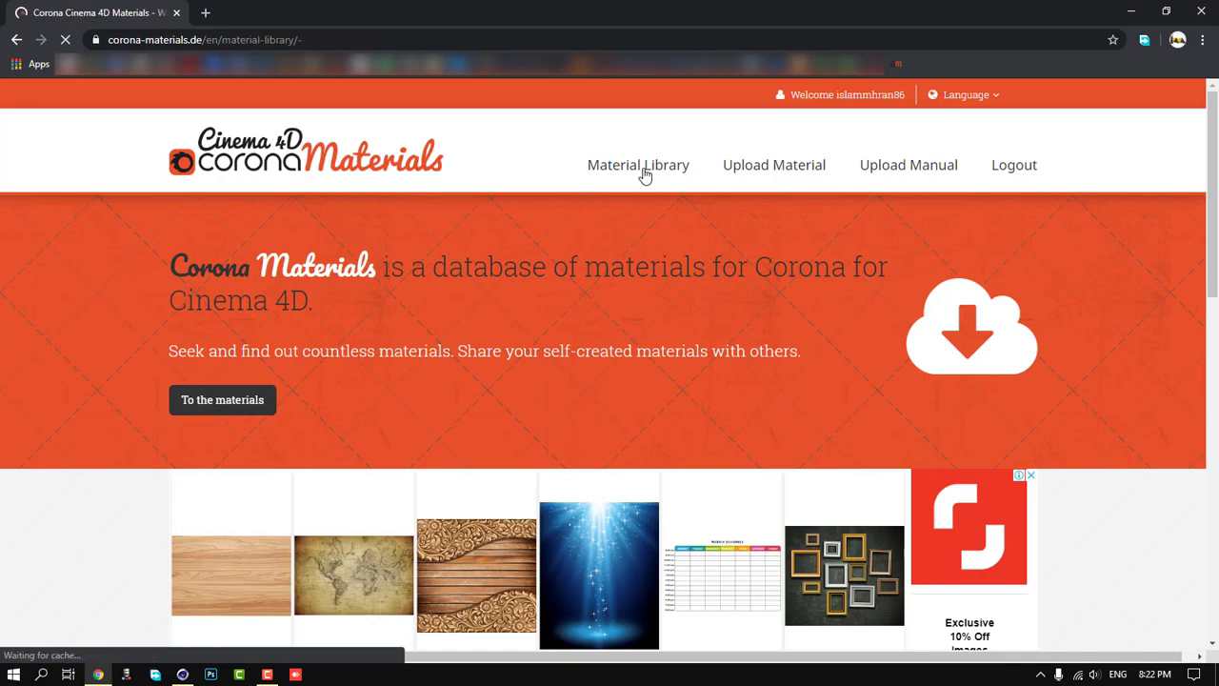
{"action": "scroll", "coordinate": [663, 345], "scroll_direction": "down", "scroll_amount": 2}
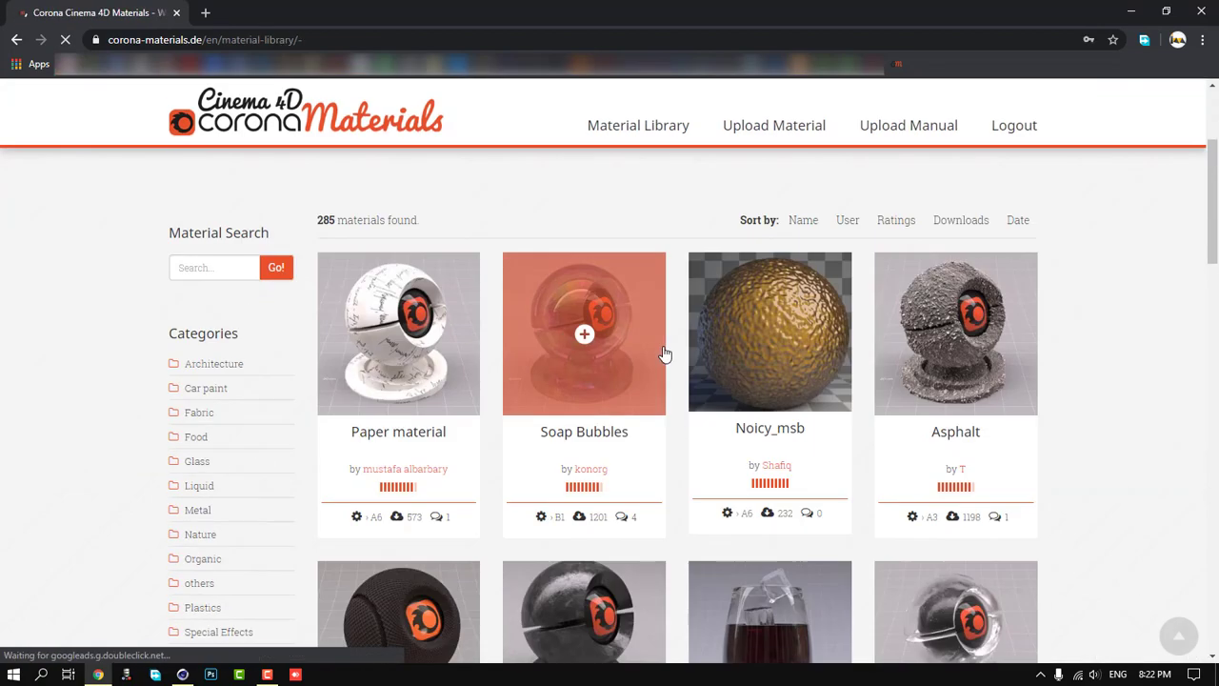
{"action": "scroll", "coordinate": [263, 451], "scroll_direction": "down", "scroll_amount": 2}
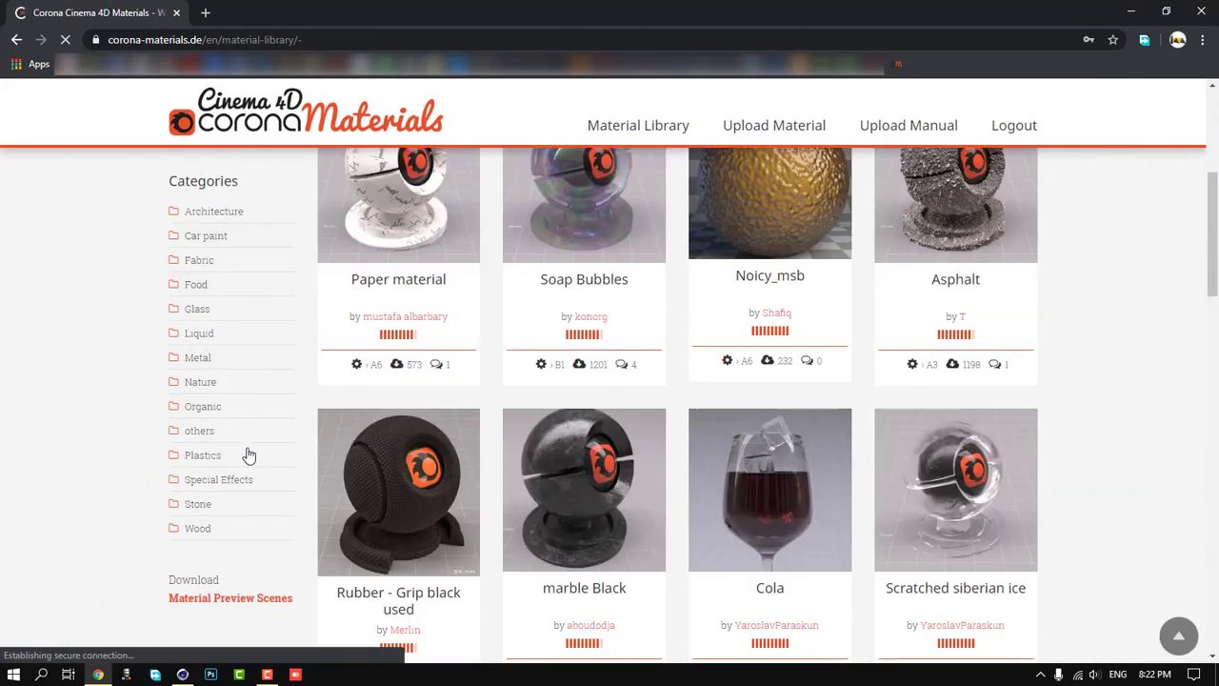
{"action": "scroll", "coordinate": [609, 451], "scroll_direction": "up", "scroll_amount": 4}
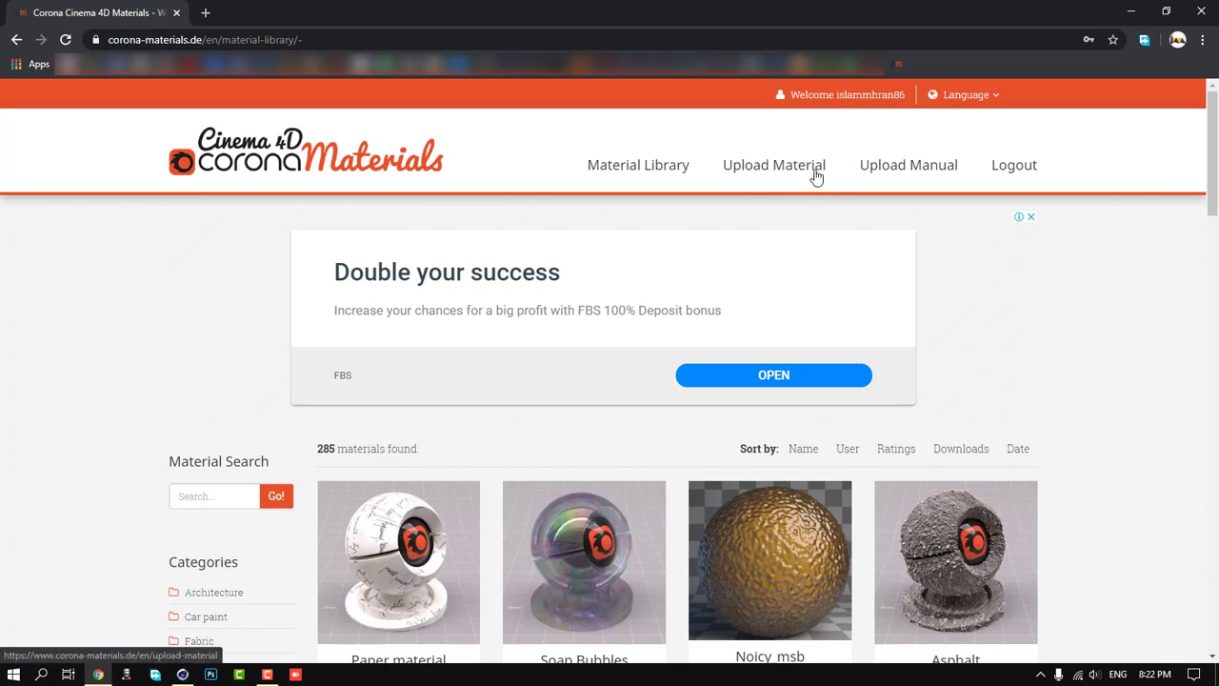
{"action": "scroll", "coordinate": [658, 327], "scroll_direction": "down", "scroll_amount": 2}
{"action": "scroll", "coordinate": [658, 326], "scroll_direction": "down", "scroll_amount": 2}
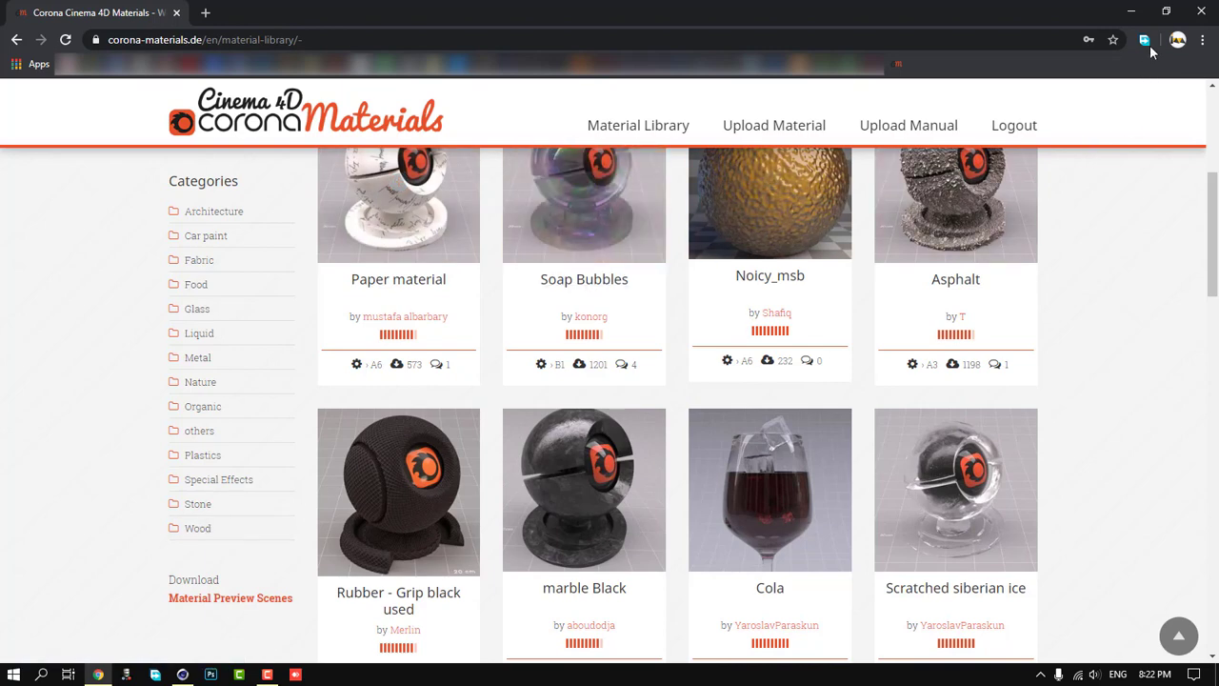
{"action": "left_click", "coordinate": [1202, 11]}
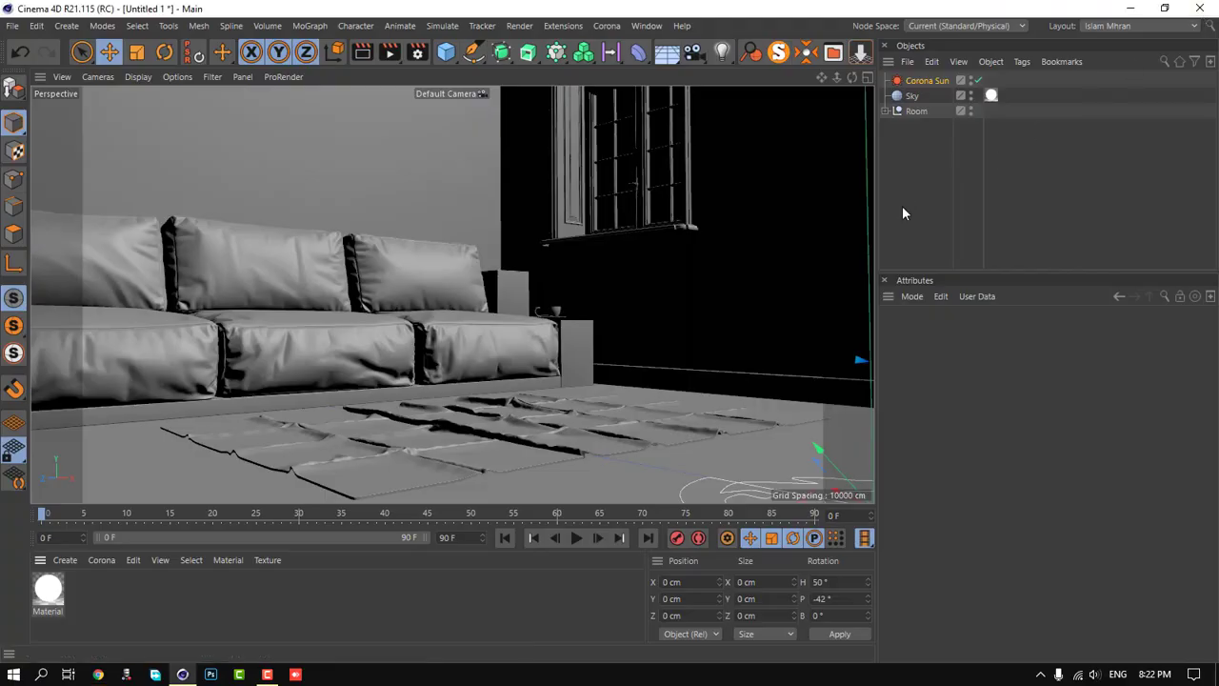
- Check the Floor > Herringbone_Floor tex folder, then open Herringbone_Floor.c4d in Cinema 4D
{"action": "left_click", "coordinate": [1130, 11]}
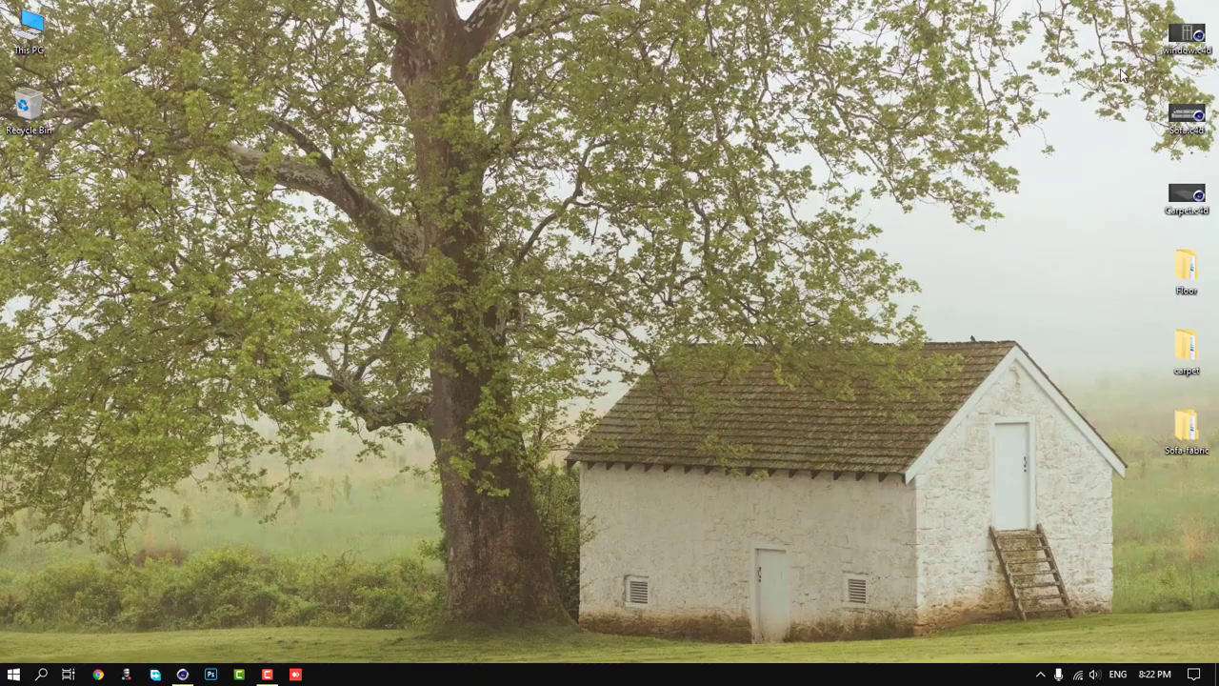
{"action": "double_click", "coordinate": [1187, 274]}
{"action": "double_click", "coordinate": [208, 158]}
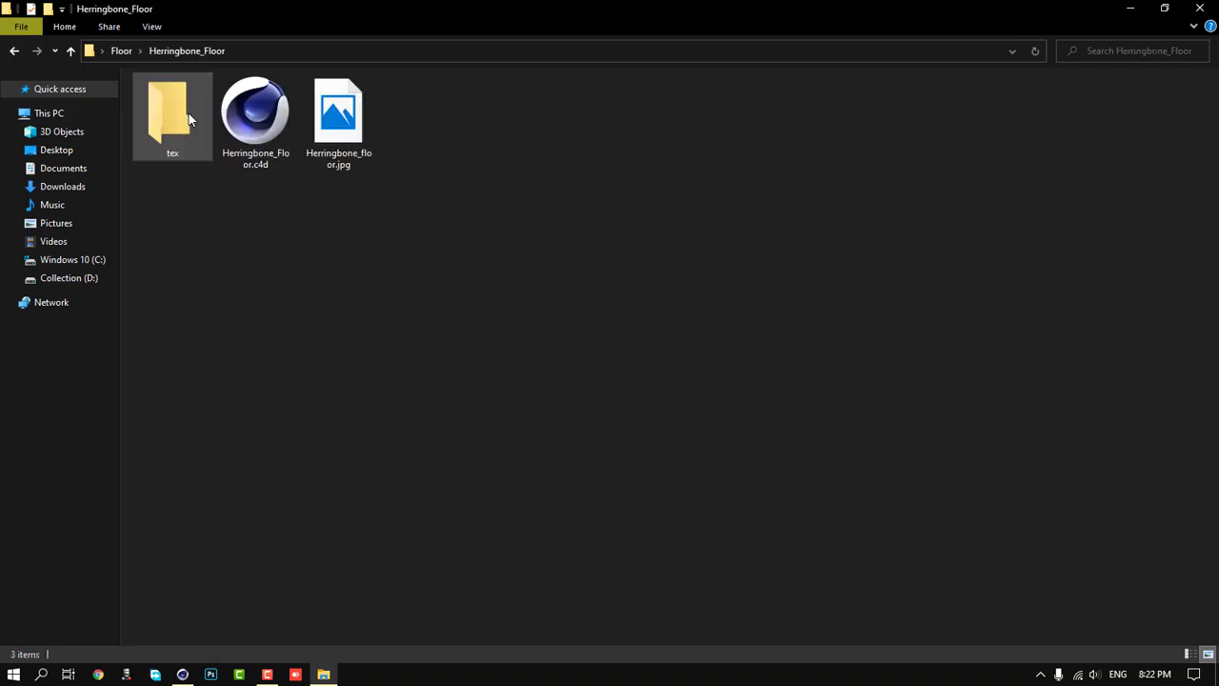
{"action": "double_click", "coordinate": [177, 119]}
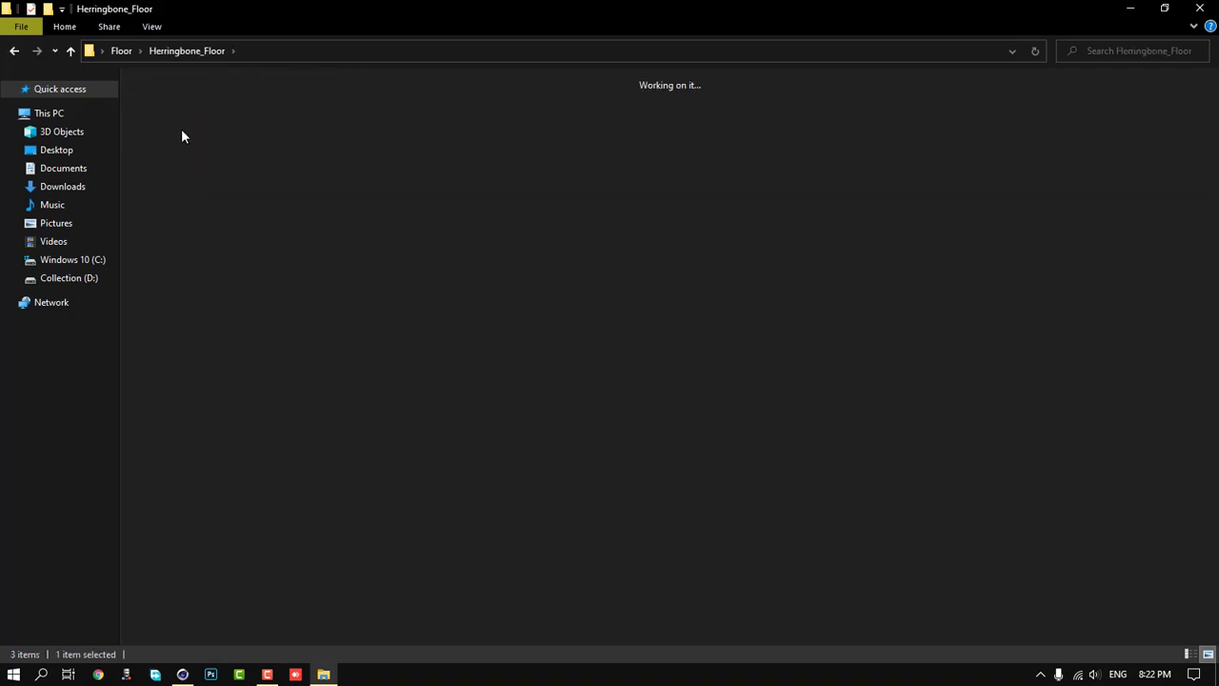
{"action": "left_click", "coordinate": [419, 205]}
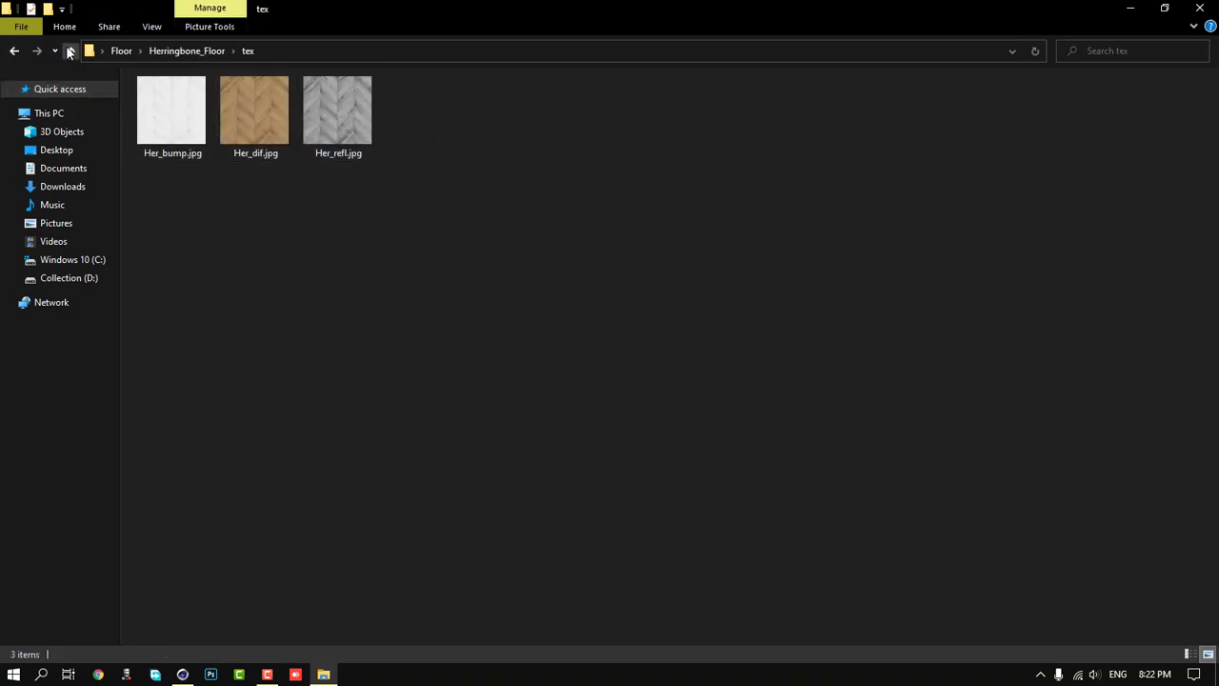
{"action": "left_click", "coordinate": [70, 50]}
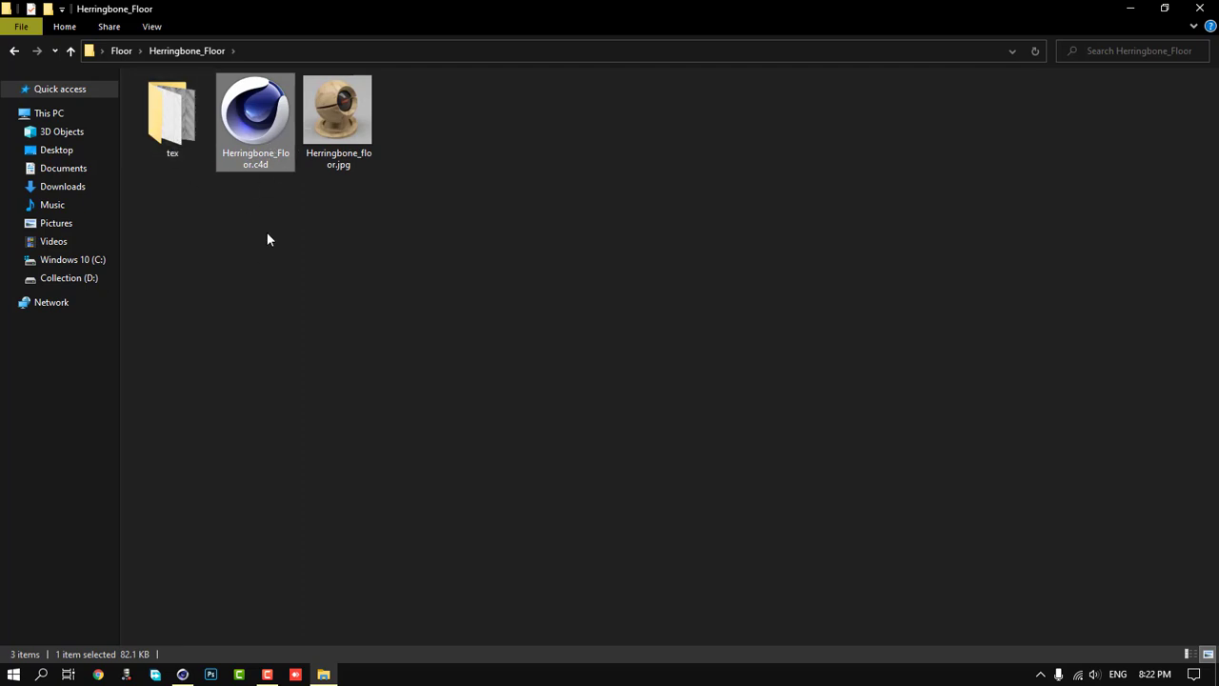
{"action": "mouse_move", "coordinate": [263, 131]}
{"action": "left_mouse_down"}
{"action": "mouse_move", "coordinate": [320, 620]}
{"action": "mouse_move", "coordinate": [344, 592]}
{"action": "left_mouse_up"}
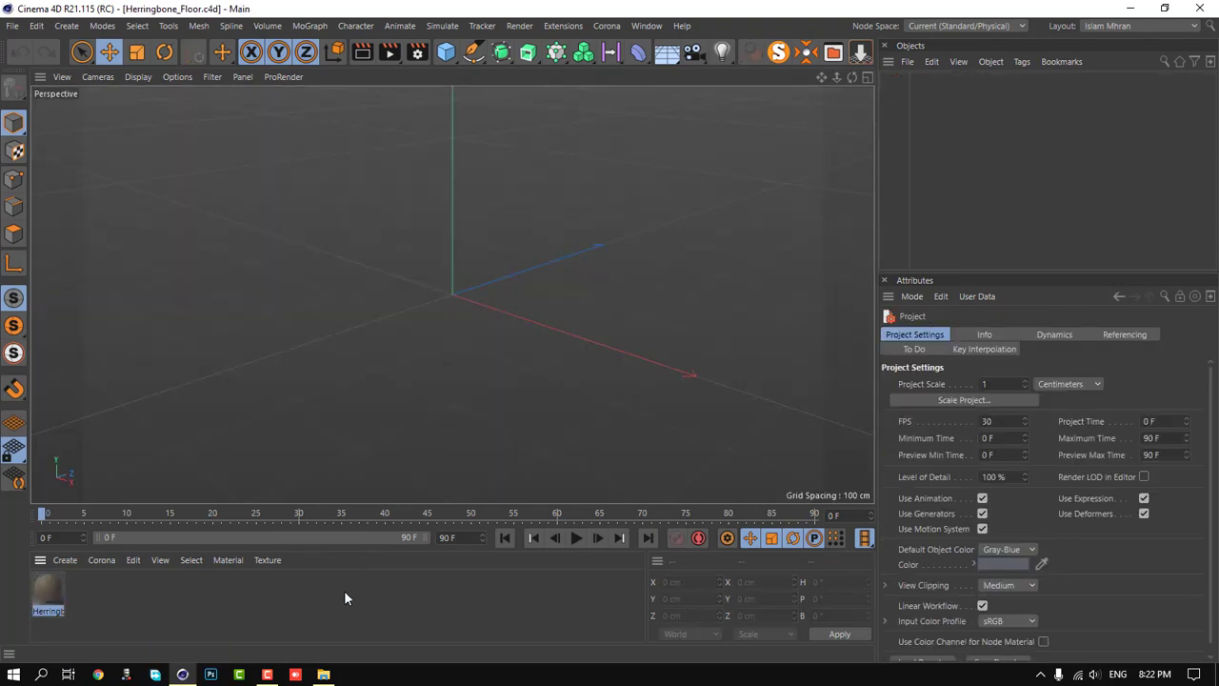
- Preview the Herringbone Flooring material in its editor, then switch back to the sofa room scene
{"action": "left_click", "coordinate": [55, 597]}
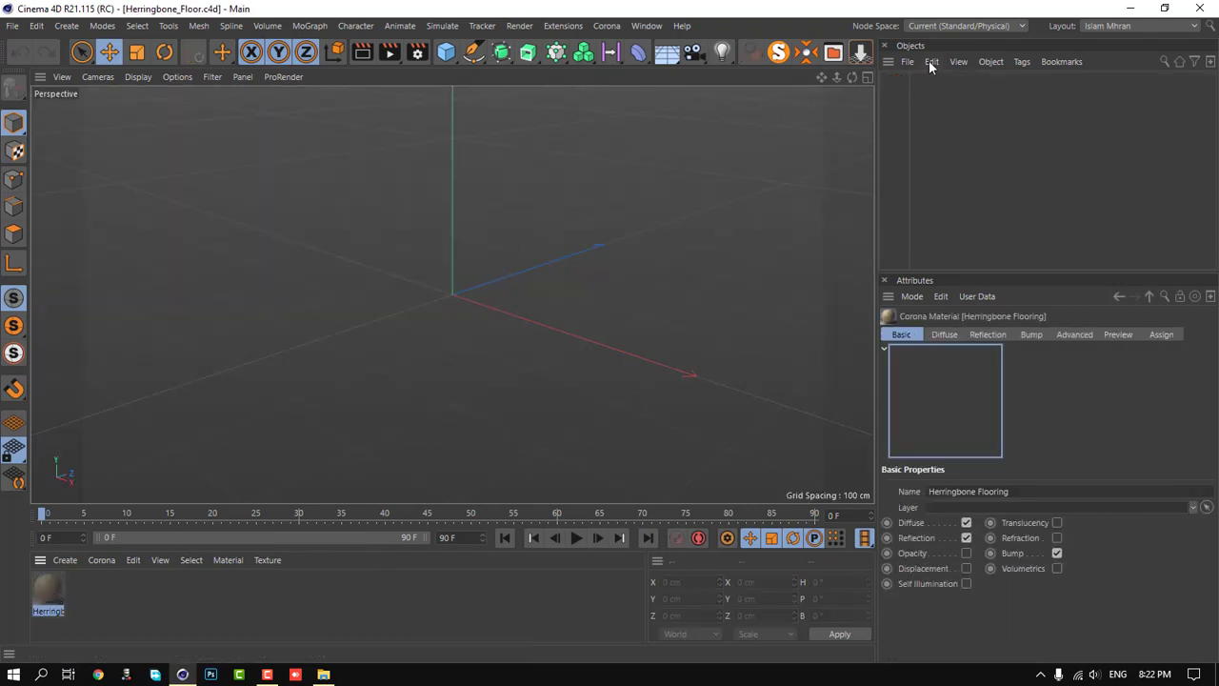
{"action": "double_click", "coordinate": [48, 588]}
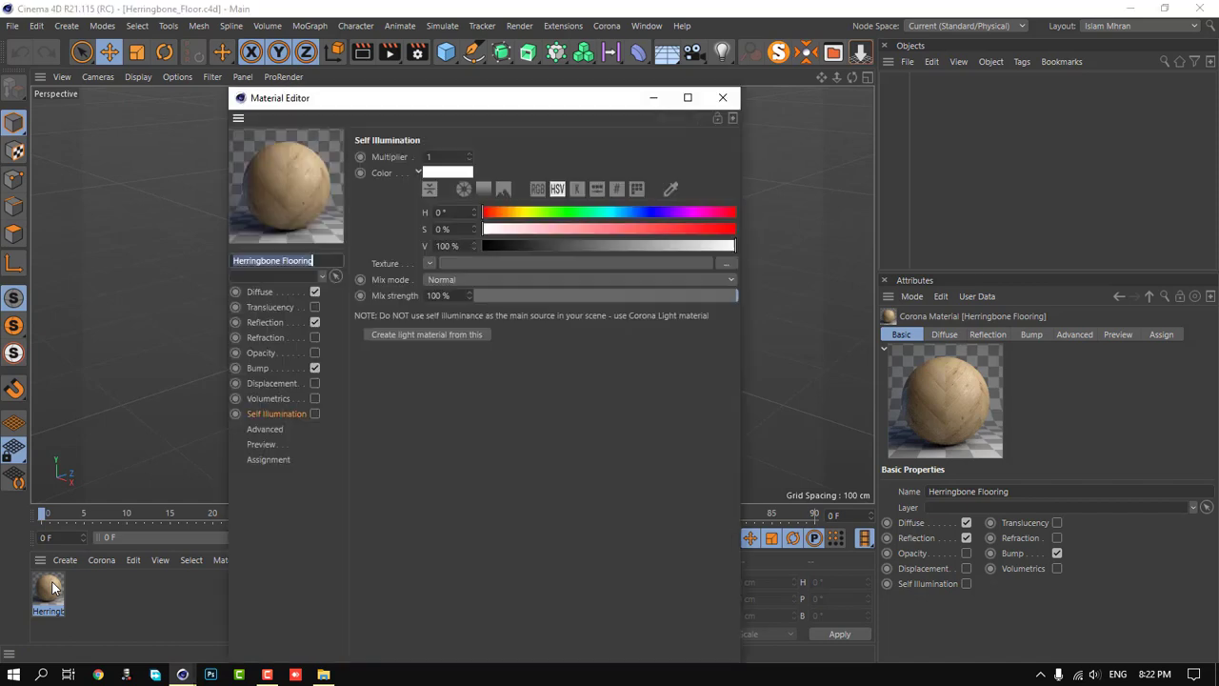
{"action": "left_click_drag", "start_coordinate": [481, 103], "coordinate": [500, 77]}
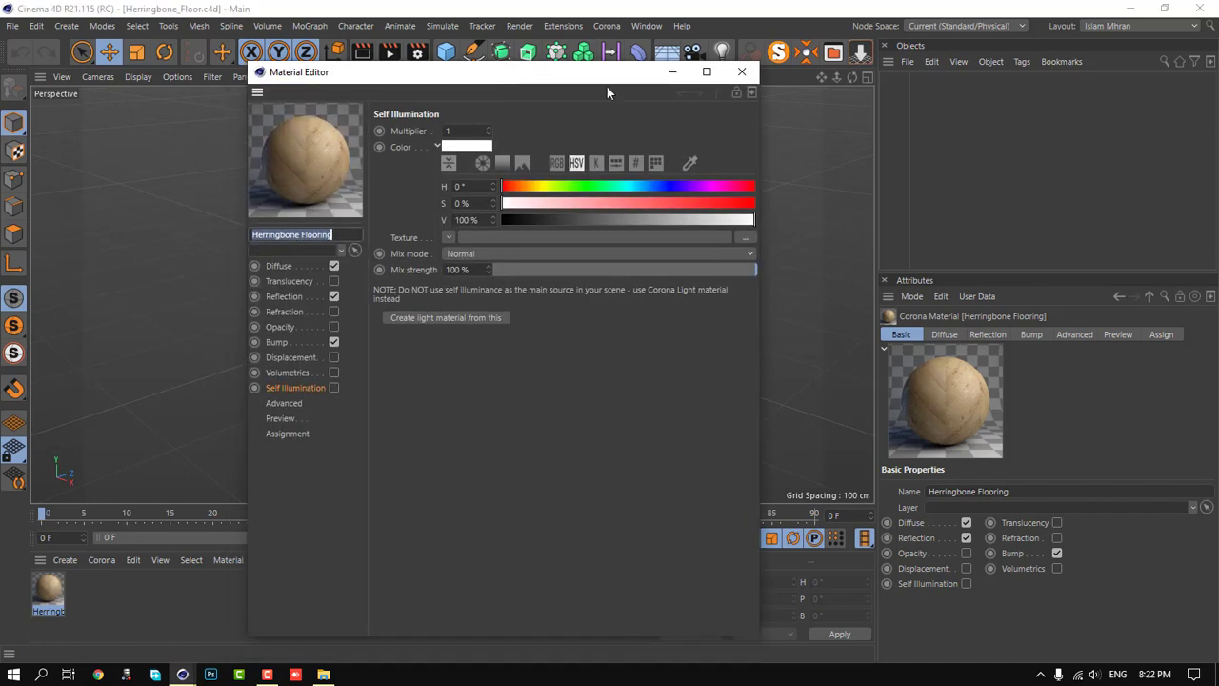
{"action": "left_click", "coordinate": [741, 73]}
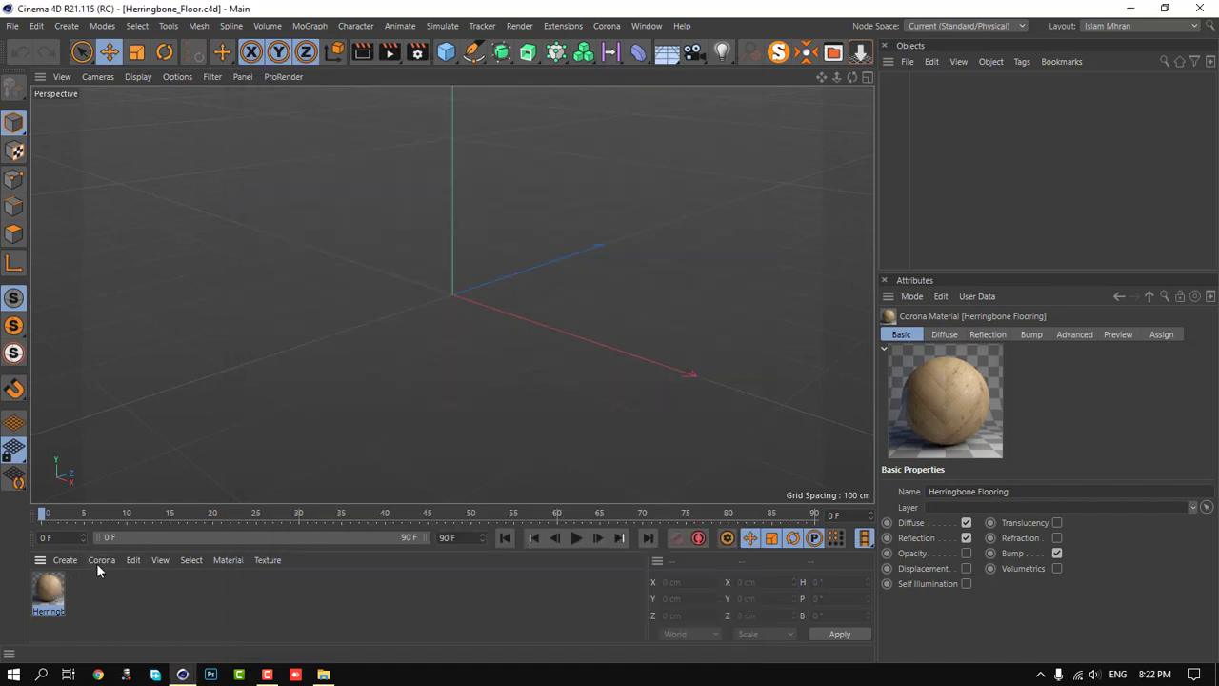
{"action": "left_click", "coordinate": [647, 26]}
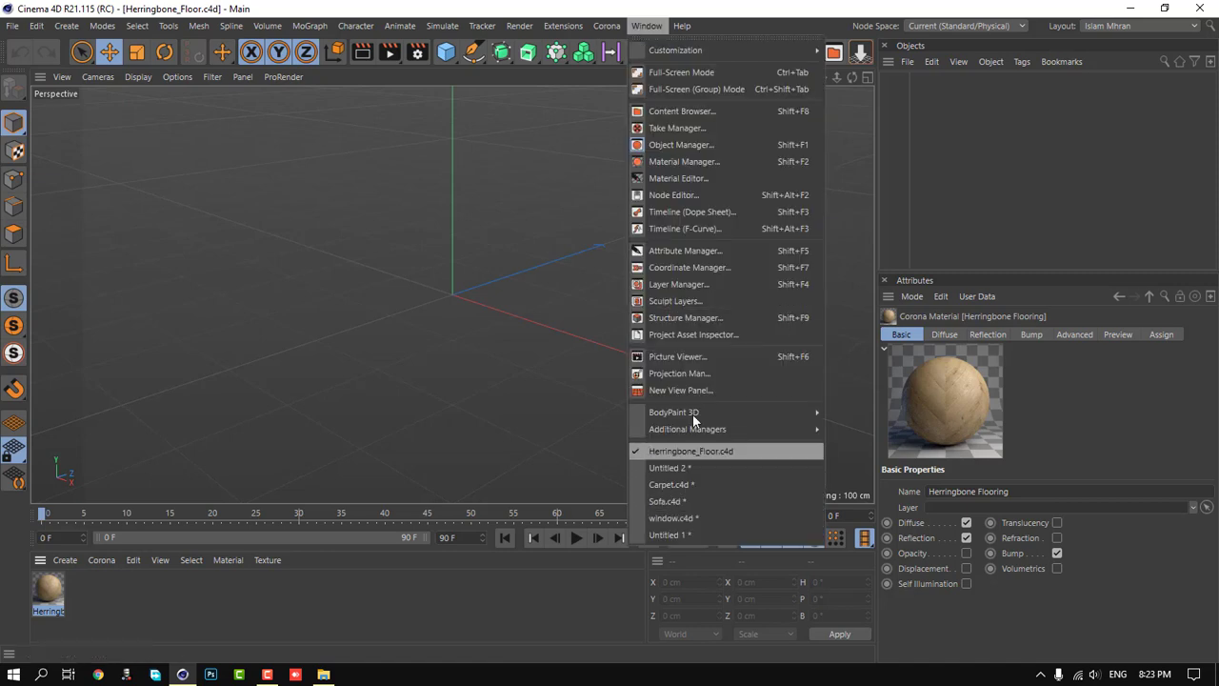
{"action": "left_click", "coordinate": [676, 535]}
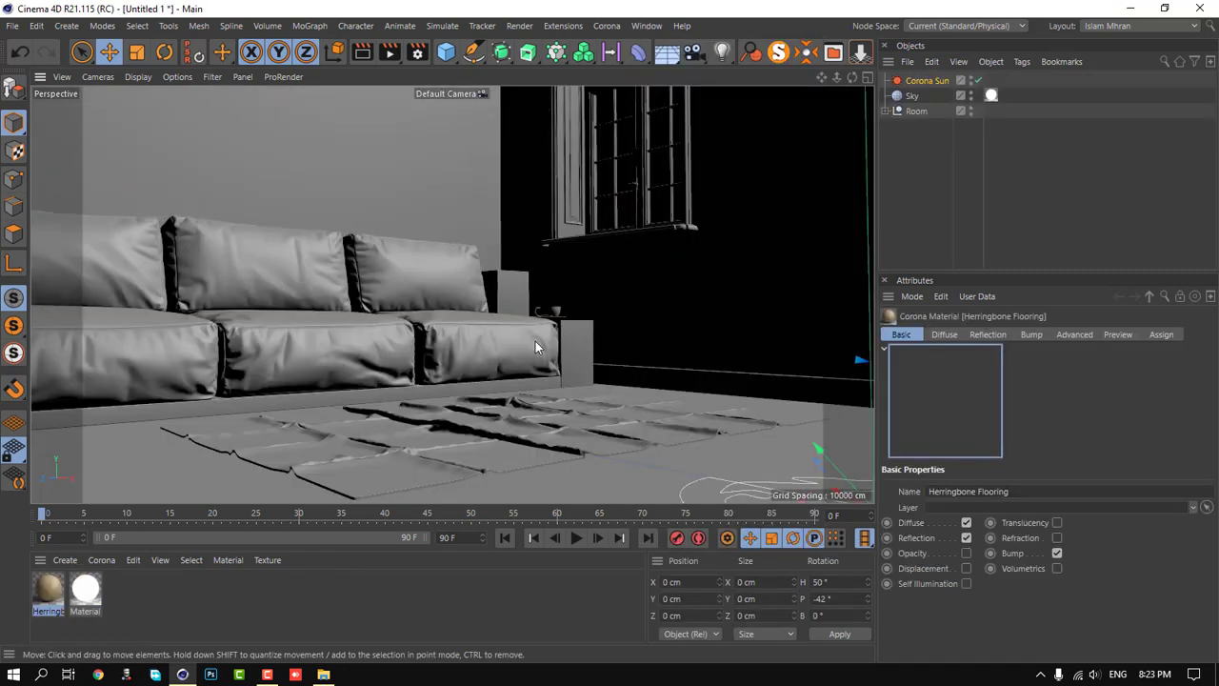
- Inspect Herringbone Flooring's diffuse bitmap, reflection and bump channels, then select the Room object
{"action": "double_click", "coordinate": [49, 590]}
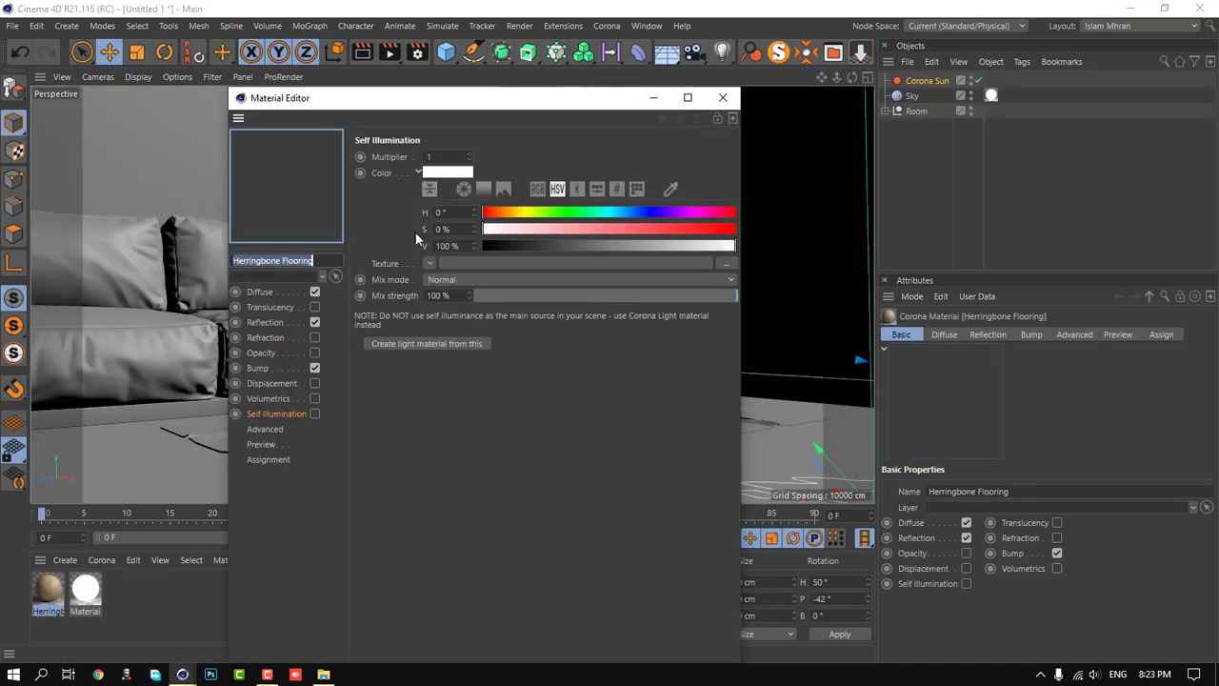
{"action": "left_click_drag", "start_coordinate": [479, 100], "coordinate": [479, 73]}
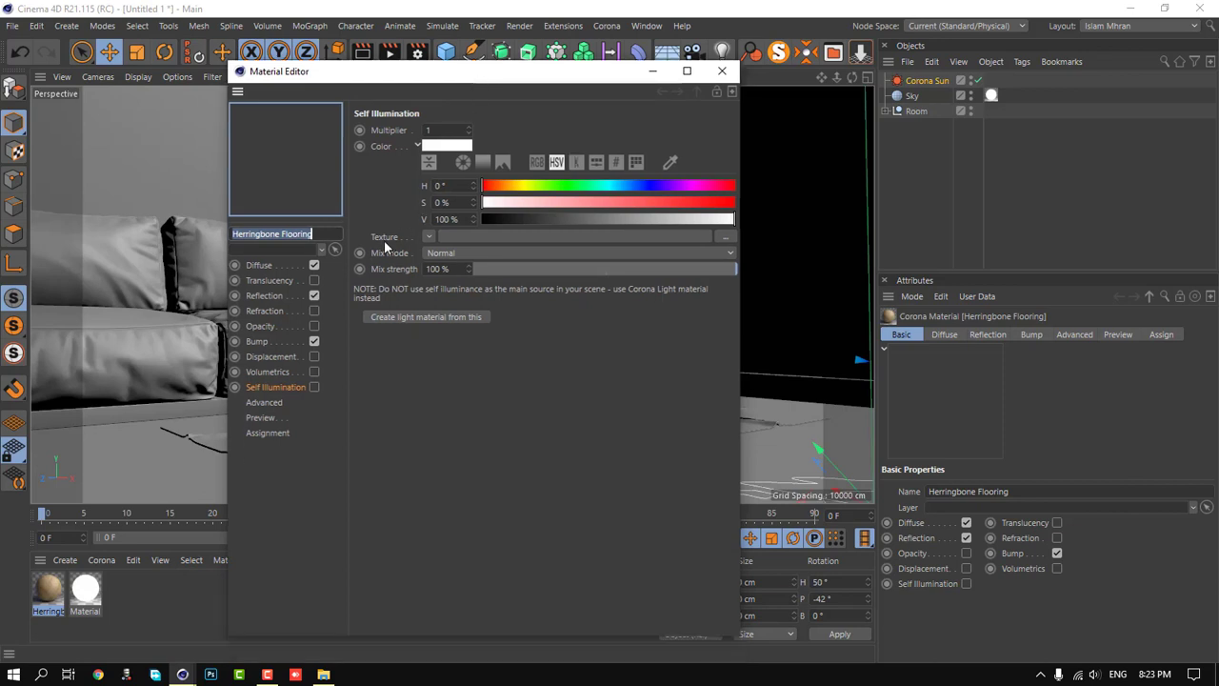
{"action": "left_click", "coordinate": [255, 268]}
{"action": "left_click", "coordinate": [429, 275]}
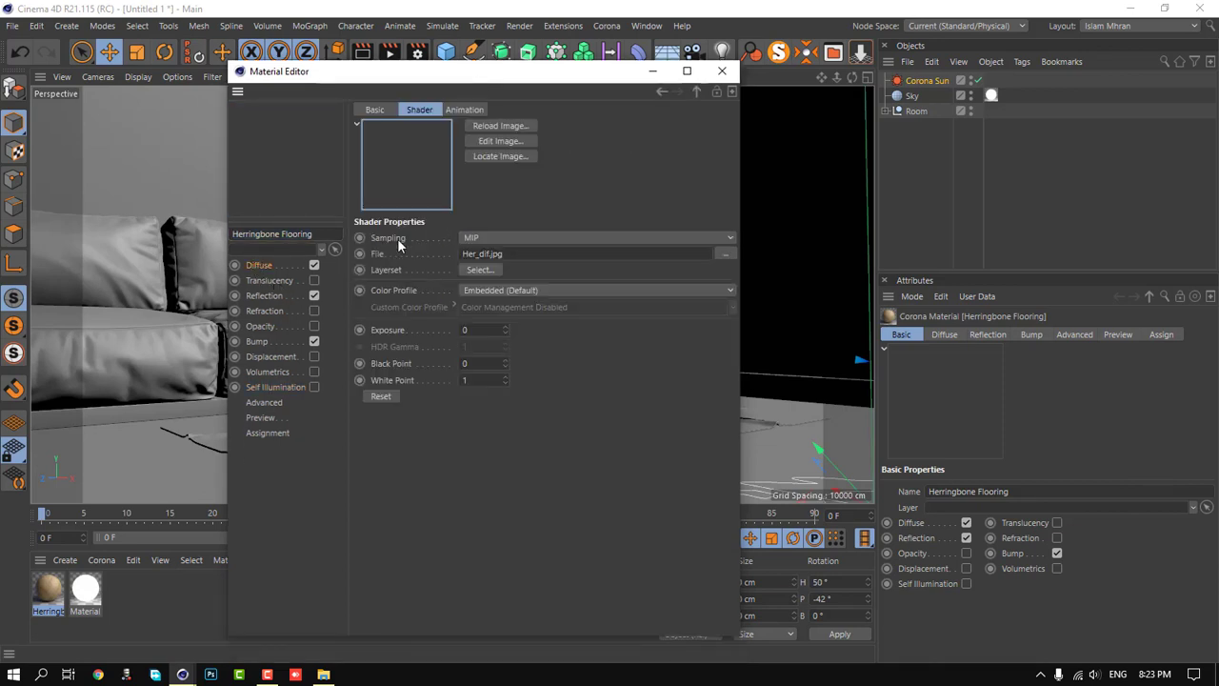
{"action": "left_click", "coordinate": [259, 267]}
{"action": "left_click", "coordinate": [268, 296]}
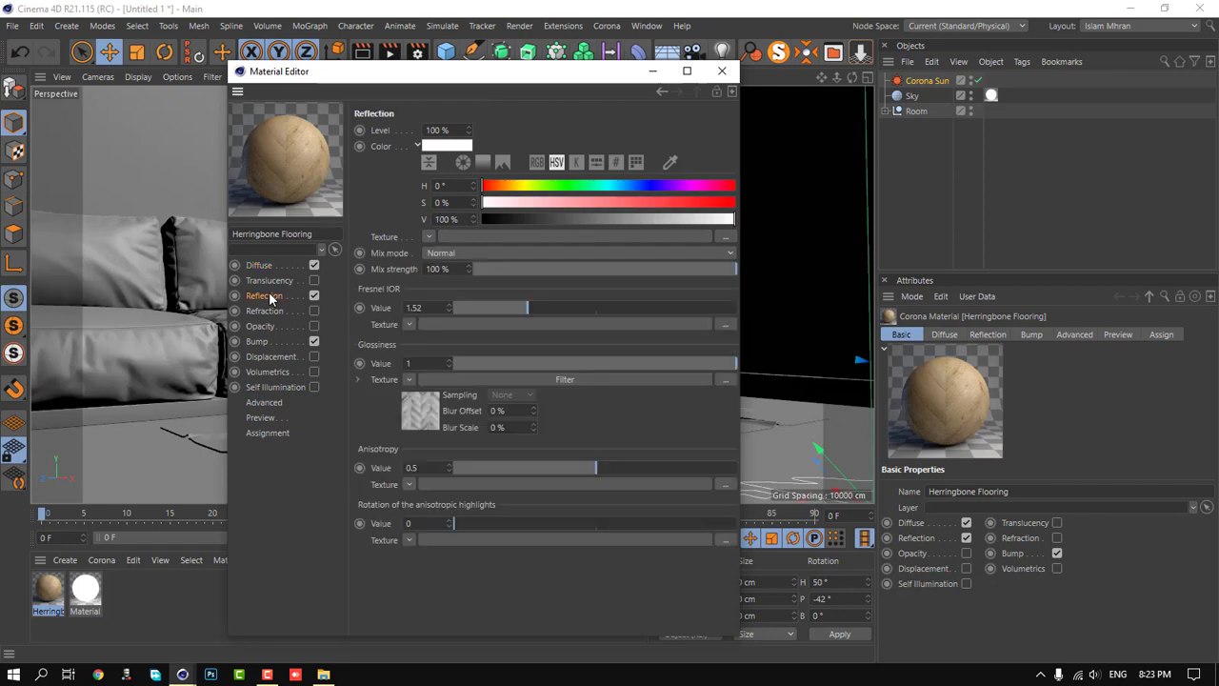
{"action": "left_click", "coordinate": [257, 342]}
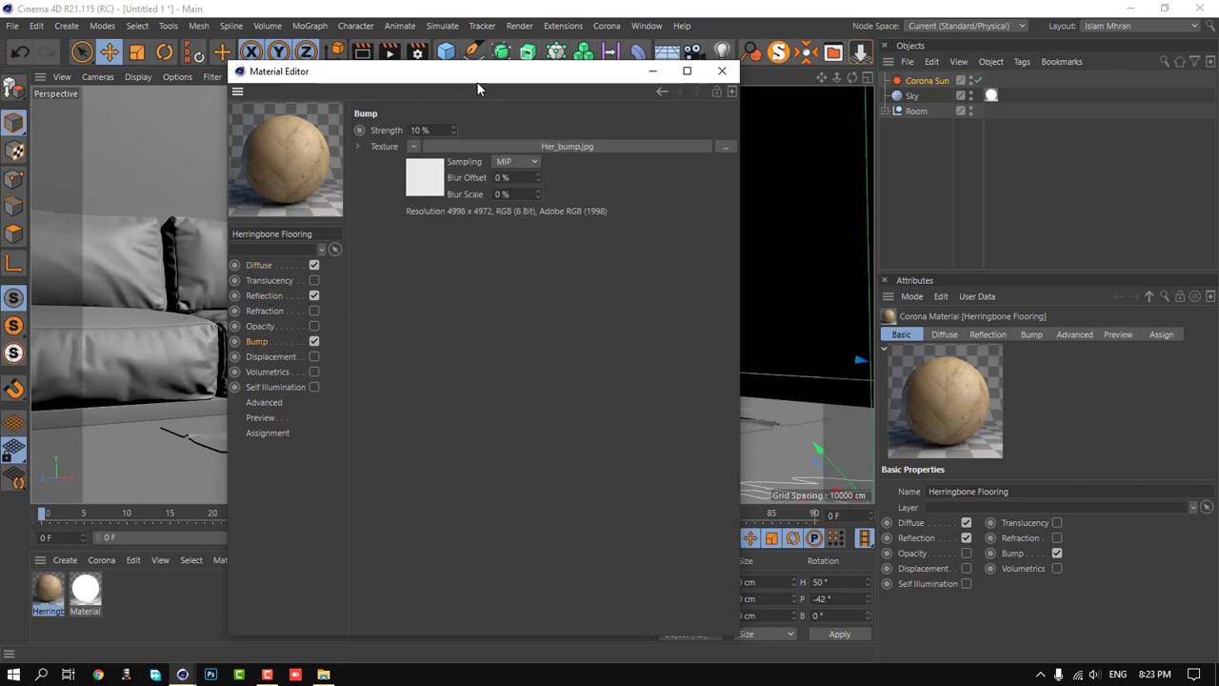
{"action": "left_click_drag", "start_coordinate": [484, 78], "coordinate": [503, 76]}
{"action": "left_click", "coordinate": [741, 69]}
{"action": "left_click", "coordinate": [574, 407]}
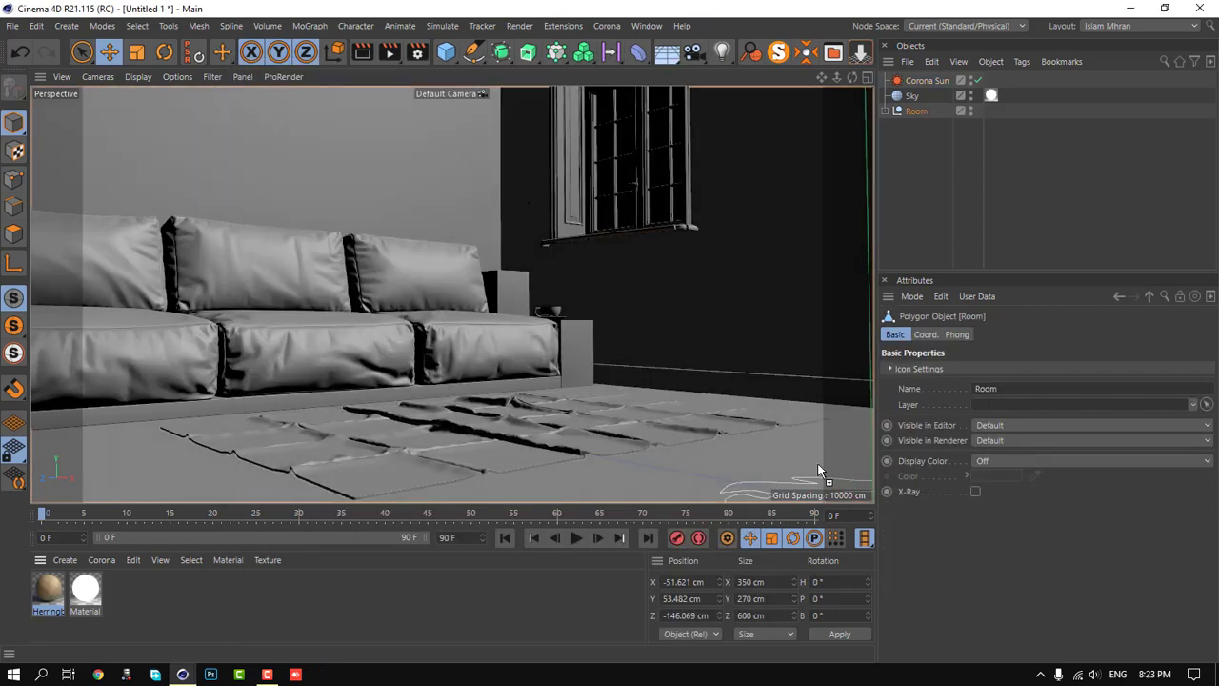
- Apply Herringbone Flooring only to the Room mesh's floor polygon instead of the whole room
{"action": "left_click_drag", "start_coordinate": [812, 444], "coordinate": [811, 445]}
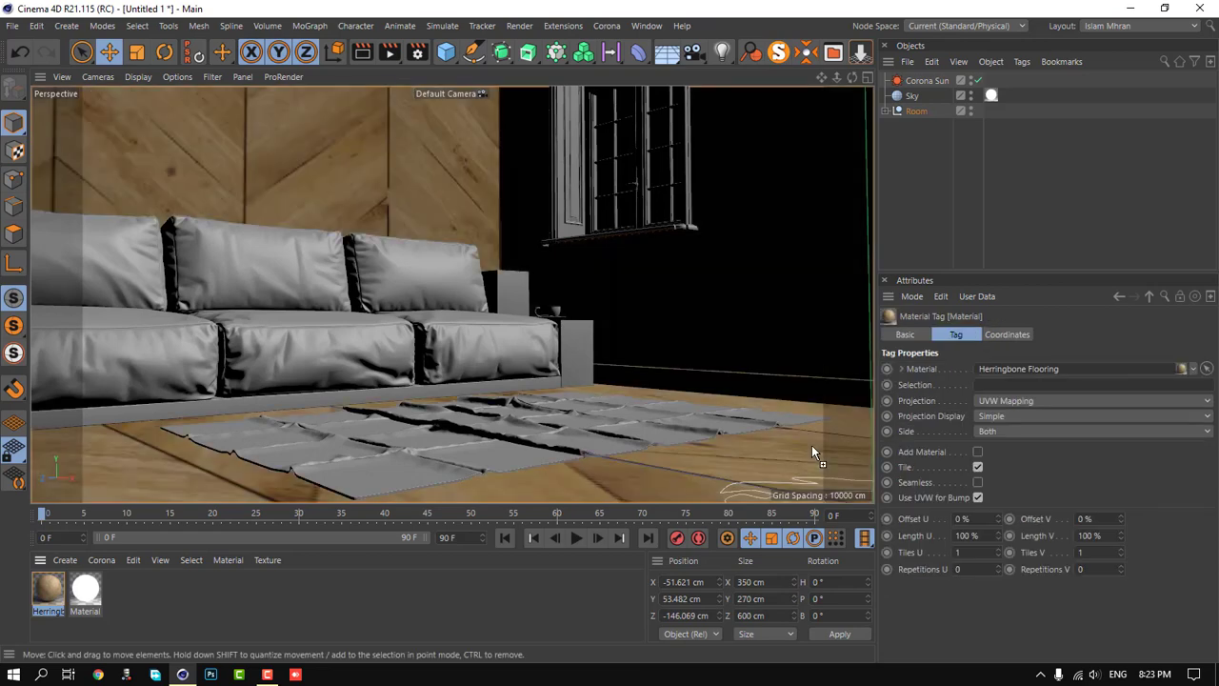
{"action": "key", "text": "ctrl+z"}
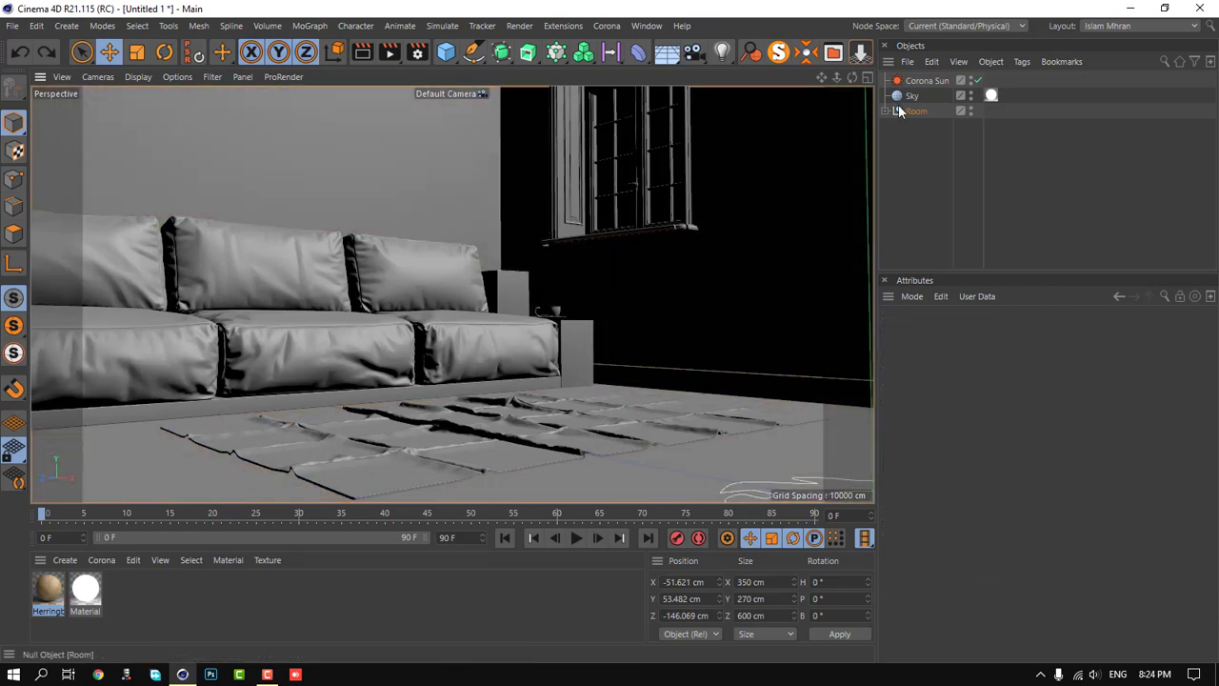
{"action": "left_click", "coordinate": [886, 111]}
{"action": "left_click", "coordinate": [924, 156]}
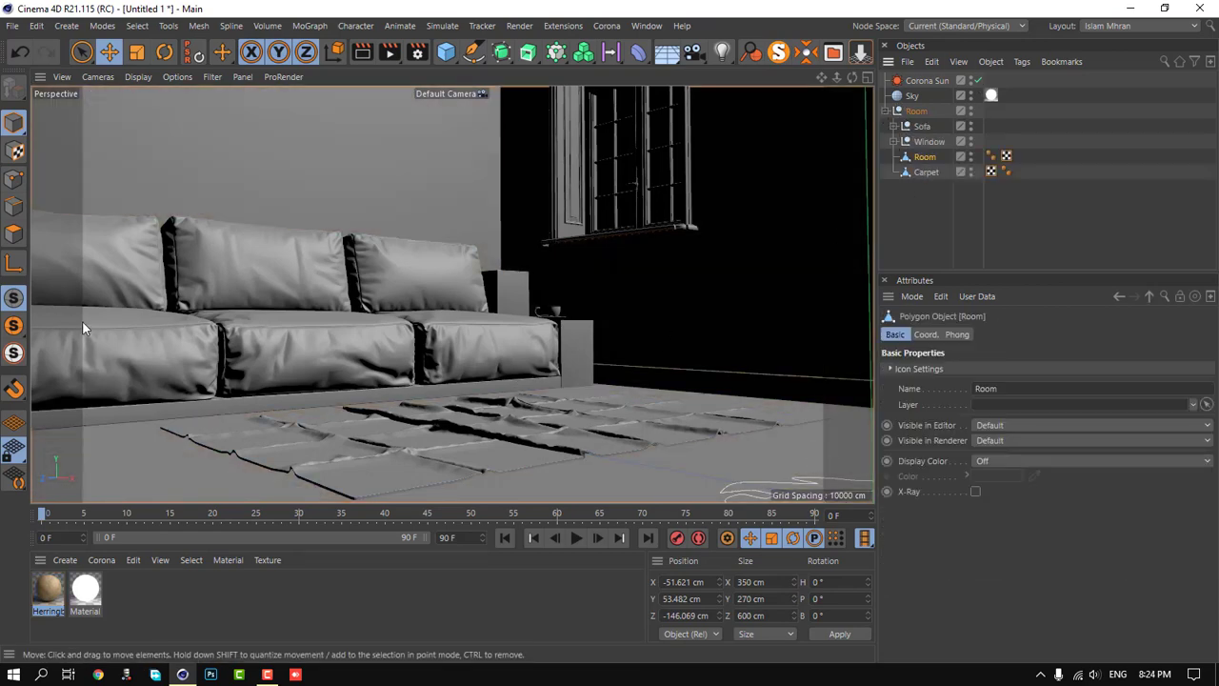
{"action": "left_click", "coordinate": [13, 233]}
{"action": "left_click", "coordinate": [661, 486]}
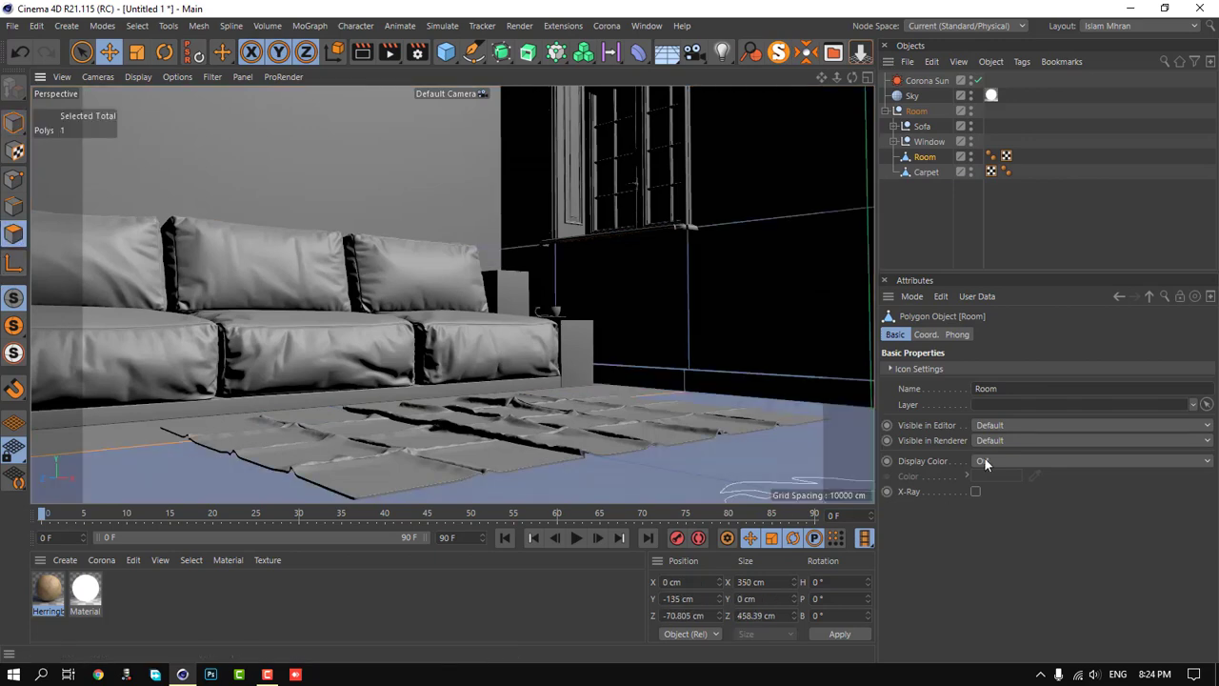
{"action": "left_click_drag", "start_coordinate": [744, 474], "coordinate": [745, 475]}
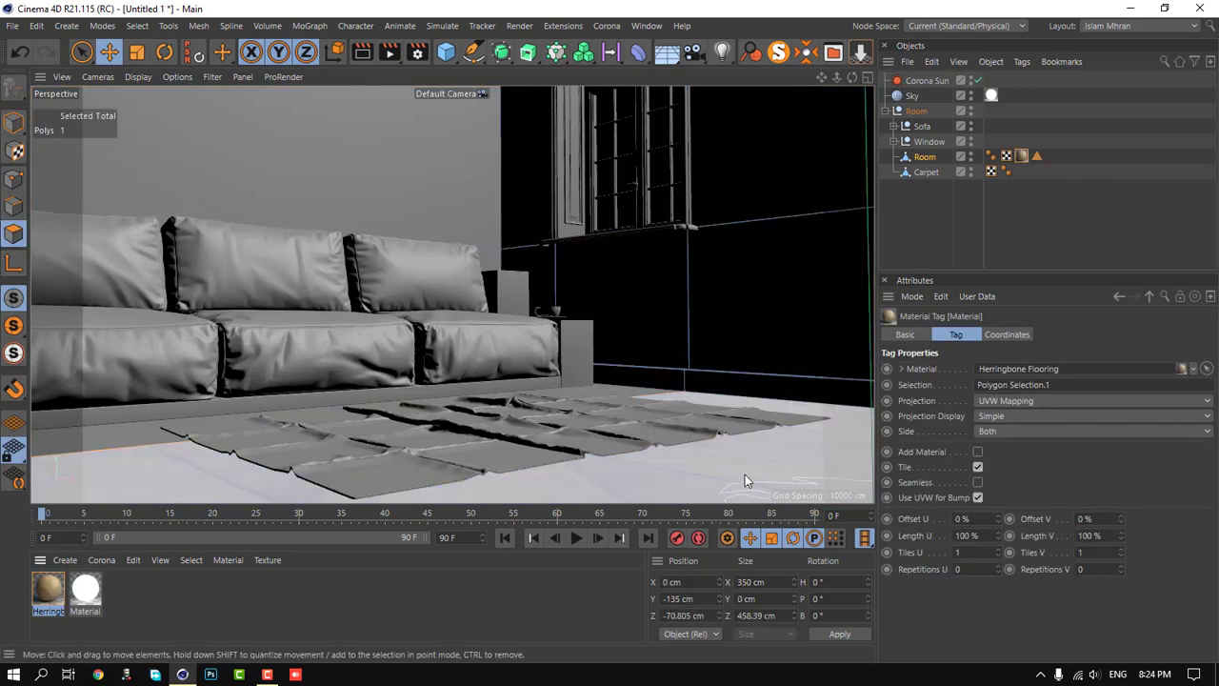
- Set the floor material's projection to Cubic with Length U and V at 50%
{"action": "left_click", "coordinate": [1010, 400]}
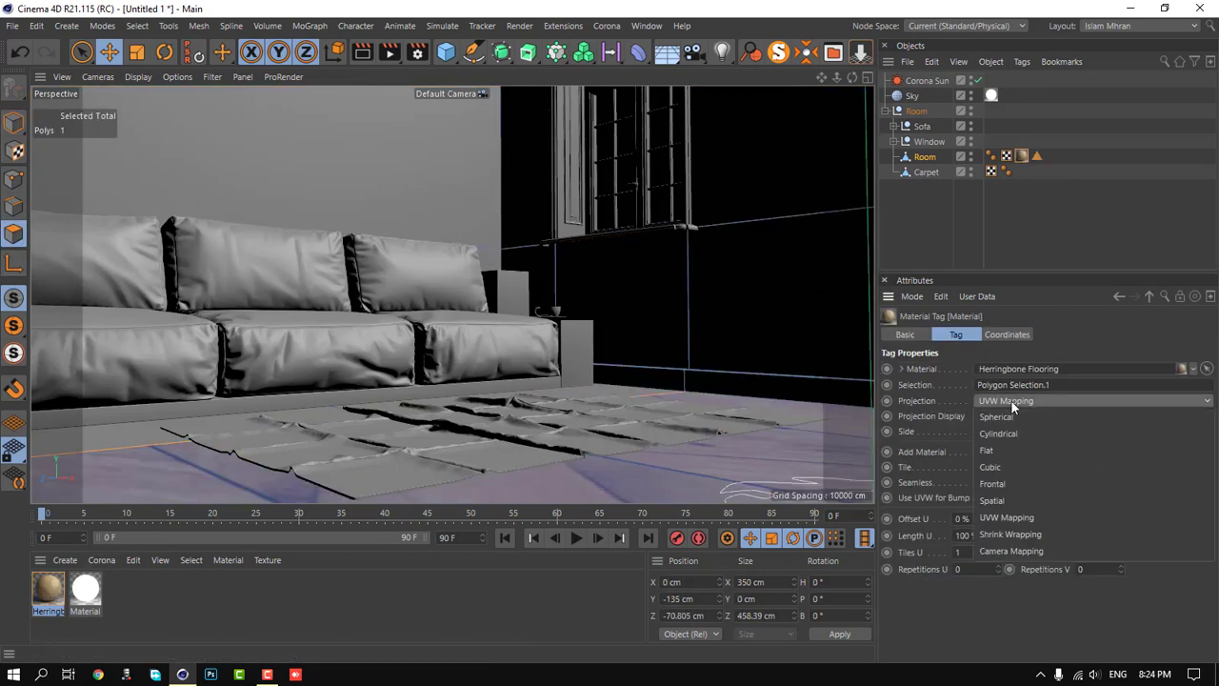
{"action": "left_click", "coordinate": [1014, 468]}
{"action": "left_click_drag", "start_coordinate": [990, 536], "coordinate": [956, 536]}
{"action": "type", "text": "50"}
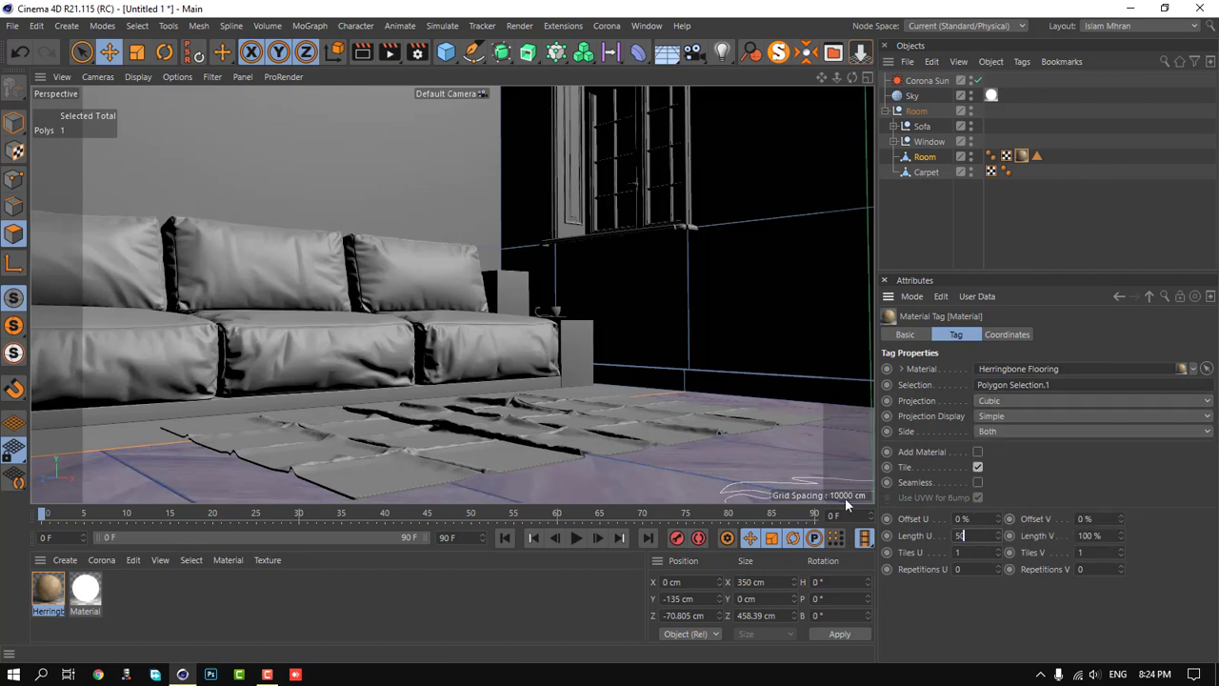
{"action": "key", "text": "Return"}
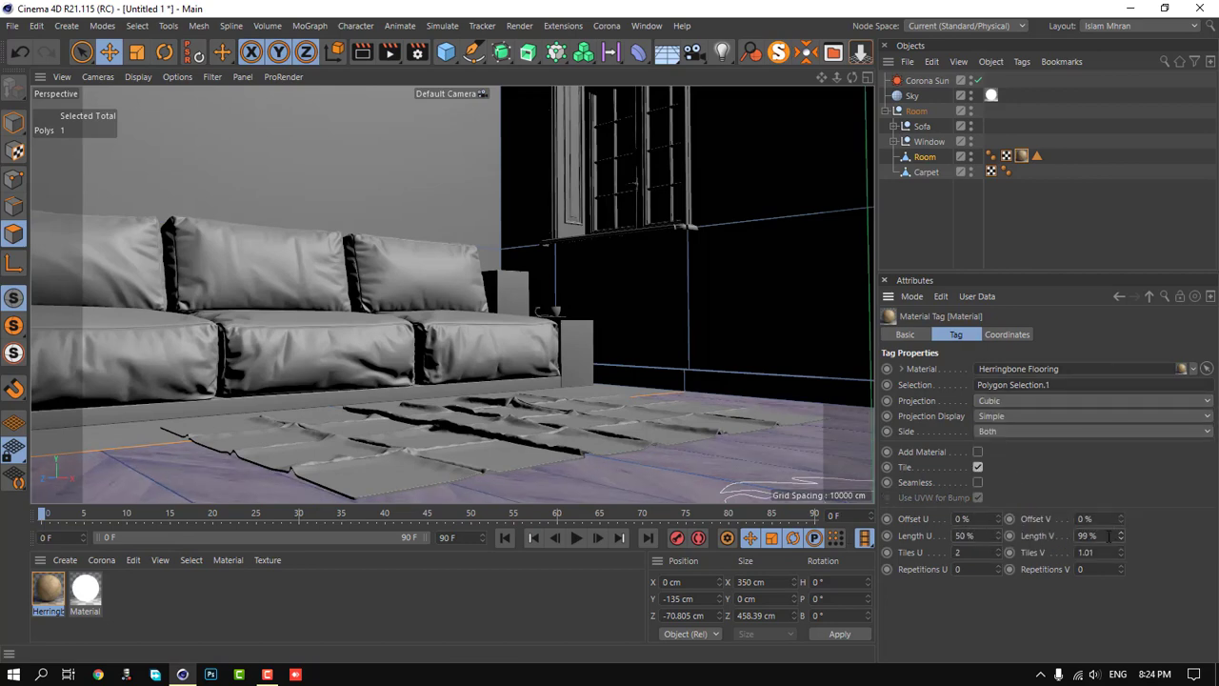
{"action": "key", "text": "Tab"}
{"action": "type", "text": "50"}
{"action": "key", "text": "Return"}
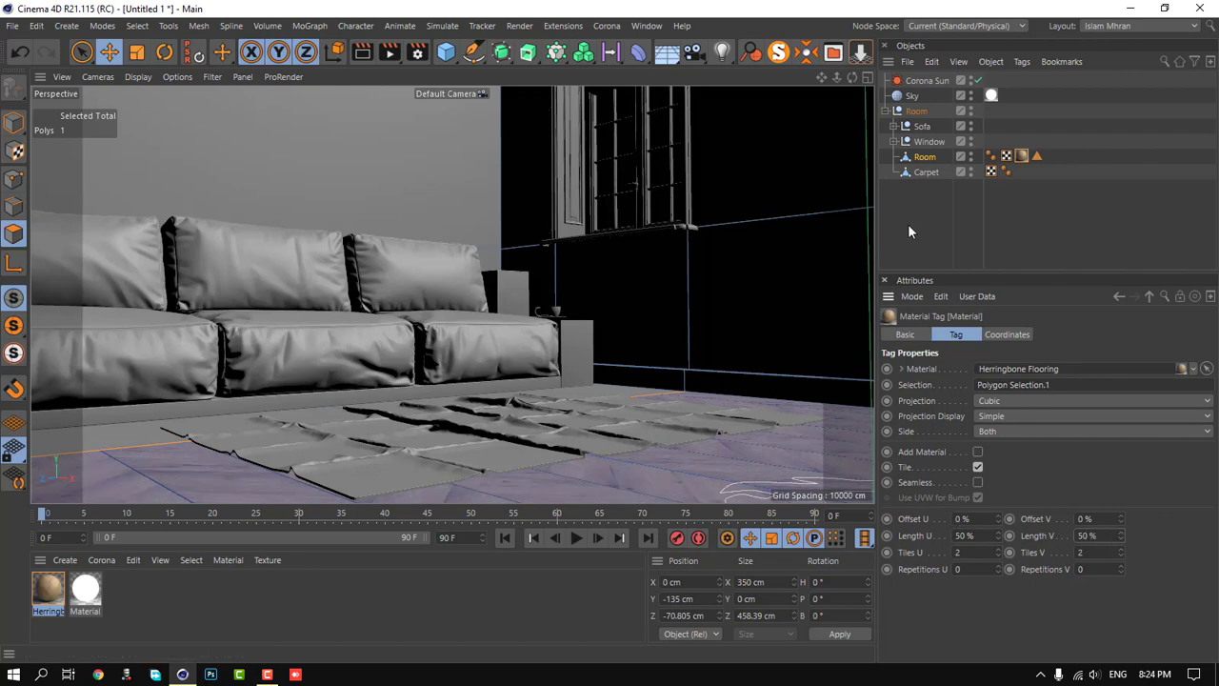
{"action": "left_click", "coordinate": [907, 221]}
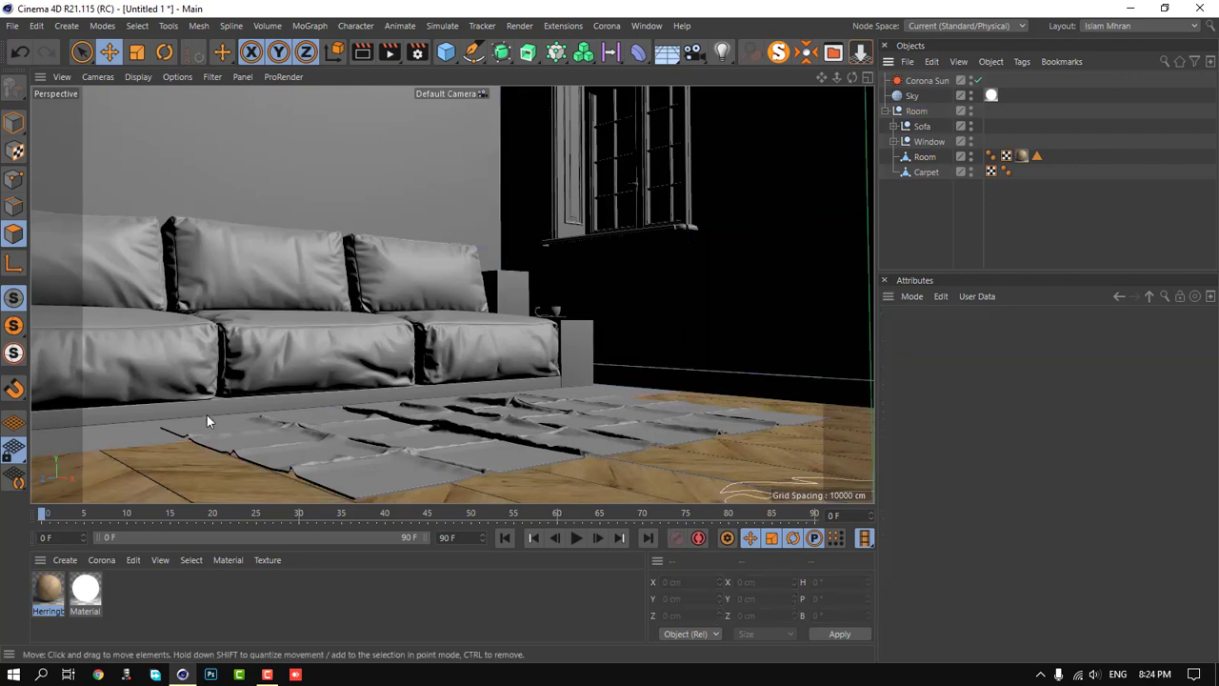
- Open carpet tiles 1.c4d from Desktop > carpet > carpet tiles 1 in Cinema 4D
{"action": "left_click", "coordinate": [183, 675]}
{"action": "double_click", "coordinate": [1174, 356]}
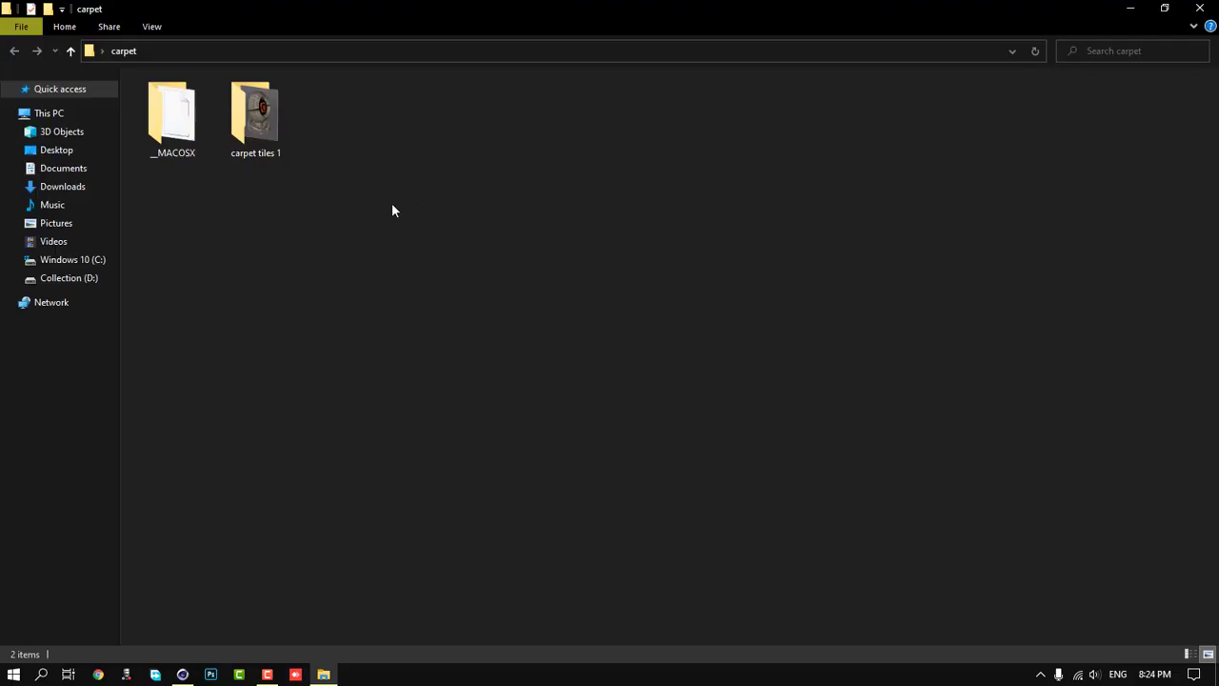
{"action": "double_click", "coordinate": [258, 116]}
{"action": "left_click_drag", "start_coordinate": [243, 124], "coordinate": [345, 609]}
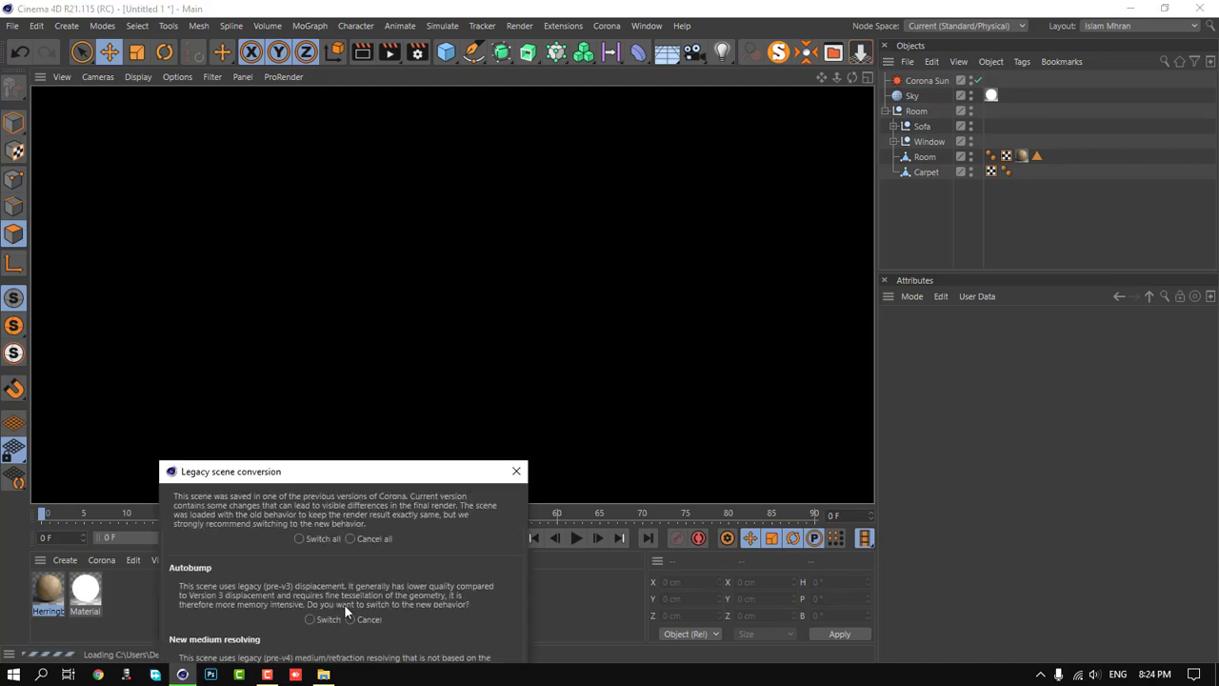
- Decline the legacy conversions to load the carpet scene, then return to Untitled 1
{"action": "left_click", "coordinate": [350, 539]}
{"action": "left_click_drag", "start_coordinate": [411, 476], "coordinate": [391, 167]}
{"action": "left_click", "coordinate": [473, 424]}
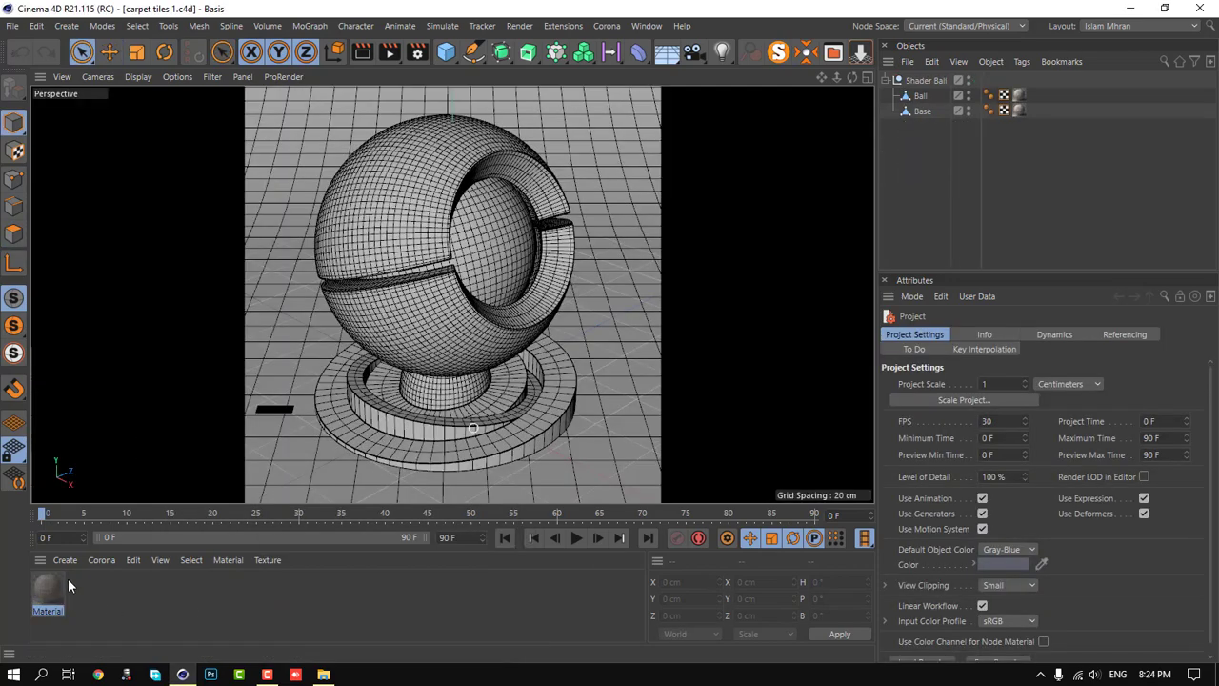
{"action": "left_click", "coordinate": [53, 583]}
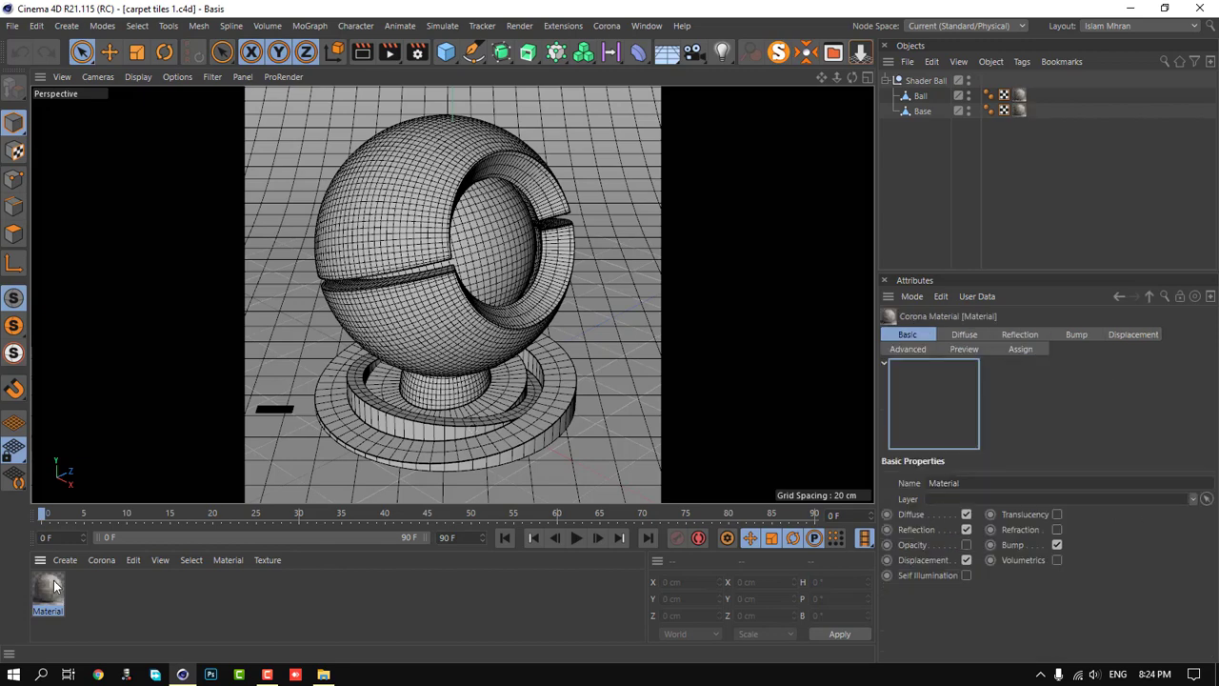
{"action": "left_click", "coordinate": [647, 26]}
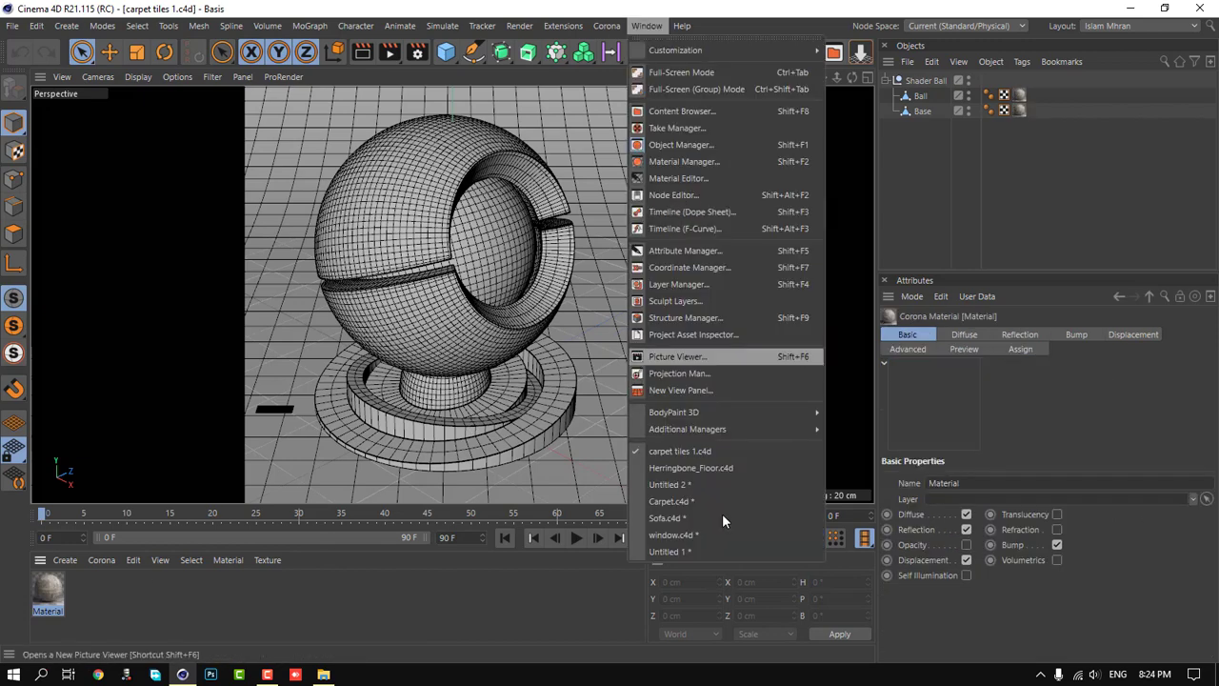
{"action": "left_click", "coordinate": [717, 552]}
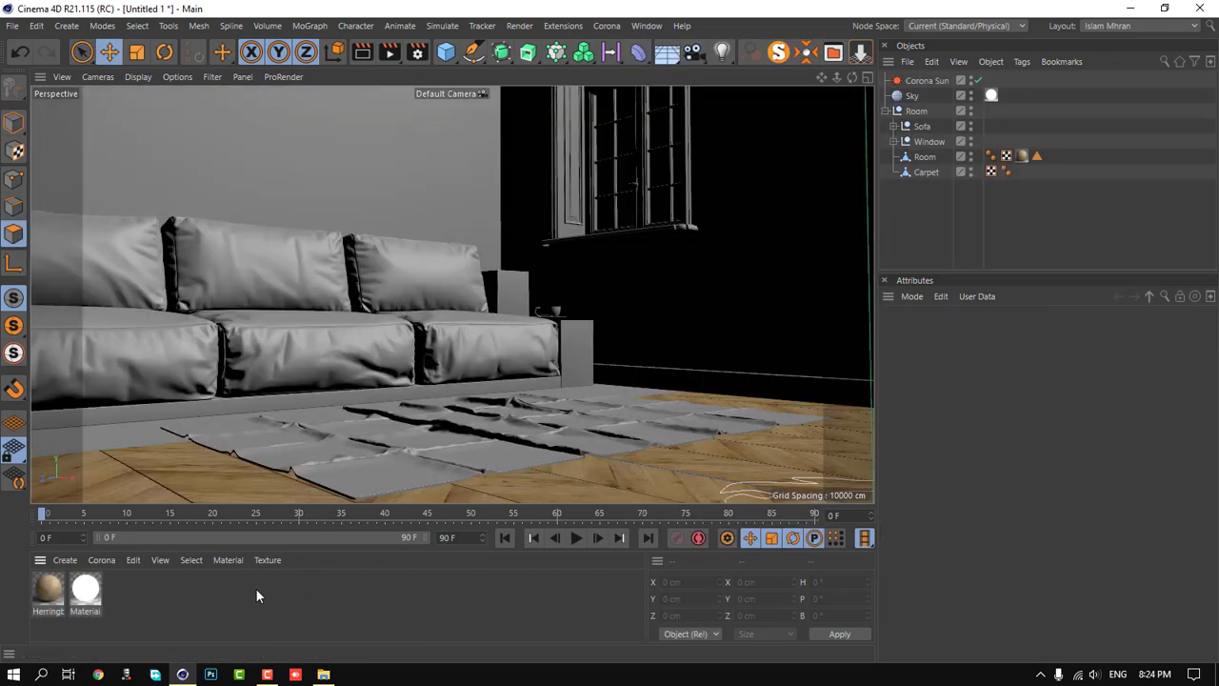
- Load Carpet 1.jpg from carpet tiles 1 > tex as the carpet's diffuse texture, copying it in
{"action": "double_click", "coordinate": [52, 588]}
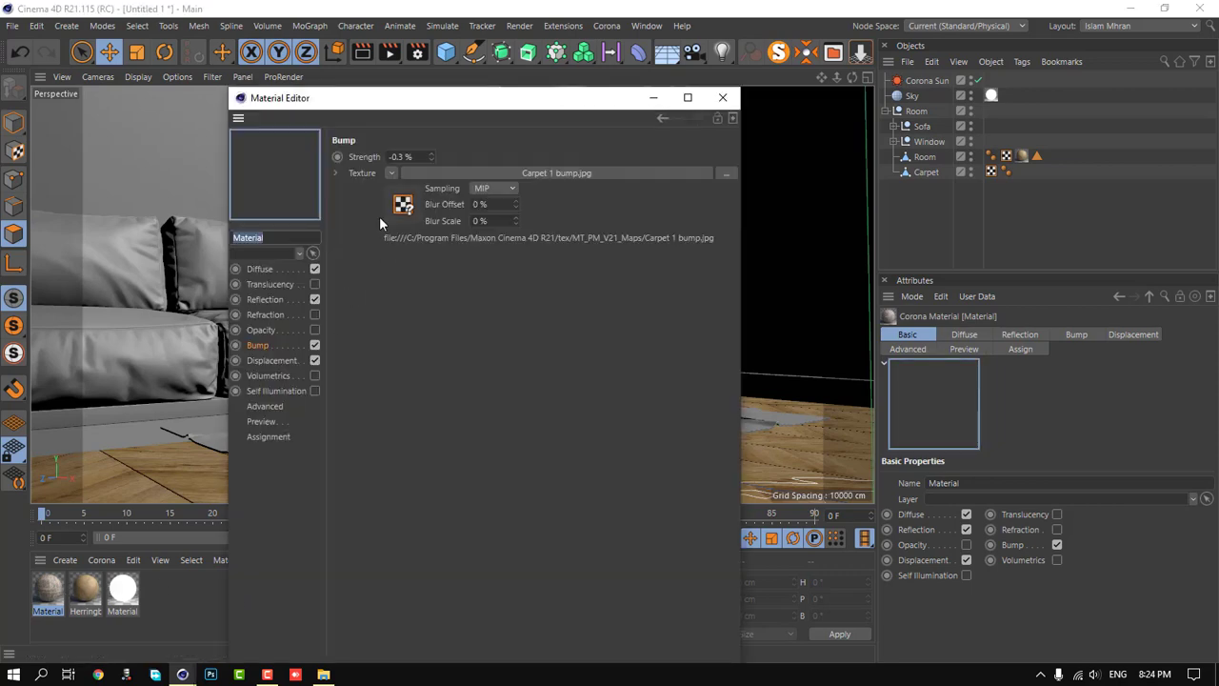
{"action": "left_click", "coordinate": [256, 269]}
{"action": "left_click", "coordinate": [423, 297]}
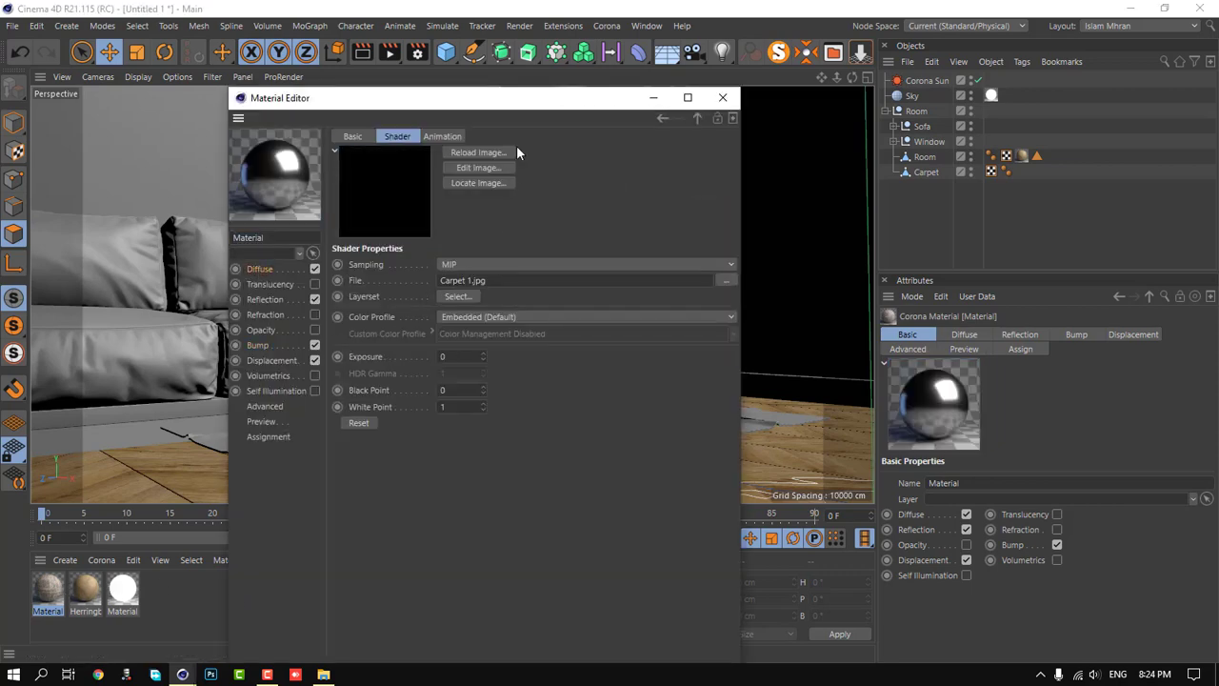
{"action": "left_click_drag", "start_coordinate": [519, 97], "coordinate": [544, 74]}
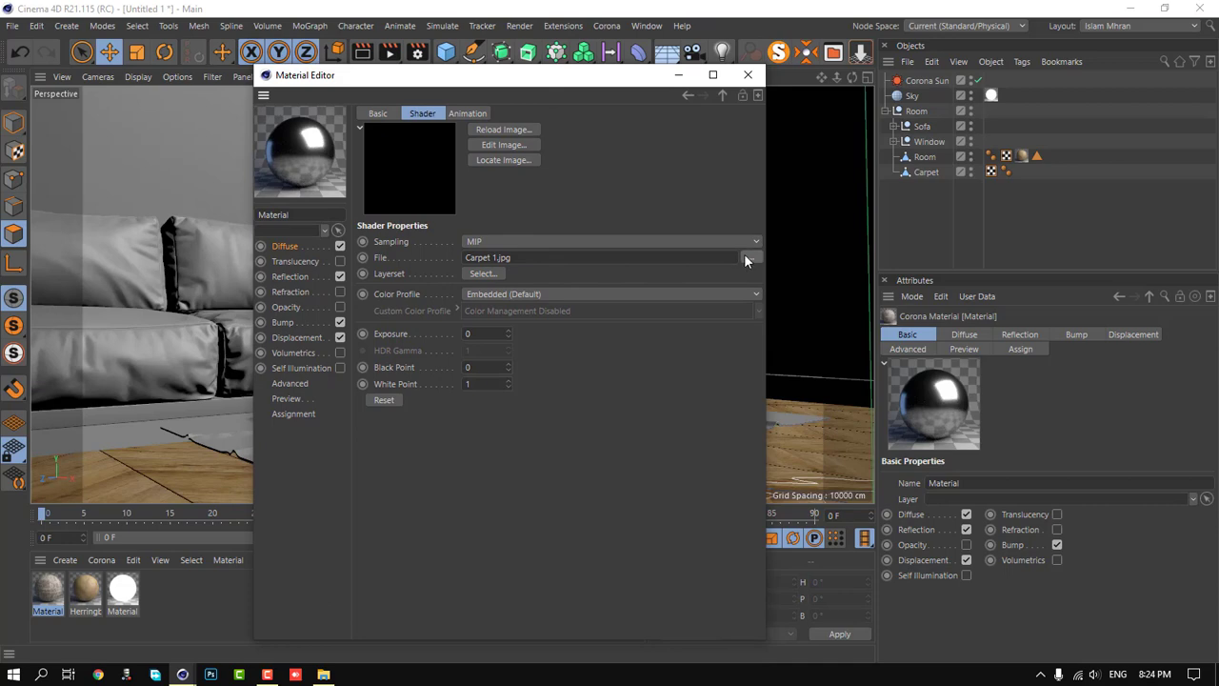
{"action": "left_click", "coordinate": [751, 257]}
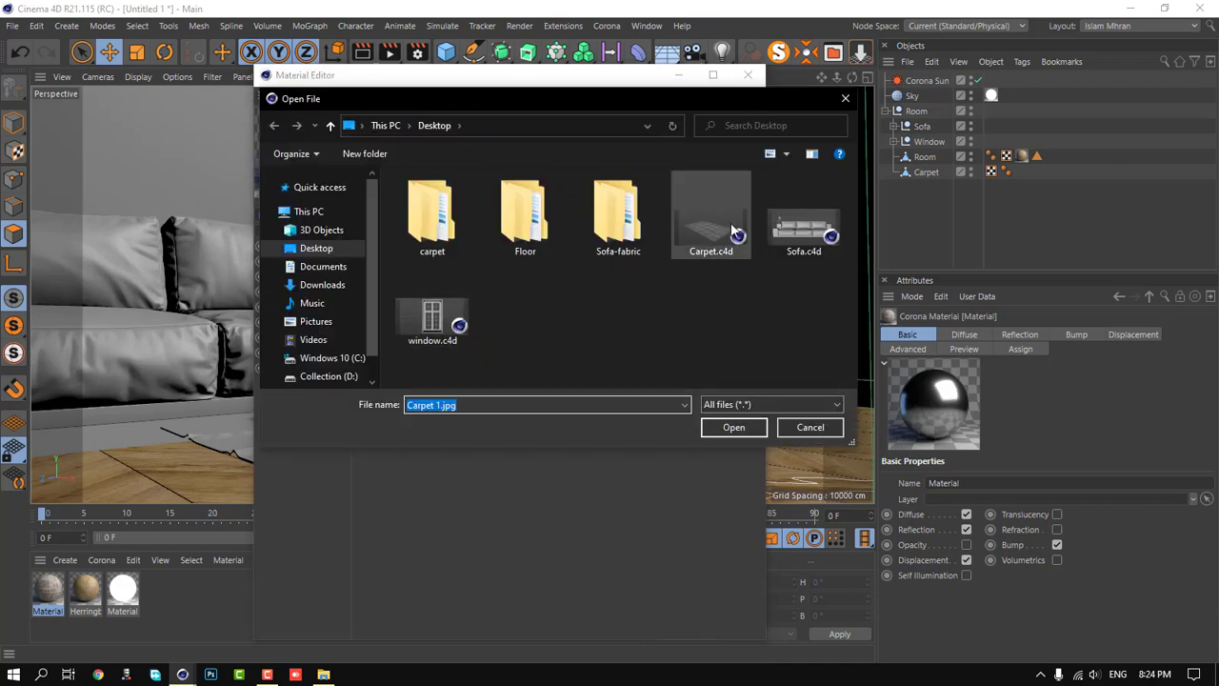
{"action": "double_click", "coordinate": [447, 224]}
{"action": "double_click", "coordinate": [540, 221]}
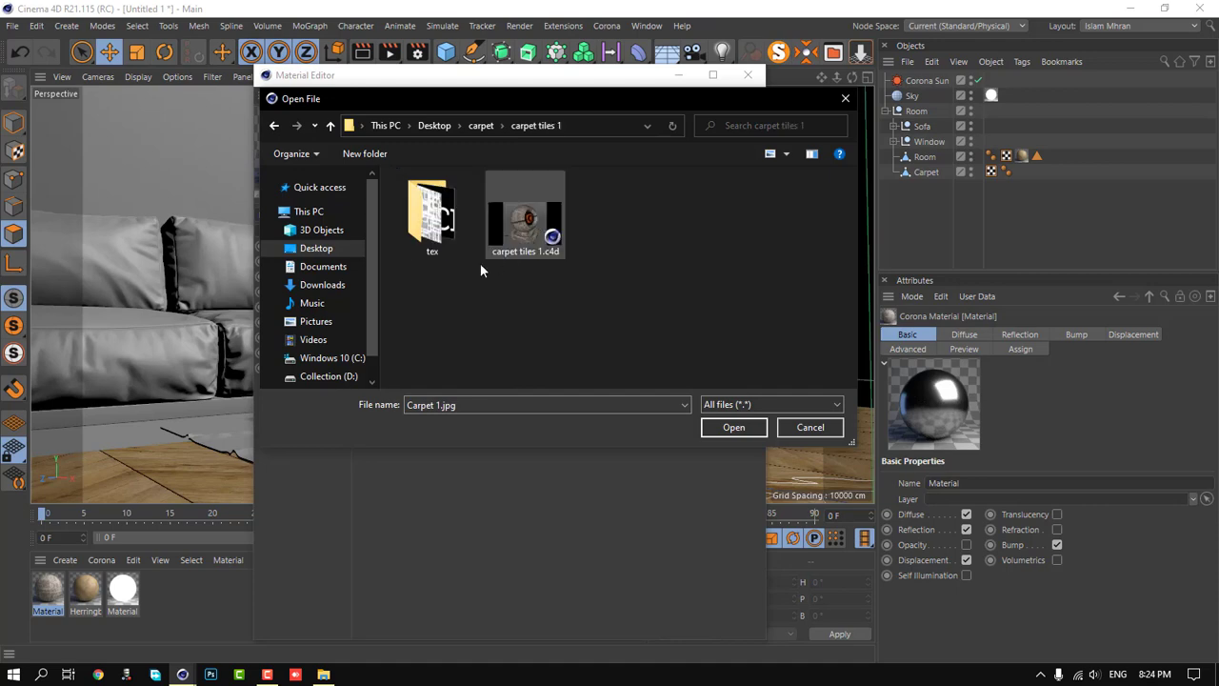
{"action": "double_click", "coordinate": [436, 214]}
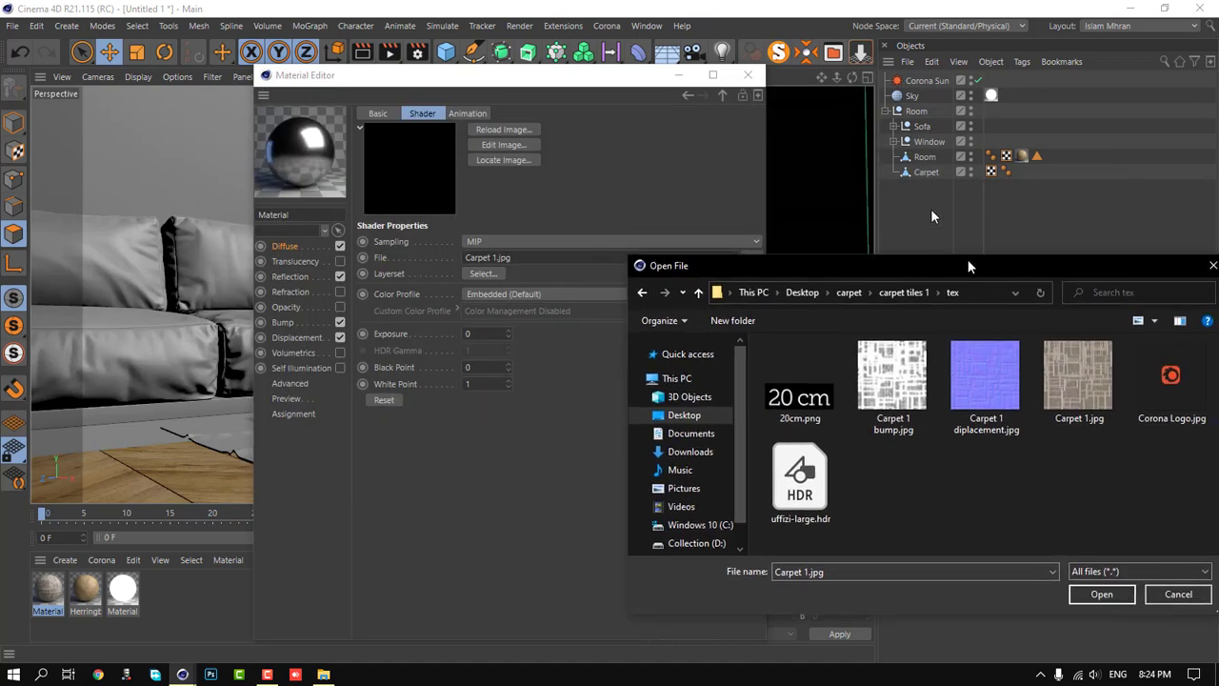
{"action": "left_click_drag", "start_coordinate": [606, 99], "coordinate": [930, 155]}
{"action": "double_click", "coordinate": [1033, 264]}
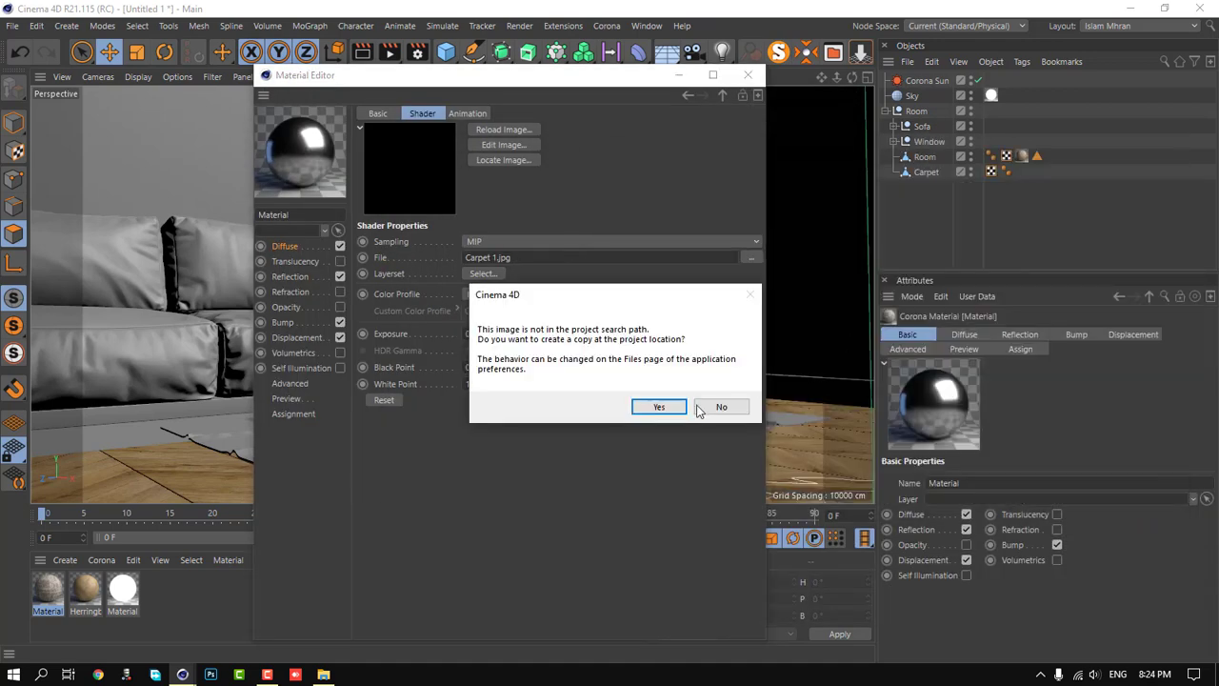
{"action": "left_click", "coordinate": [667, 410]}
- Set Carpet 1 bump.jpg as the reflection channel's texture, copying it into the project
{"action": "left_click", "coordinate": [290, 276]}
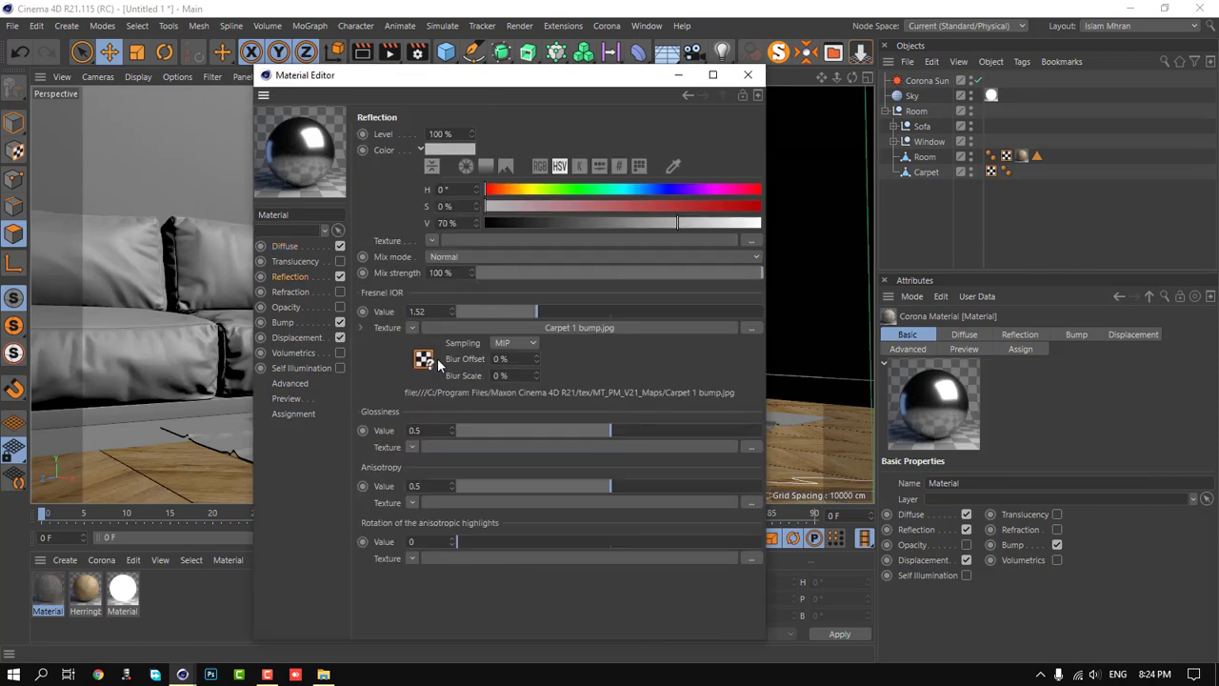
{"action": "left_click", "coordinate": [429, 359]}
{"action": "left_click", "coordinate": [753, 258]}
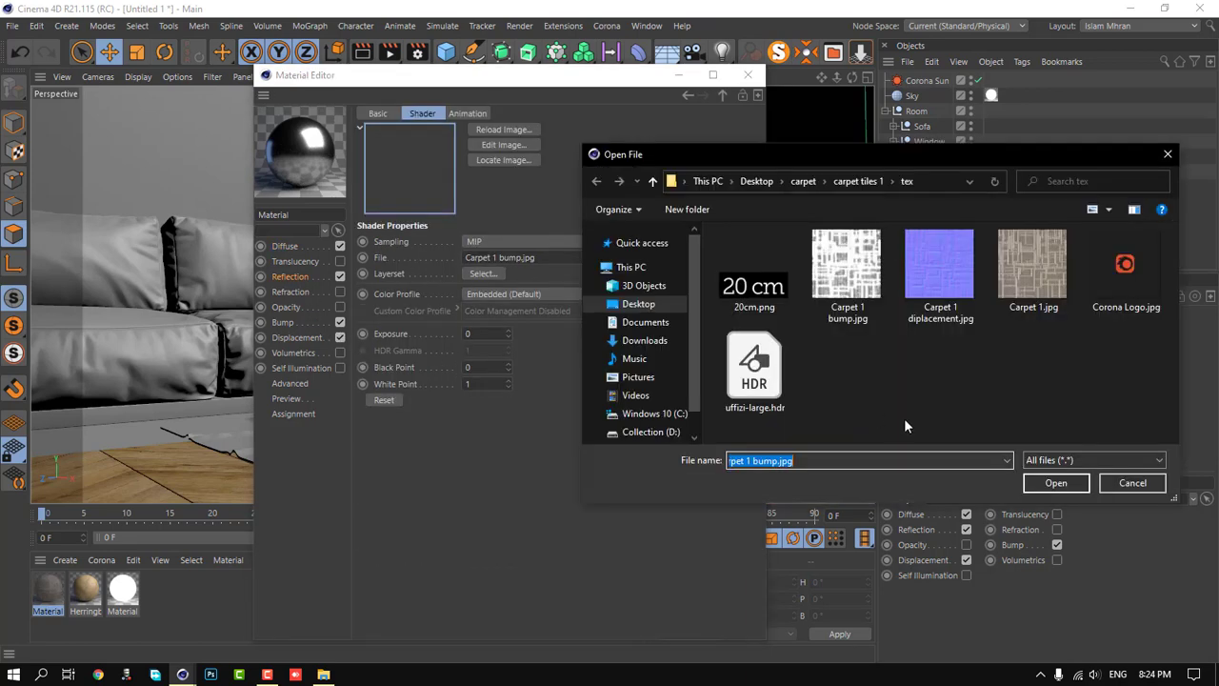
{"action": "double_click", "coordinate": [846, 267]}
{"action": "left_click", "coordinate": [656, 406]}
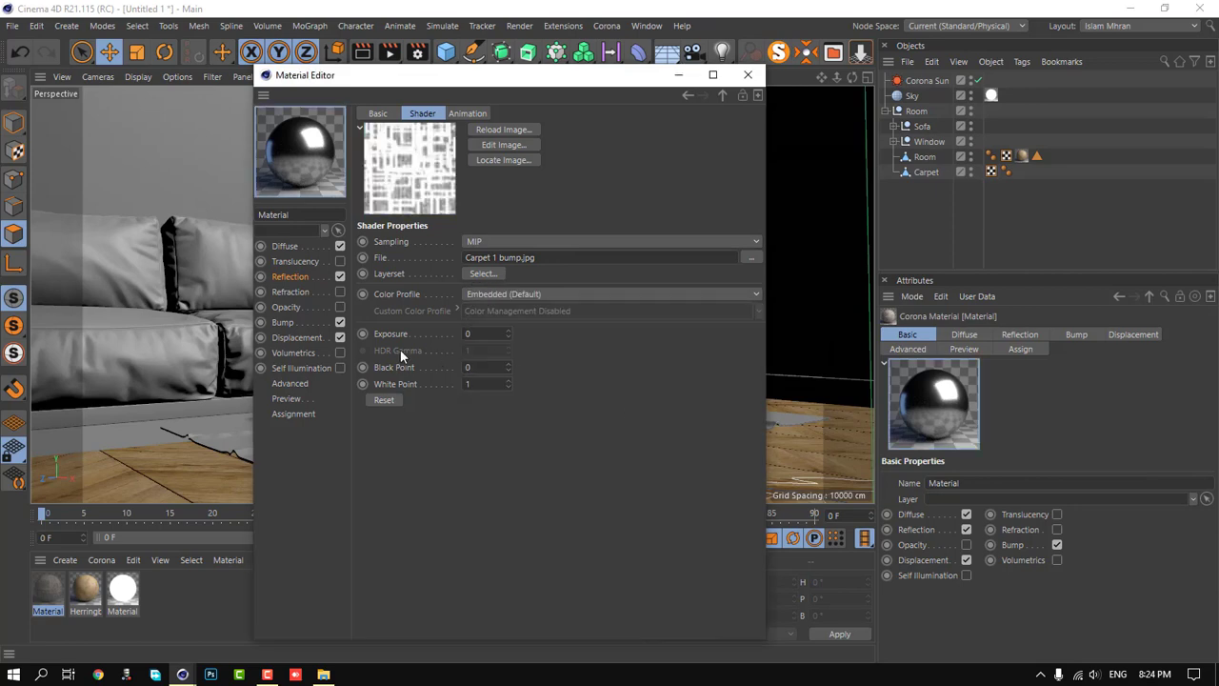
- Load Carpet 1 diplacement.jpg into the displacement channel and close the material editor
{"action": "left_click", "coordinate": [282, 324]}
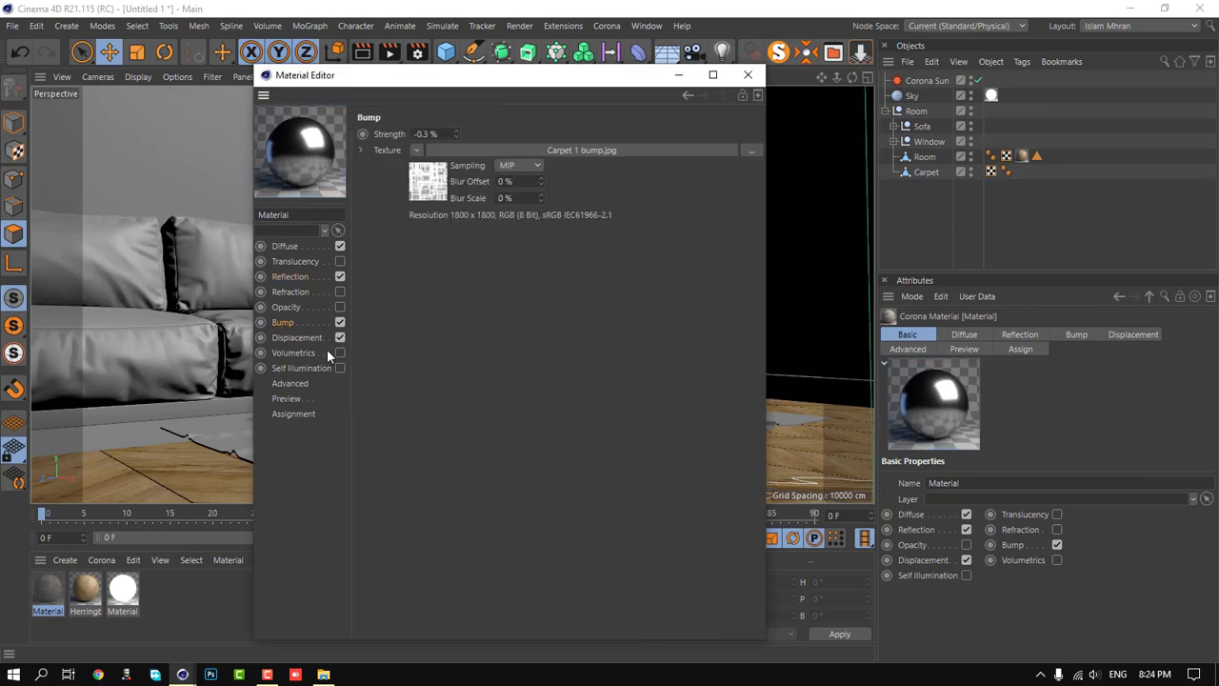
{"action": "left_click", "coordinate": [298, 338]}
{"action": "left_click", "coordinate": [445, 227]}
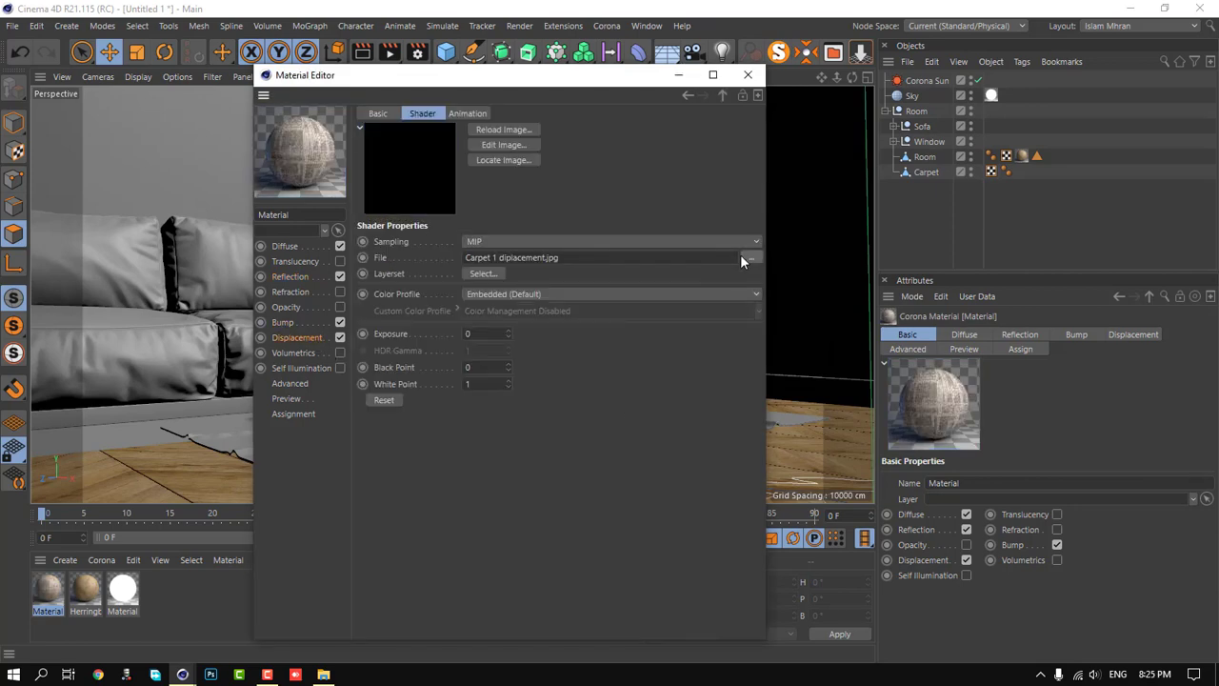
{"action": "left_click", "coordinate": [751, 258]}
{"action": "double_click", "coordinate": [951, 280]}
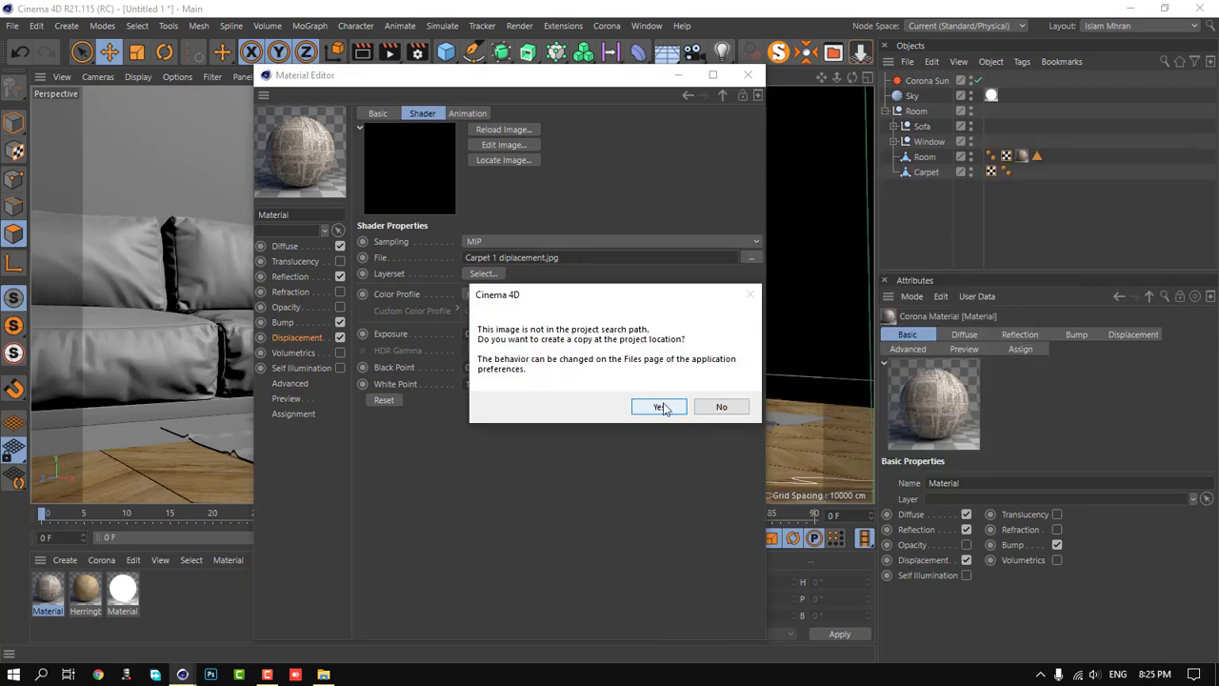
{"action": "left_click", "coordinate": [664, 408]}
{"action": "left_click", "coordinate": [748, 74]}
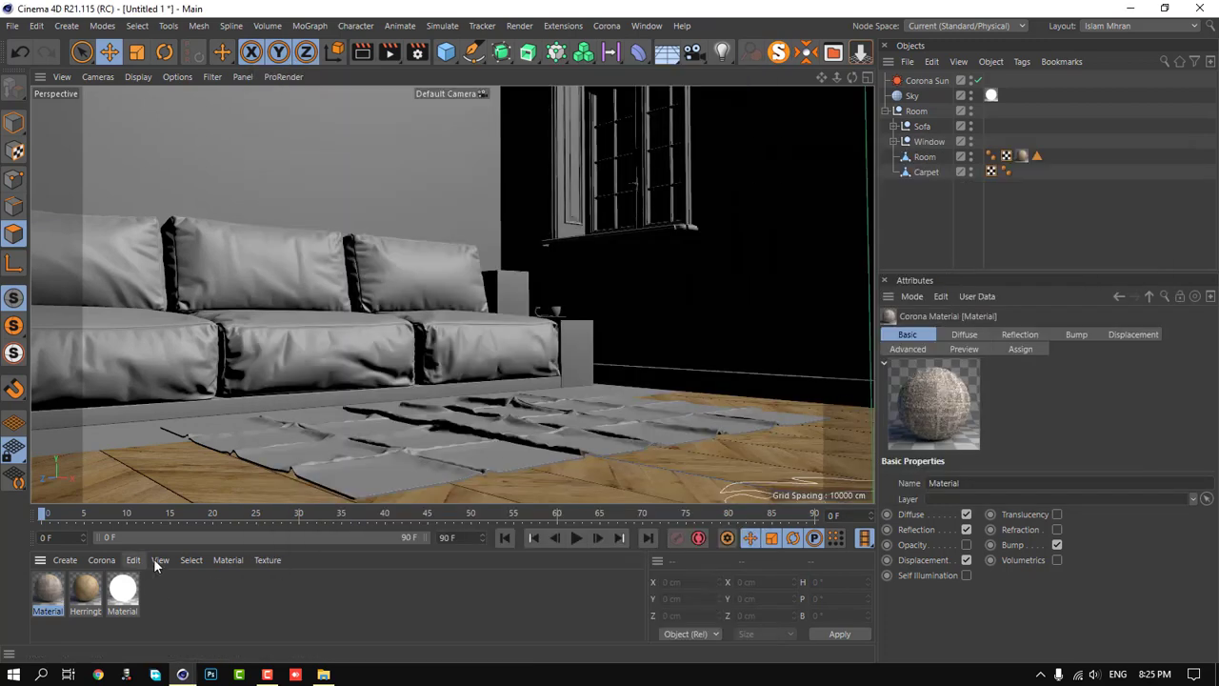
- Apply the carpet material to the rug with Cubic projection, then select the Room object
{"action": "left_click_drag", "start_coordinate": [47, 588], "coordinate": [404, 437]}
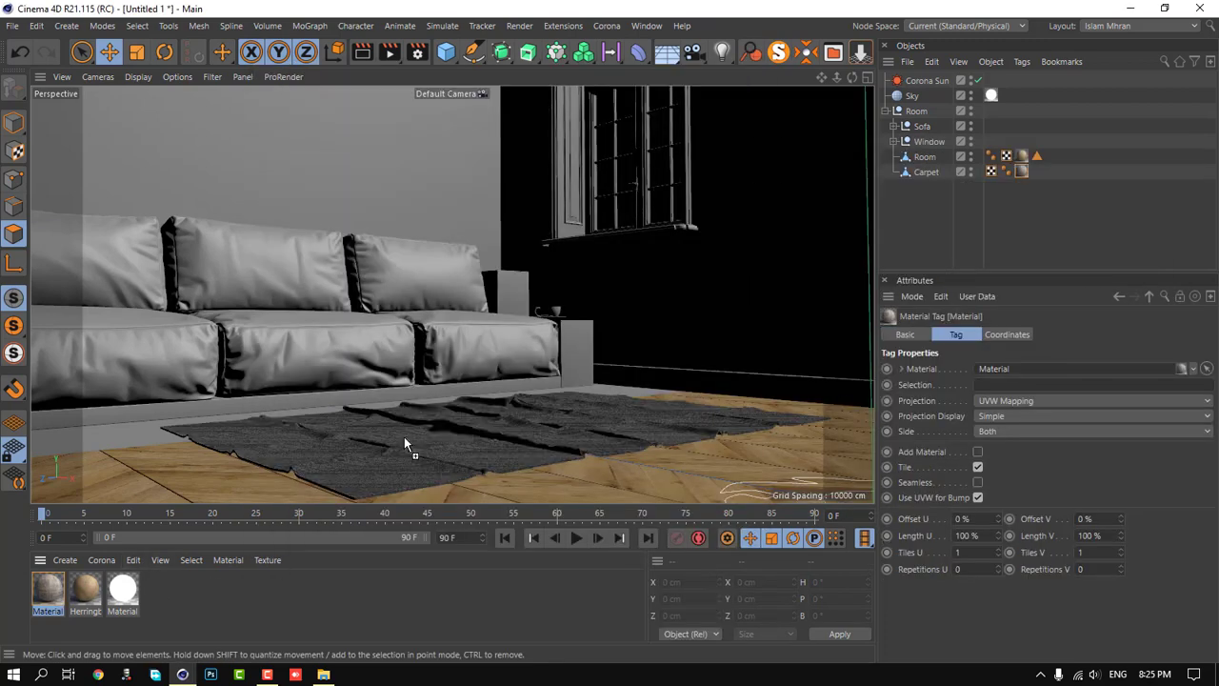
{"action": "left_click", "coordinate": [1012, 401]}
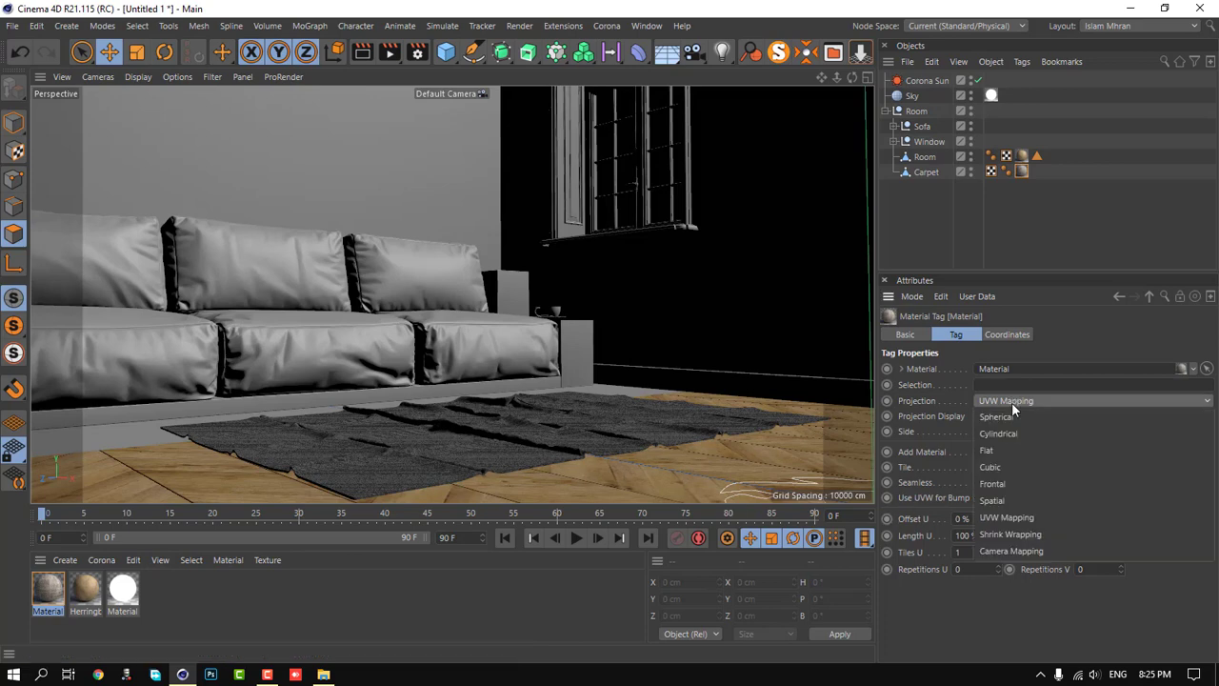
{"action": "left_click", "coordinate": [1011, 466]}
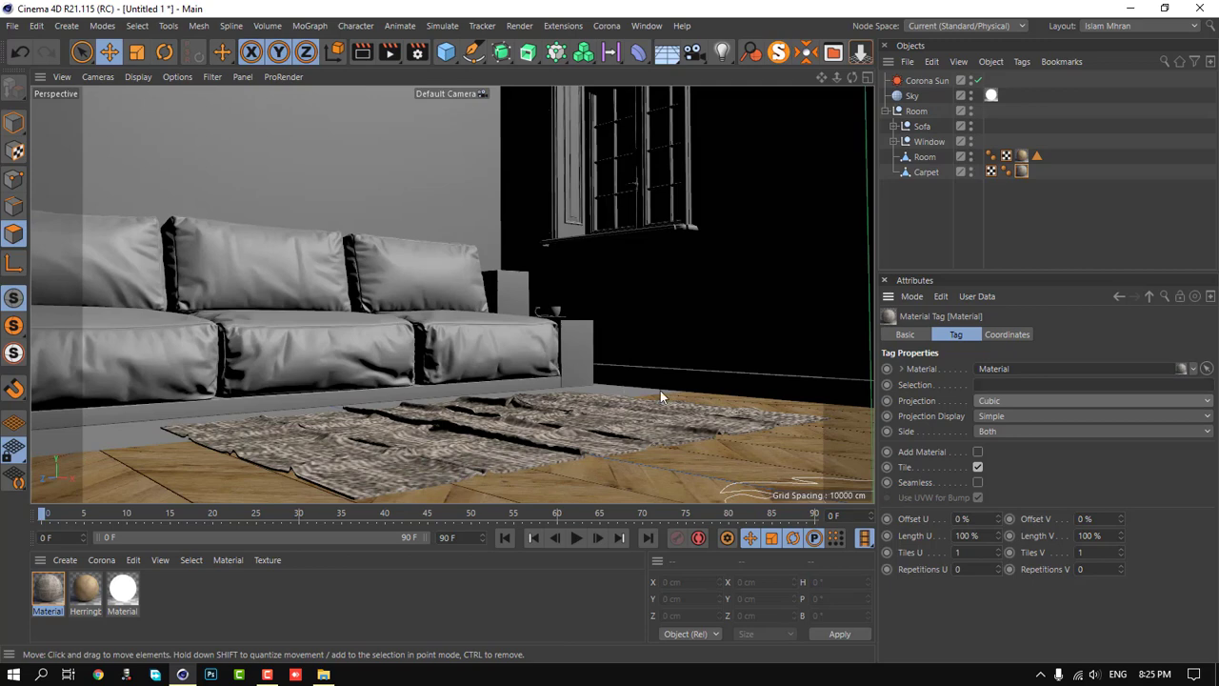
{"action": "left_click", "coordinate": [925, 156]}
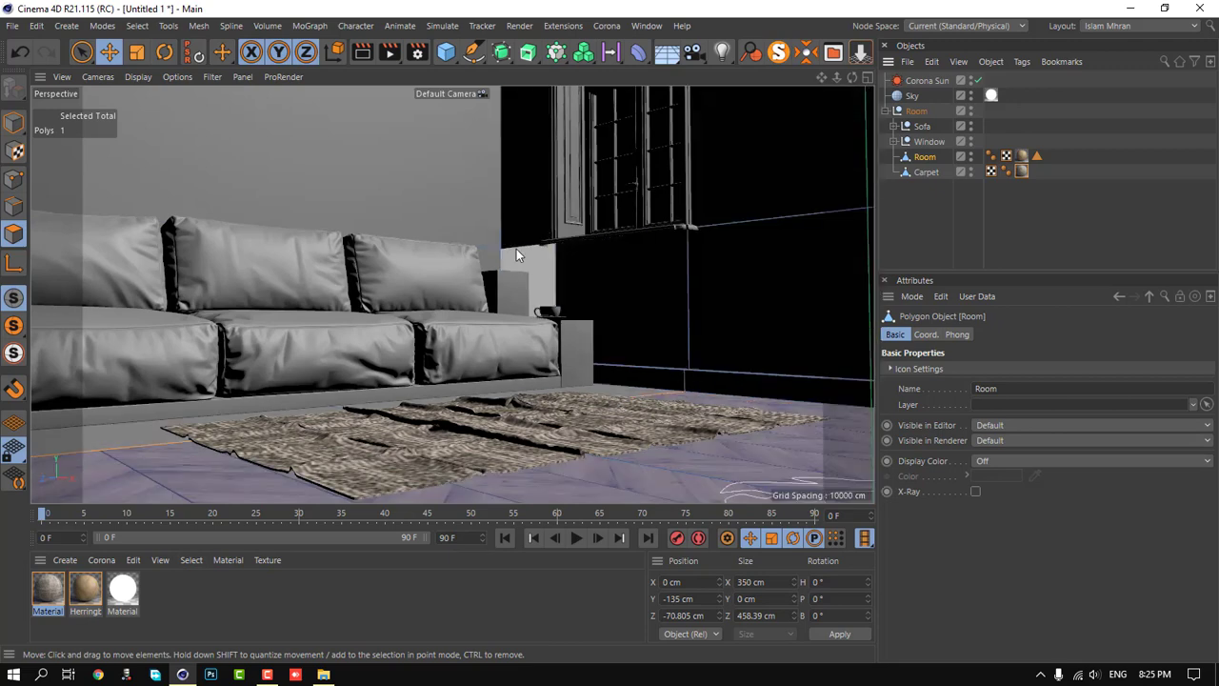
- Melt five selected edges on the back walls, then return to Model mode and deselect
{"action": "left_click", "coordinate": [13, 206]}
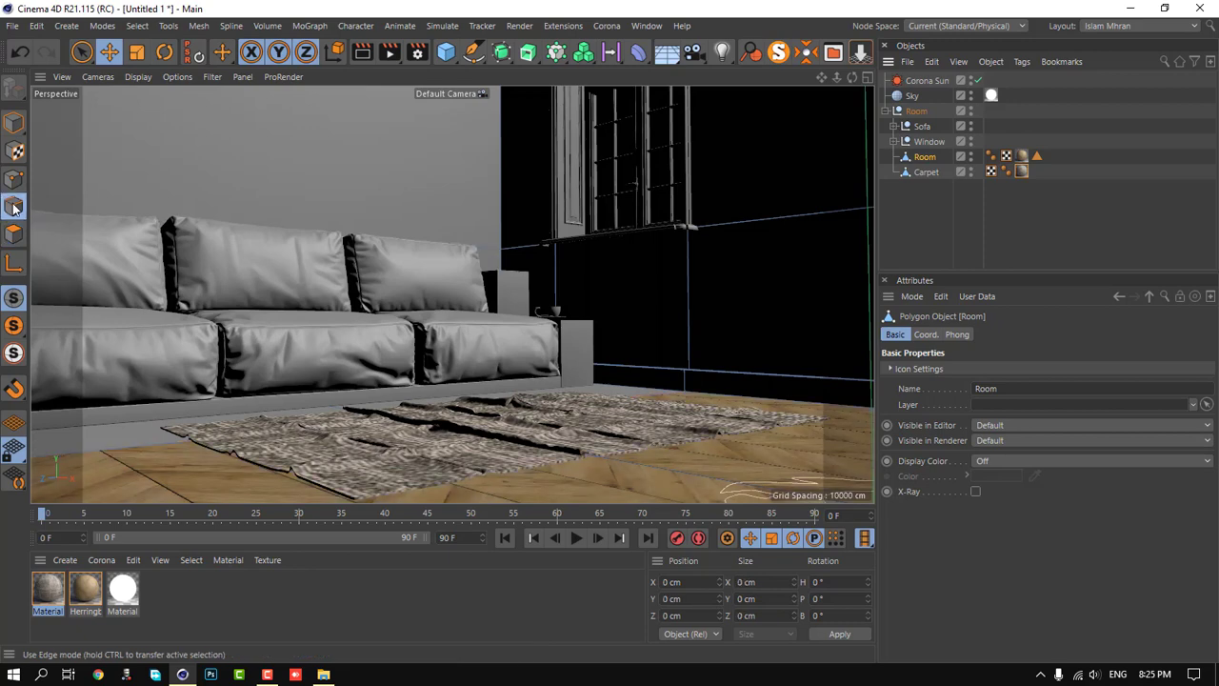
{"action": "left_click", "coordinate": [490, 248]}
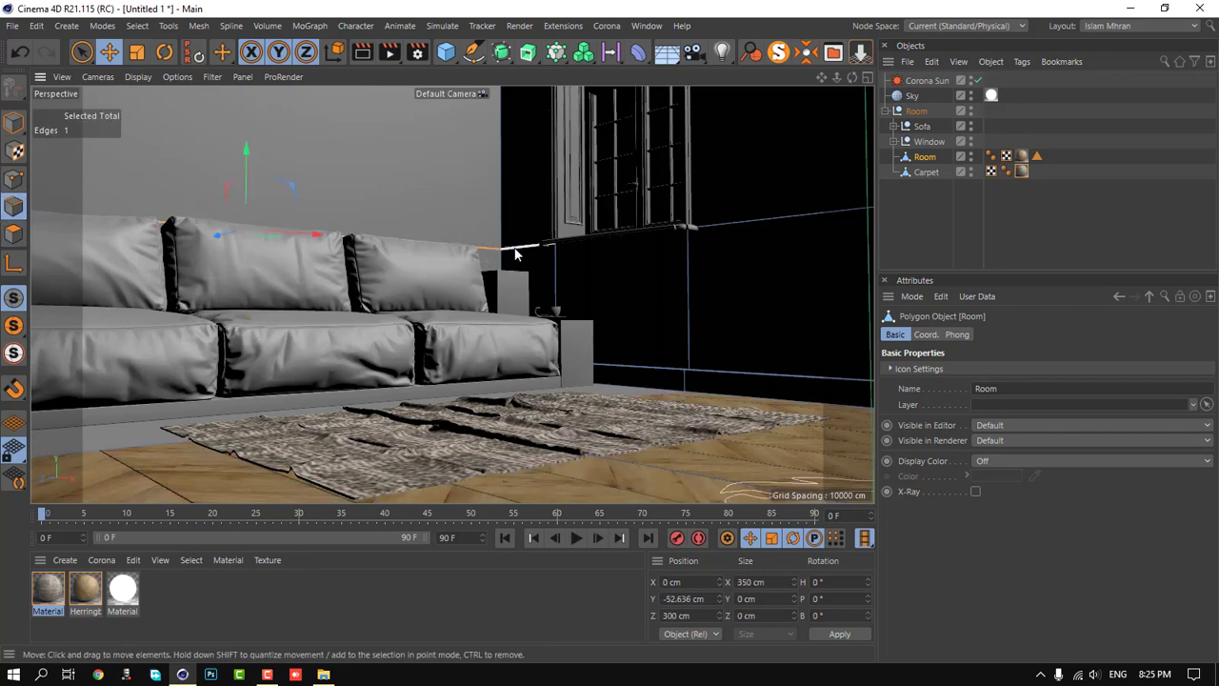
{"action": "left_click", "coordinate": [730, 225], "text": "shift"}
{"action": "left_click", "coordinate": [687, 286], "text": "shift"}
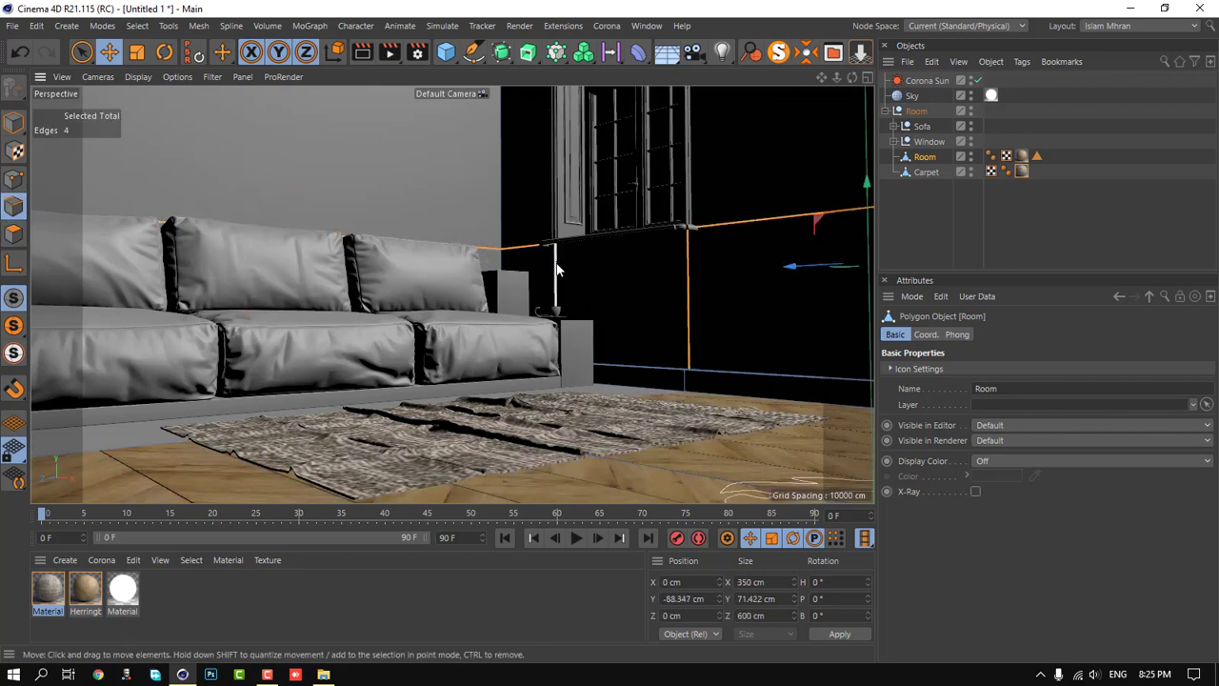
{"action": "left_click", "coordinate": [557, 273], "text": "shift"}
{"action": "left_click", "coordinate": [653, 400], "text": "shift"}
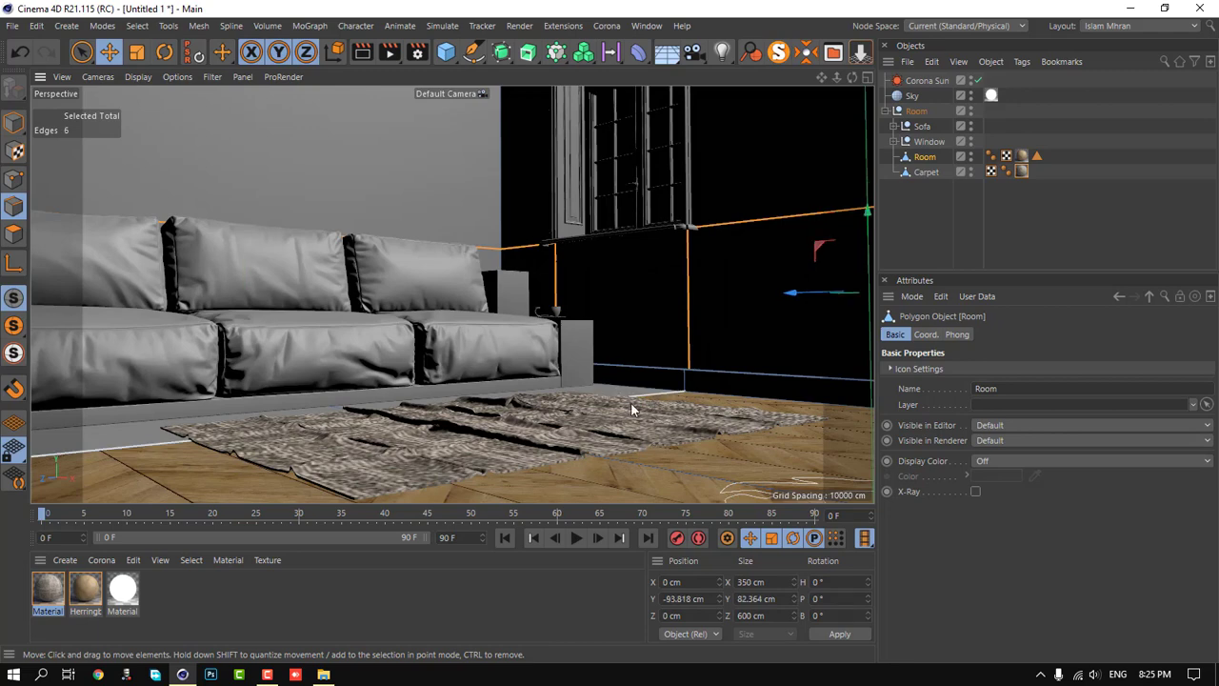
{"action": "right_click", "coordinate": [181, 438]}
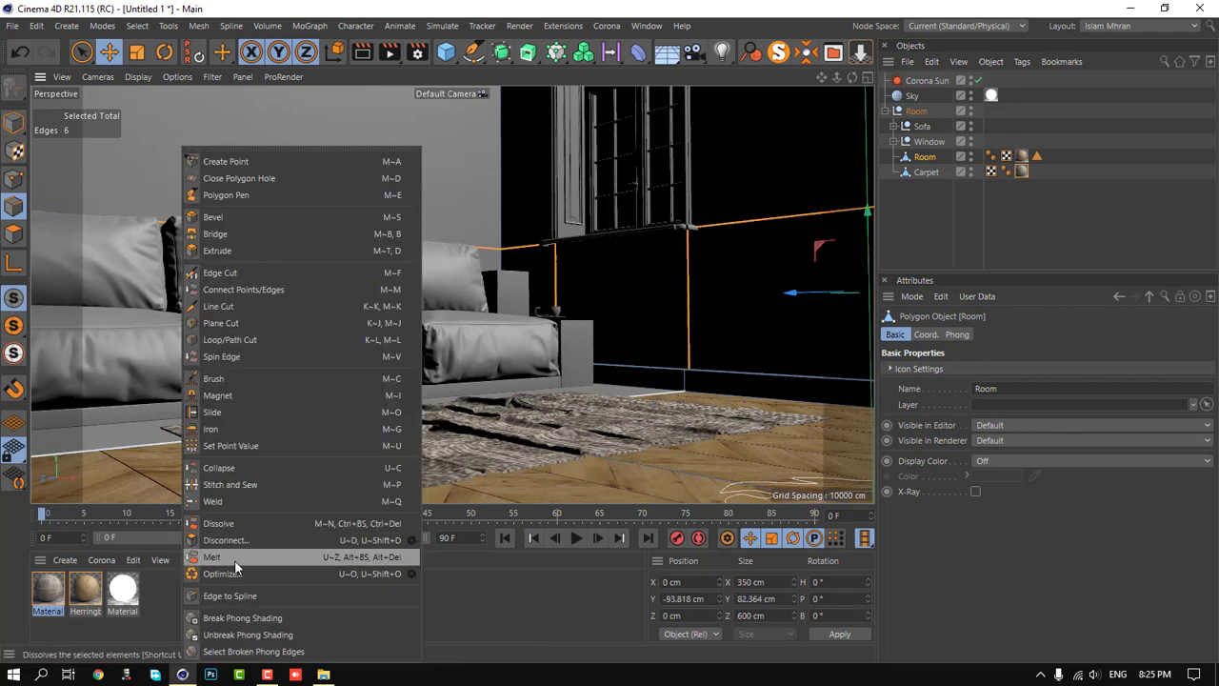
{"action": "left_click", "coordinate": [234, 559]}
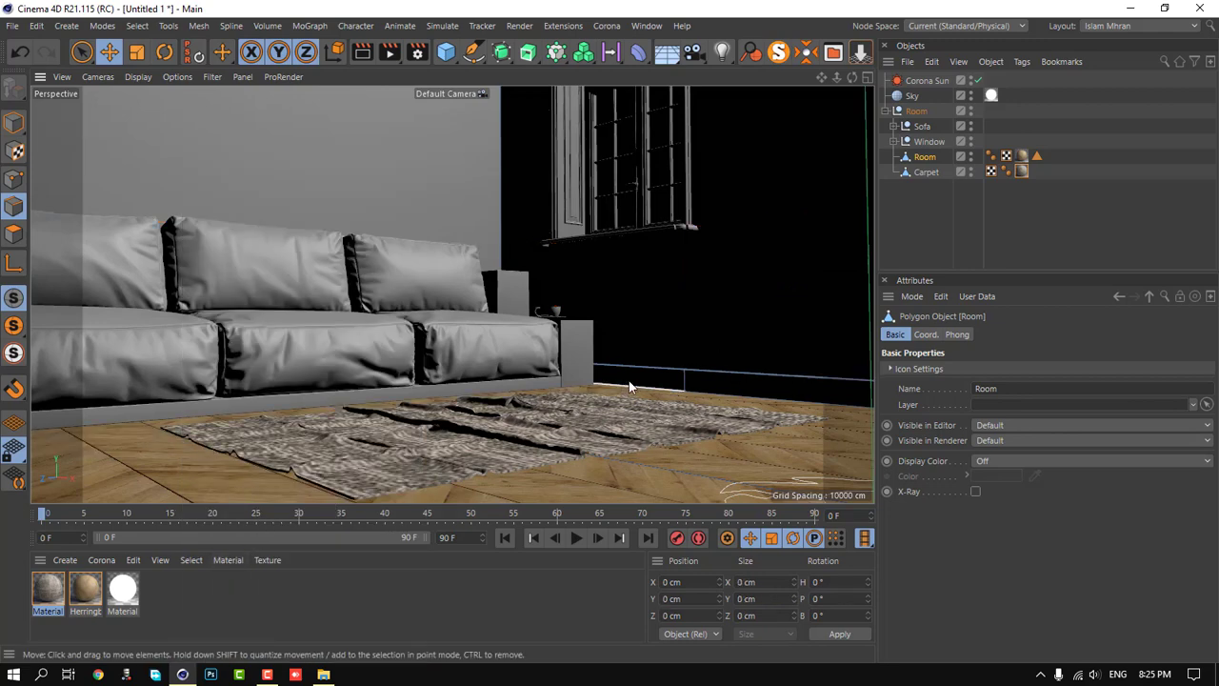
{"action": "left_click", "coordinate": [14, 122]}
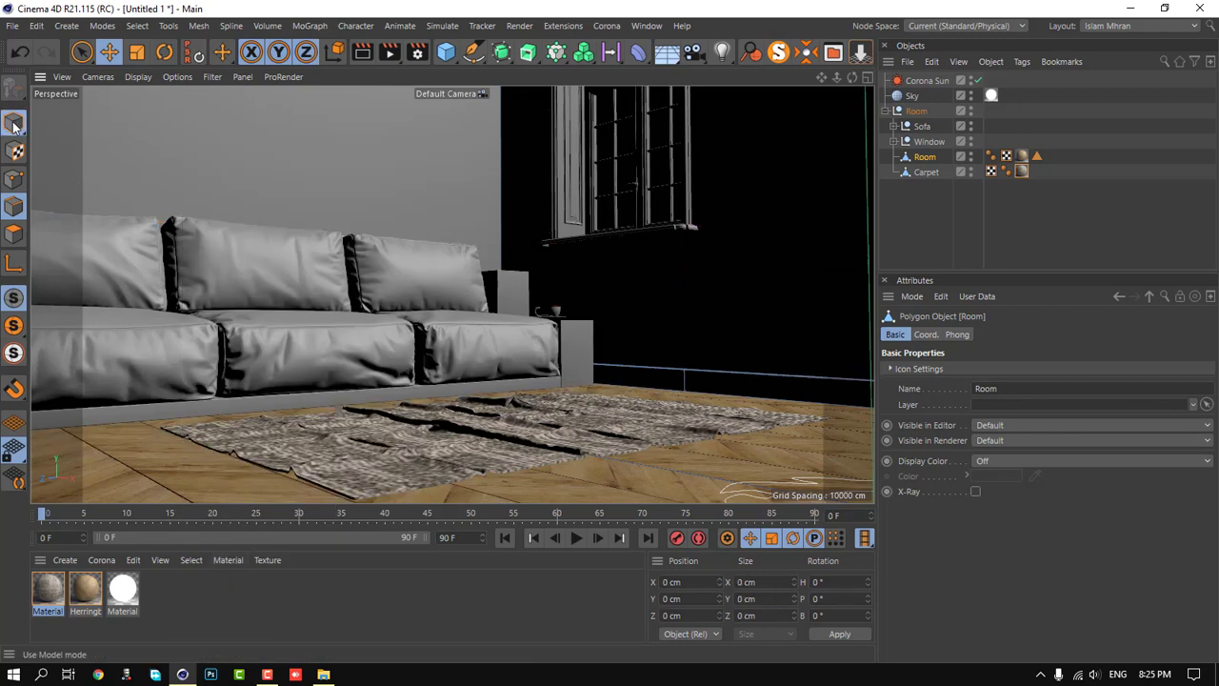
{"action": "left_click", "coordinate": [108, 53]}
{"action": "left_click", "coordinate": [353, 591]}
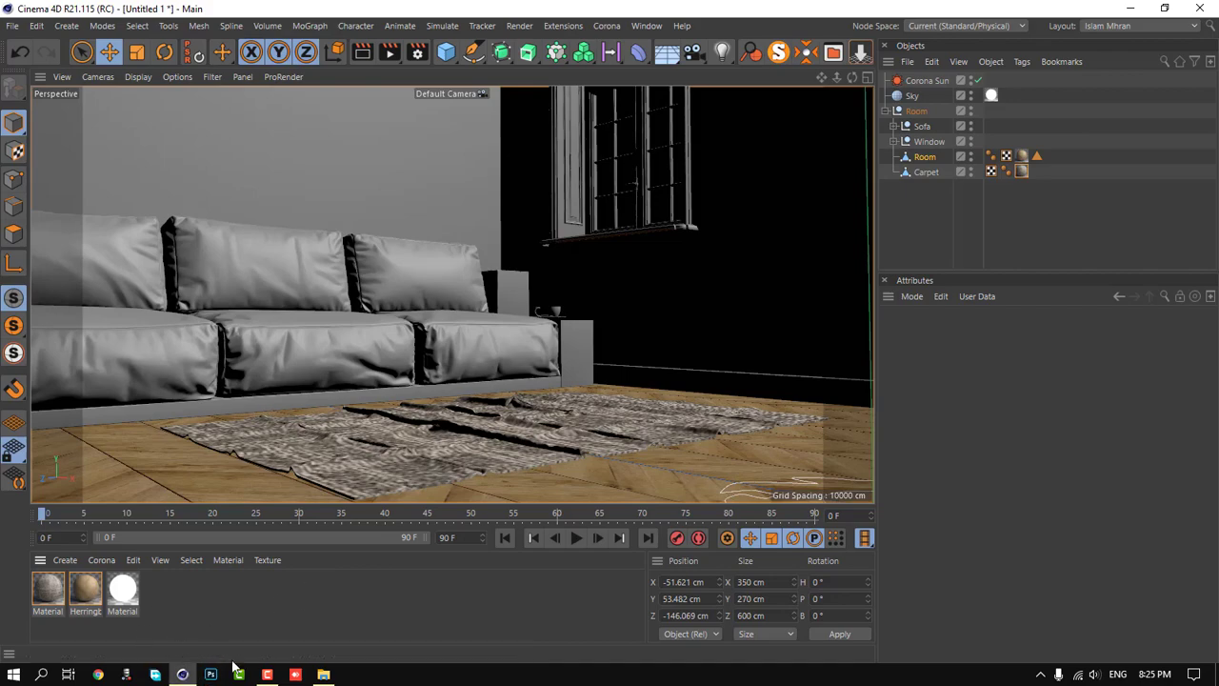
- Close the carpet tiles 1 folder and open Sofa-fabric > fabric Red > fabric Red.c4d
{"action": "left_click", "coordinate": [323, 673]}
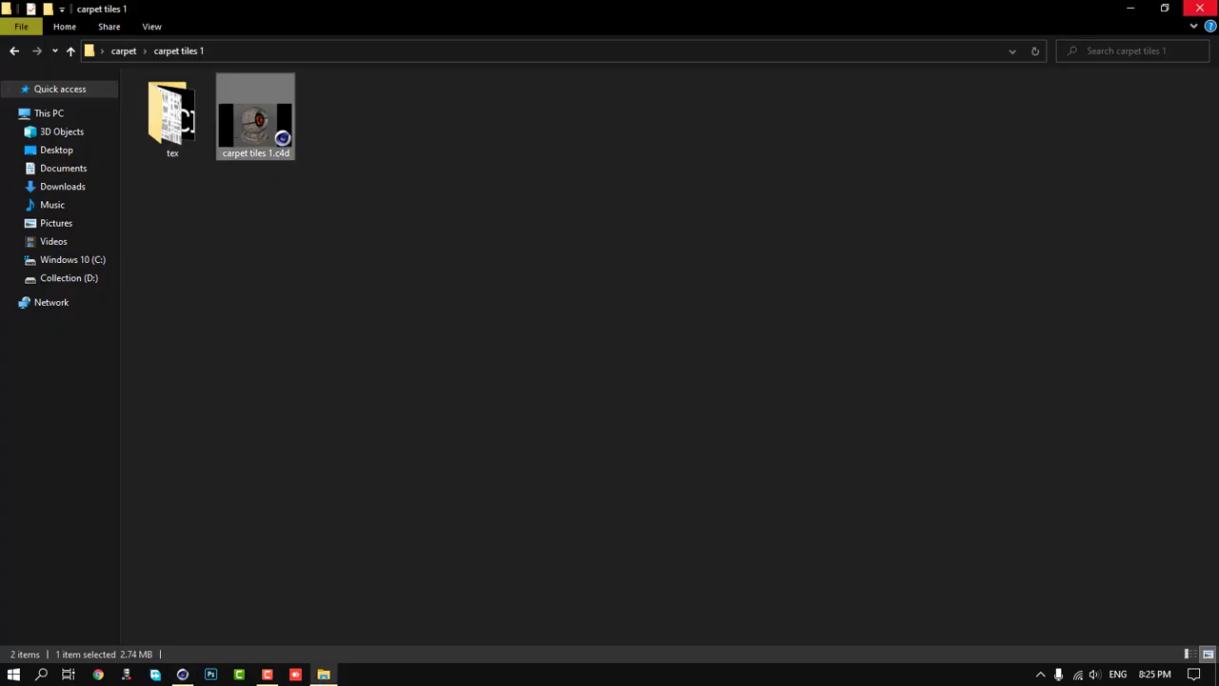
{"action": "left_click", "coordinate": [1199, 8]}
{"action": "left_click", "coordinate": [1133, 9]}
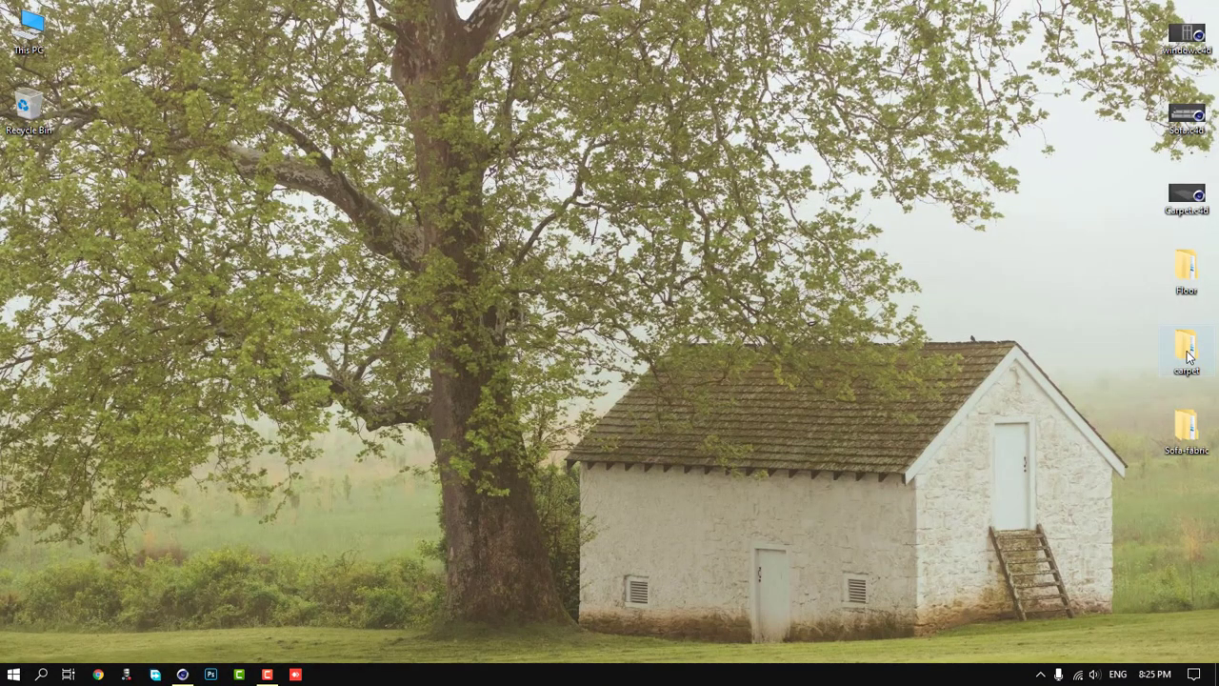
{"action": "double_click", "coordinate": [1186, 427]}
{"action": "double_click", "coordinate": [181, 120]}
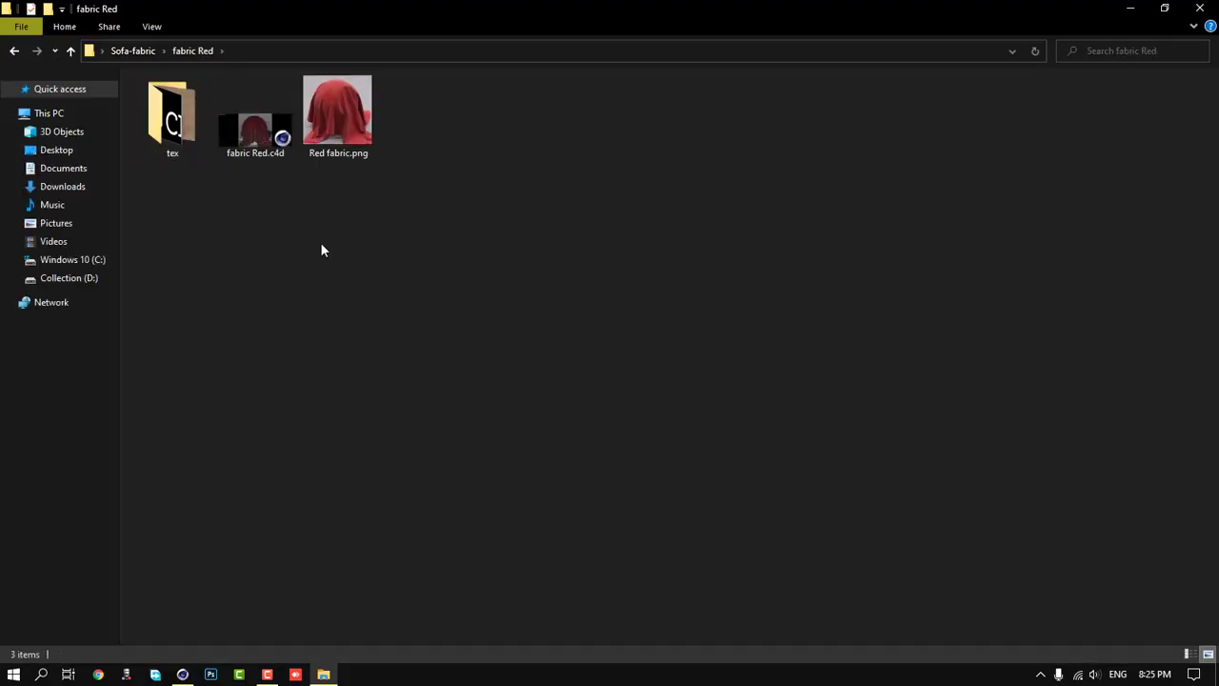
{"action": "left_click_drag", "start_coordinate": [253, 136], "coordinate": [325, 597]}
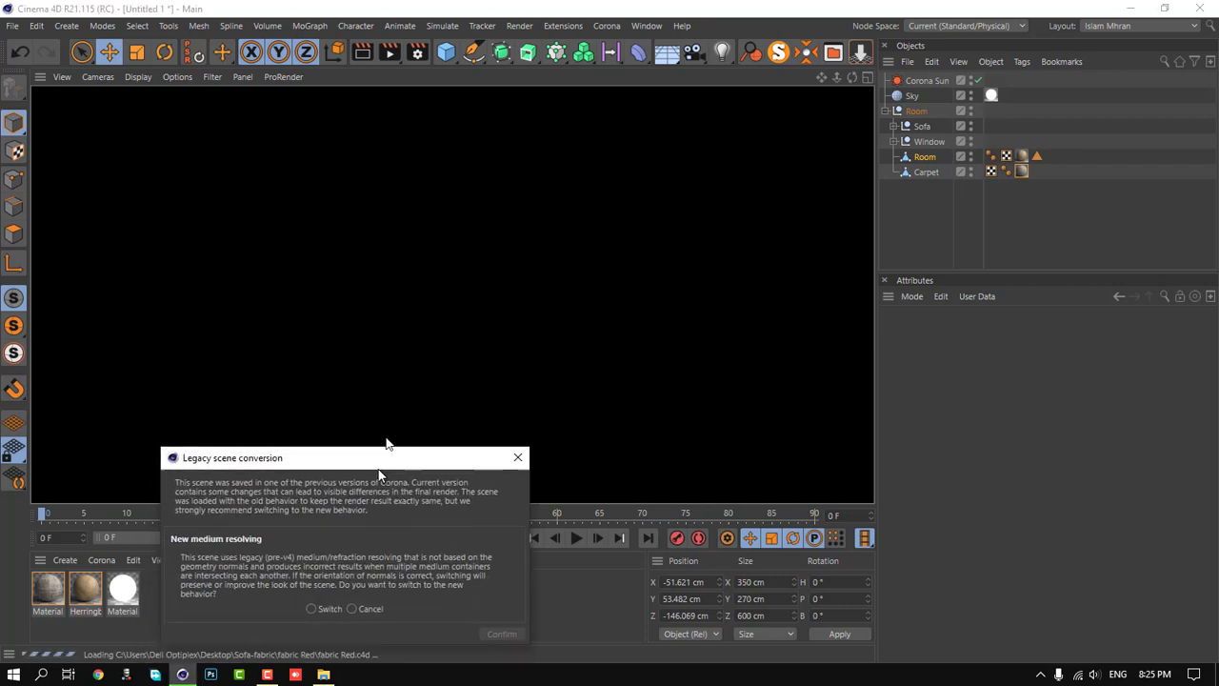
- Finish loading the fabric scene and paste its fabric material into the living-room scene
{"action": "left_click", "coordinate": [407, 422]}
{"action": "left_click", "coordinate": [535, 443]}
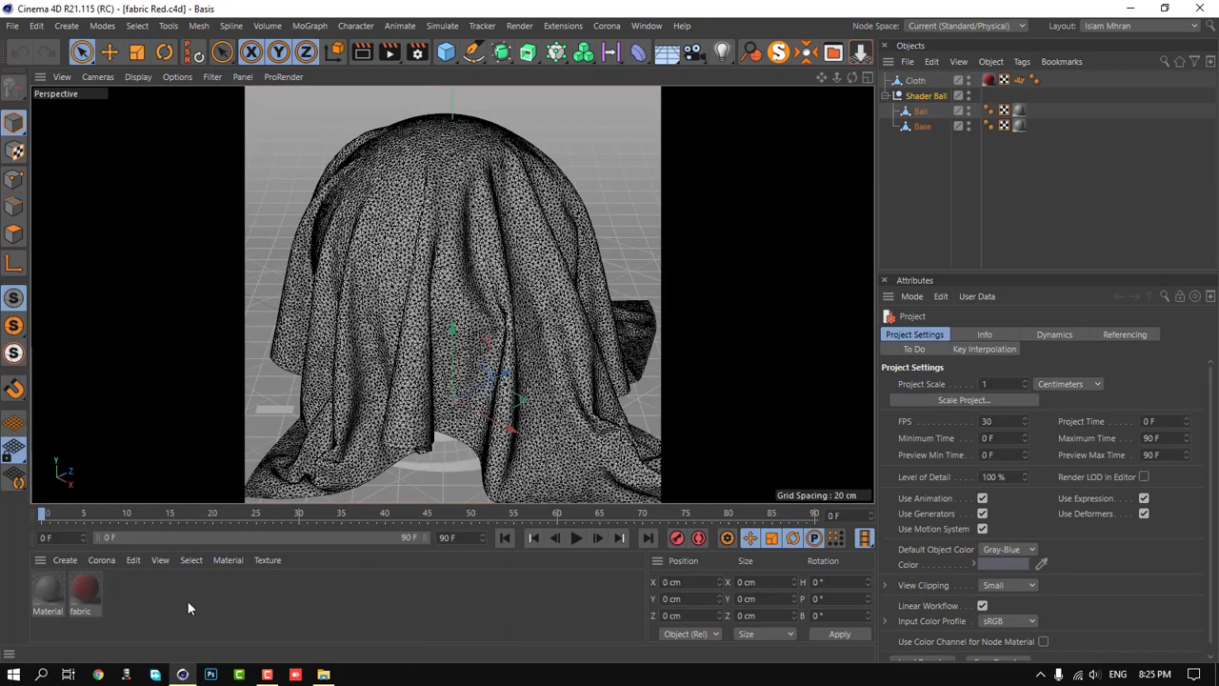
{"action": "left_click", "coordinate": [89, 587]}
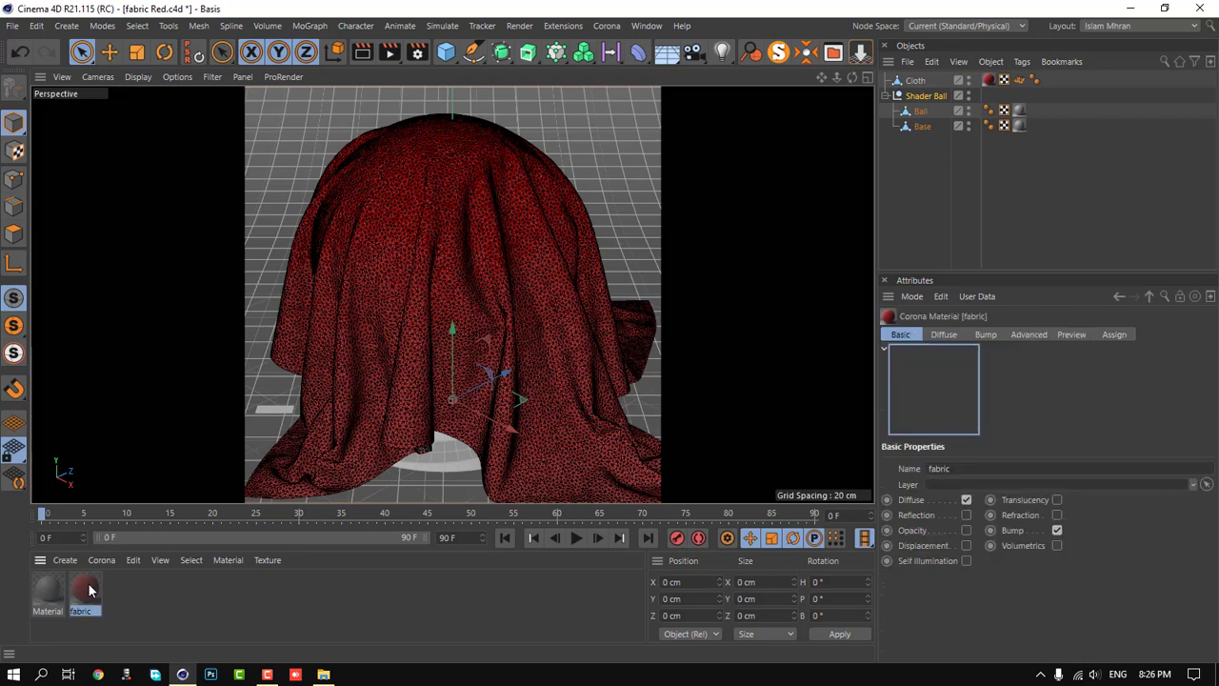
{"action": "left_click", "coordinate": [607, 26]}
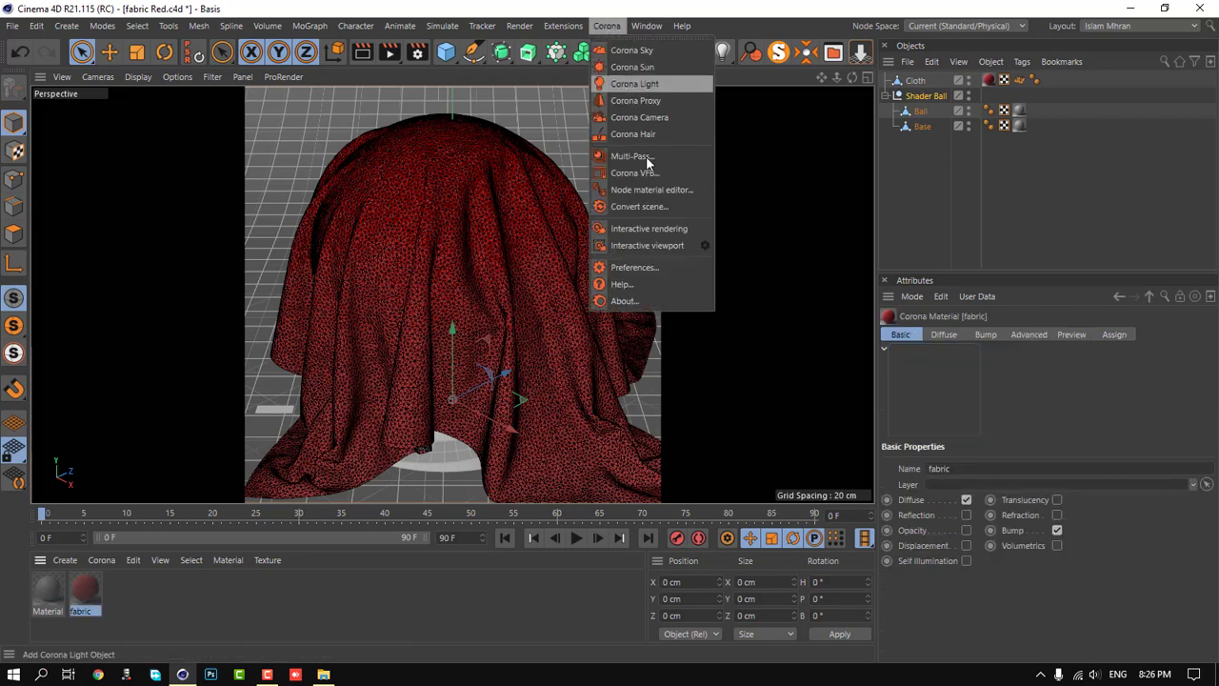
{"action": "left_click", "coordinate": [714, 565]}
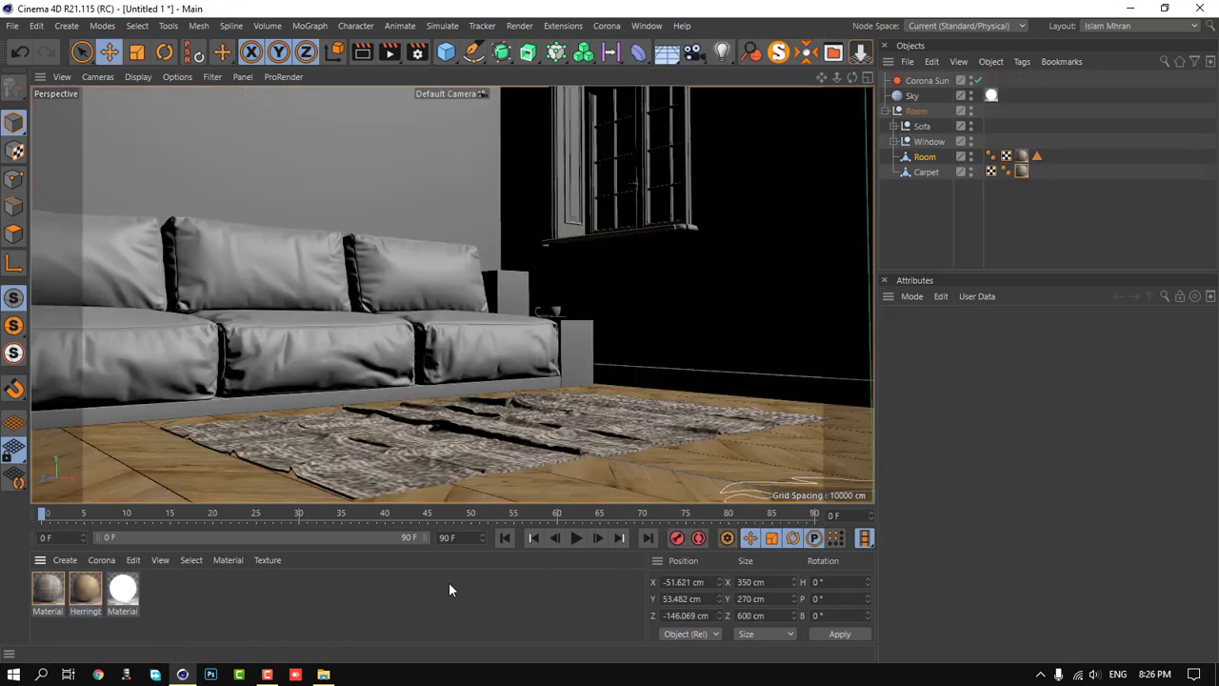
{"action": "key", "text": "ctrl+v"}
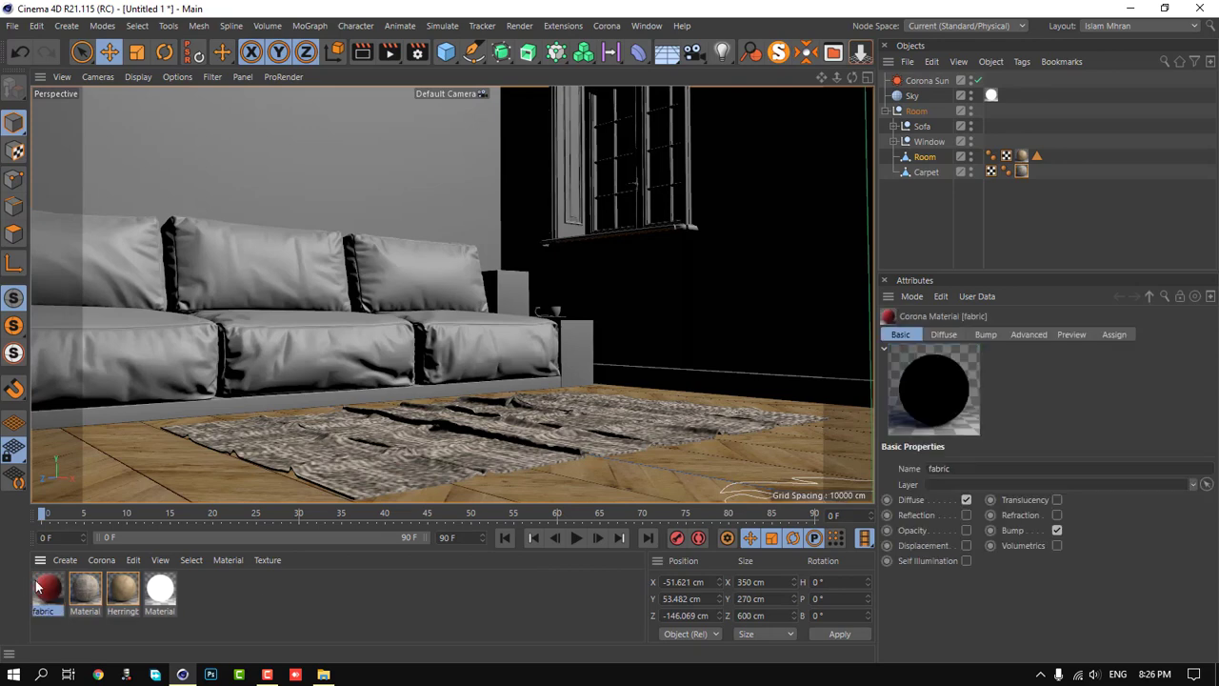
- In the fabric material, go to the Diffuse layer's Filter bitmap and browse for an image
{"action": "double_click", "coordinate": [47, 587]}
{"action": "left_click", "coordinate": [258, 269]}
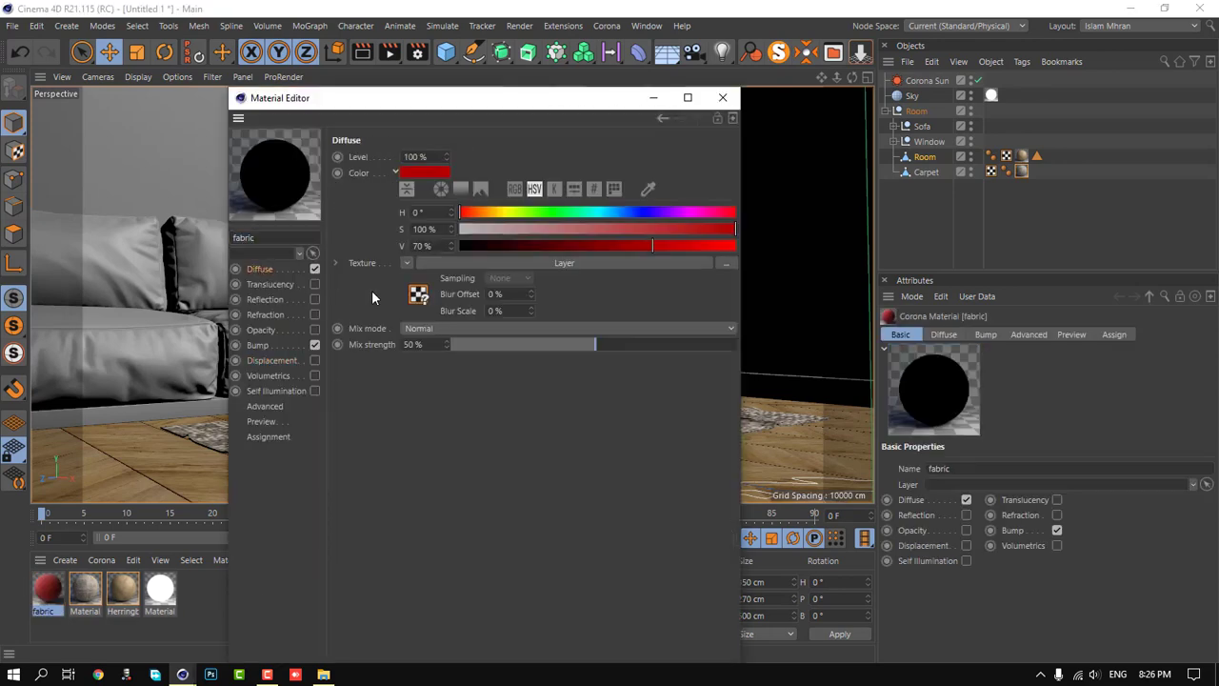
{"action": "left_click", "coordinate": [417, 293]}
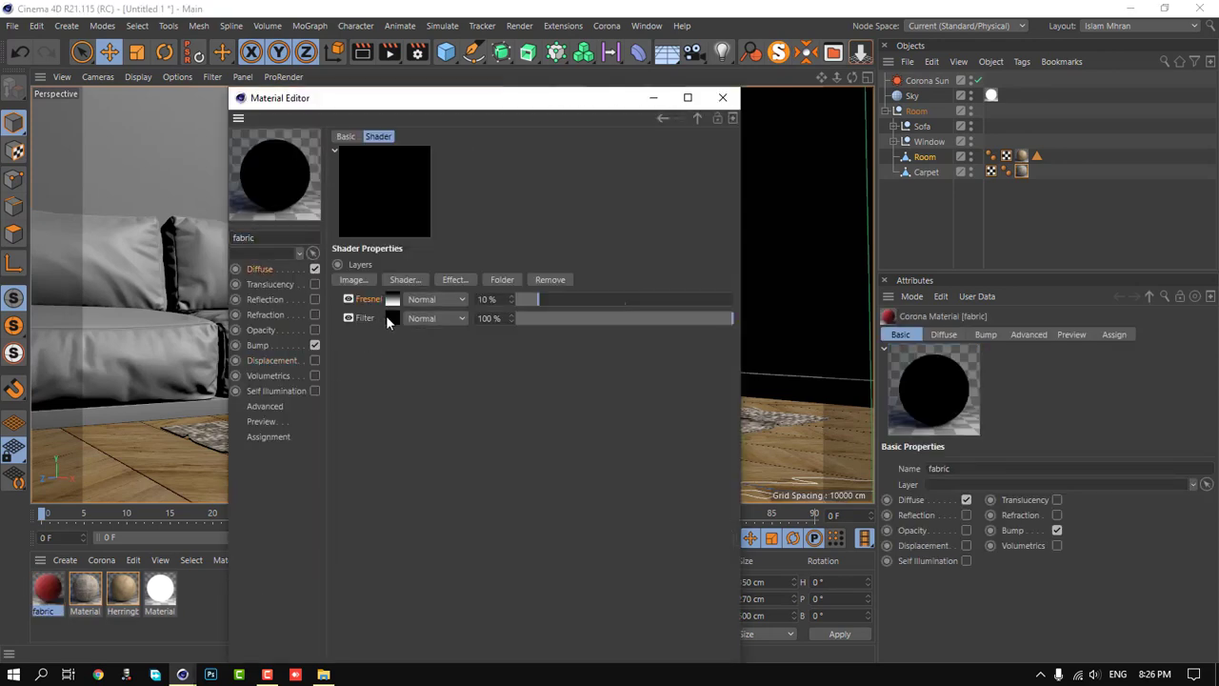
{"action": "left_click", "coordinate": [390, 317]}
{"action": "left_click", "coordinate": [424, 294]}
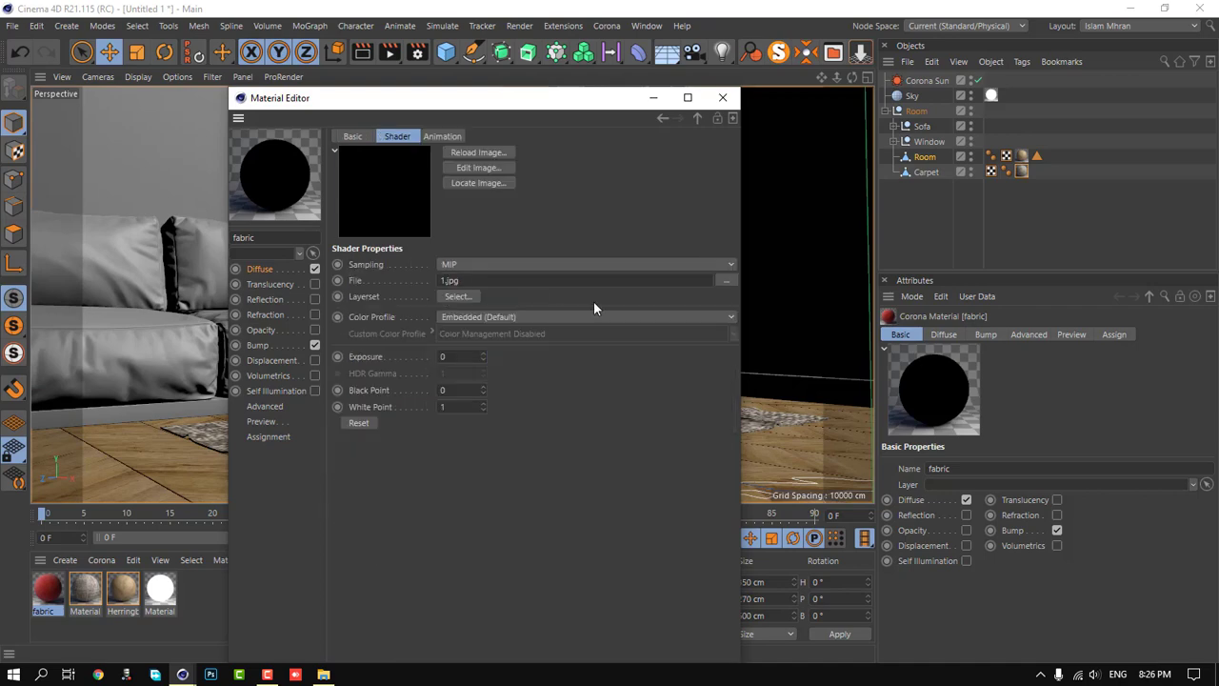
{"action": "left_click", "coordinate": [728, 281]}
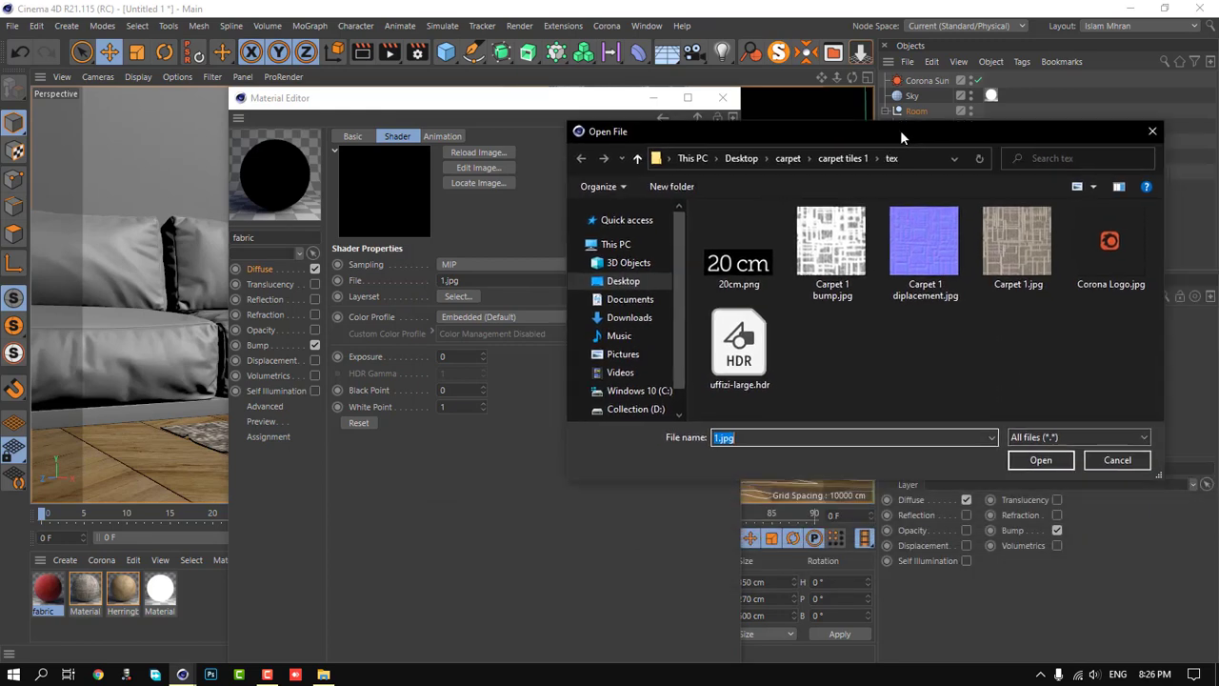
- Load Desktop/Sofa-fabric/fabric Red/tex/1.jpg as the bitmap and copy it into the project
{"action": "left_click_drag", "start_coordinate": [567, 121], "coordinate": [890, 168]}
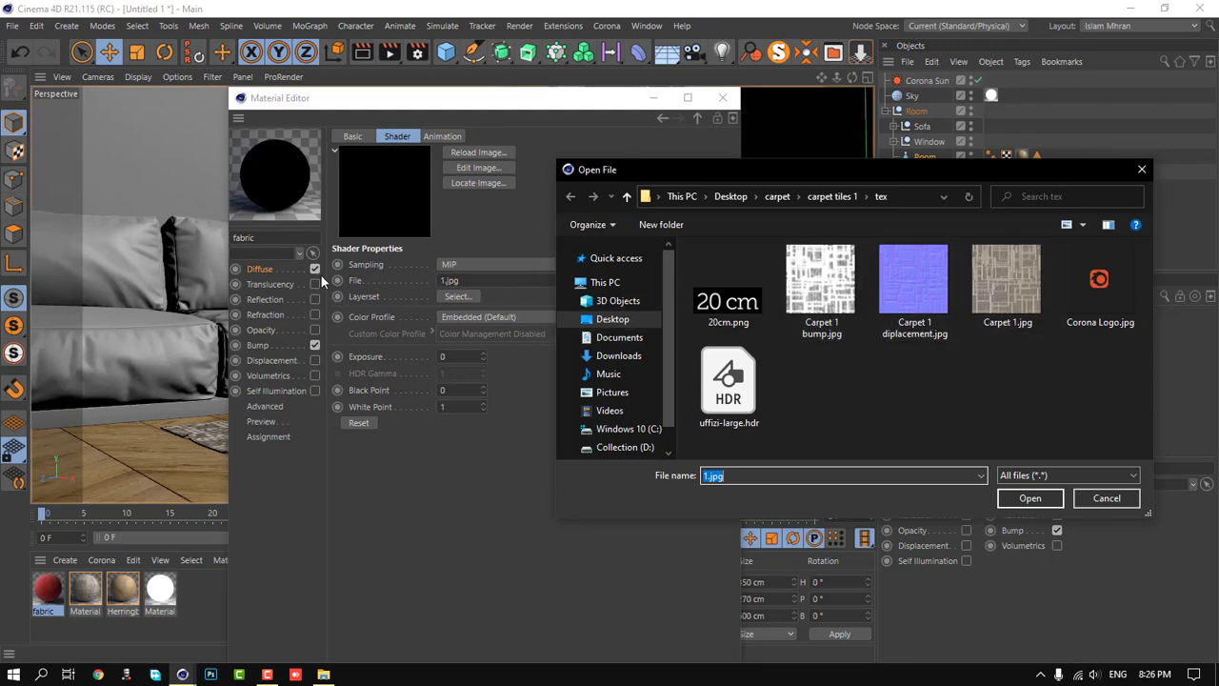
{"action": "left_click", "coordinate": [454, 295]}
{"action": "left_click", "coordinate": [732, 199]}
{"action": "double_click", "coordinate": [911, 288]}
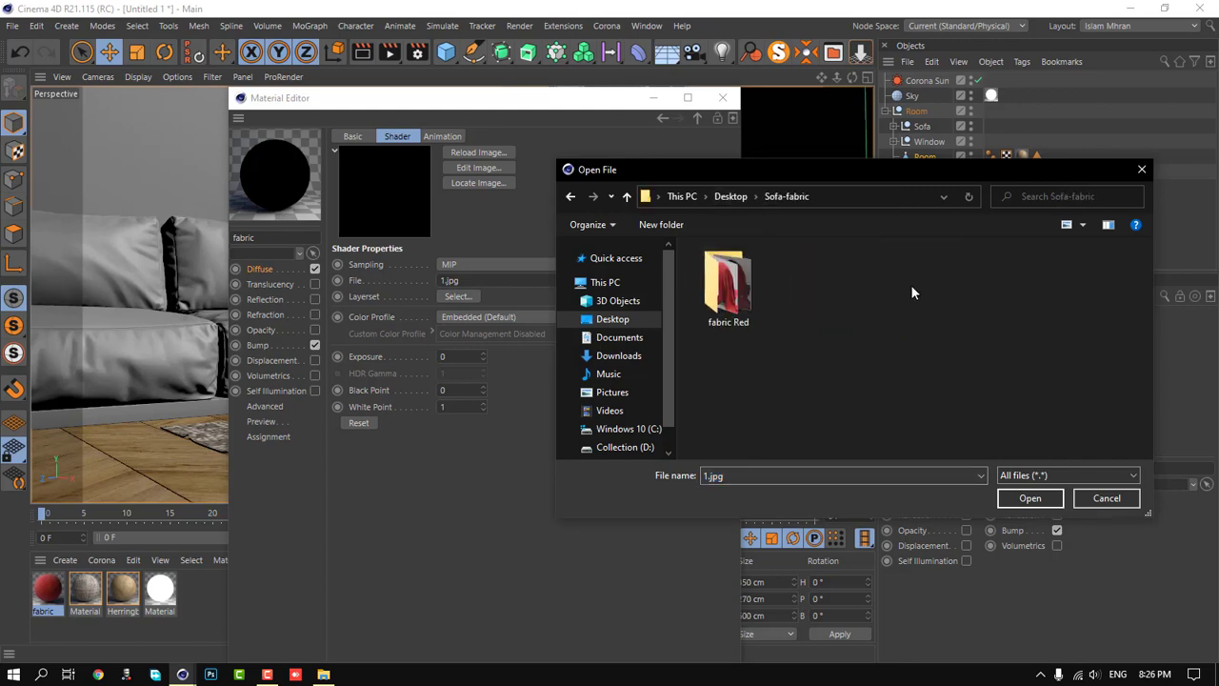
{"action": "double_click", "coordinate": [728, 286]}
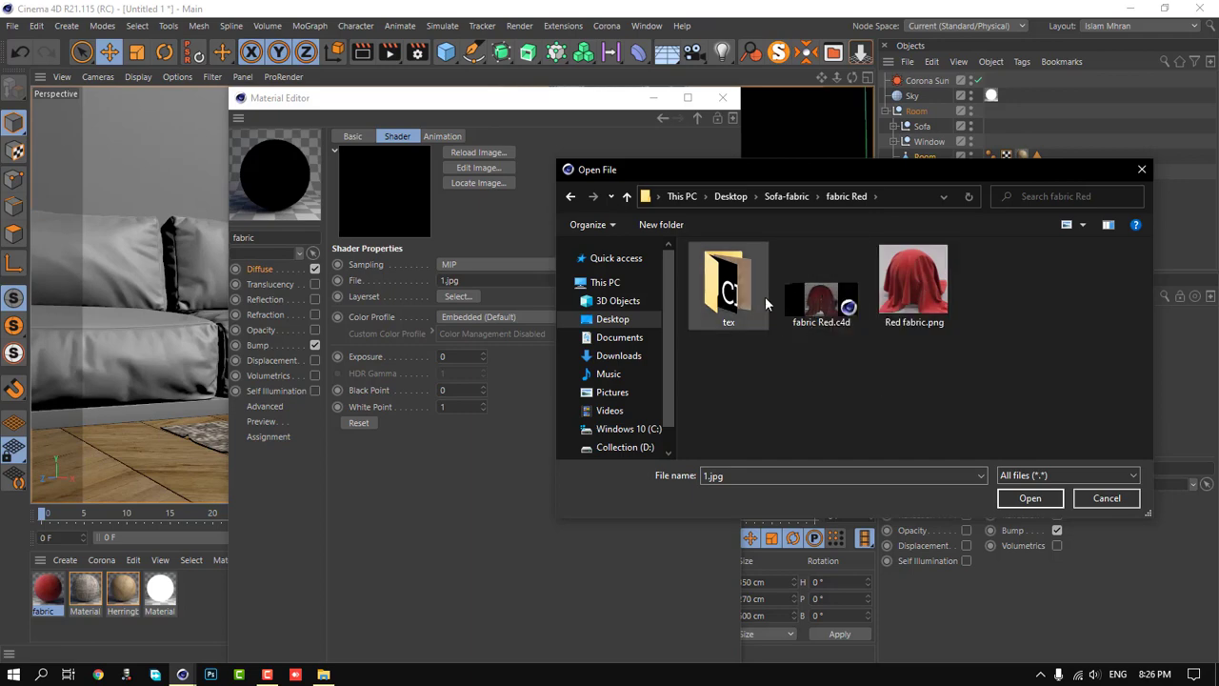
{"action": "double_click", "coordinate": [729, 286]}
{"action": "double_click", "coordinate": [728, 295]}
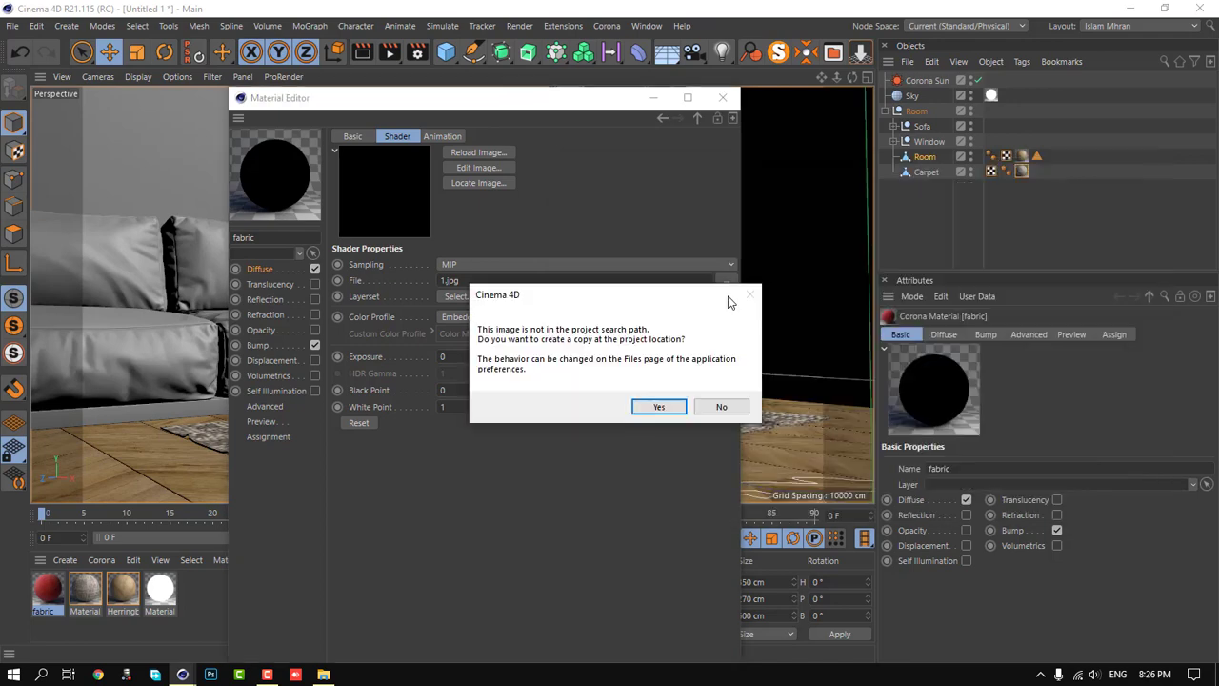
{"action": "left_click", "coordinate": [657, 408]}
{"action": "left_click", "coordinate": [272, 346]}
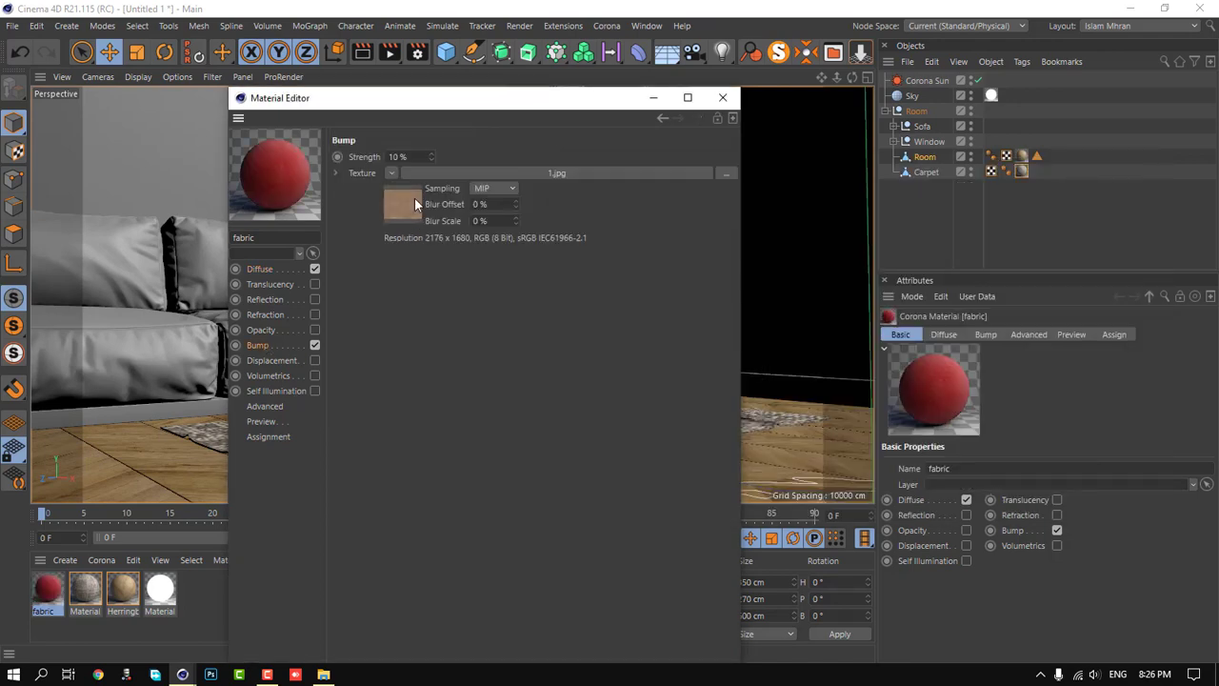
{"action": "left_click", "coordinate": [722, 97]}
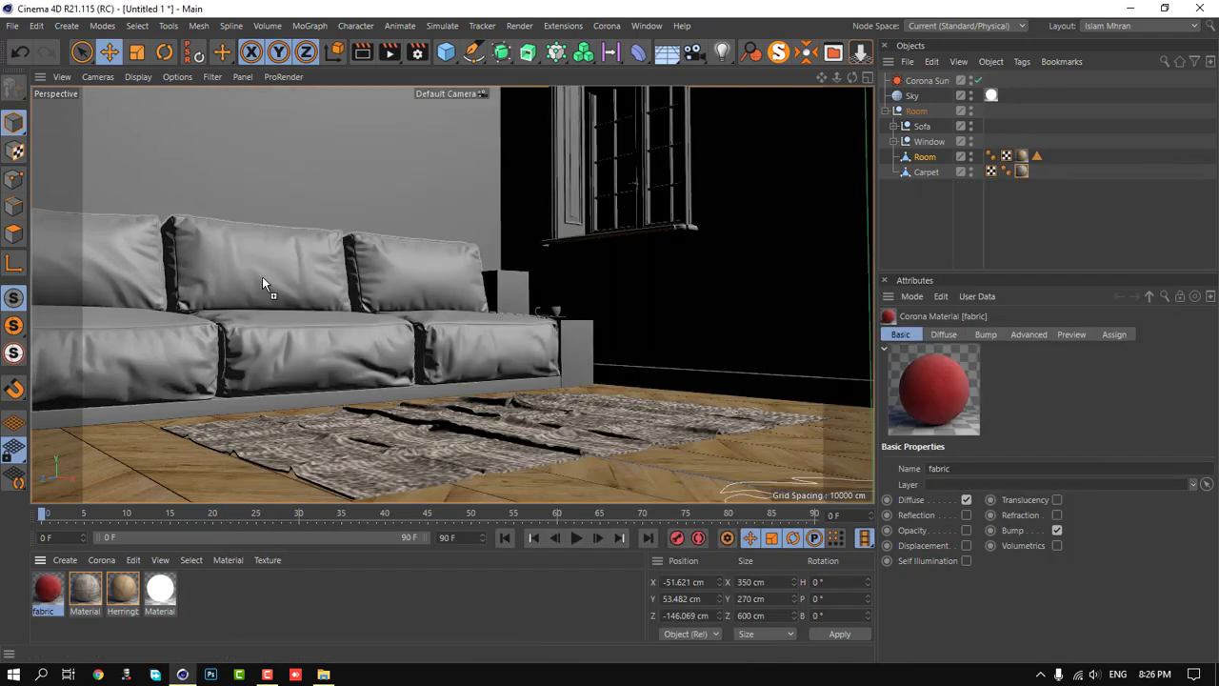
- Apply the red fabric material to the sofa with Cubic projection
{"action": "left_click_drag", "start_coordinate": [262, 276], "coordinate": [262, 276]}
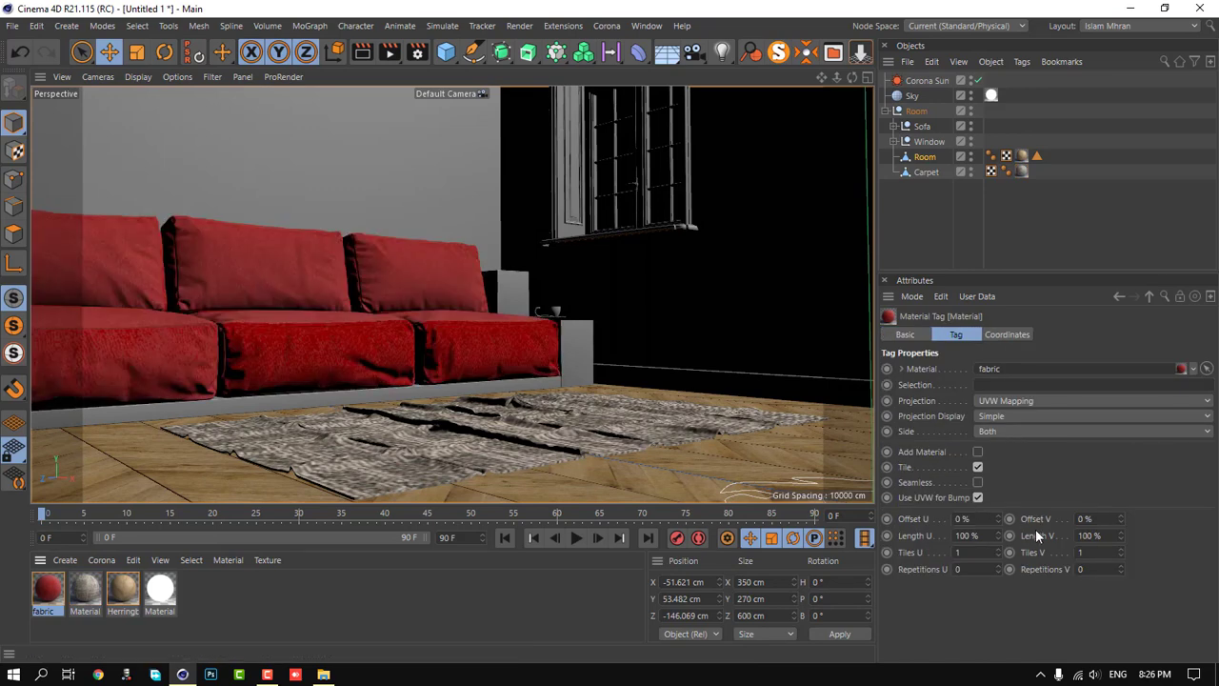
{"action": "left_click", "coordinate": [1025, 400]}
{"action": "left_click", "coordinate": [1029, 467]}
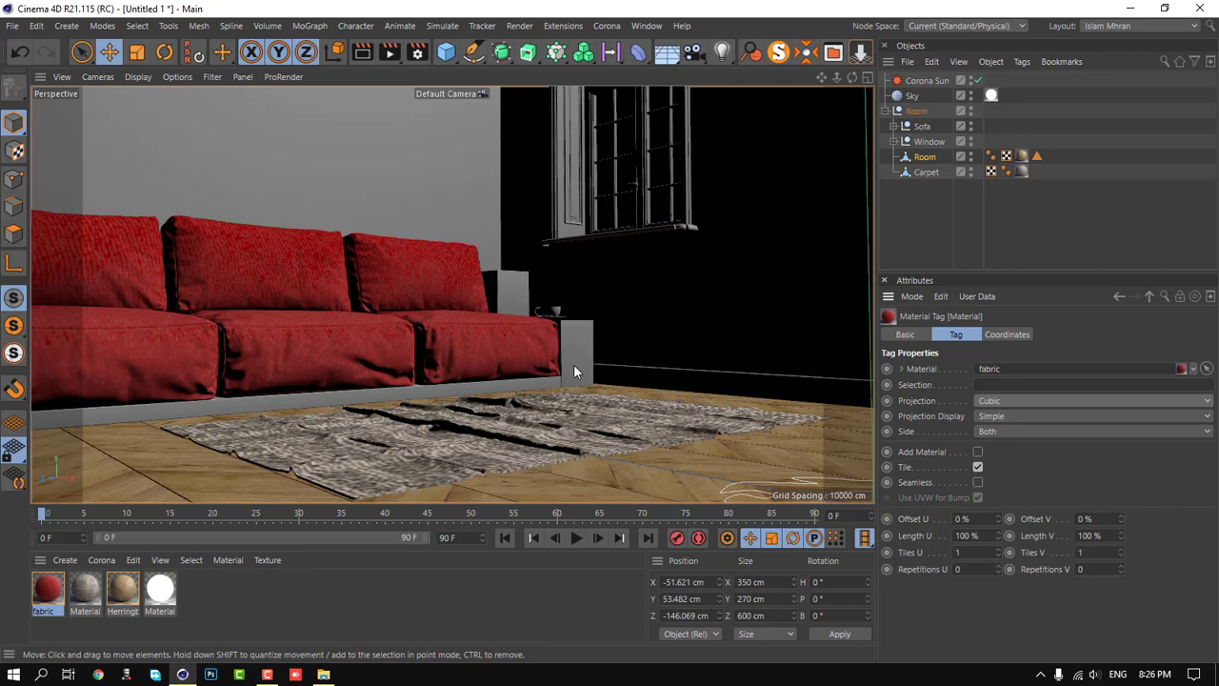
- Duplicate the Herringbone Flooring material and open the copy's diffuse channel
{"action": "left_click", "coordinate": [252, 605]}
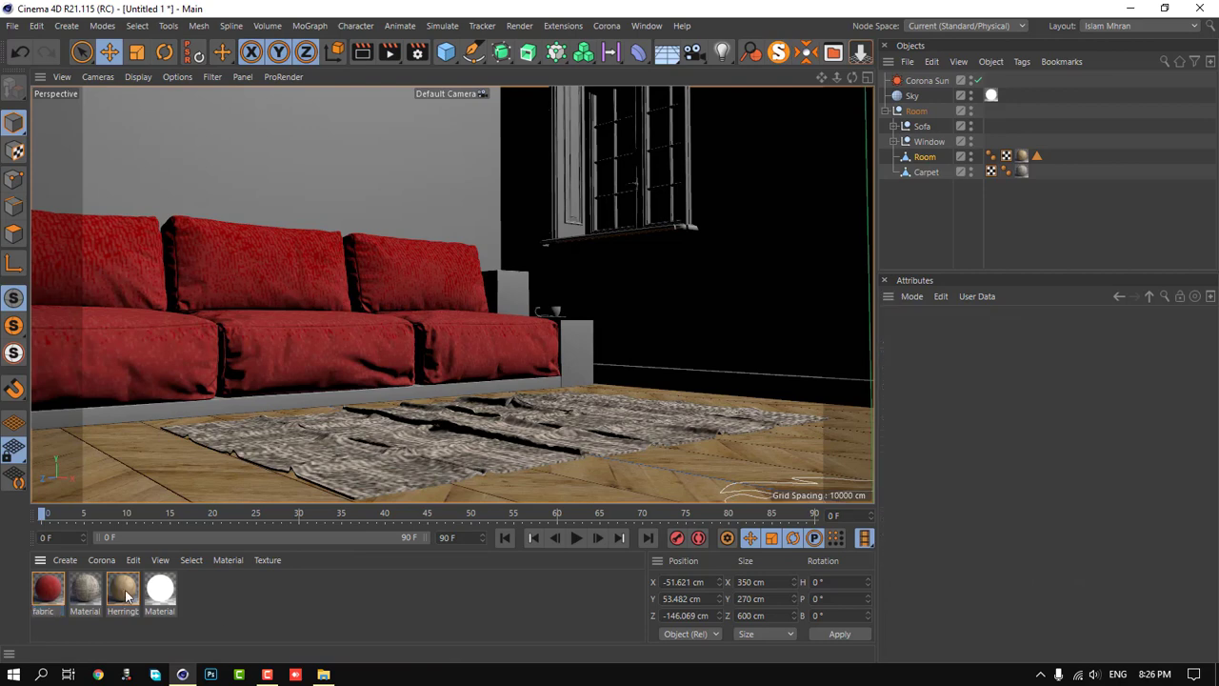
{"action": "left_click", "coordinate": [124, 591]}
{"action": "left_click_drag", "start_coordinate": [124, 590], "coordinate": [47, 591], "text": "ctrl"}
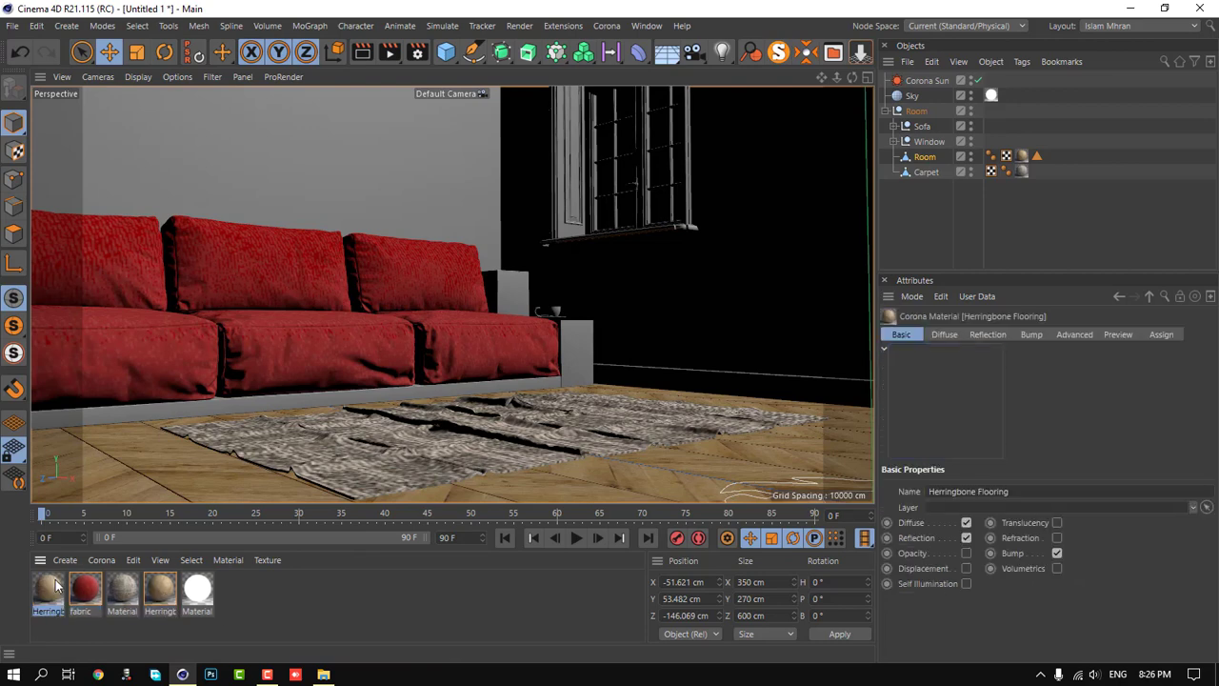
{"action": "double_click", "coordinate": [48, 590]}
{"action": "left_click_drag", "start_coordinate": [400, 97], "coordinate": [424, 62]}
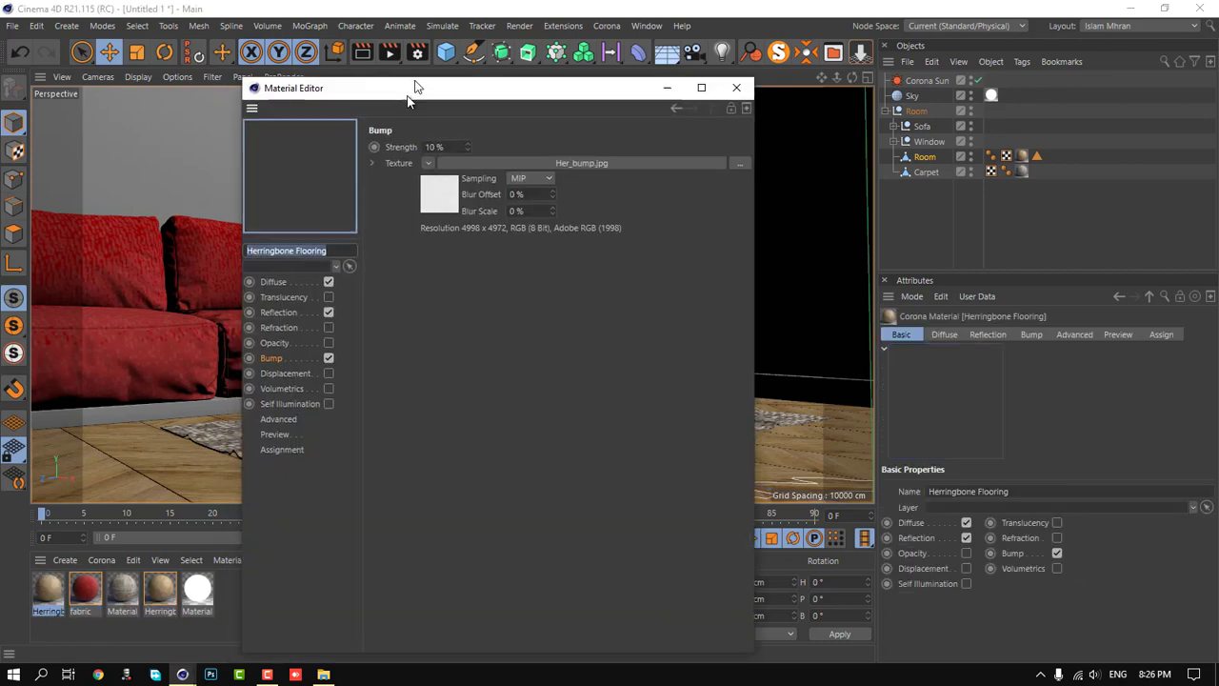
{"action": "left_click", "coordinate": [286, 257]}
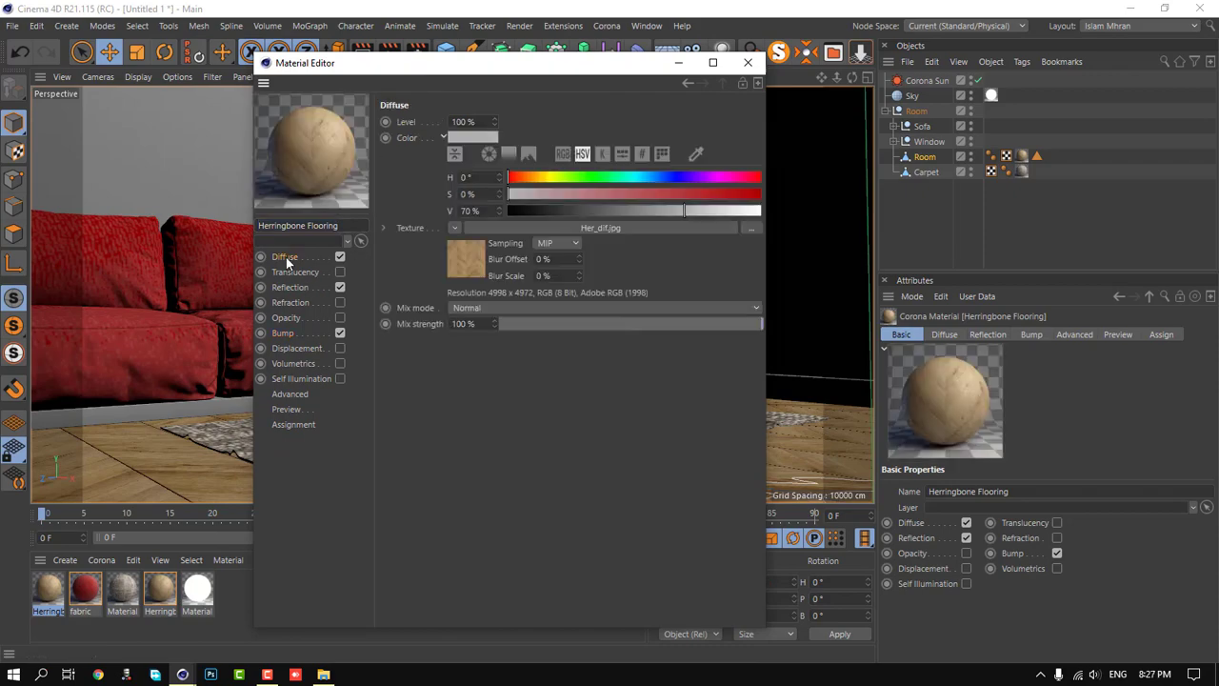
{"action": "left_click", "coordinate": [98, 674]}
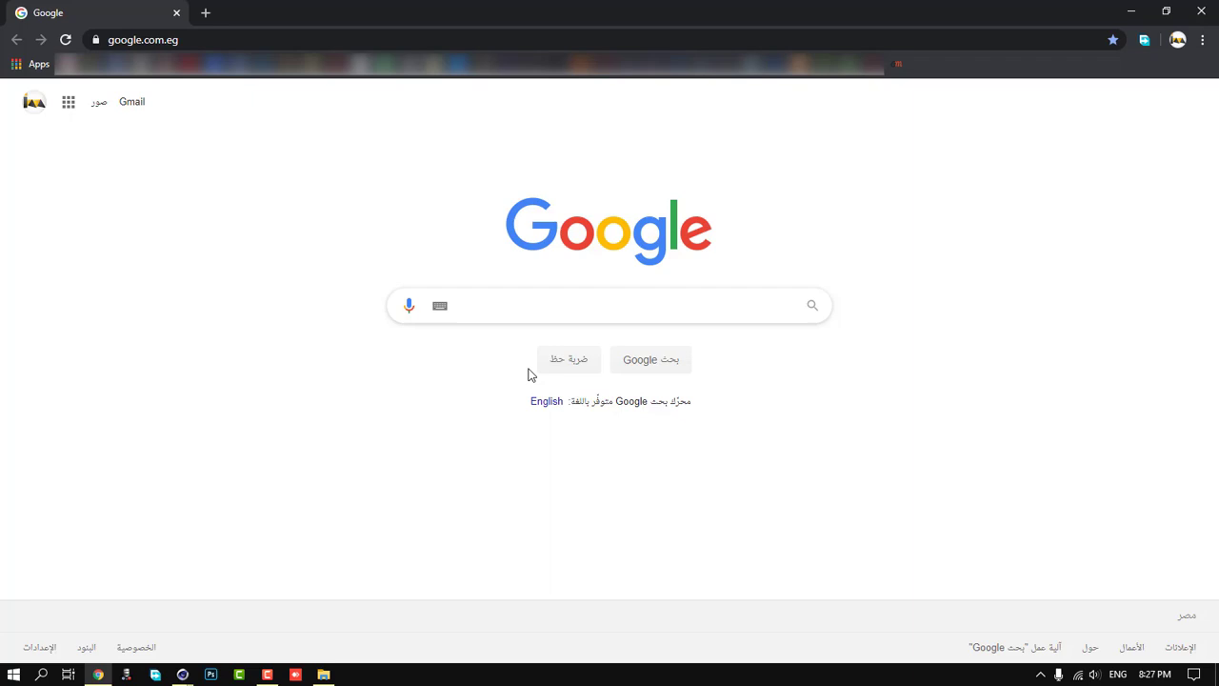
- Search Google Images for 'wood texture', filtered to large images
{"action": "left_click", "coordinate": [580, 322]}
{"action": "type", "text": "wood"}
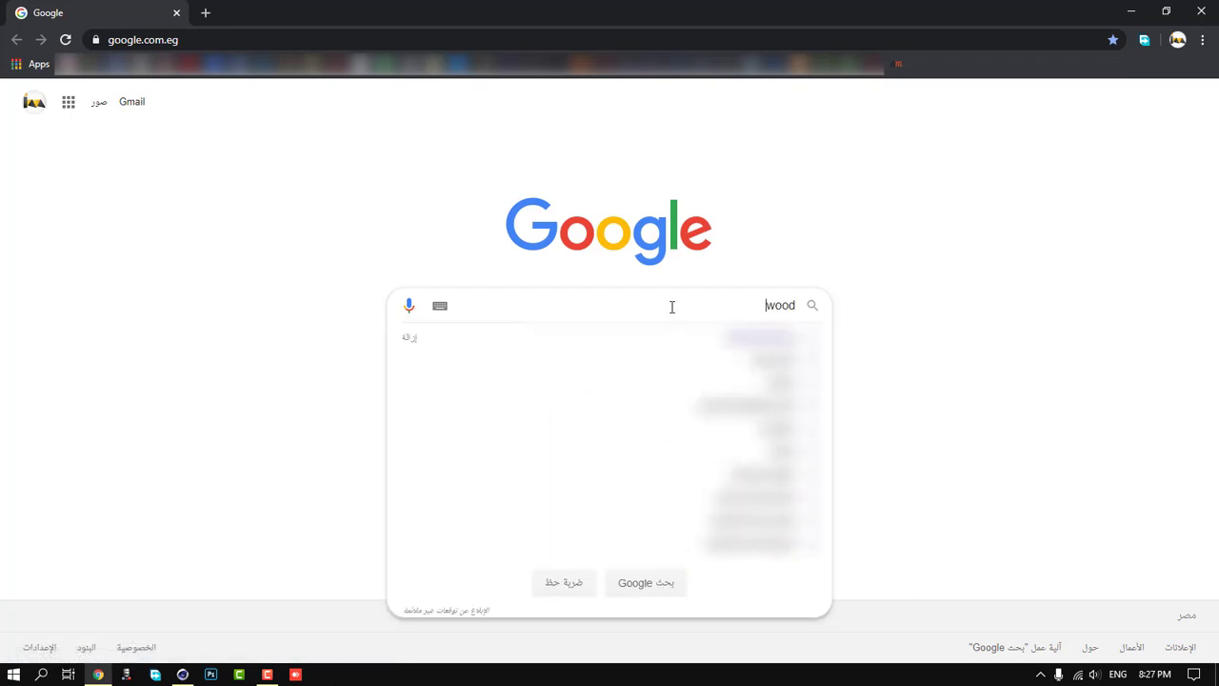
{"action": "type", "text": " tex"}
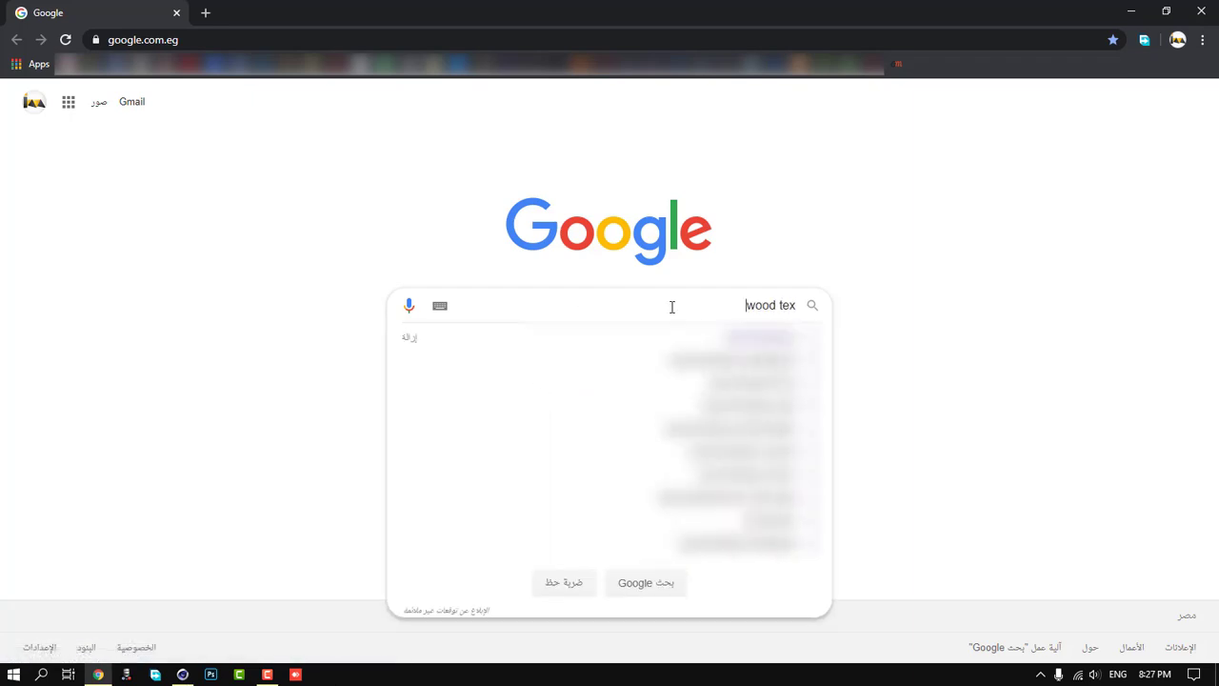
{"action": "type", "text": "ture"}
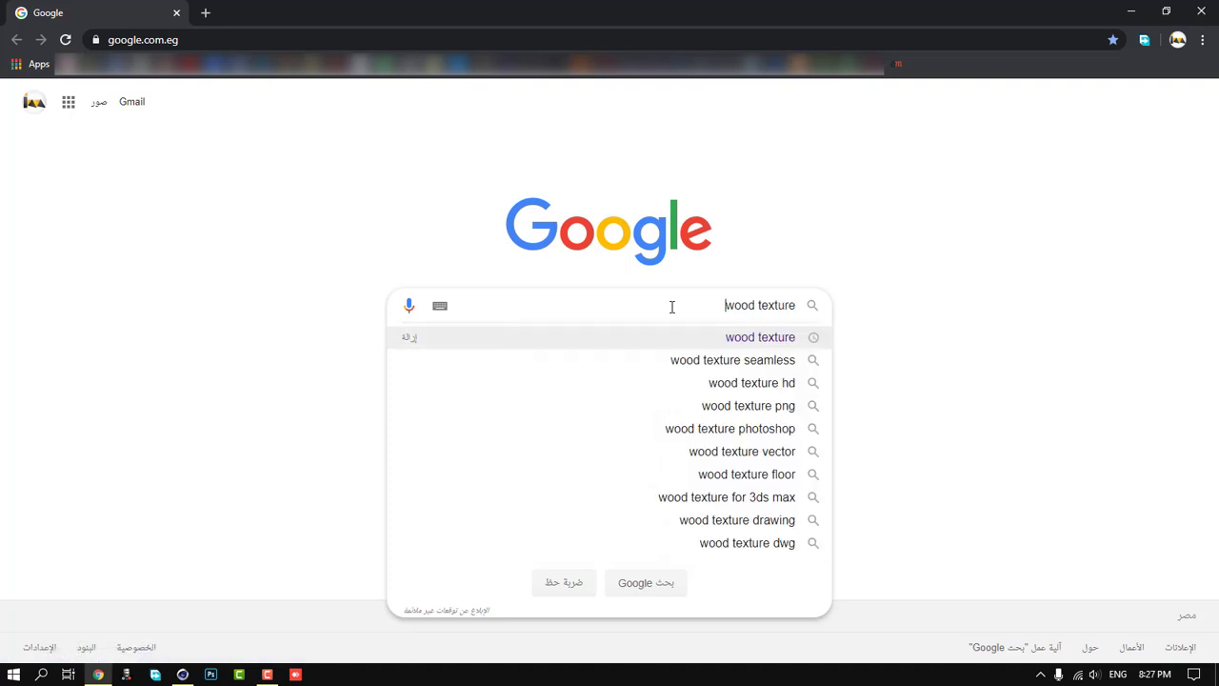
{"action": "key", "text": "Return"}
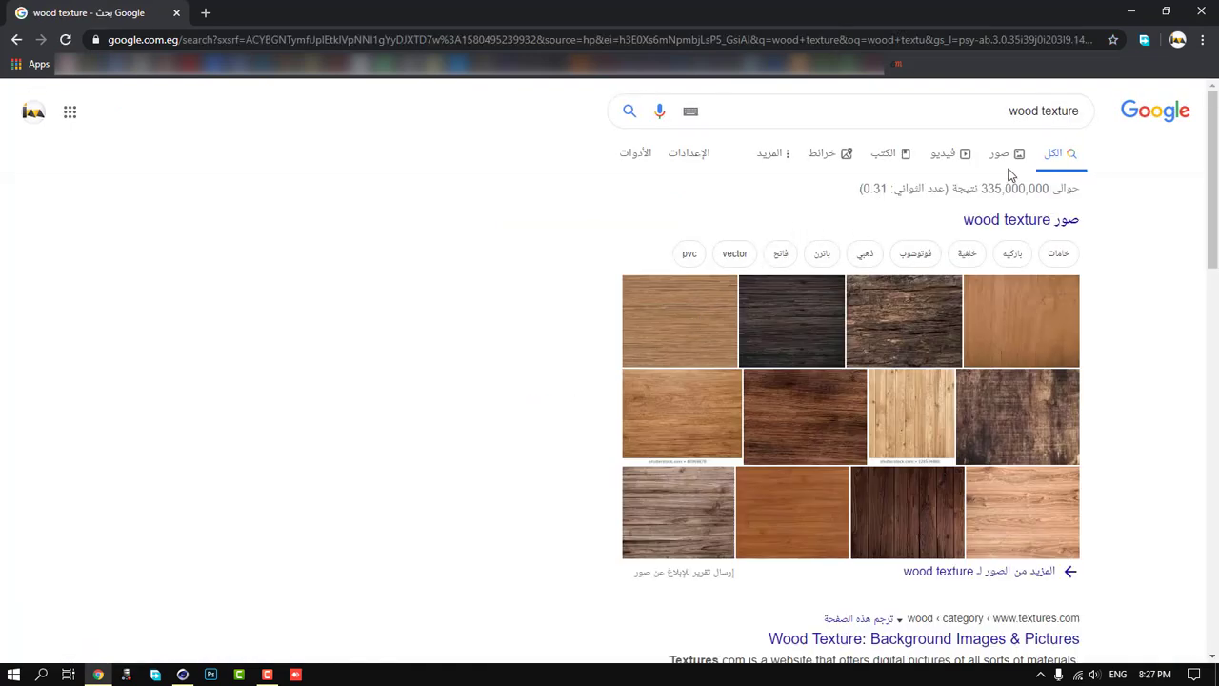
{"action": "left_click", "coordinate": [1000, 154]}
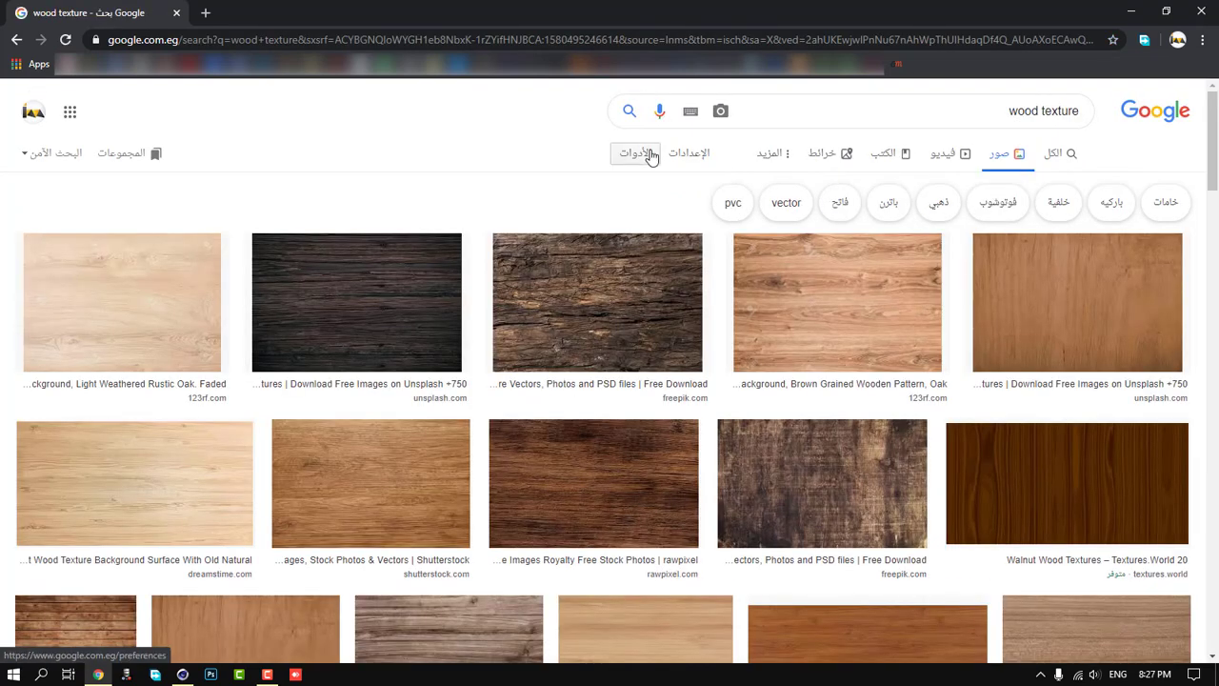
{"action": "left_click", "coordinate": [643, 155]}
{"action": "left_click", "coordinate": [1068, 182]}
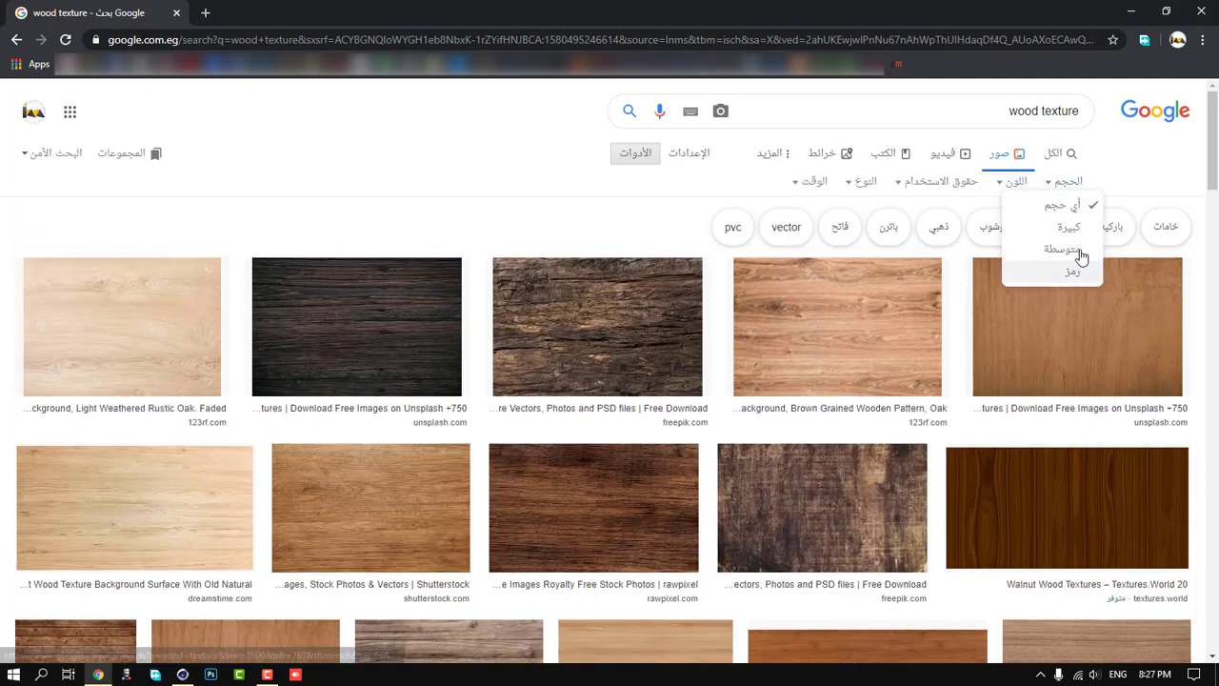
{"action": "left_click", "coordinate": [1070, 229]}
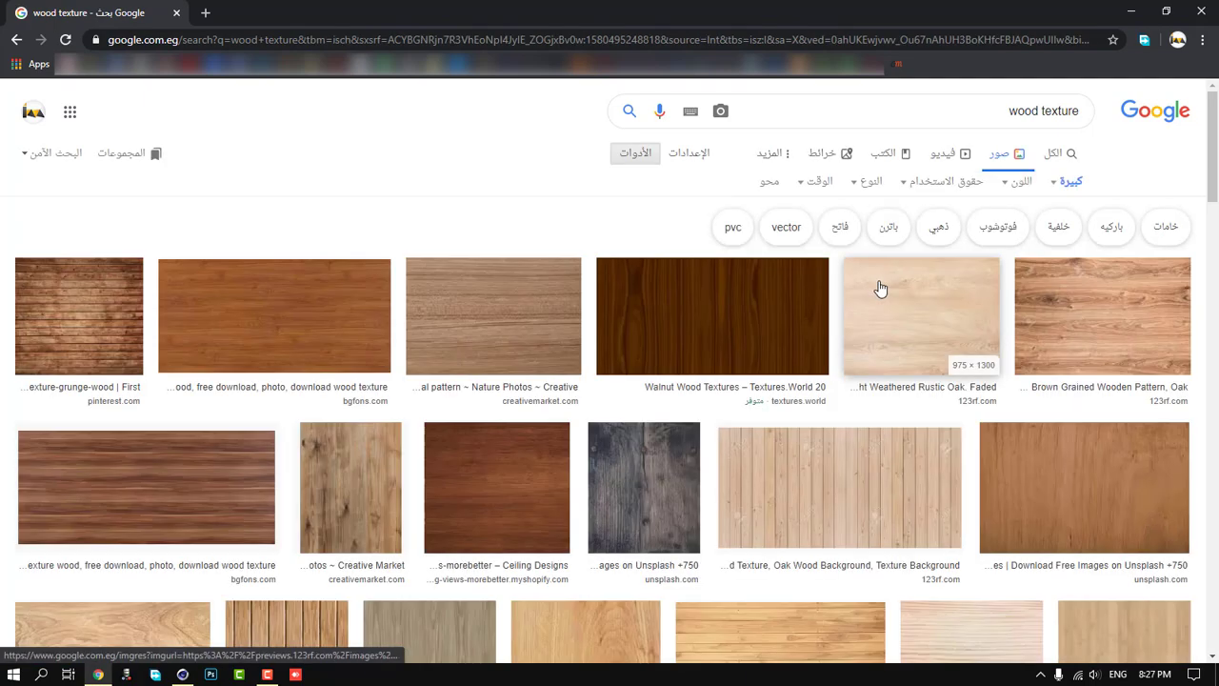
{"action": "scroll", "coordinate": [675, 409], "scroll_direction": "down", "scroll_amount": 3}
{"action": "scroll", "coordinate": [675, 400], "scroll_direction": "up", "scroll_amount": 4}
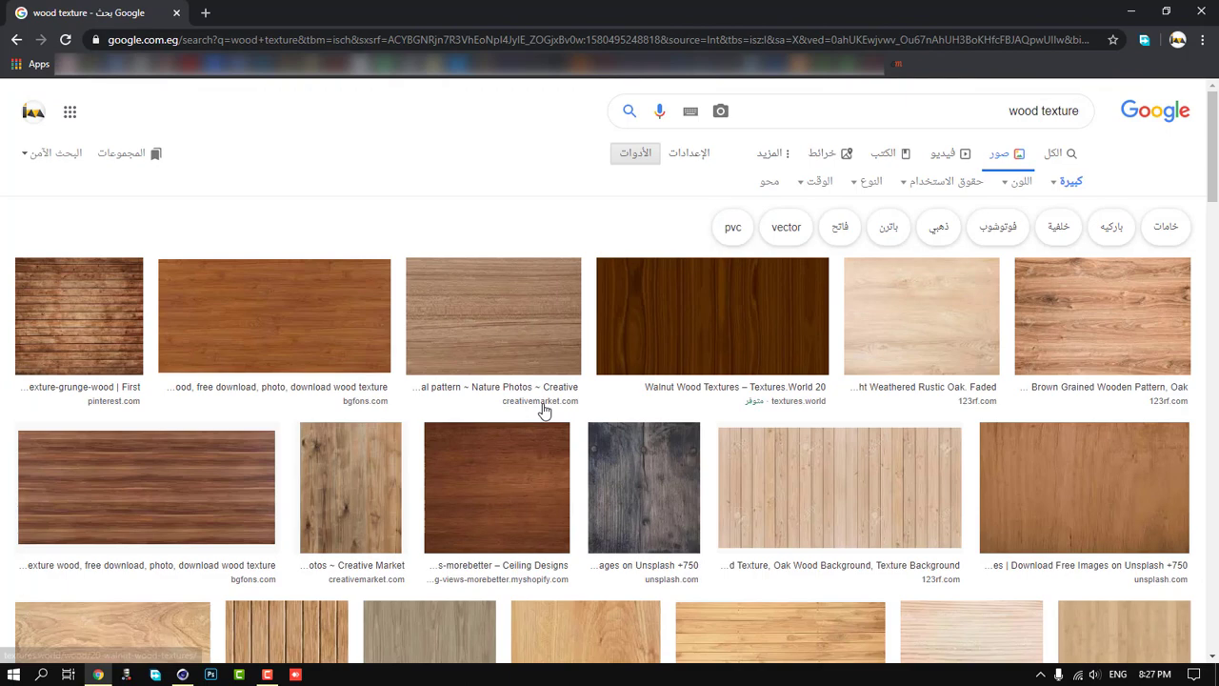
- Preview a brown wood texture and choose Save image as
{"action": "left_click", "coordinate": [319, 320]}
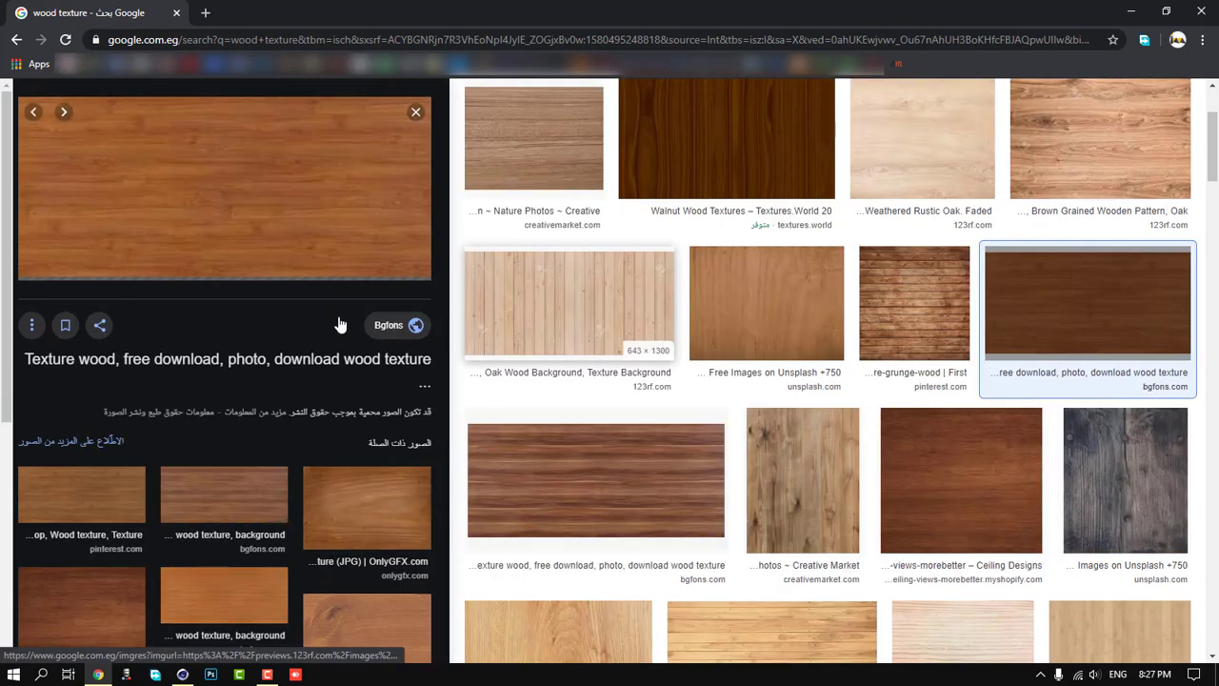
{"action": "right_click", "coordinate": [274, 177]}
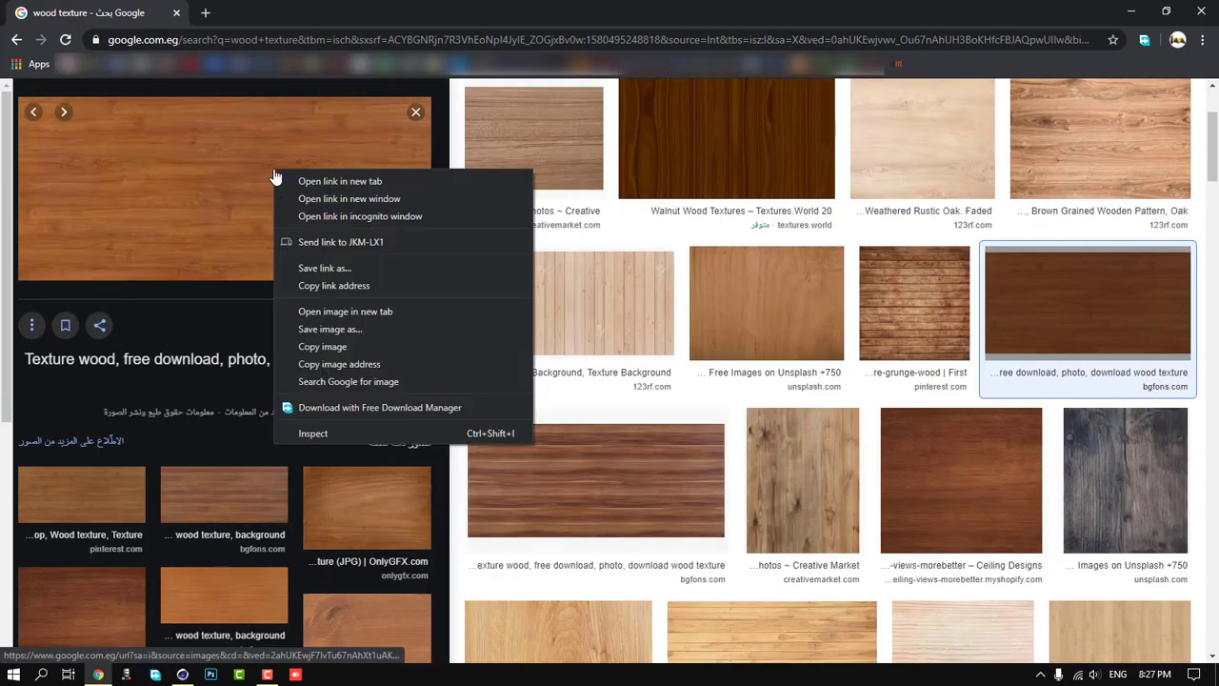
{"action": "left_click", "coordinate": [340, 327]}
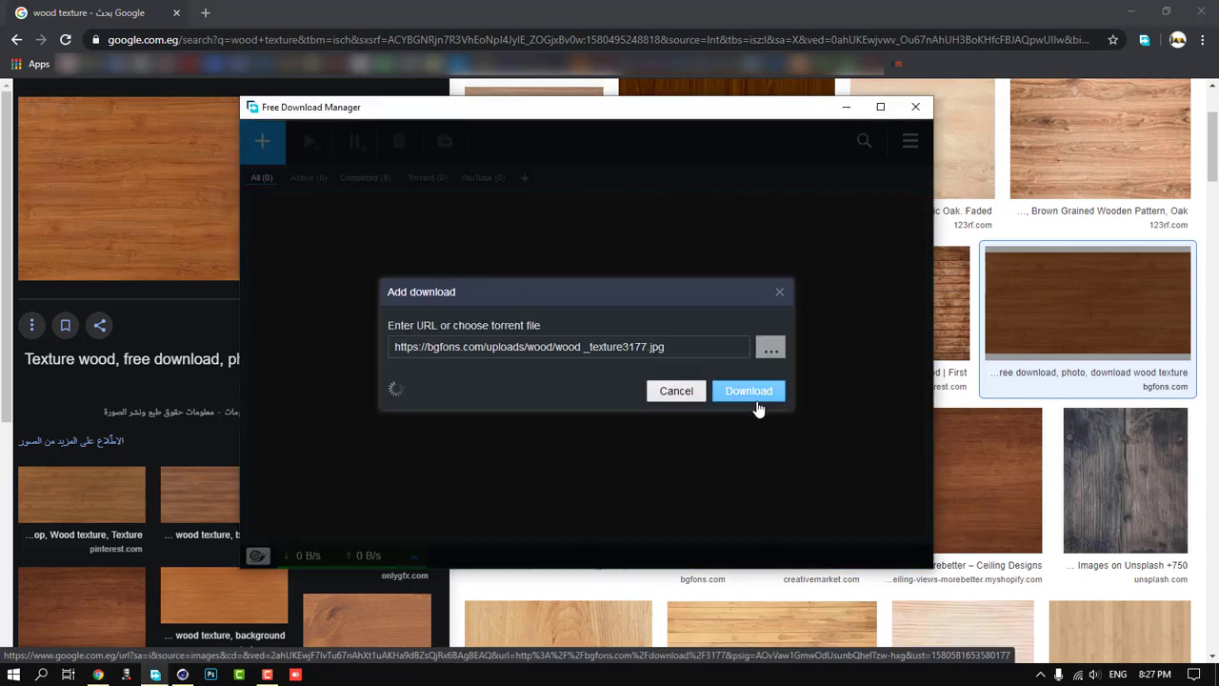
- Download wood _texture3177.jpg to the Desktop in Free Download Manager, then close it
{"action": "left_click", "coordinate": [759, 408]}
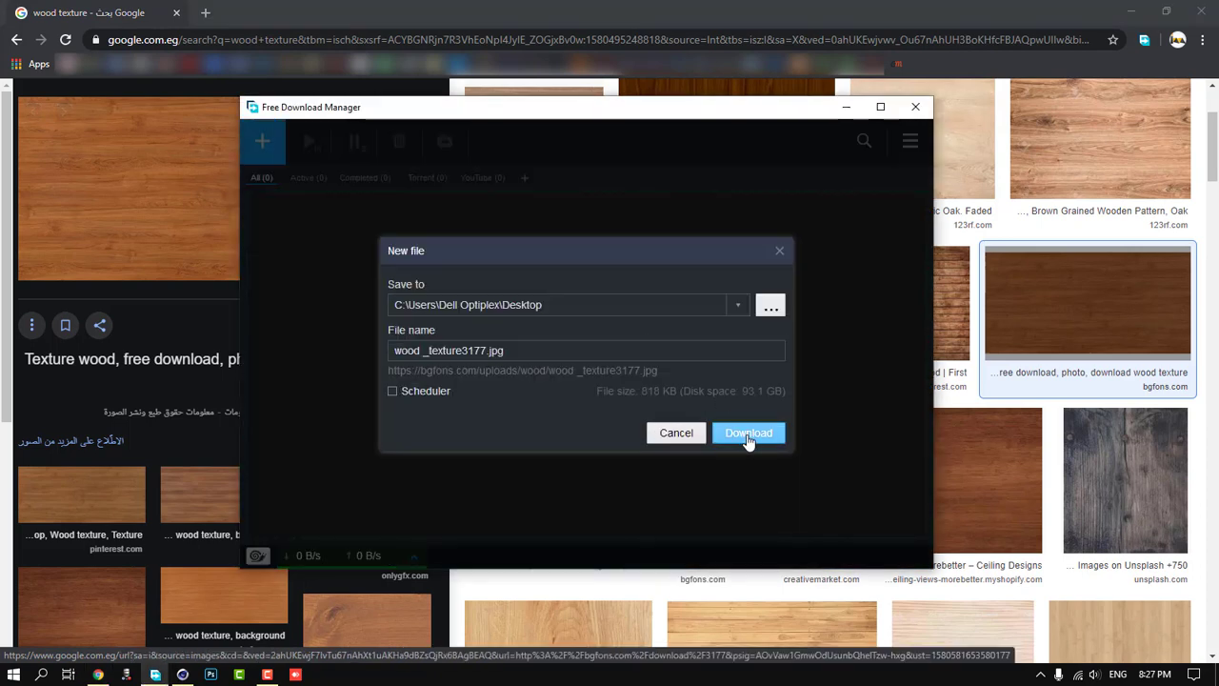
{"action": "left_click", "coordinate": [749, 436]}
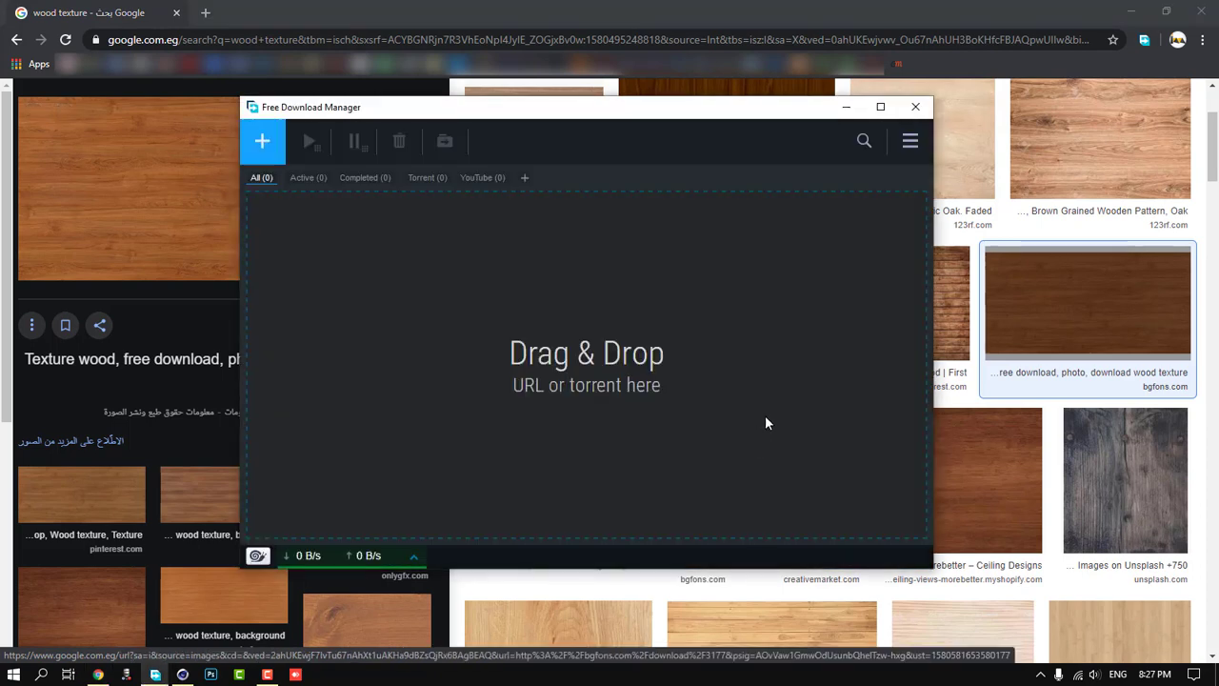
{"action": "left_click", "coordinate": [915, 107]}
{"action": "left_click", "coordinate": [1130, 10]}
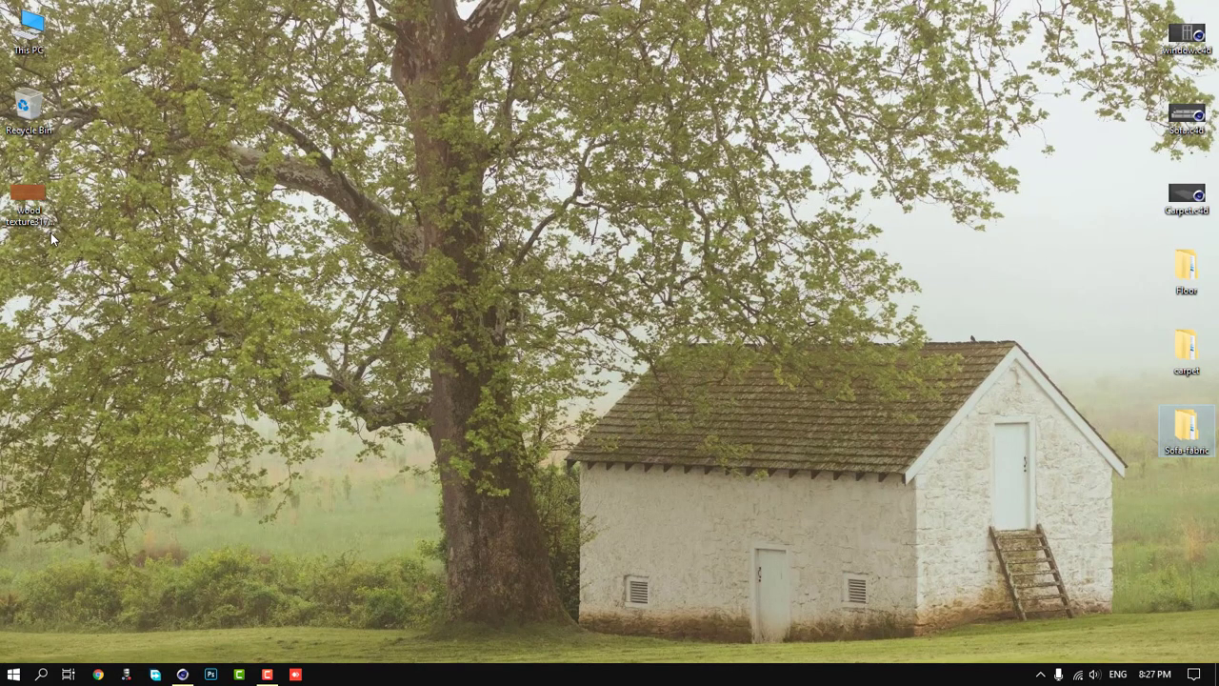
{"action": "mouse_move", "coordinate": [40, 202]}
{"action": "left_mouse_down"}
{"action": "mouse_move", "coordinate": [282, 586]}
{"action": "mouse_move", "coordinate": [185, 674]}
{"action": "mouse_move", "coordinate": [524, 230]}
{"action": "left_mouse_up"}
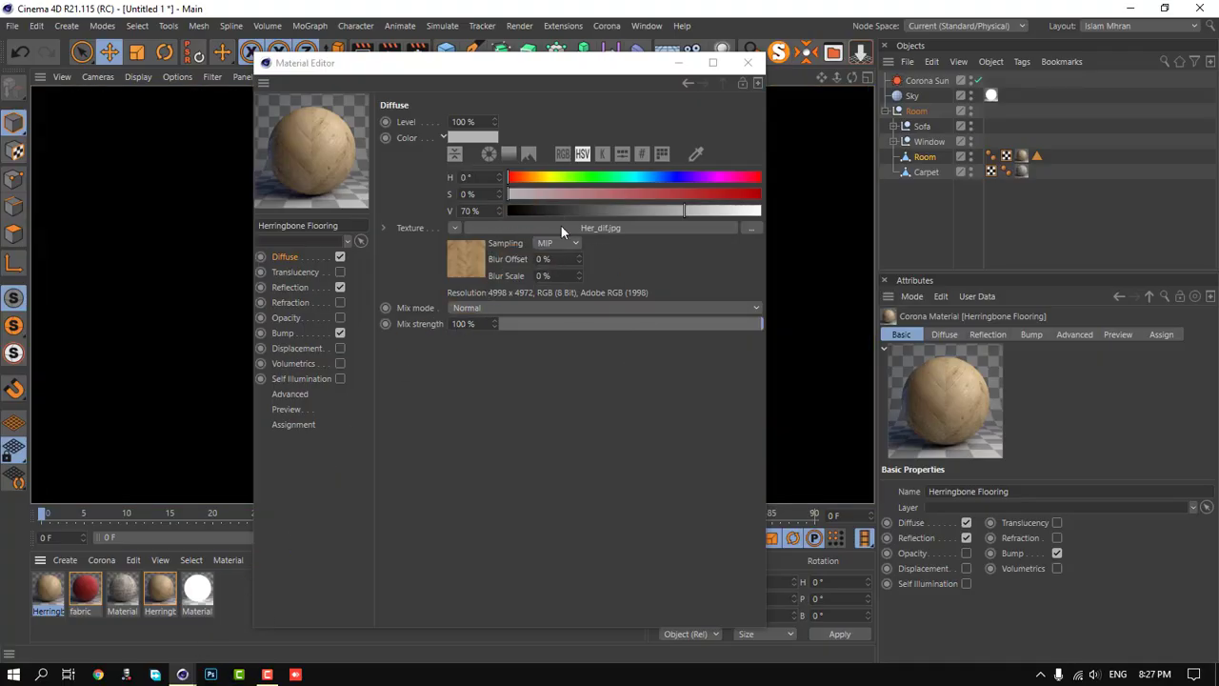
- Load wood _texture3177.jpg as the diffuse texture and paste it into Reflection glossiness and Bump
{"action": "left_click", "coordinate": [645, 410]}
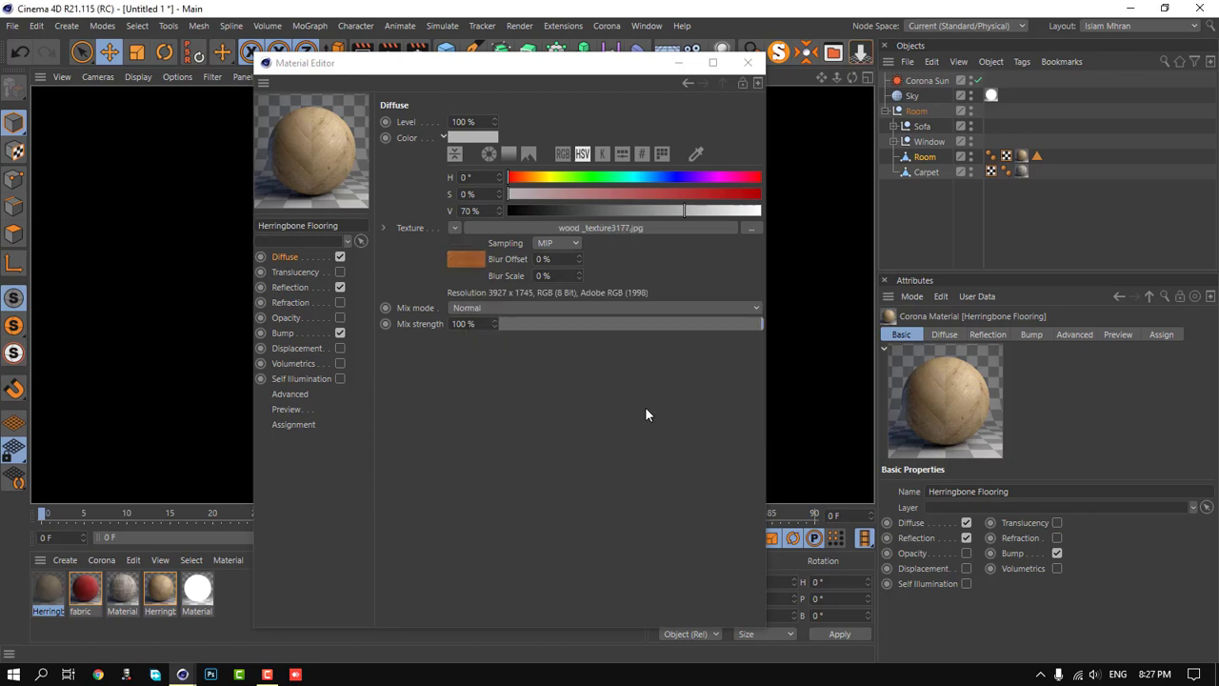
{"action": "right_click", "coordinate": [411, 228]}
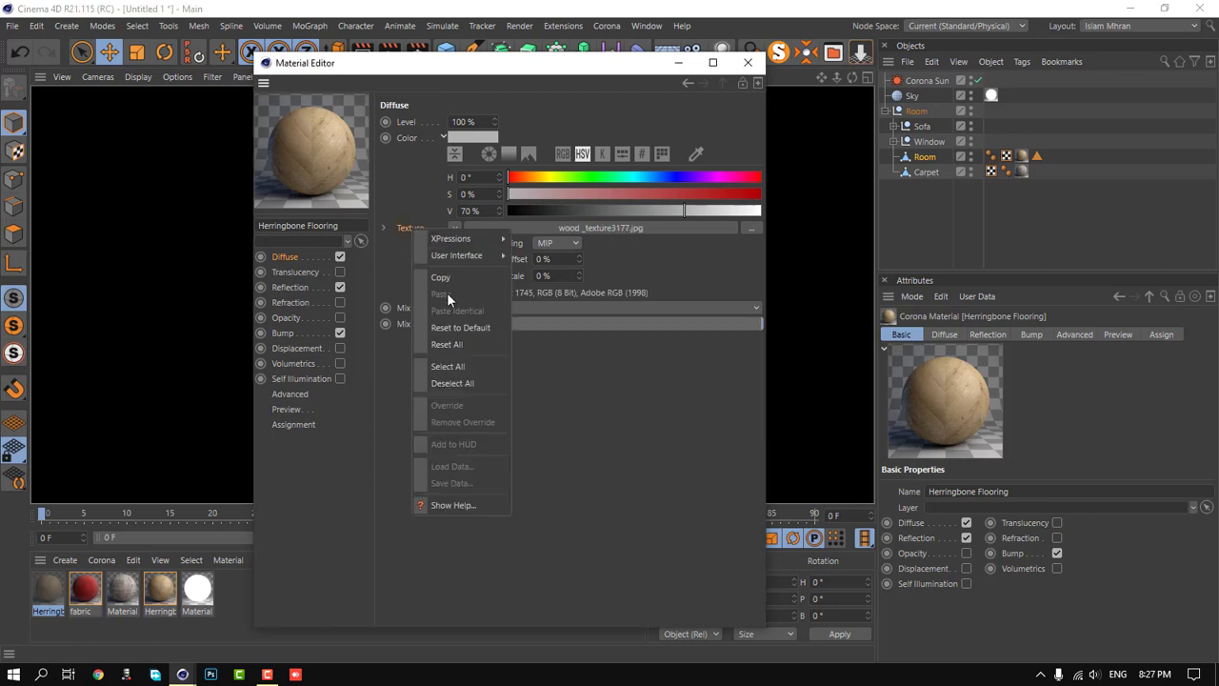
{"action": "left_click", "coordinate": [451, 282]}
{"action": "left_click", "coordinate": [296, 287]}
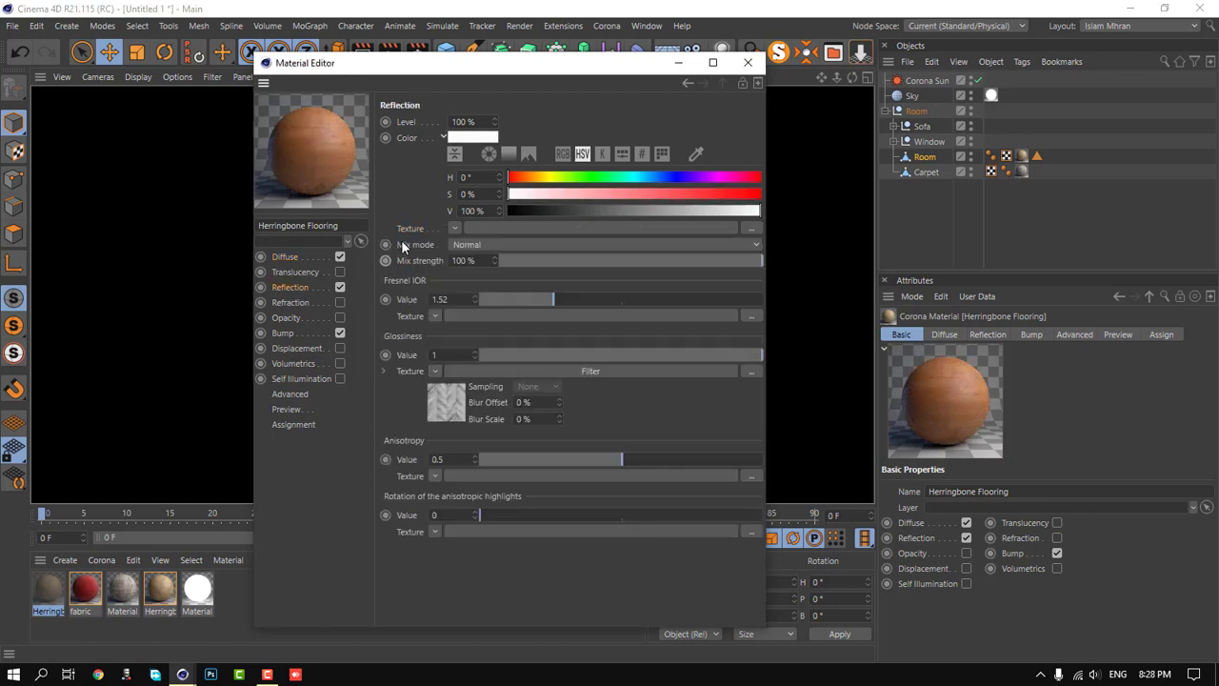
{"action": "right_click", "coordinate": [406, 371]}
{"action": "left_click", "coordinate": [436, 435]}
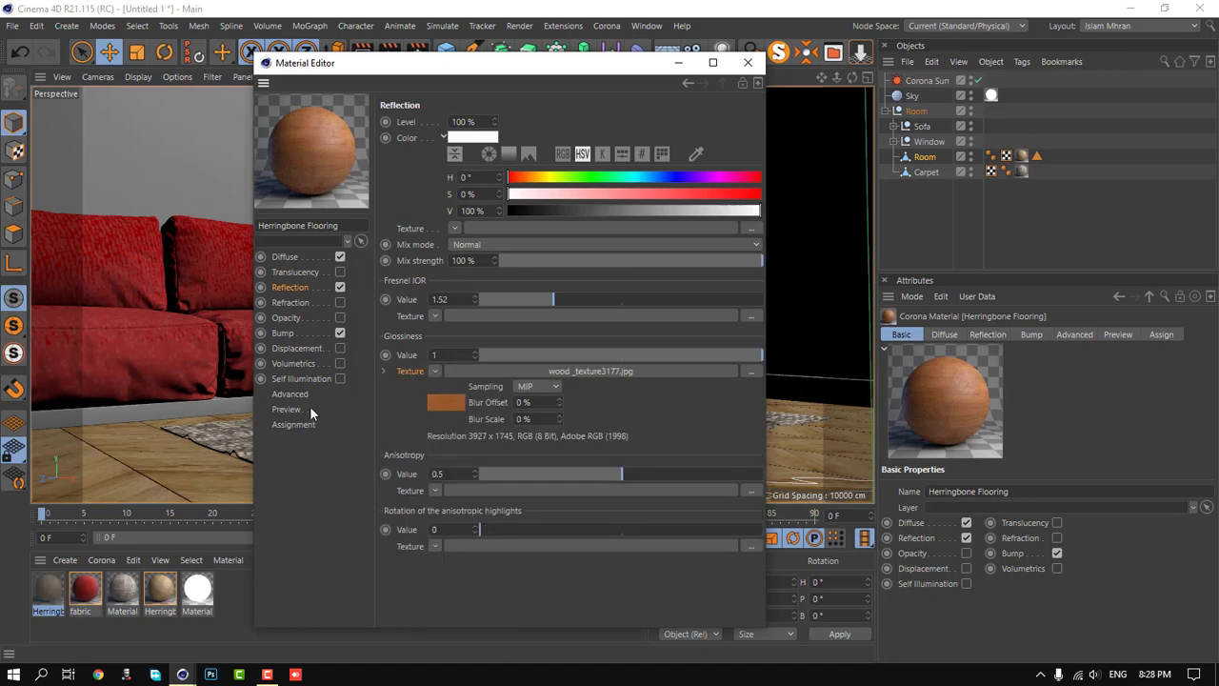
{"action": "left_click", "coordinate": [288, 332]}
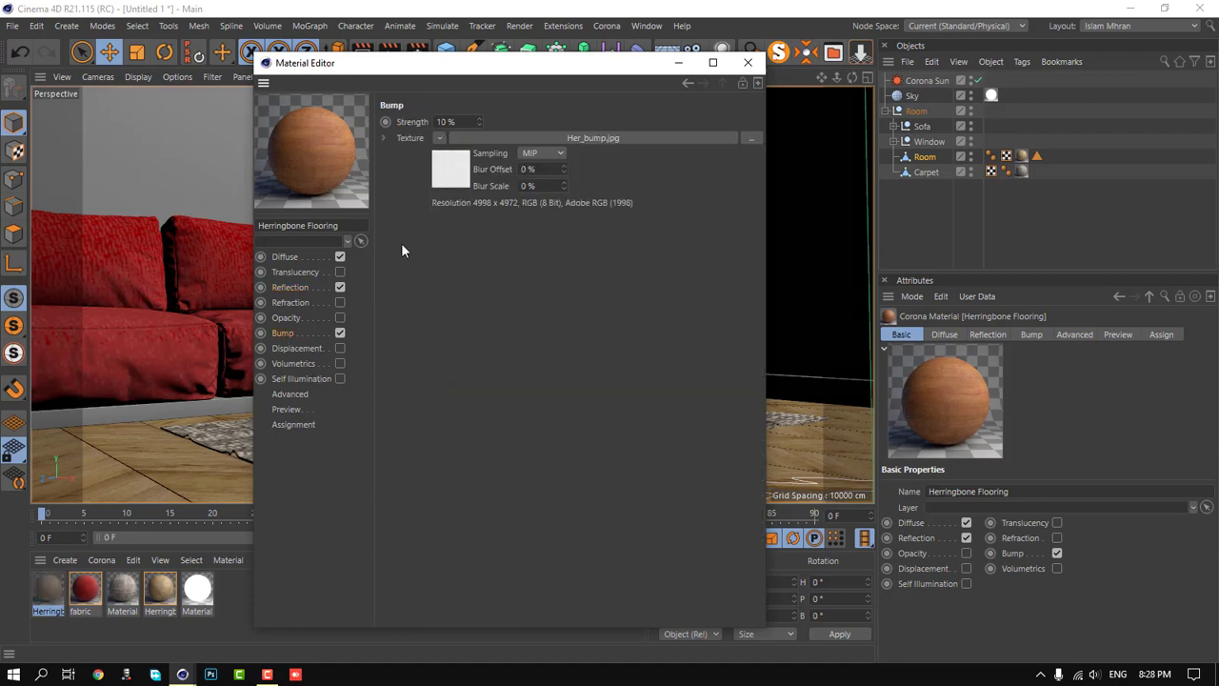
{"action": "right_click", "coordinate": [409, 139]}
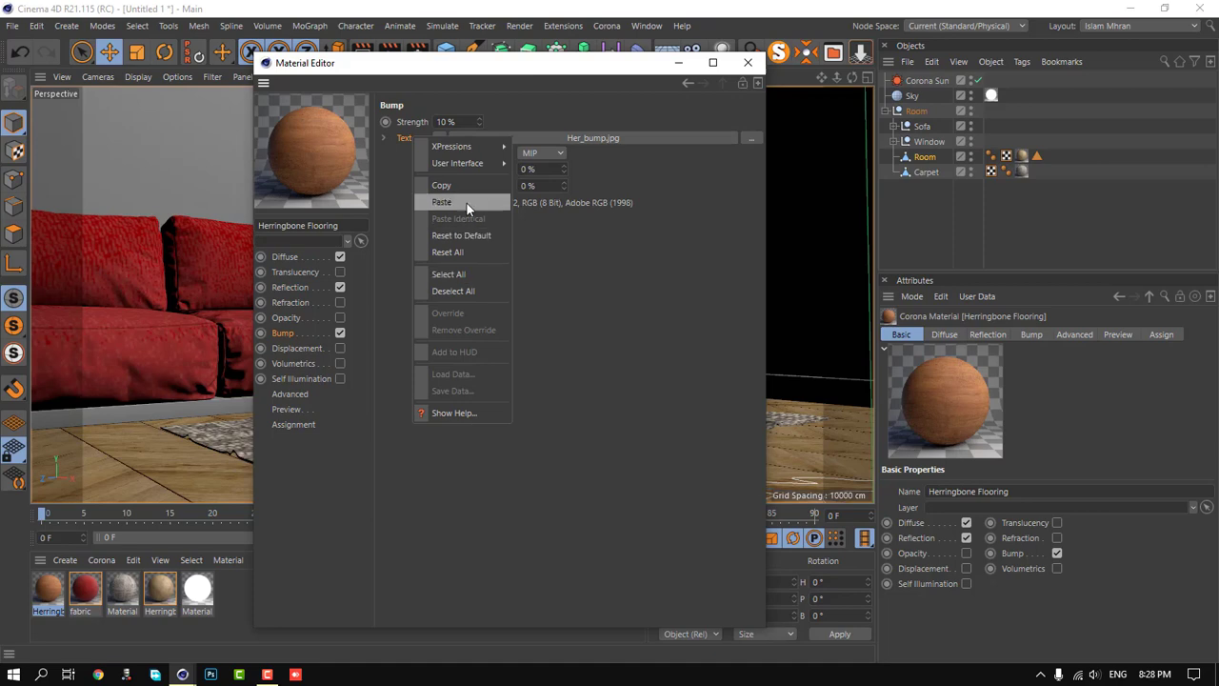
{"action": "left_click", "coordinate": [466, 203]}
{"action": "left_click", "coordinate": [747, 62]}
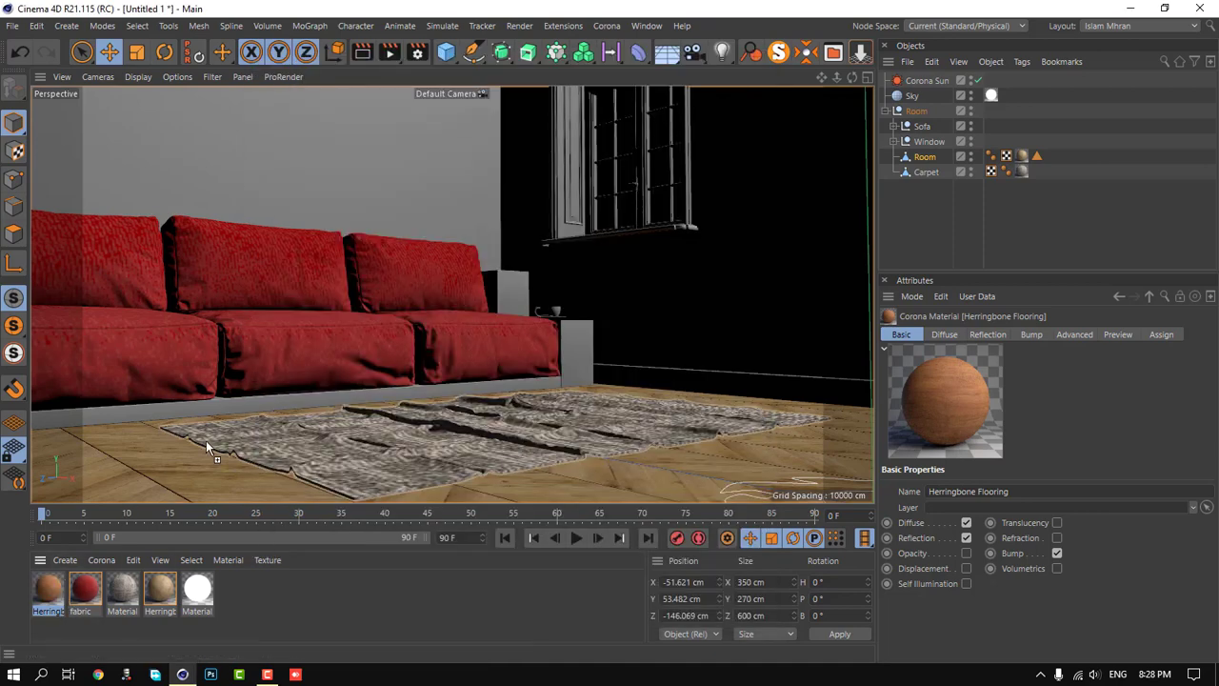
- Apply the wooden Herringbone material to the sofa base and create a new default material
{"action": "left_click_drag", "start_coordinate": [48, 589], "coordinate": [277, 405]}
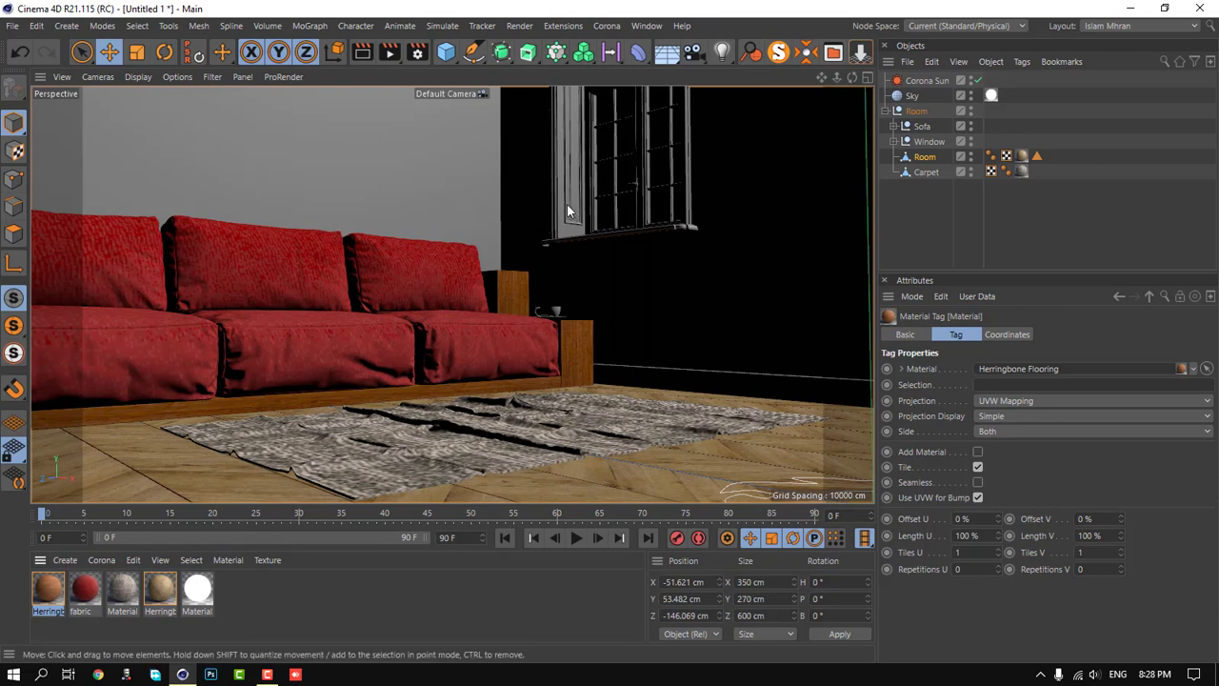
{"action": "double_click", "coordinate": [270, 604]}
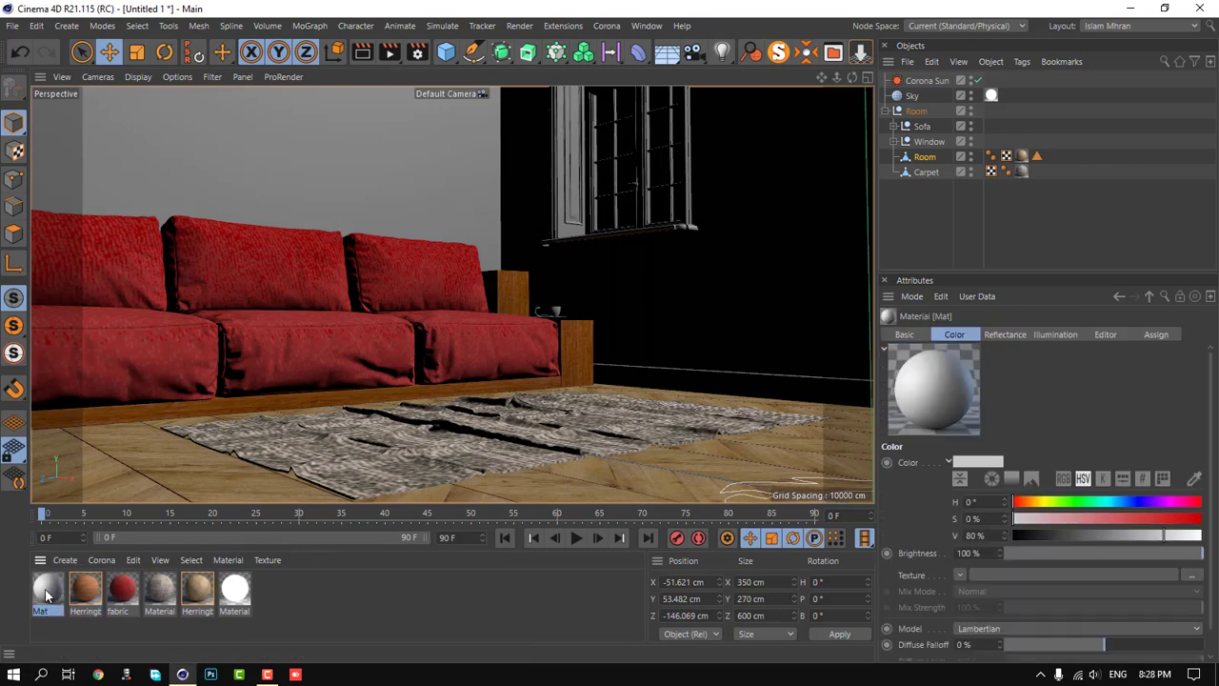
{"action": "left_click_drag", "start_coordinate": [48, 594], "coordinate": [302, 162]}
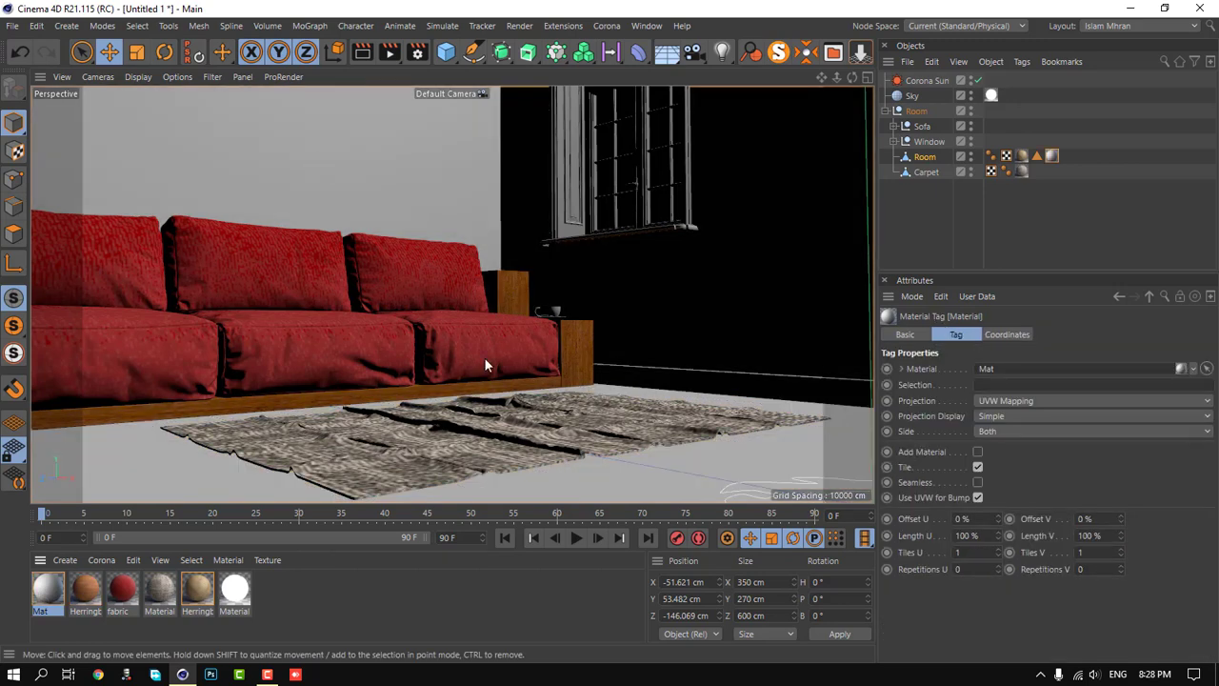
{"action": "key", "text": "ctrl+z"}
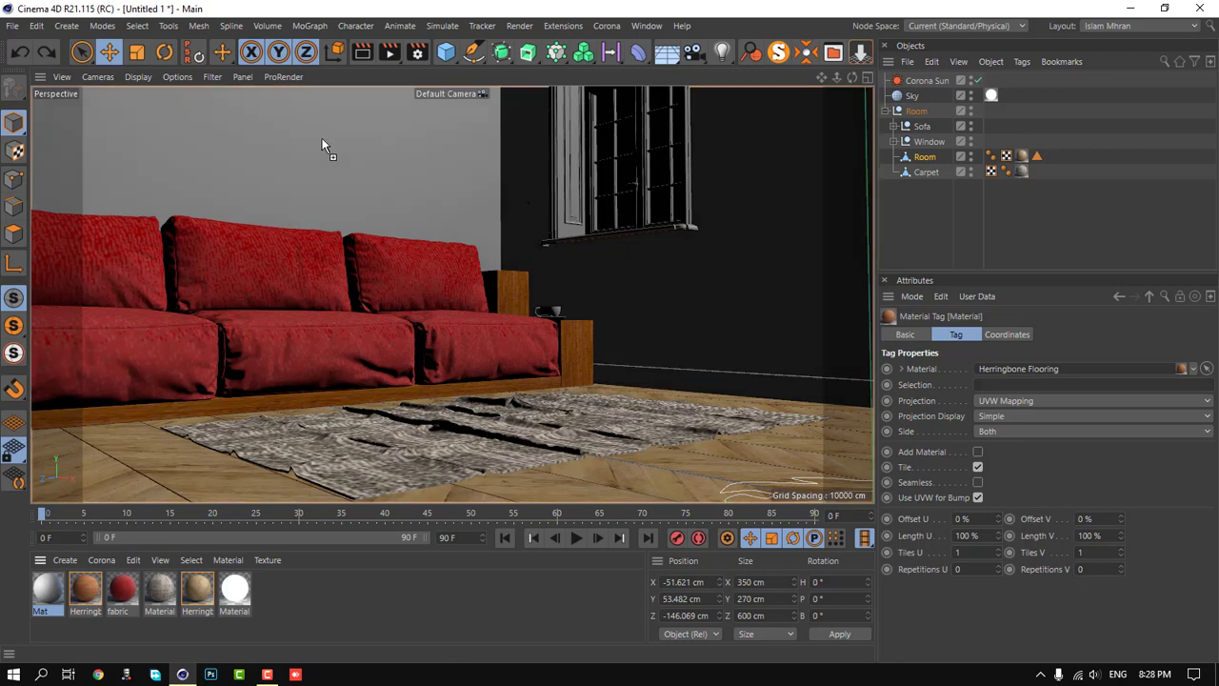
{"action": "left_click_drag", "start_coordinate": [47, 591], "coordinate": [327, 143]}
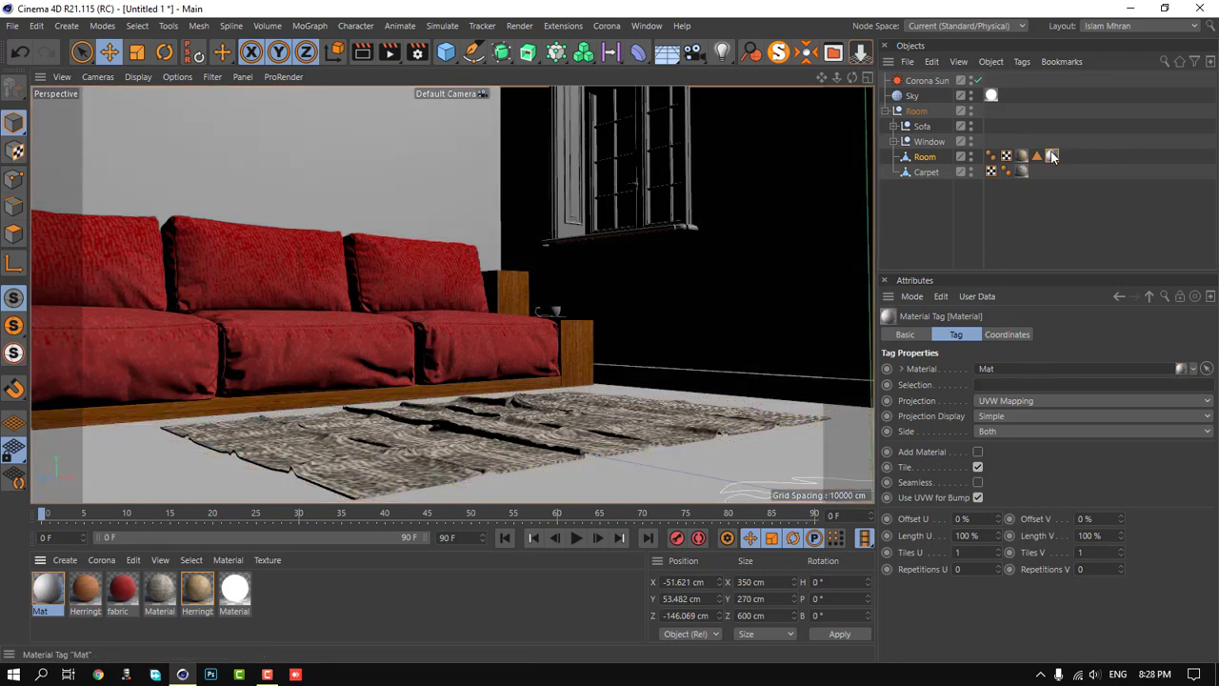
{"action": "key", "text": "ctrl+z"}
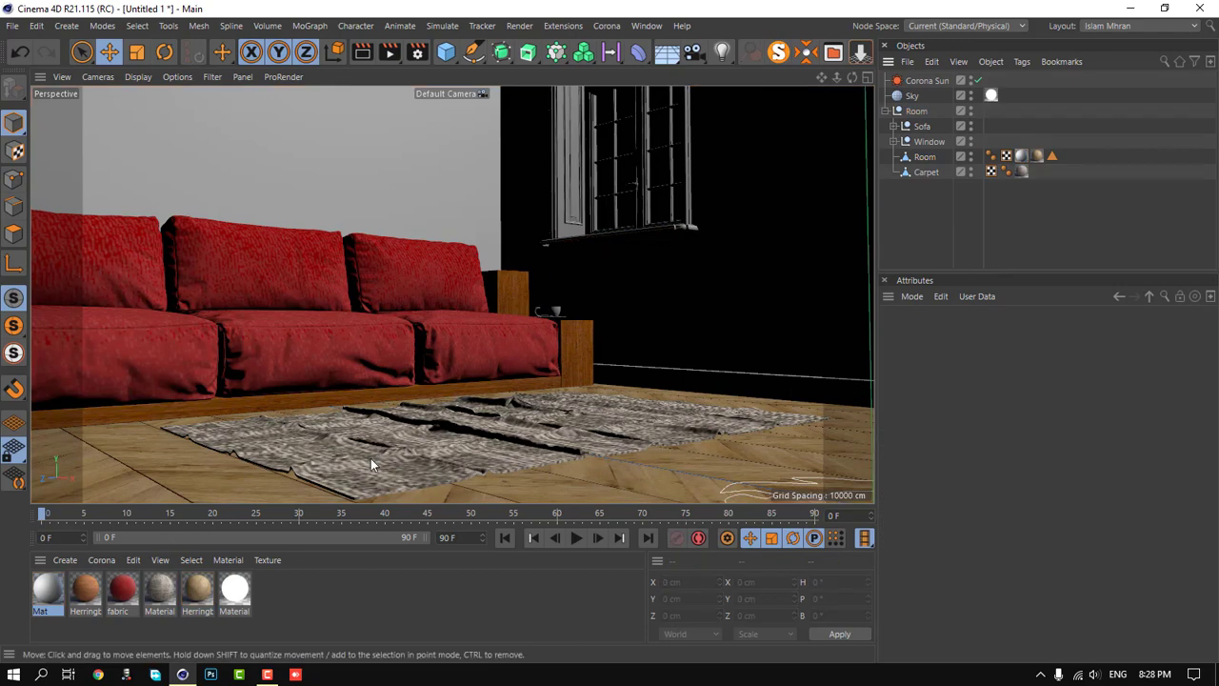
- Assign the new white material to the Window object
{"action": "left_click_drag", "start_coordinate": [70, 592], "coordinate": [901, 161]}
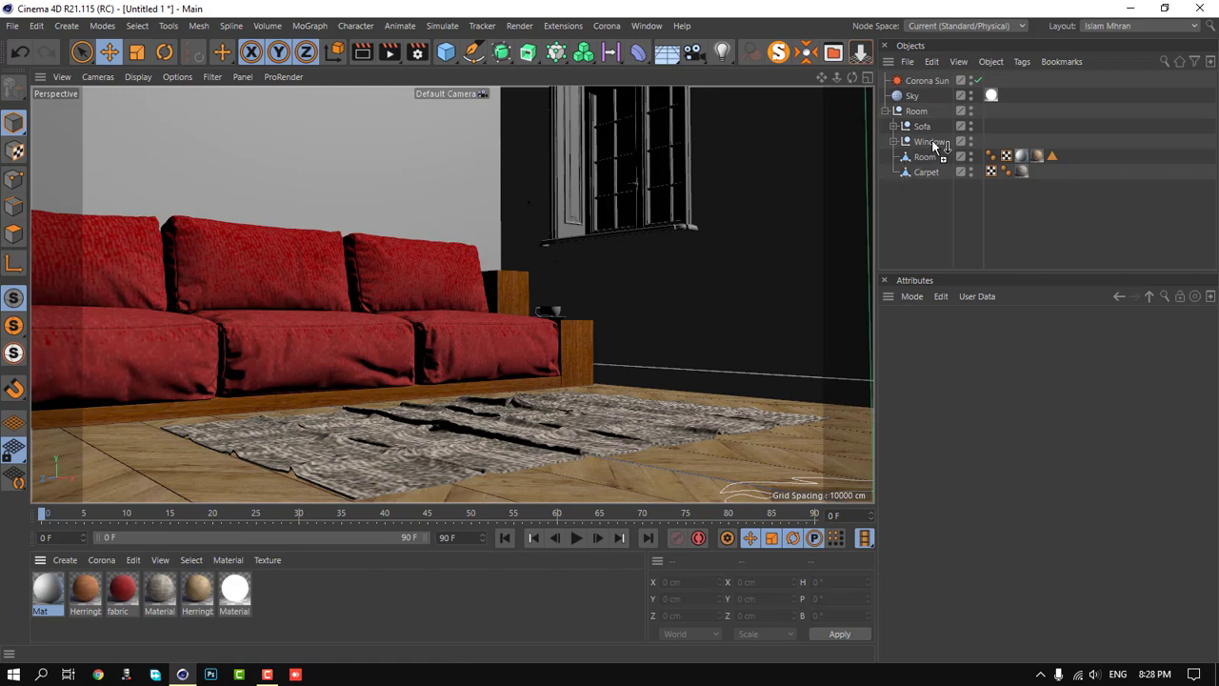
{"action": "left_click_drag", "start_coordinate": [901, 162], "coordinate": [943, 143]}
{"action": "left_click", "coordinate": [1029, 239]}
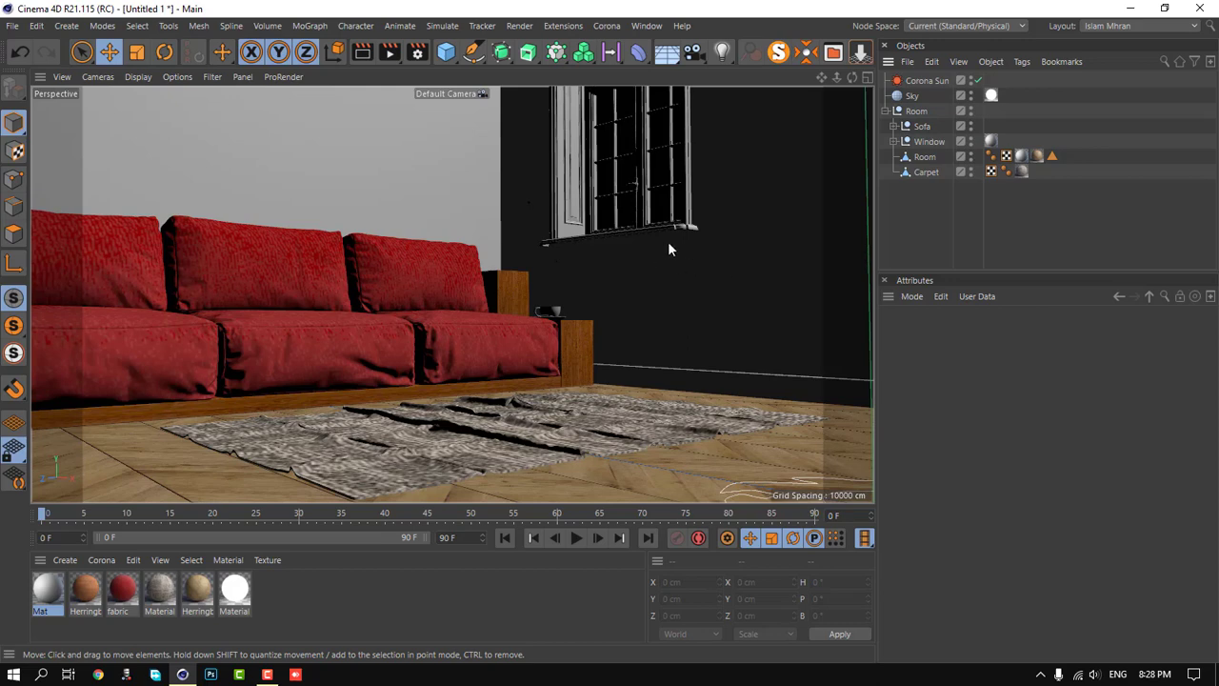
- Render the room to the Picture Viewer at 1920x1080 and zoom in and out on the sofa
{"action": "left_click", "coordinate": [391, 51]}
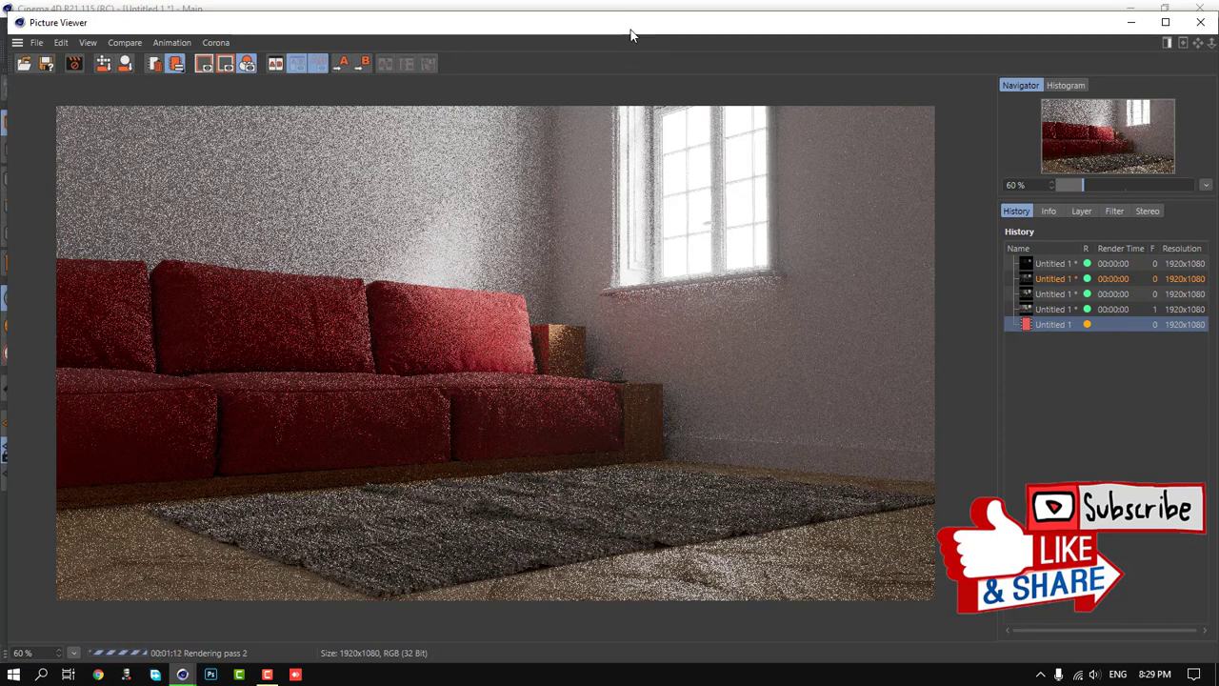
{"action": "left_click_drag", "start_coordinate": [629, 28], "coordinate": [629, 24]}
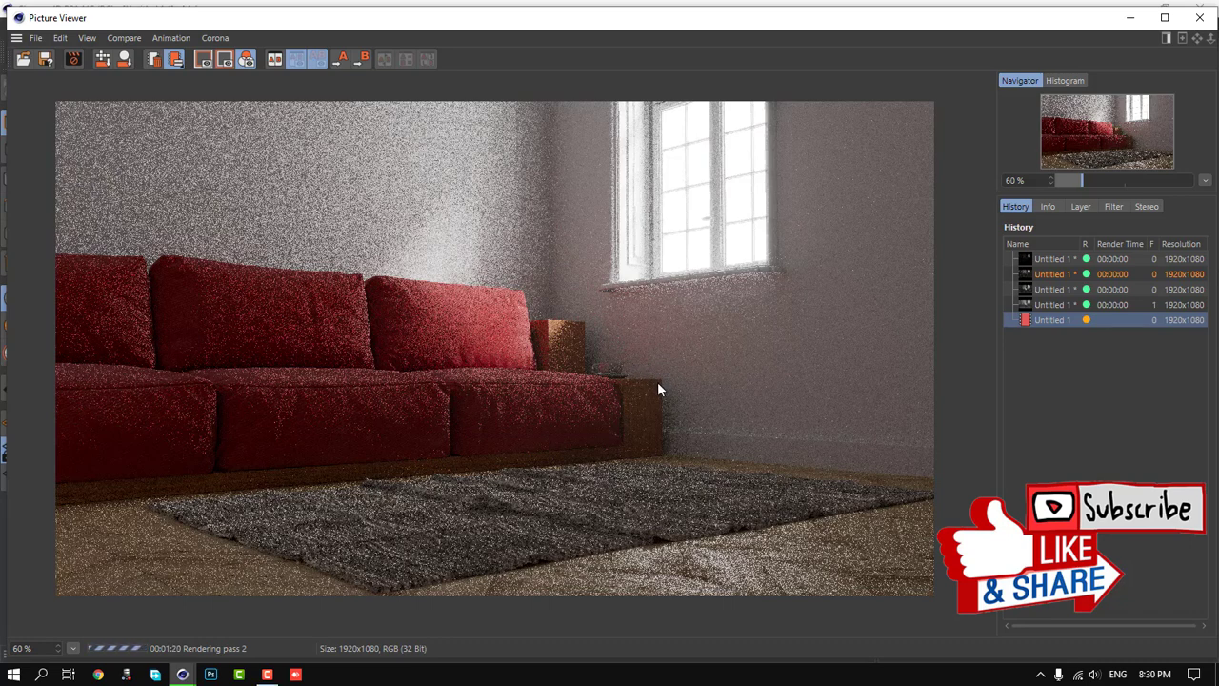
{"action": "scroll", "coordinate": [469, 351], "scroll_direction": "up", "scroll_amount": 1}
{"action": "scroll", "coordinate": [469, 351], "scroll_direction": "up", "scroll_amount": 1}
{"action": "scroll", "coordinate": [469, 351], "scroll_direction": "up", "scroll_amount": 1}
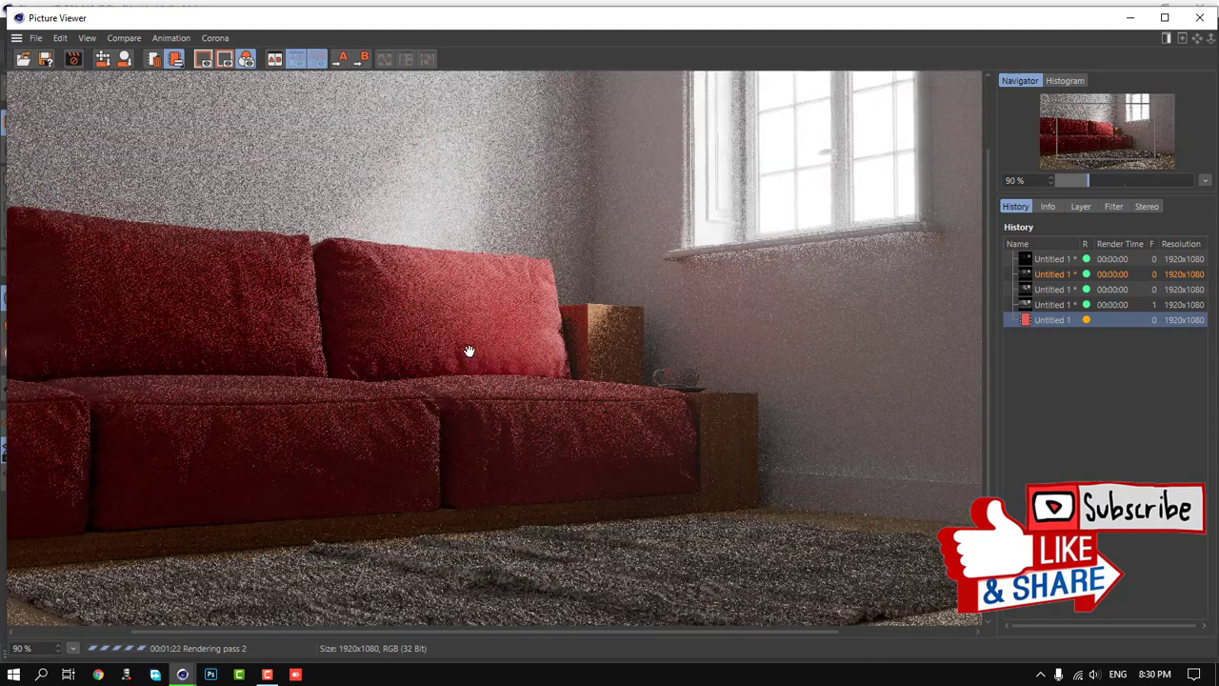
{"action": "scroll", "coordinate": [469, 352], "scroll_direction": "up", "scroll_amount": 1}
{"action": "scroll", "coordinate": [469, 351], "scroll_direction": "up", "scroll_amount": 1}
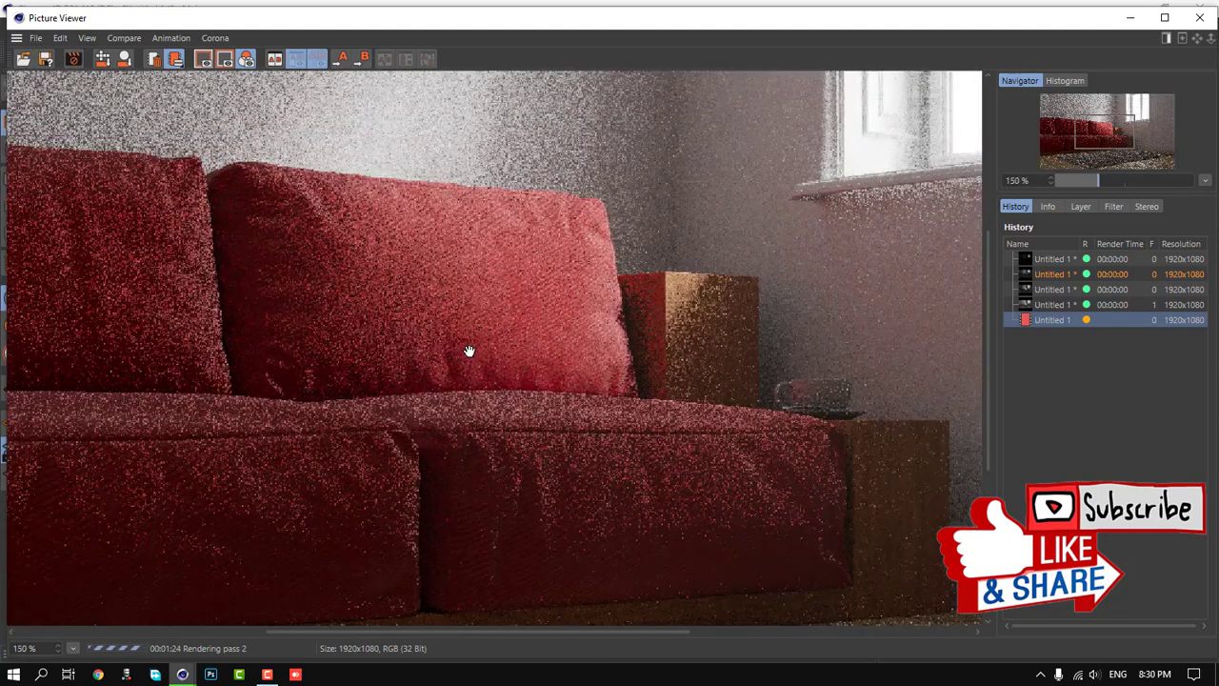
{"action": "scroll", "coordinate": [469, 352], "scroll_direction": "down", "scroll_amount": 2}
{"action": "scroll", "coordinate": [469, 351], "scroll_direction": "down", "scroll_amount": 2}
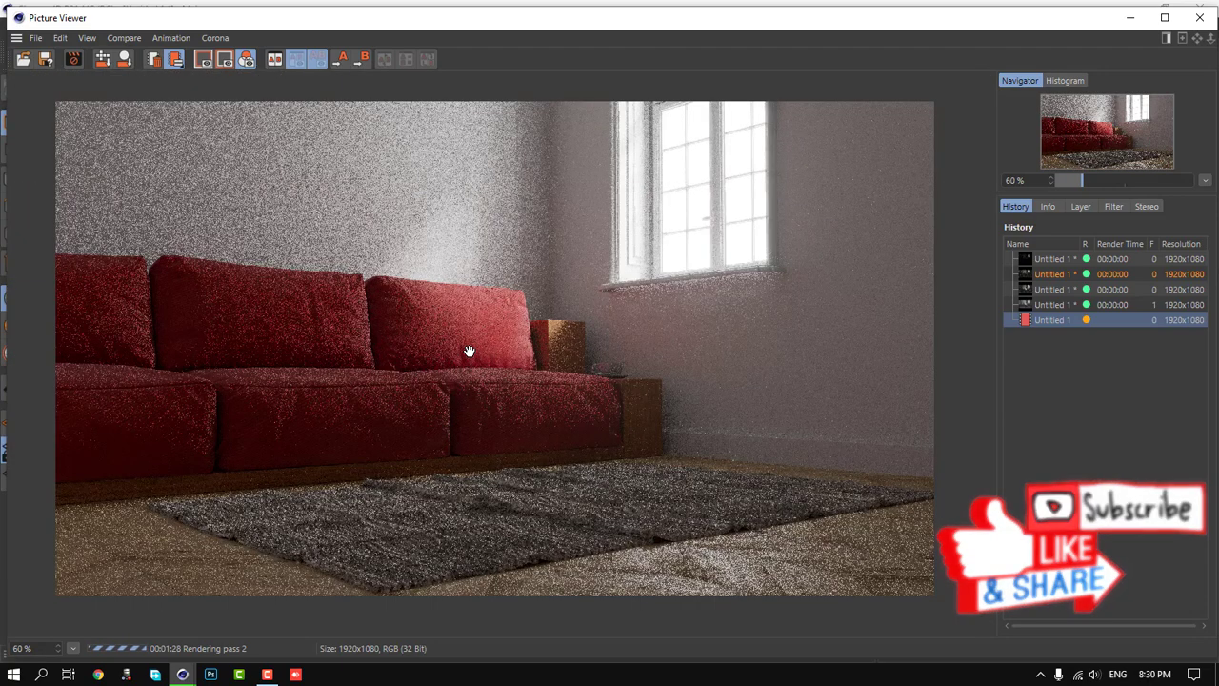
{"action": "scroll", "coordinate": [469, 351], "scroll_direction": "up", "scroll_amount": 1}
{"action": "scroll", "coordinate": [470, 358], "scroll_direction": "down", "scroll_amount": 1}
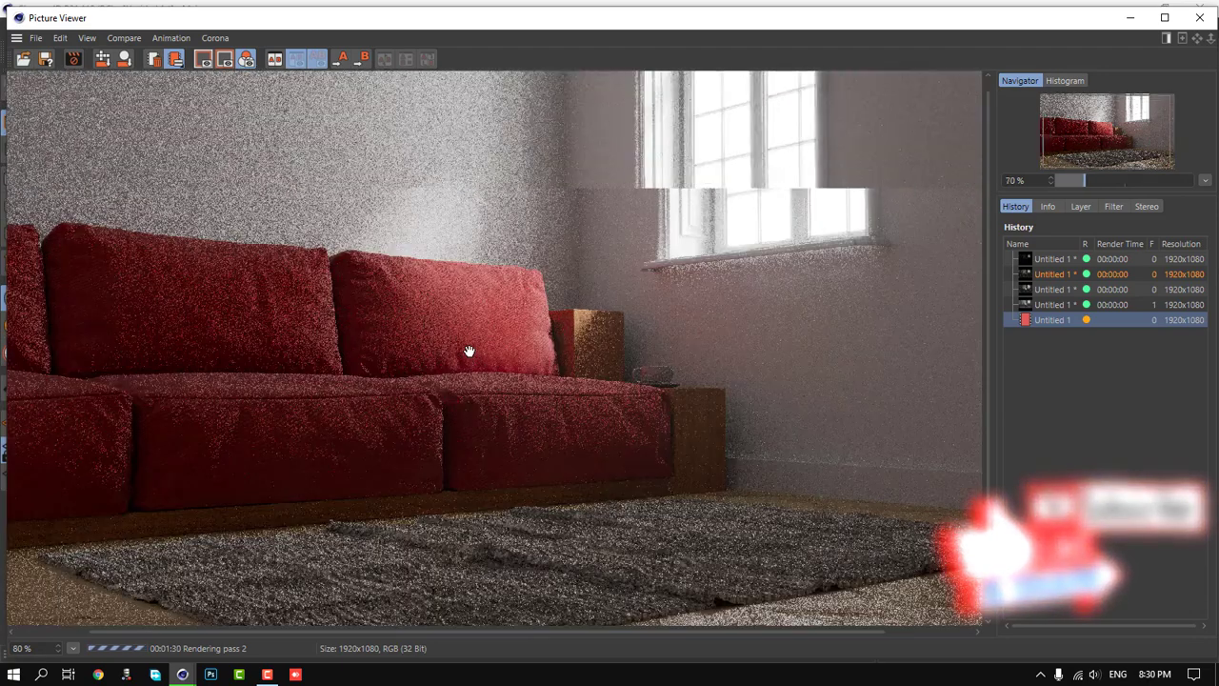